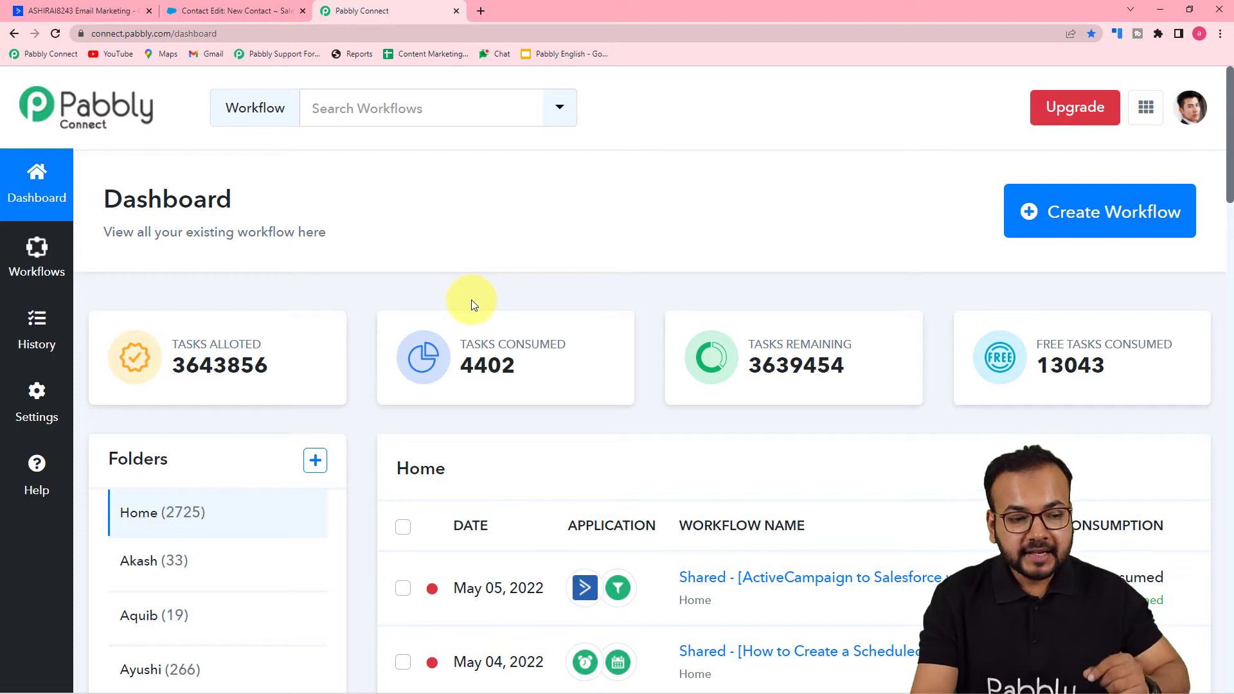
- Create a new workflow named "ActiveCampaigns to Salesforce Automation" and collapse its trigger step
left_click(1079, 236)
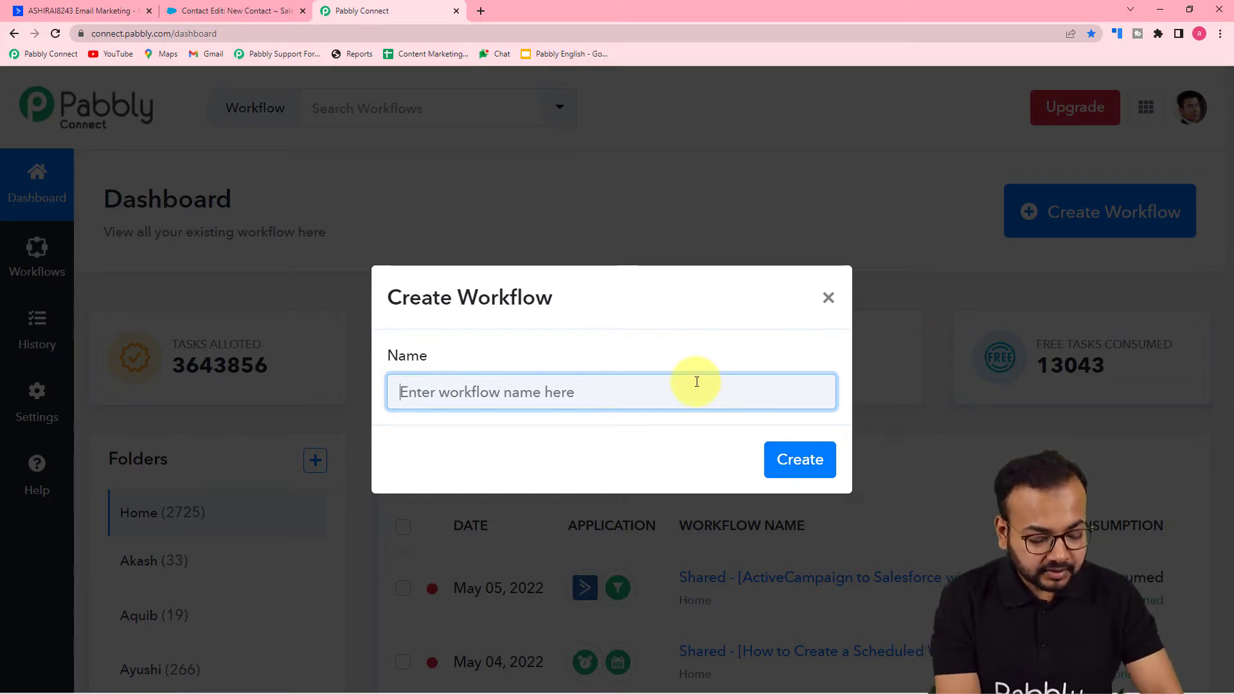
type("Actib")
key("BackSpace")
type("veCampa")
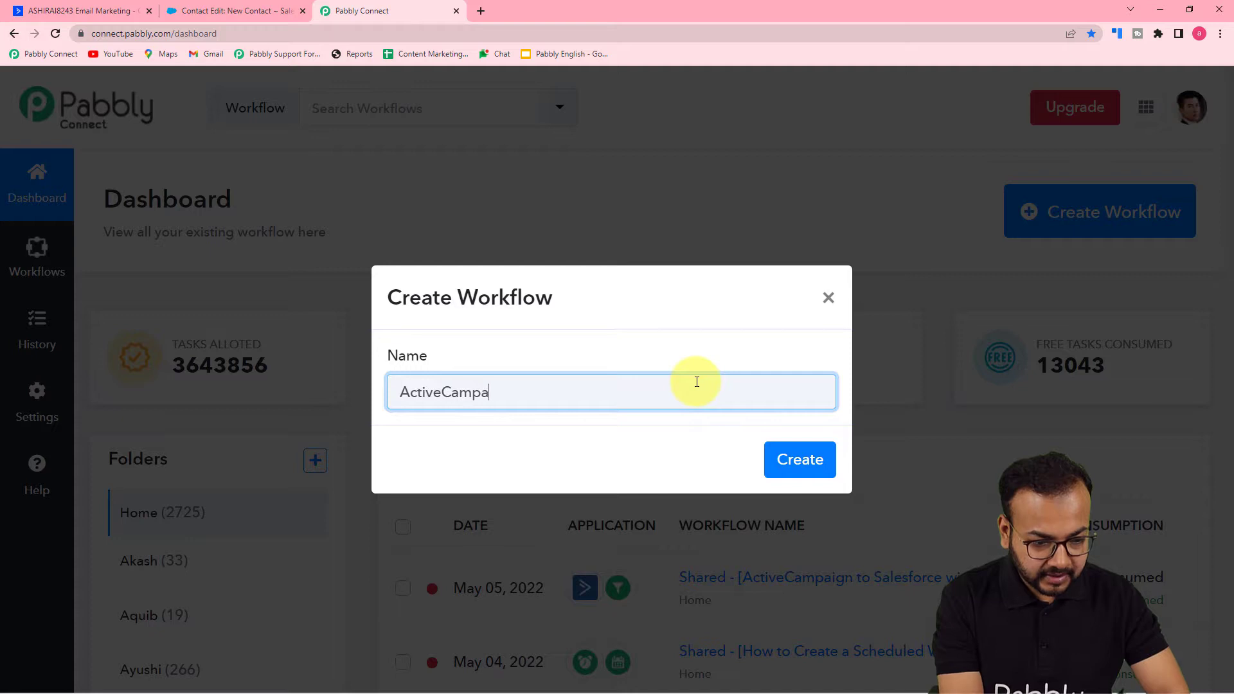
type("igns to Salesforce Automation")
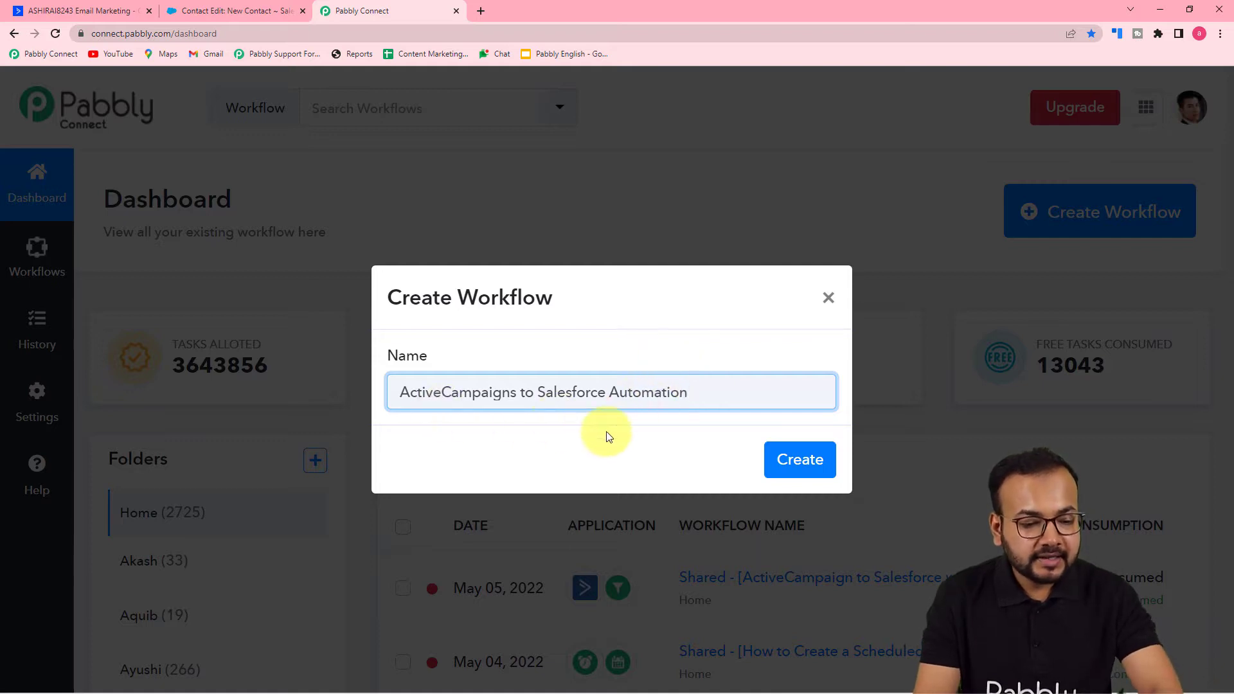
left_click(799, 458)
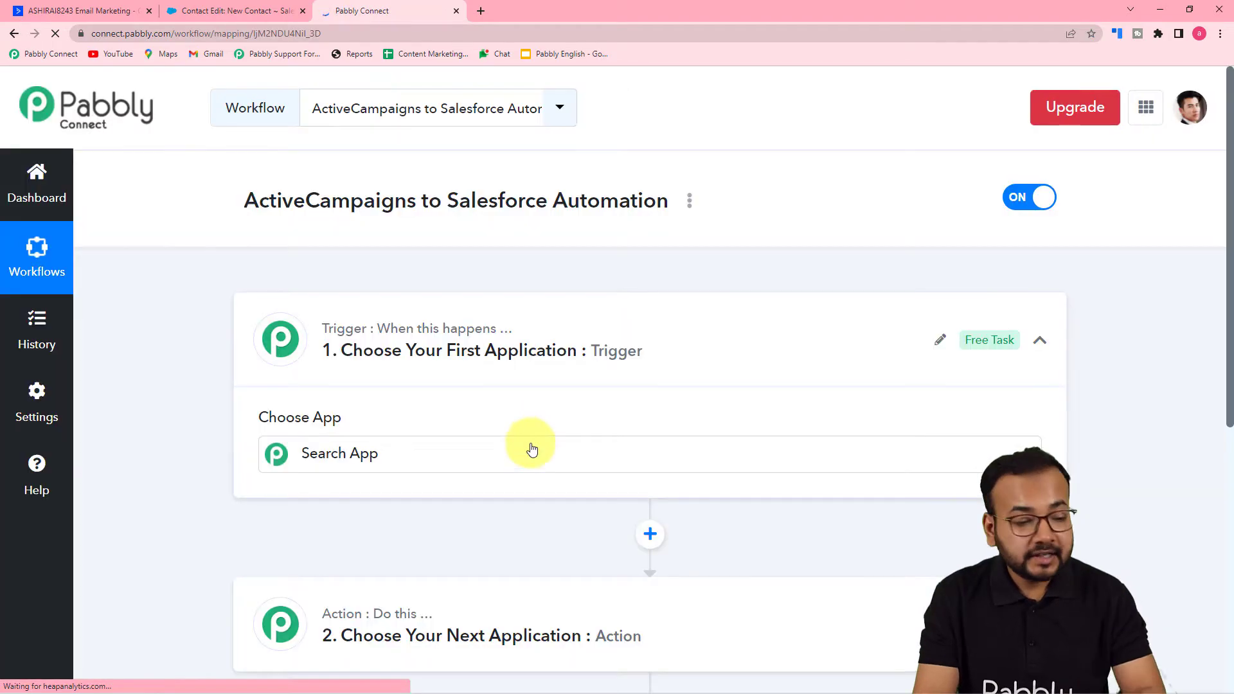
left_click(533, 450)
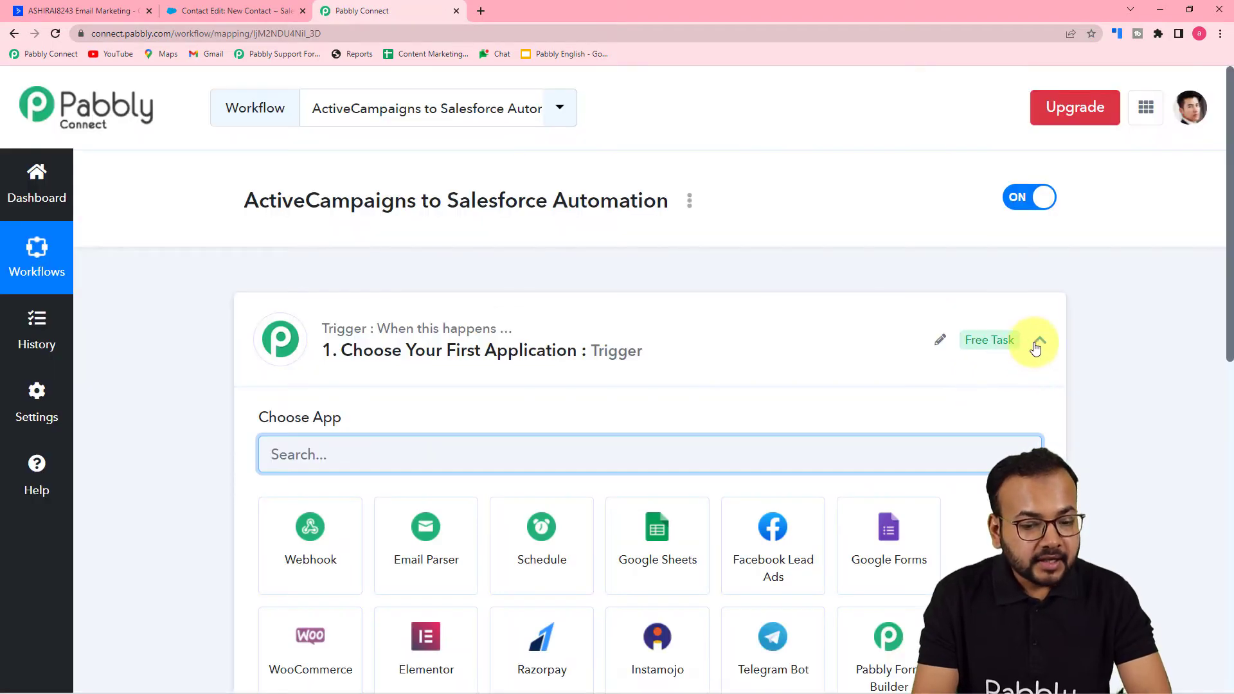
left_click(1037, 345)
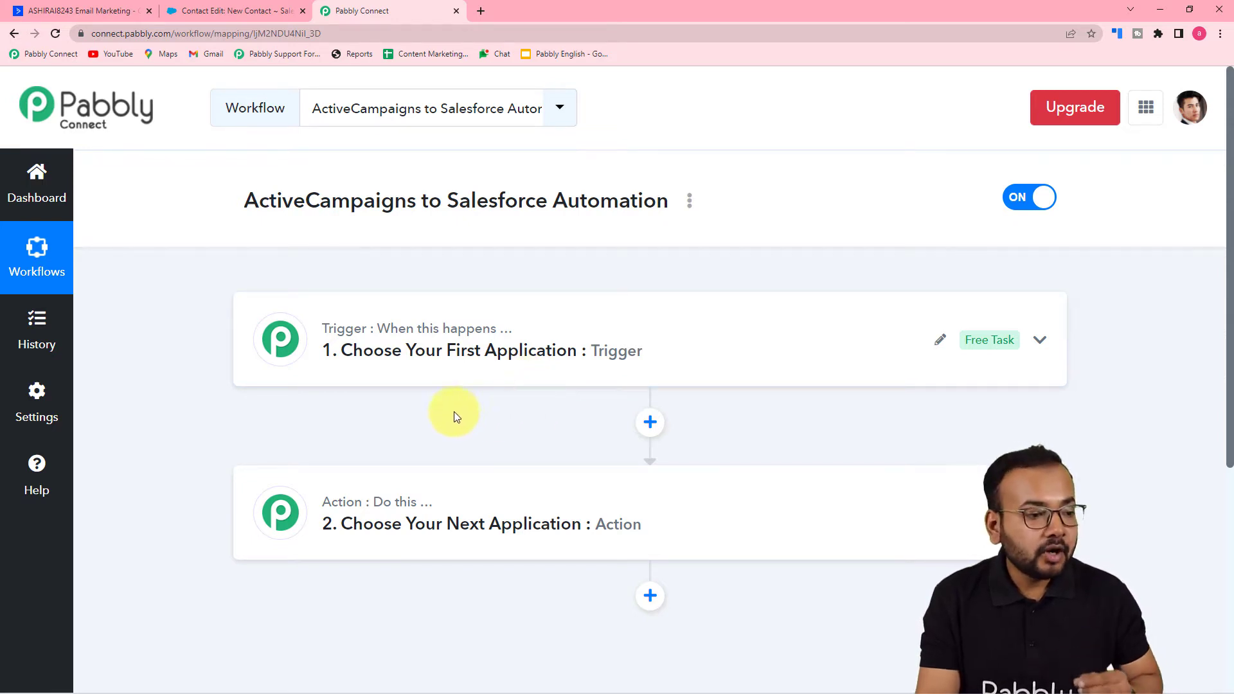
- Switch to Salesforce and examine the contact, address and additional information fields of the New Contact form
left_click(213, 13)
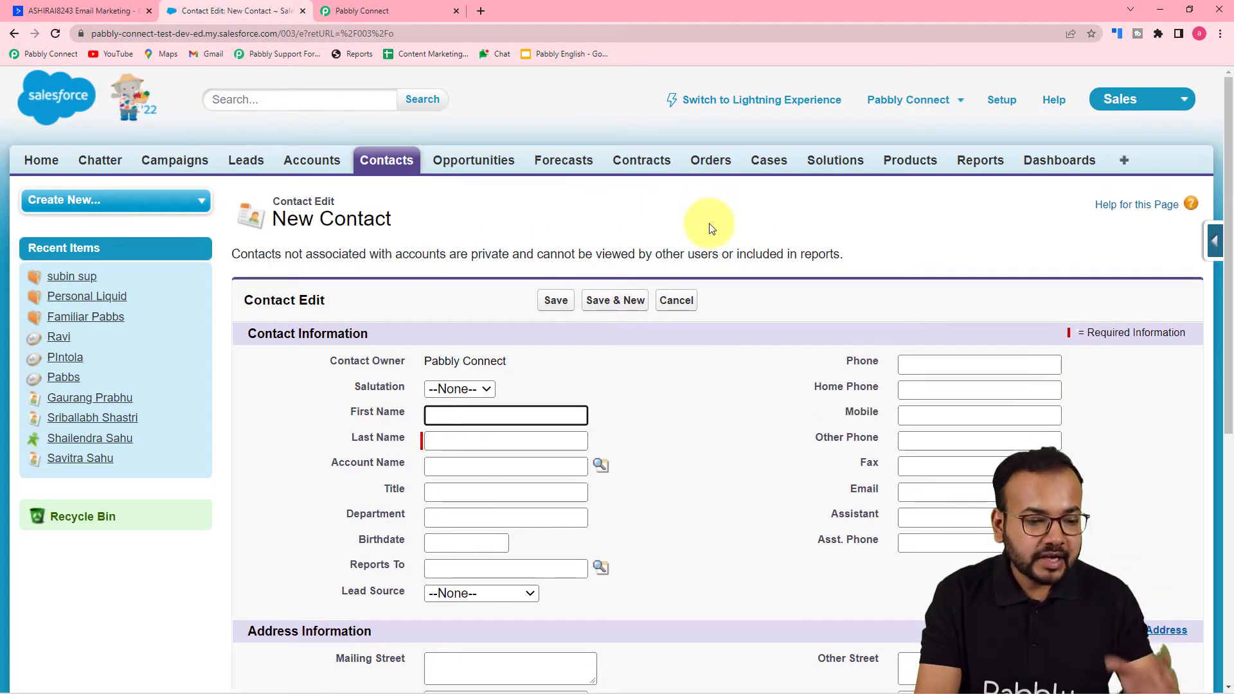
scroll(711, 225, "down", 2)
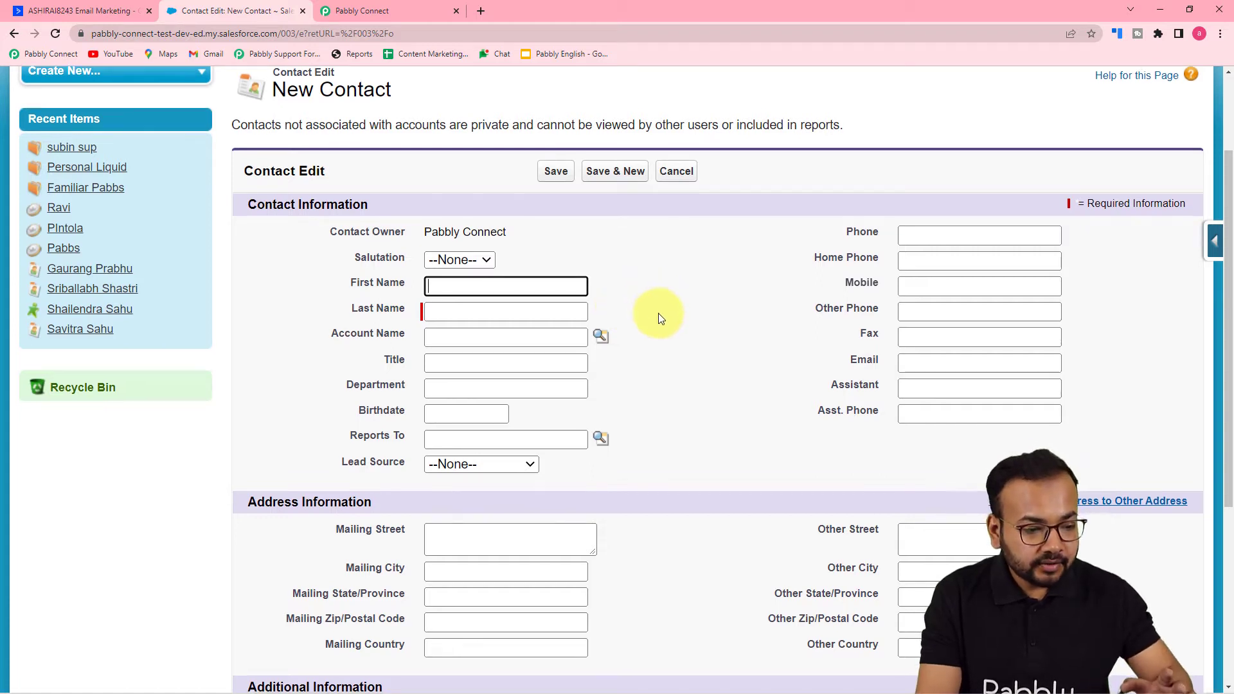
scroll(659, 313, "down", 1)
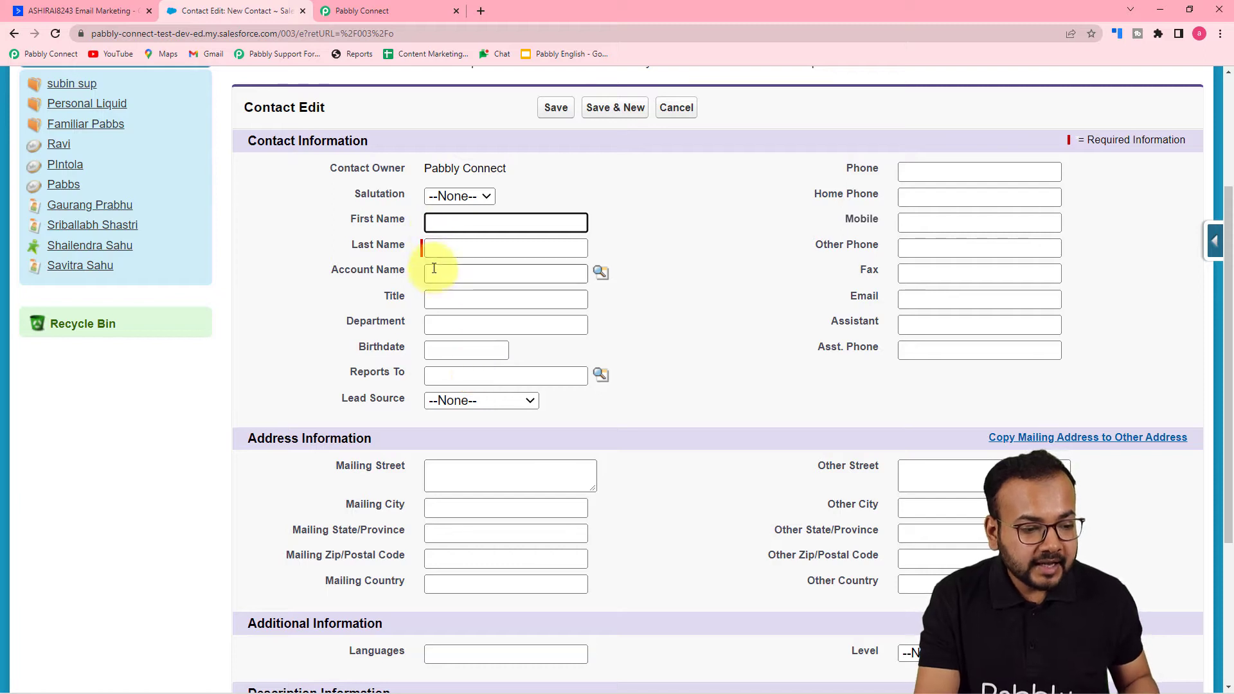
scroll(432, 338, "down", 1)
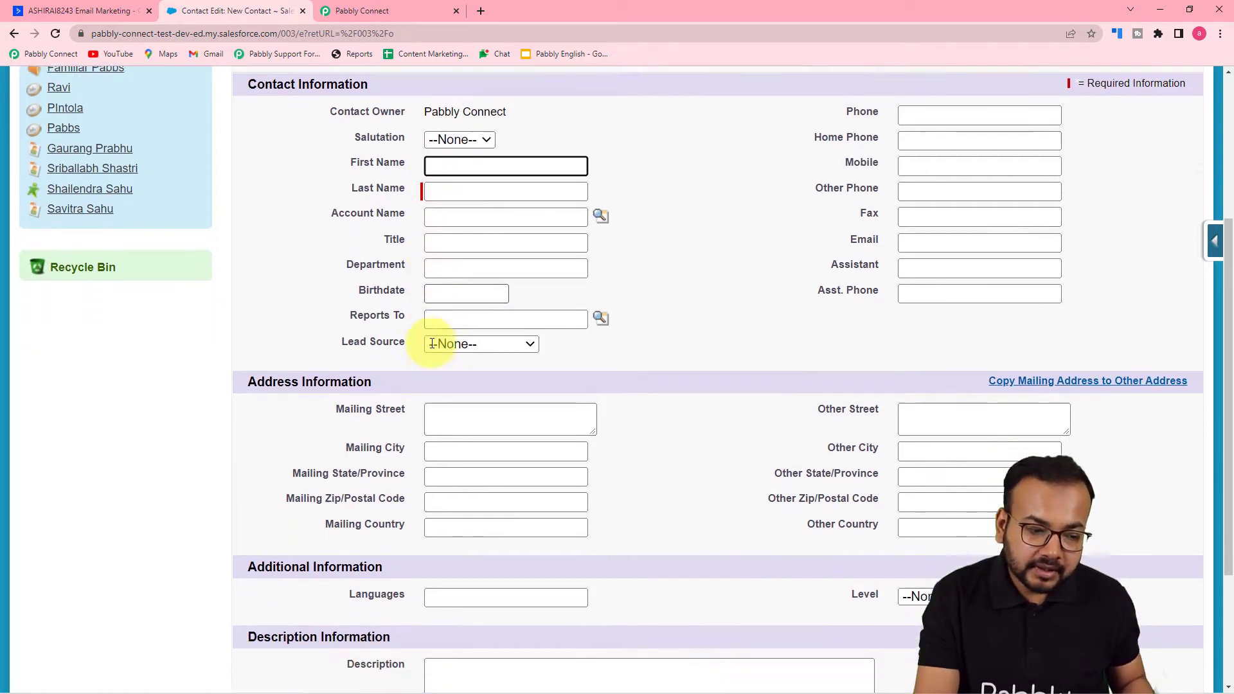
scroll(496, 353, "down", 3)
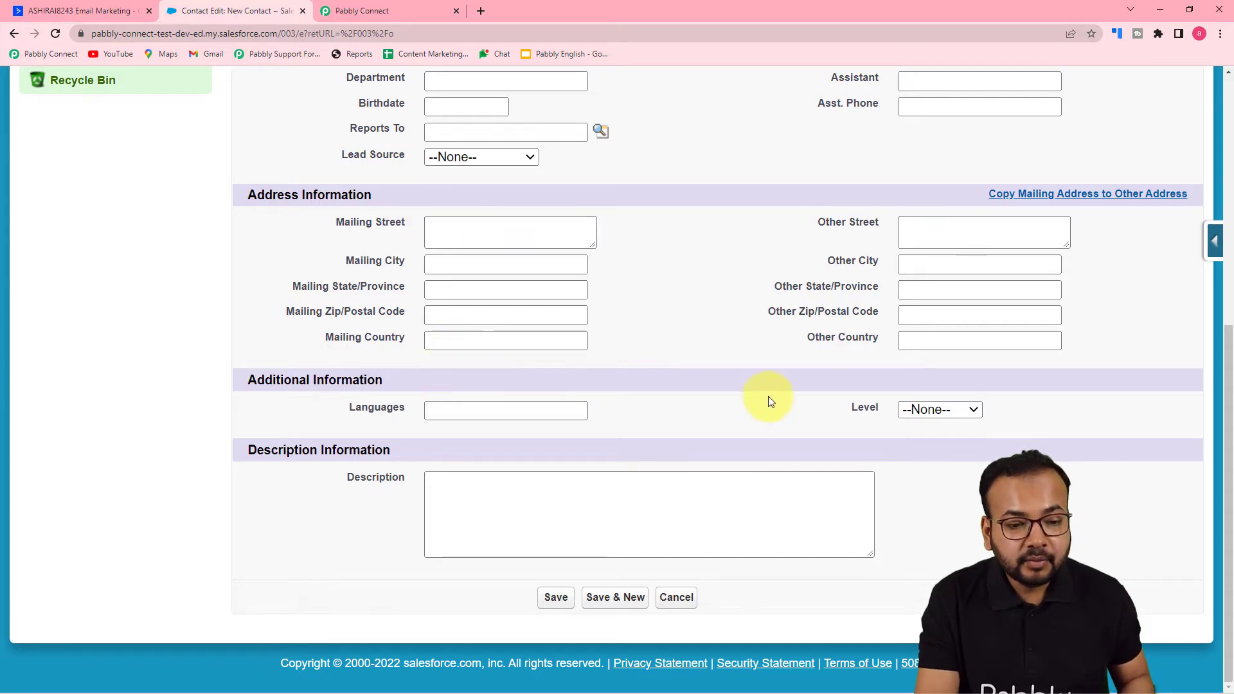
scroll(804, 360, "up", 4)
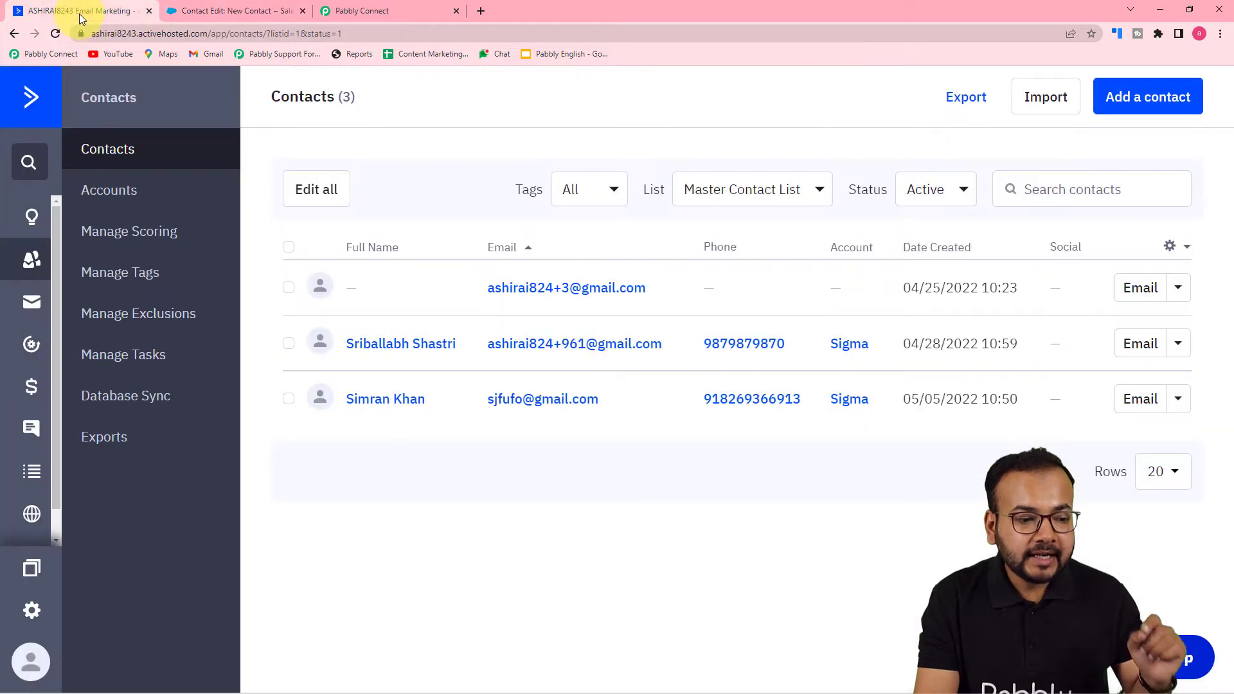
- Open the new contact form in ActiveCampaign and compare its fields with the Salesforce New Contact form
left_click(78, 13)
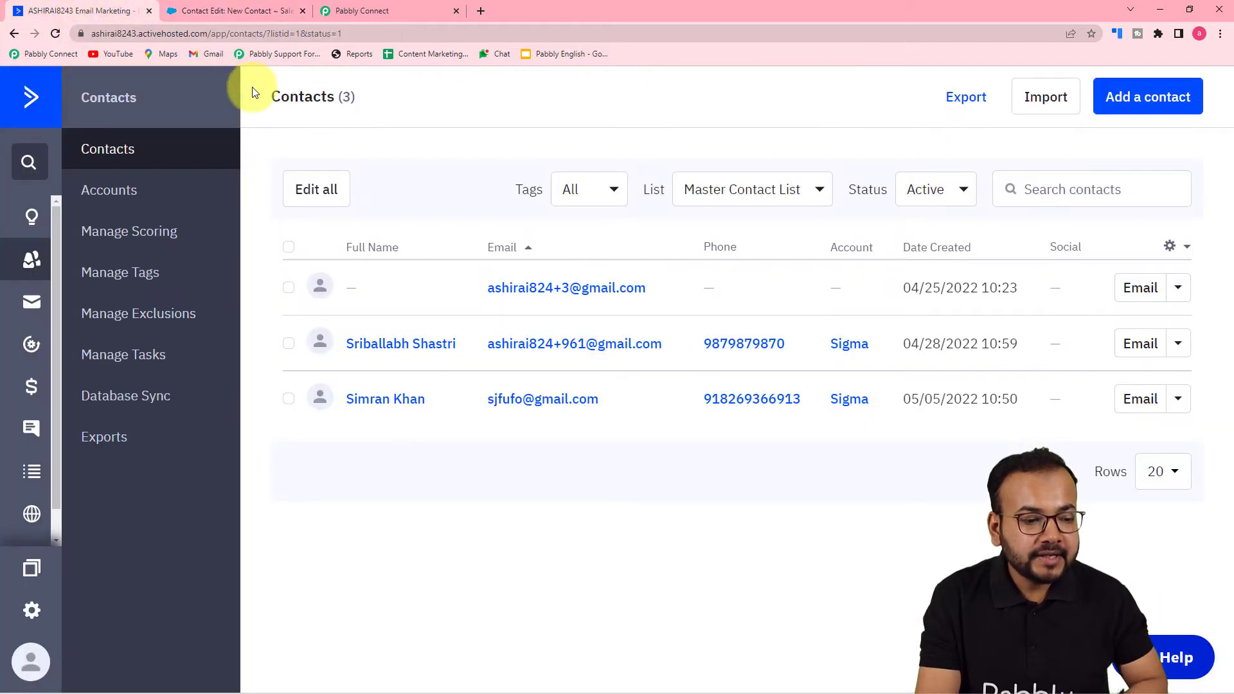
left_click(1160, 110)
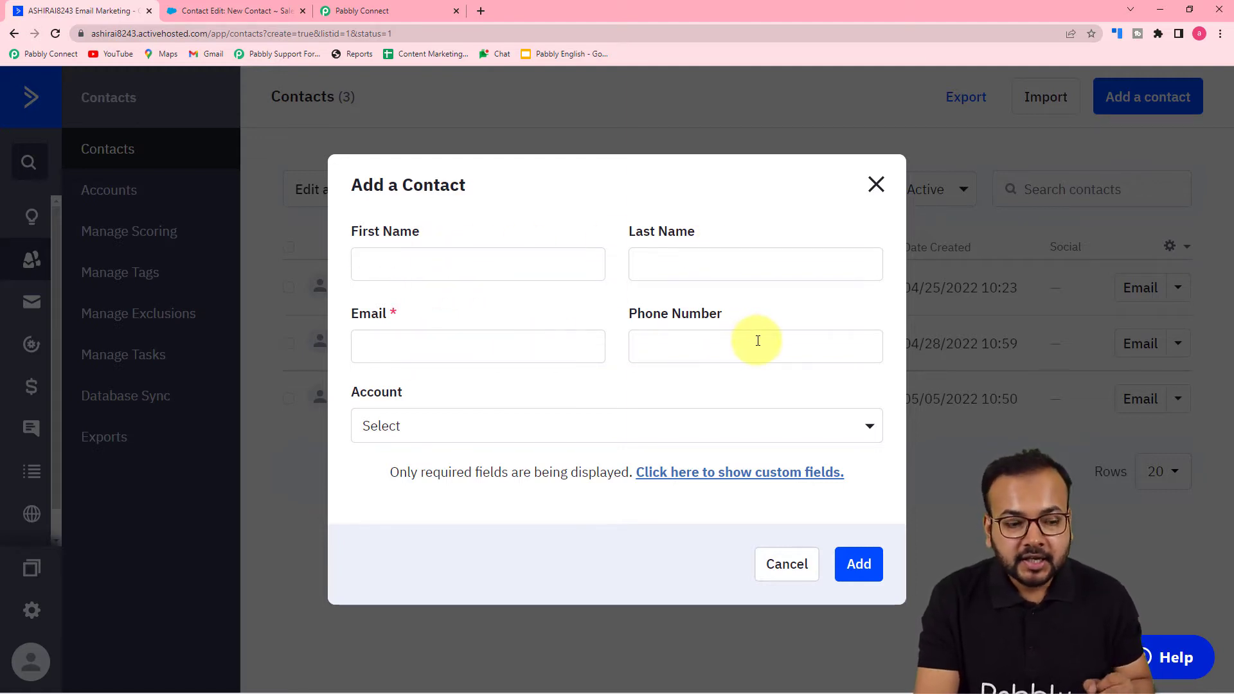
left_click(413, 10)
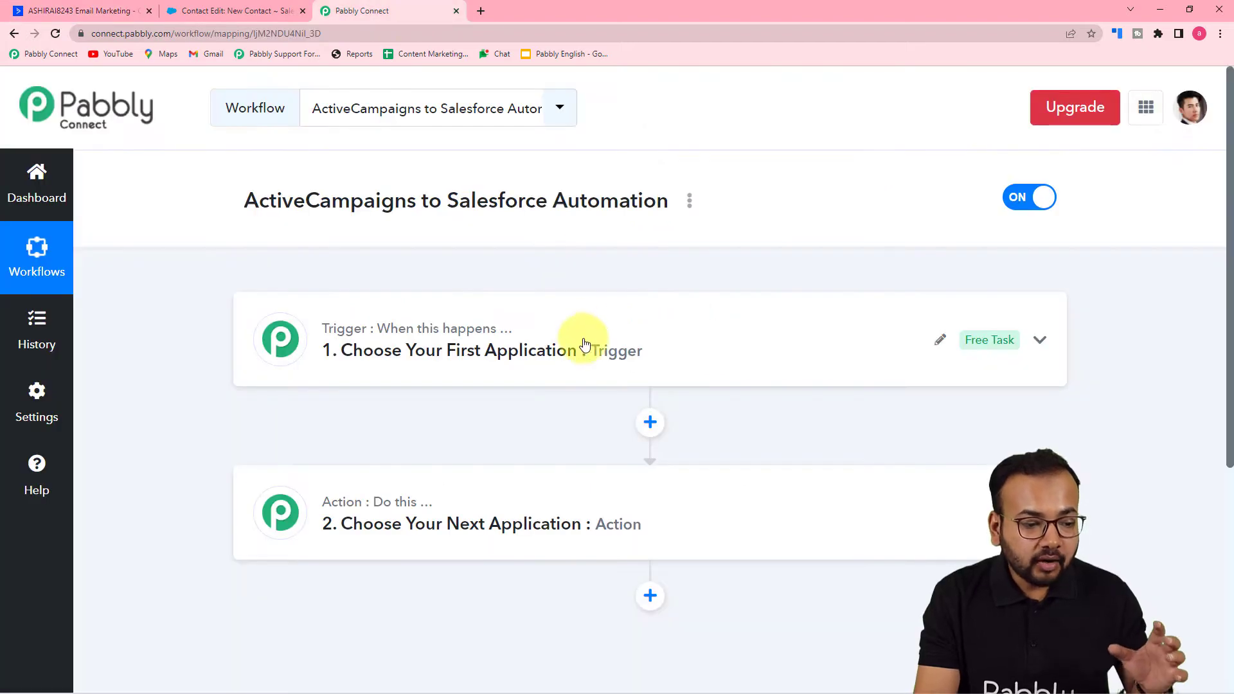
left_click(292, 9)
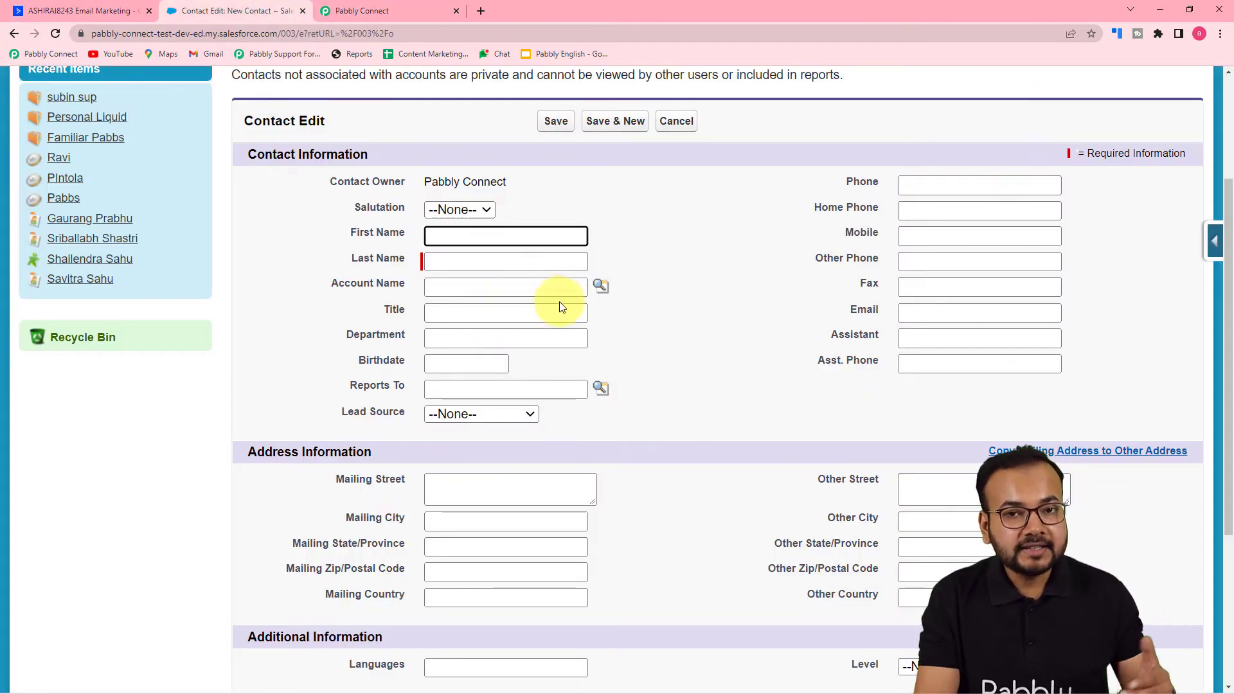
- Open the contact field management page in ActiveCampaign and review the General Details fields
left_click(114, 16)
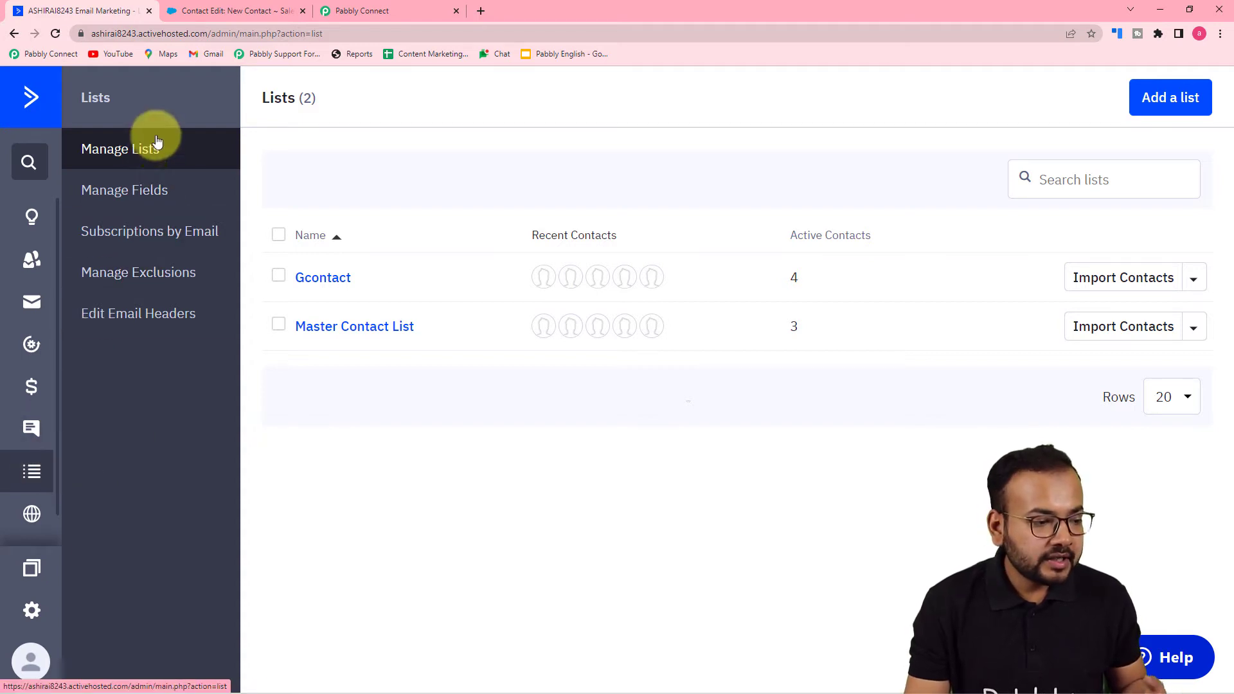
left_click(127, 196)
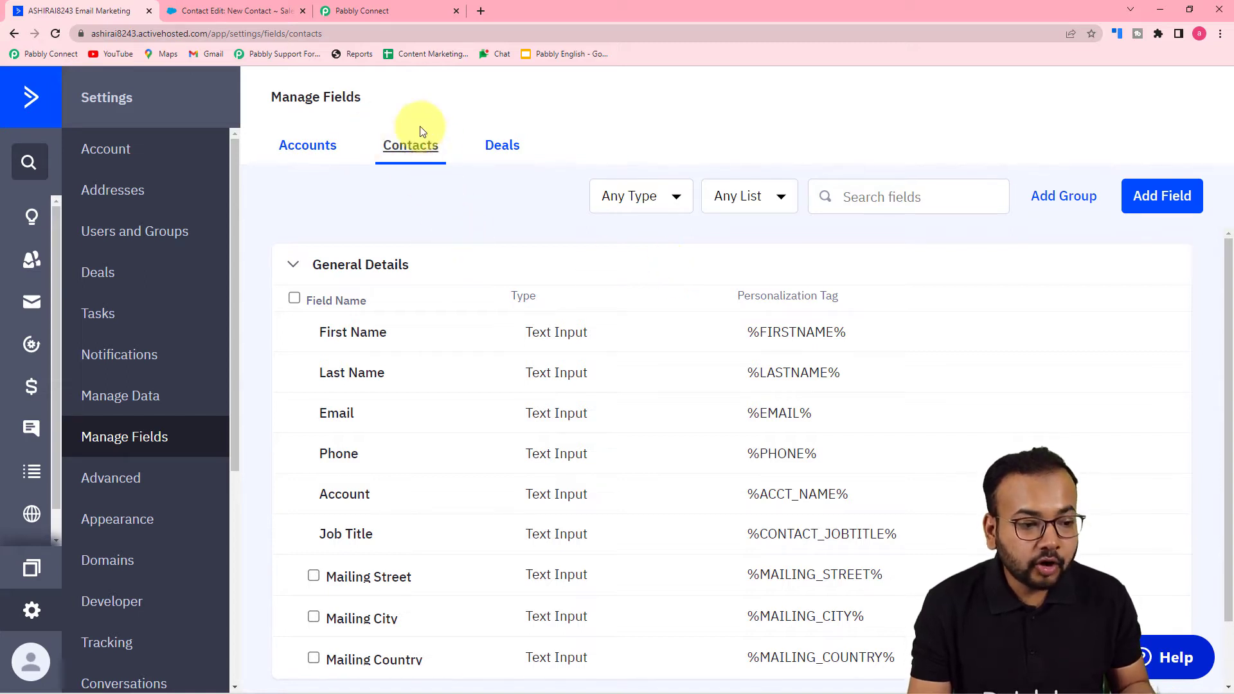
scroll(471, 321, "down", 1)
scroll(337, 347, "up", 1)
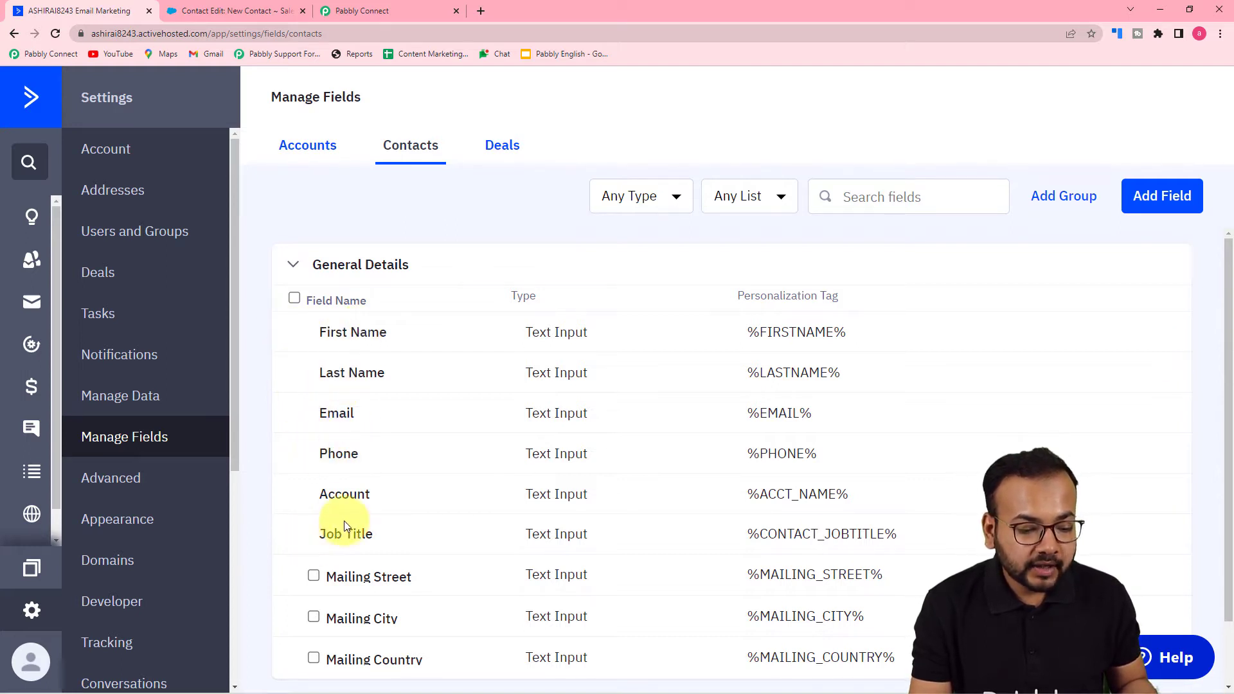
scroll(345, 520, "down", 1)
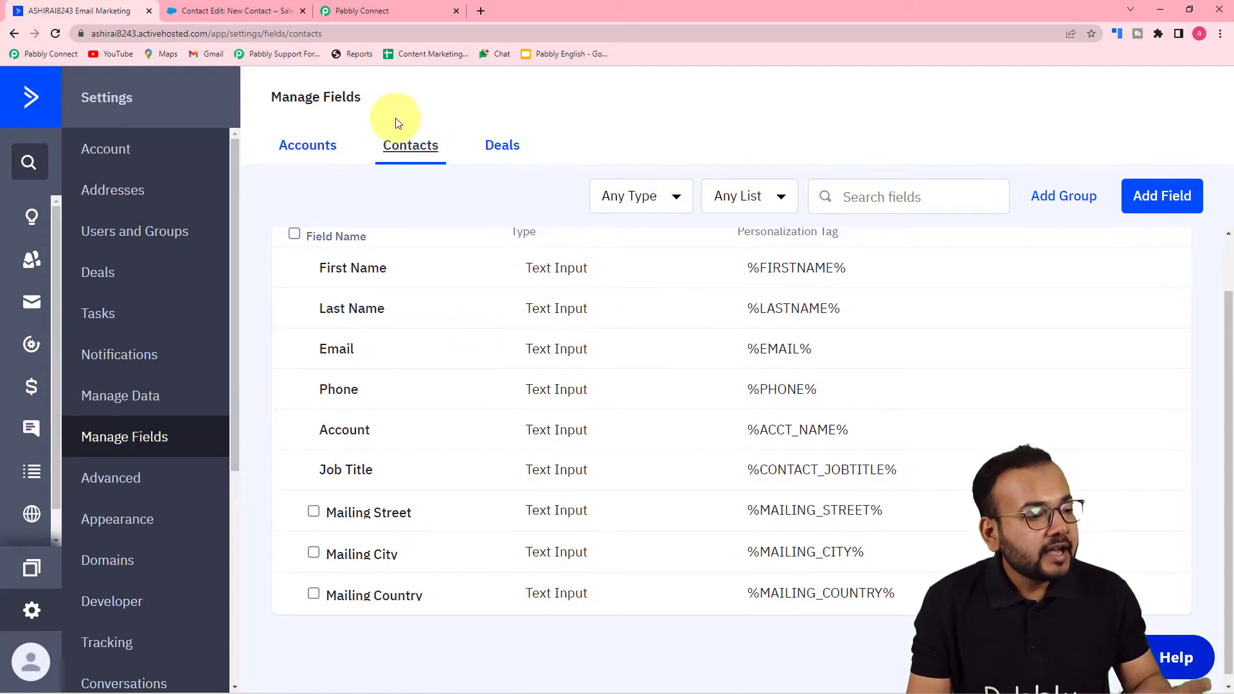
- Return to the Pabbly Connect workflow and choose ActiveCampaign as the trigger app
left_click(389, 8)
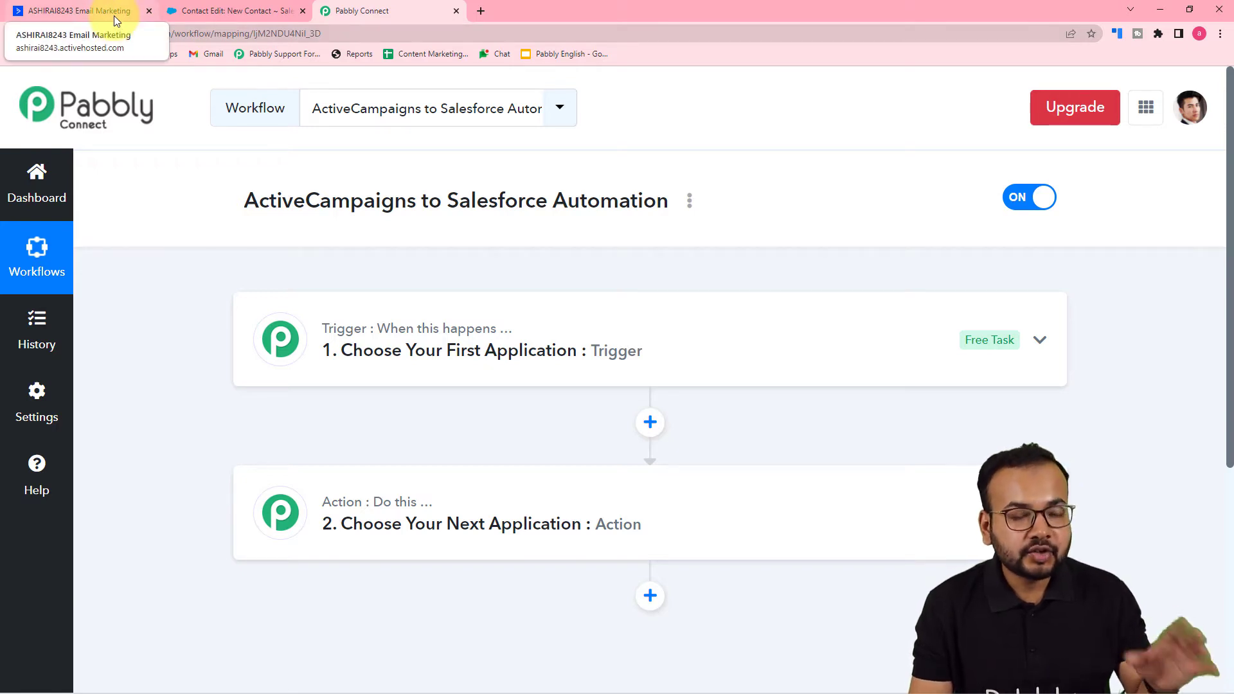
left_click(215, 11)
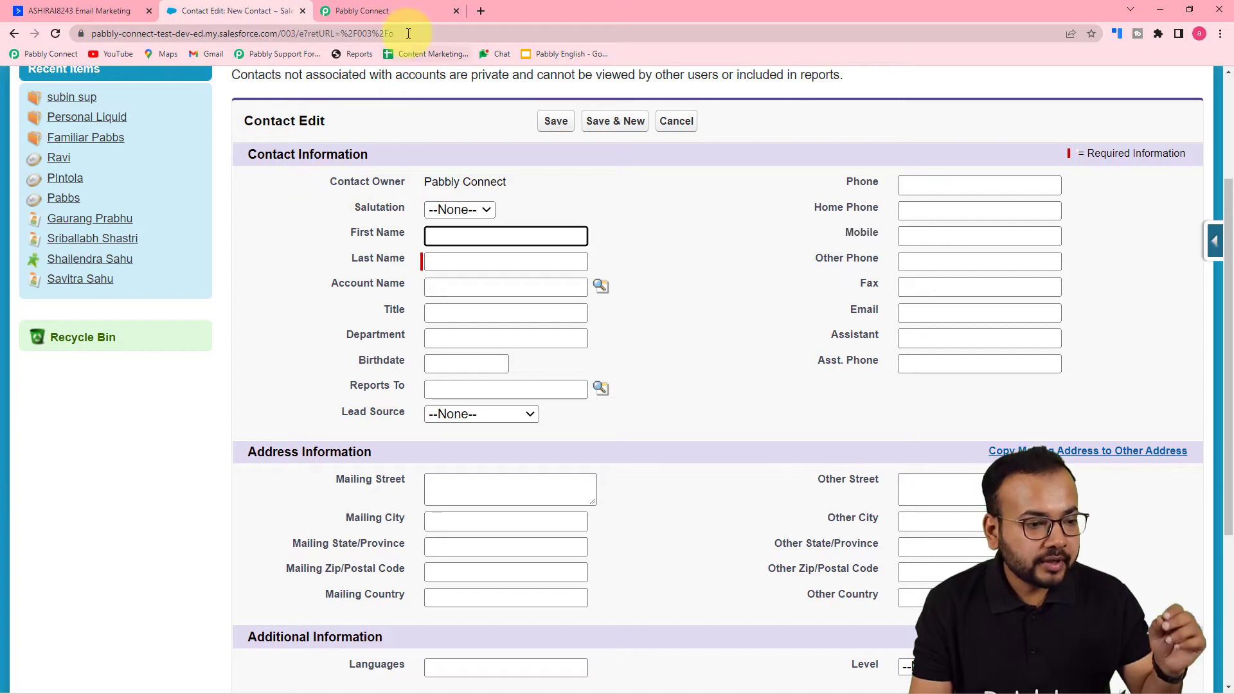
left_click(403, 13)
left_click(384, 214)
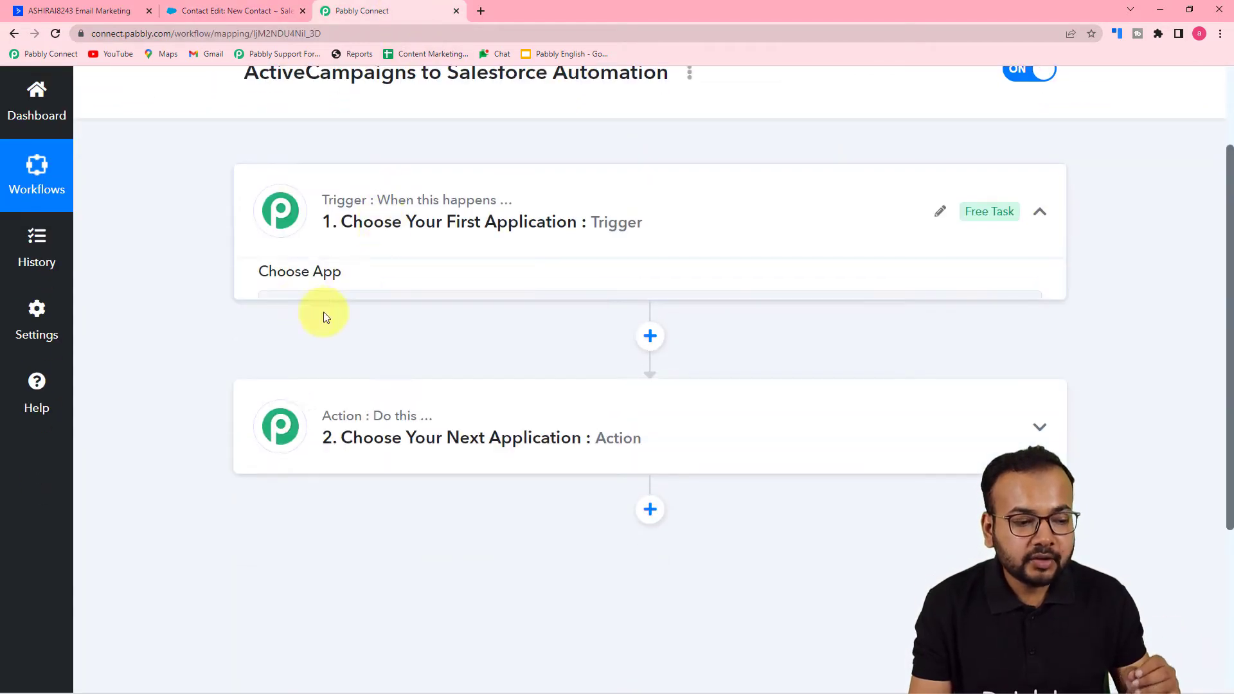
scroll(303, 320, "down", 3)
scroll(361, 206, "up", 3)
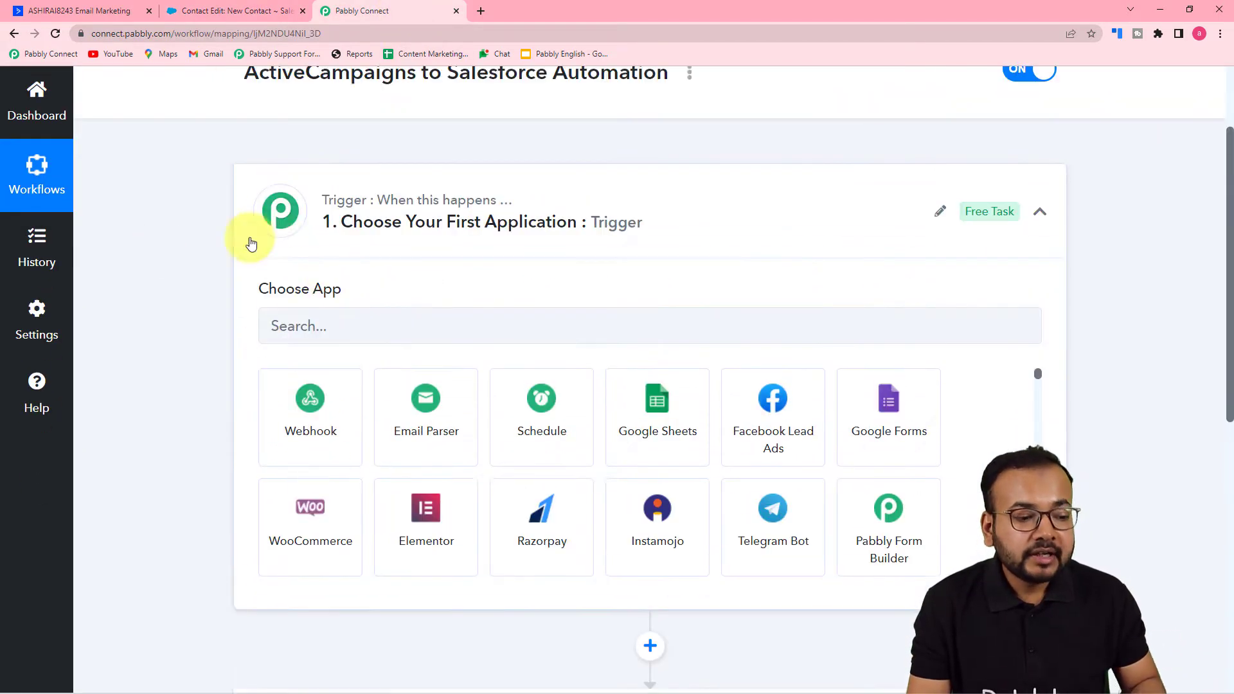
left_click(339, 327)
type("active")
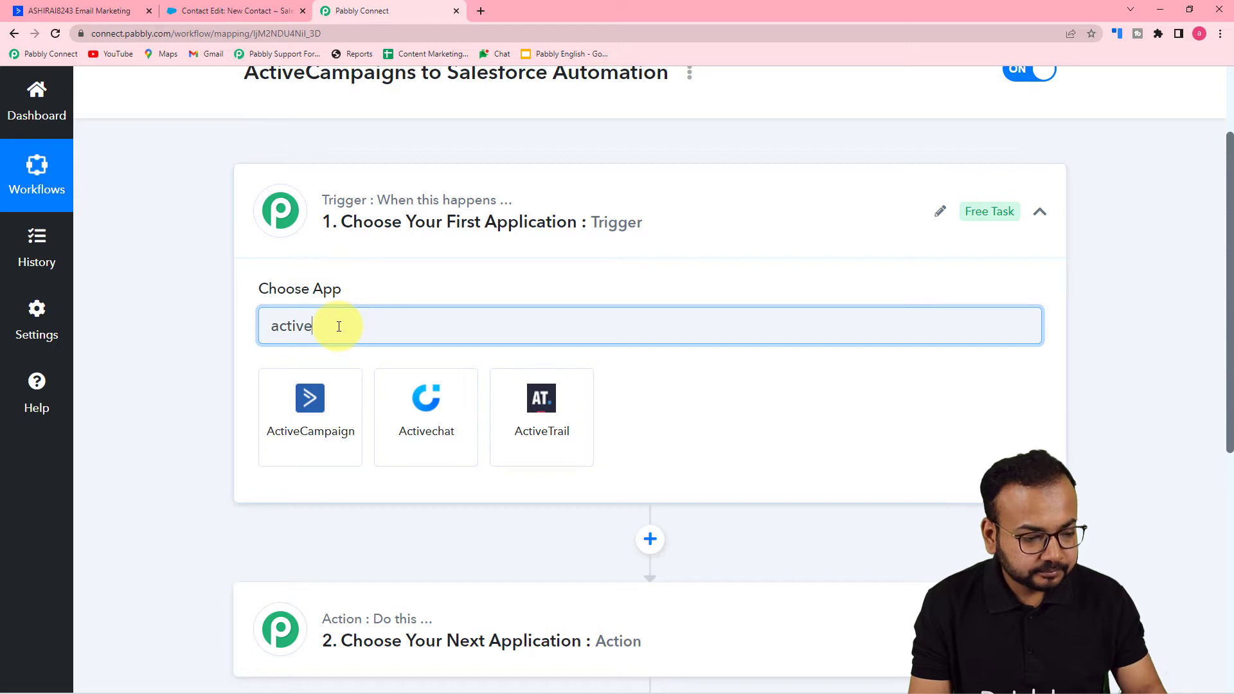
left_click(309, 458)
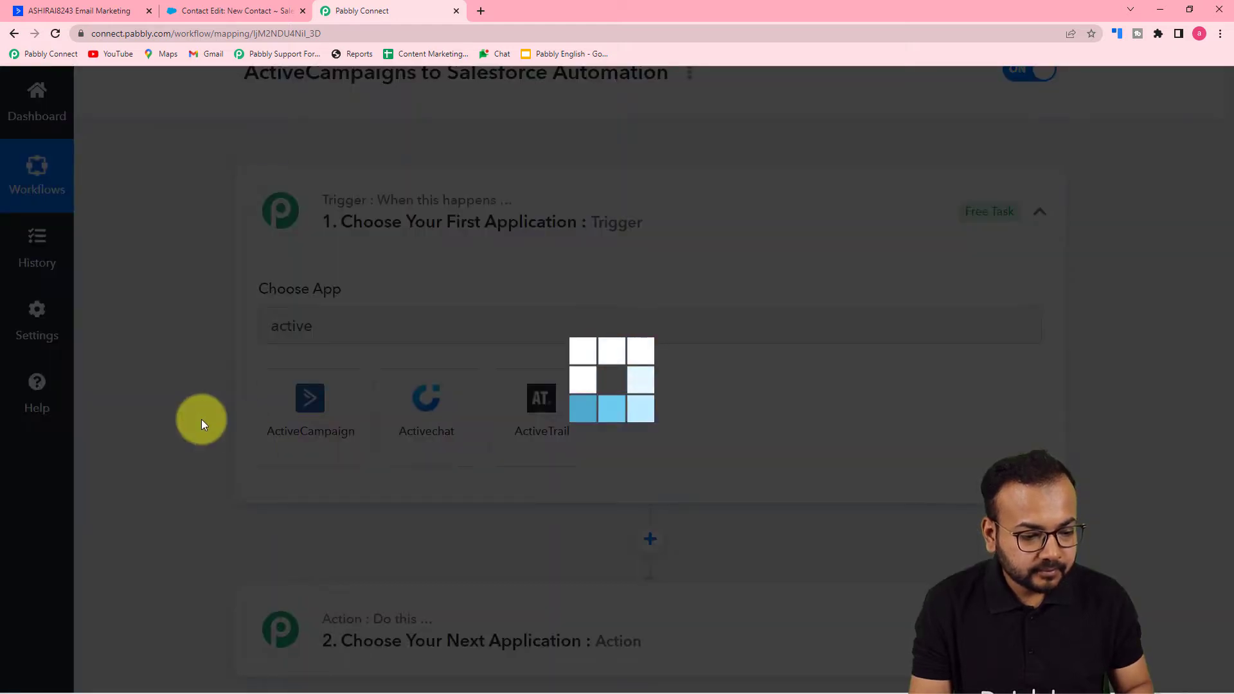
- Set the ActiveCampaign trigger event to Contact Added
scroll(366, 360, "down", 2)
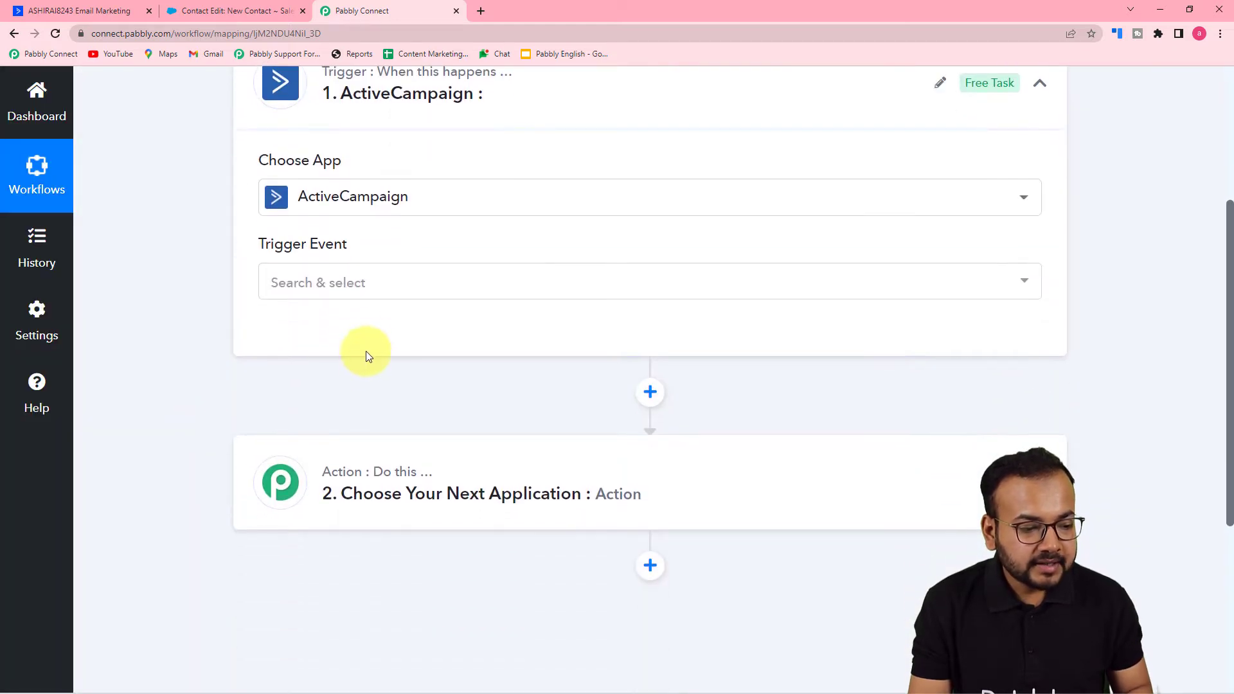
left_click(358, 284)
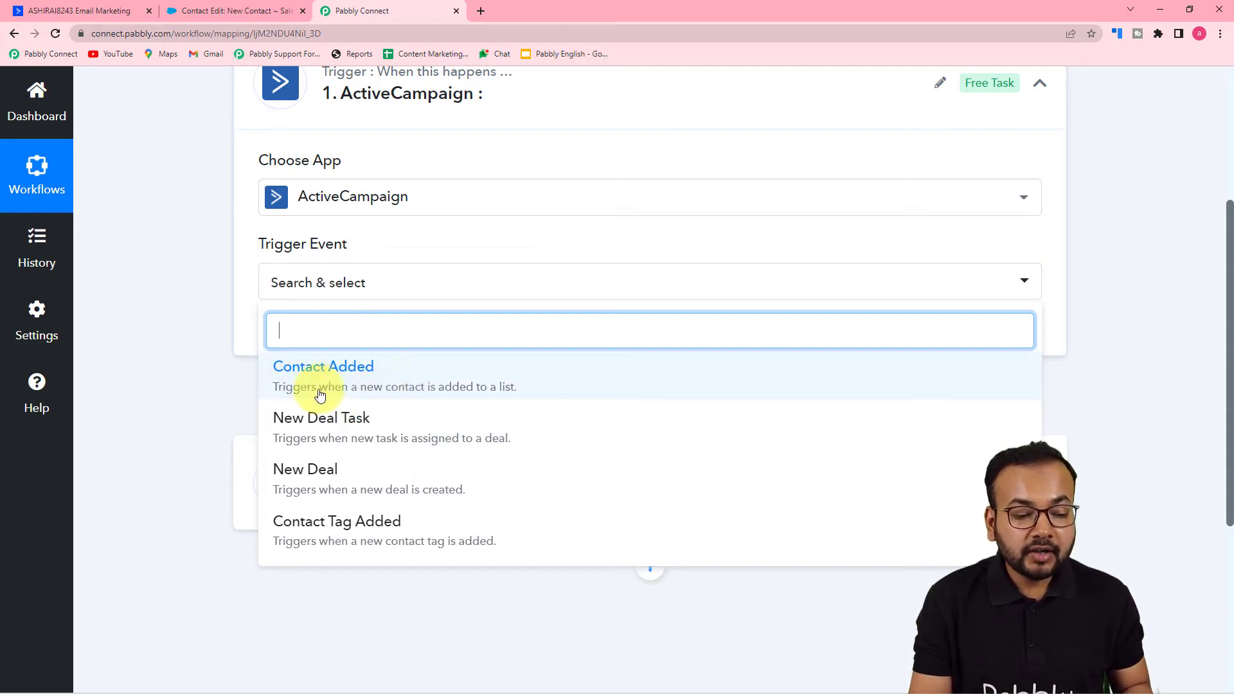
left_click(471, 384)
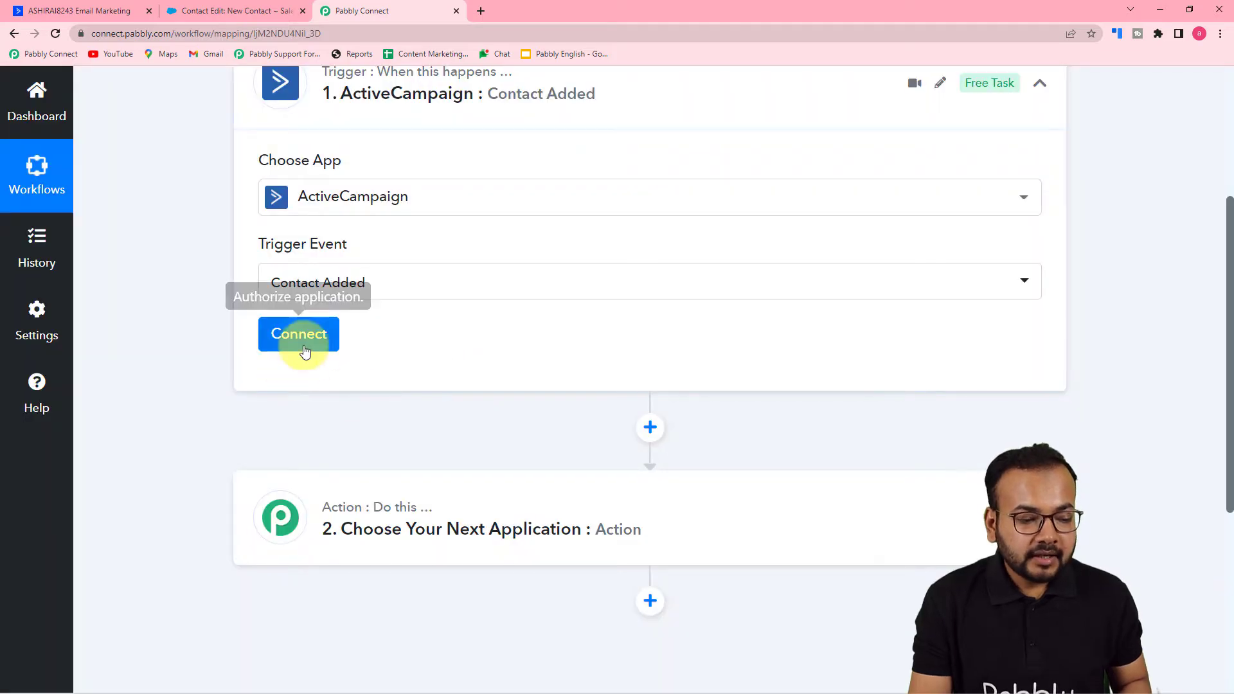
- Start adding a new ActiveCampaign connection for the trigger and bring up its API Key and URL fields
left_click(306, 346)
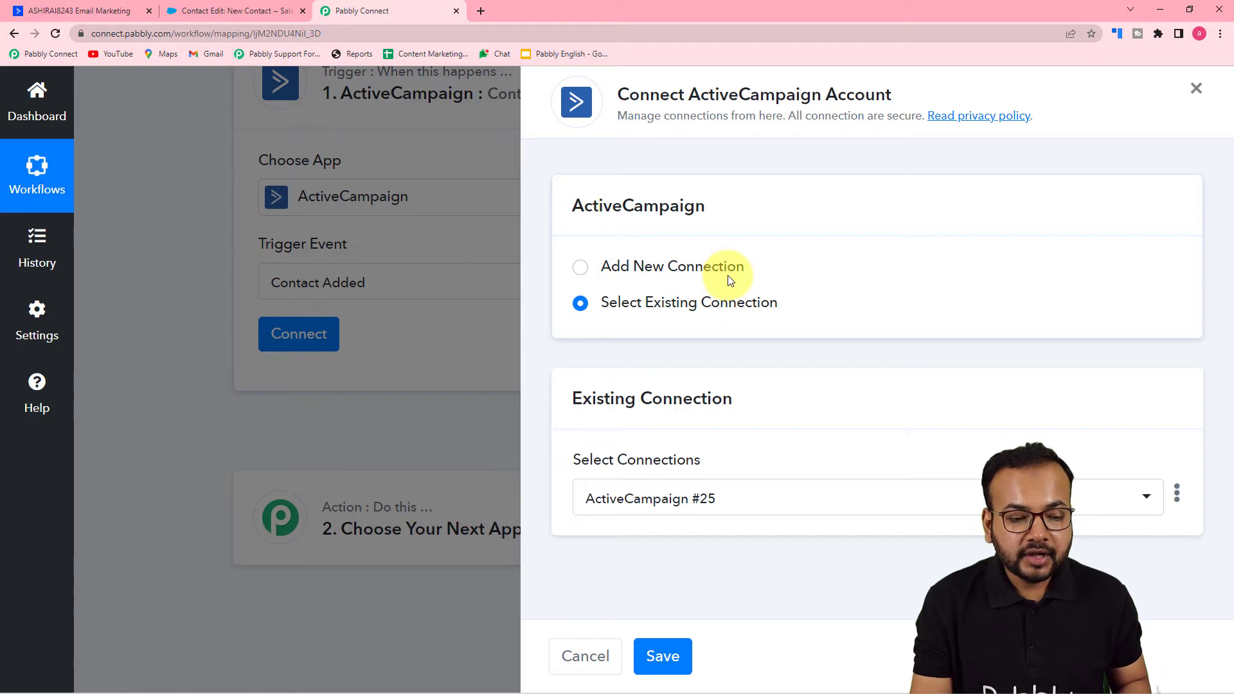
left_click(582, 268)
scroll(685, 279, "down", 5)
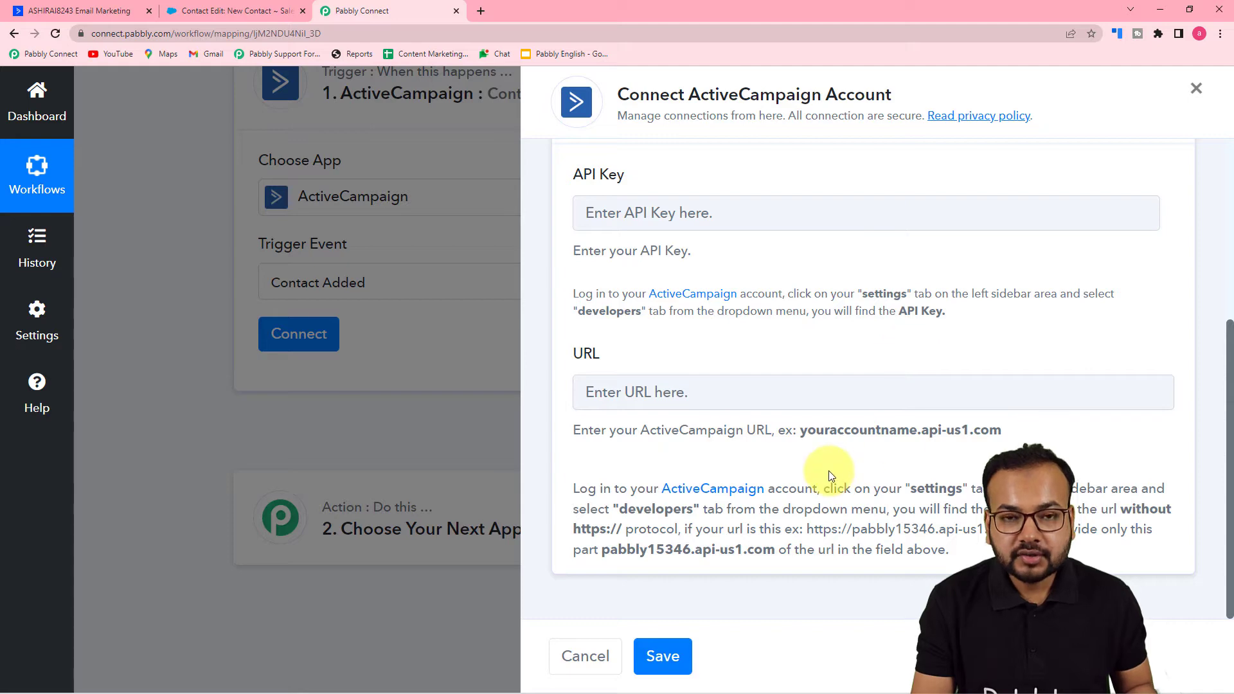
- Switch to ActiveCampaign and open the Developer settings that hold the API URL and key
left_click(67, 11)
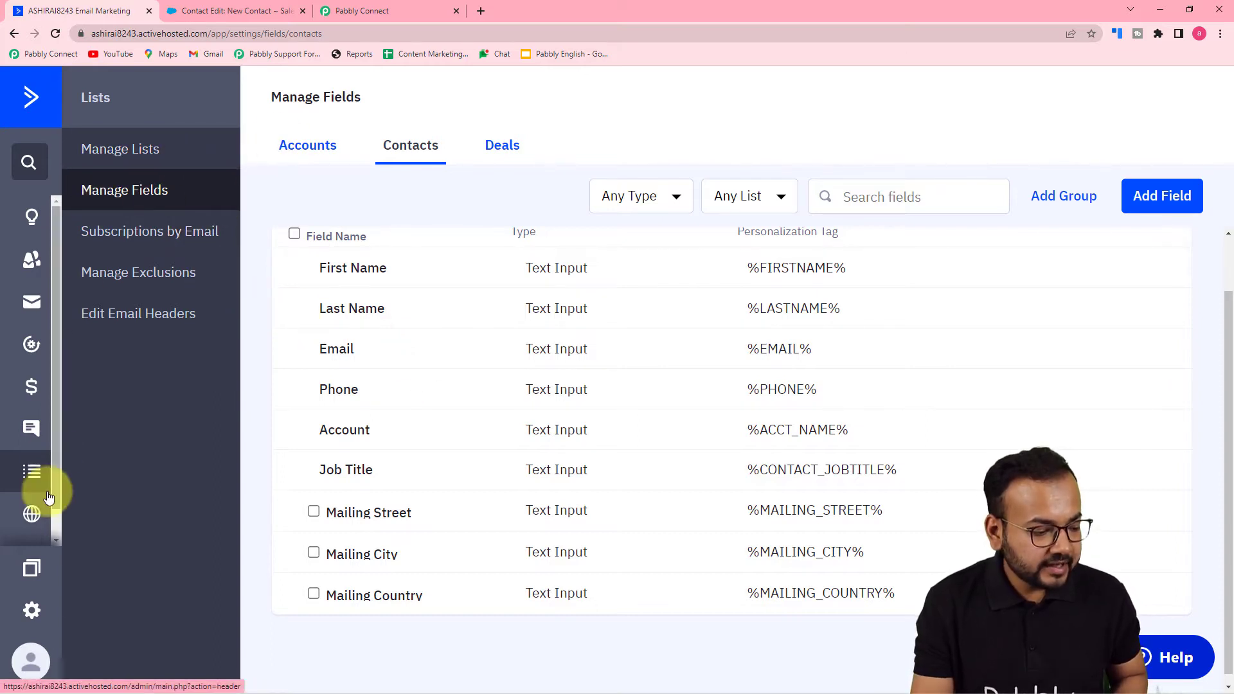
left_click(33, 614)
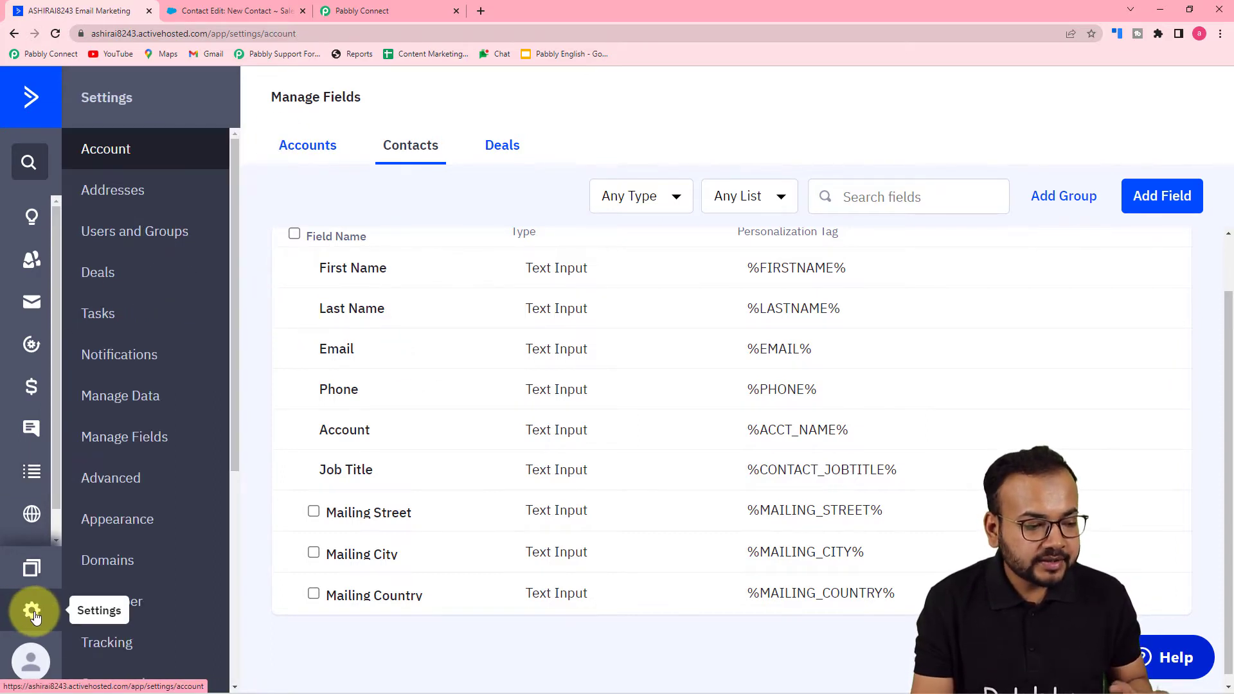
scroll(172, 281, "down", 5)
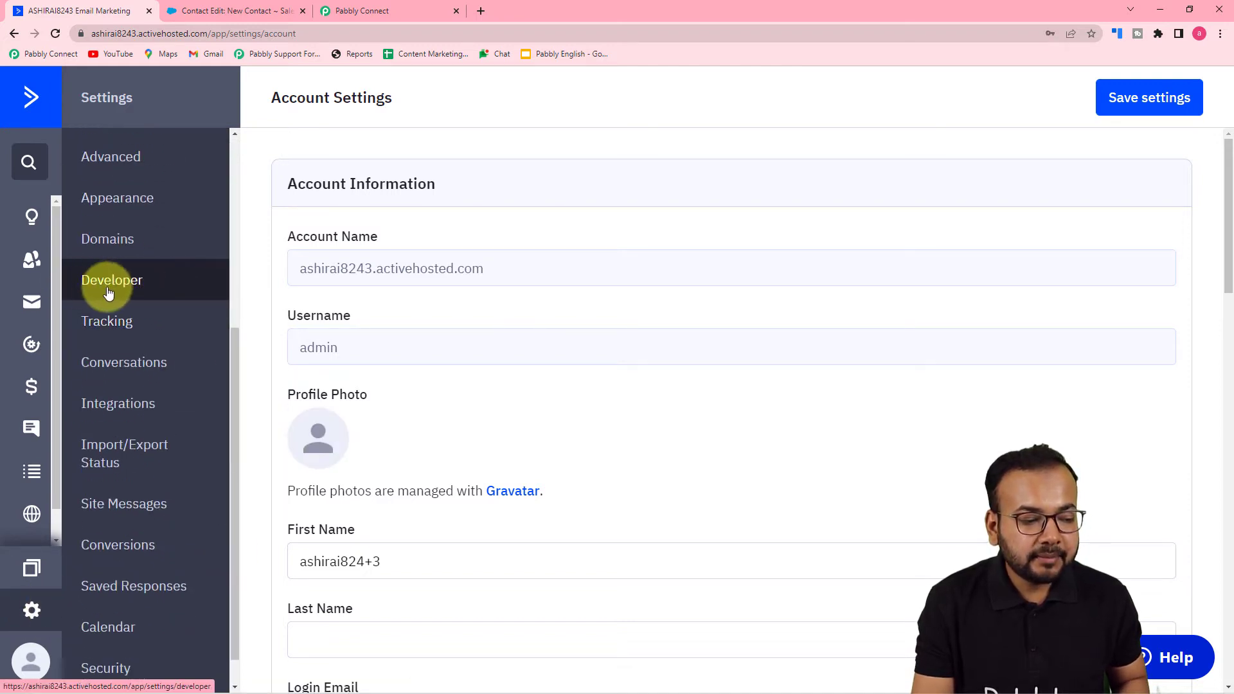
left_click(113, 290)
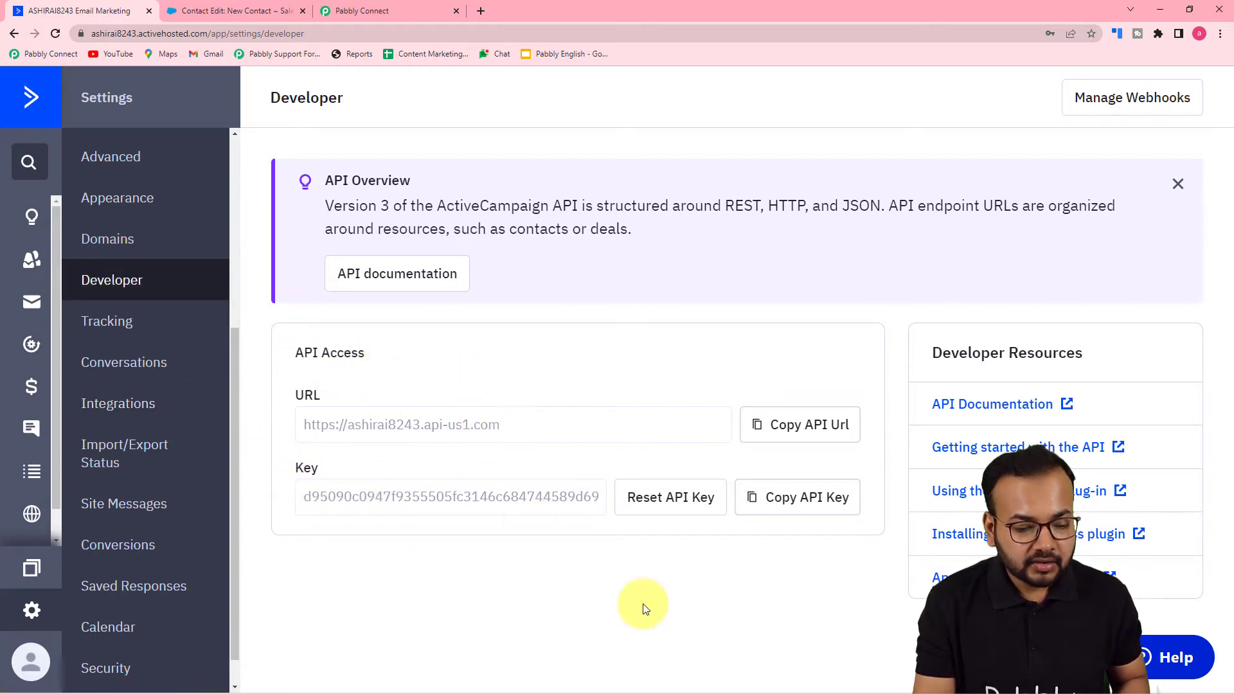
- Copy the ActiveCampaign API key and paste it into the API Key field of the Pabbly Connect connection form
left_click(802, 506)
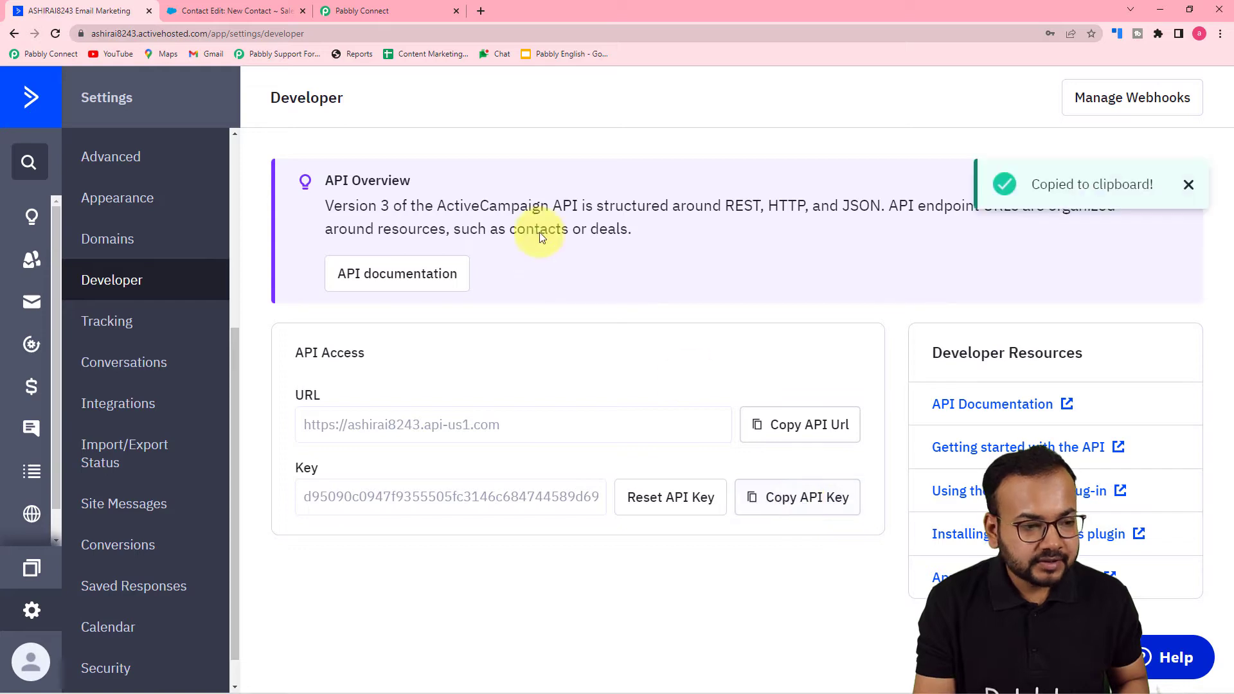
left_click(391, 10)
left_click(645, 222)
right_click(645, 221)
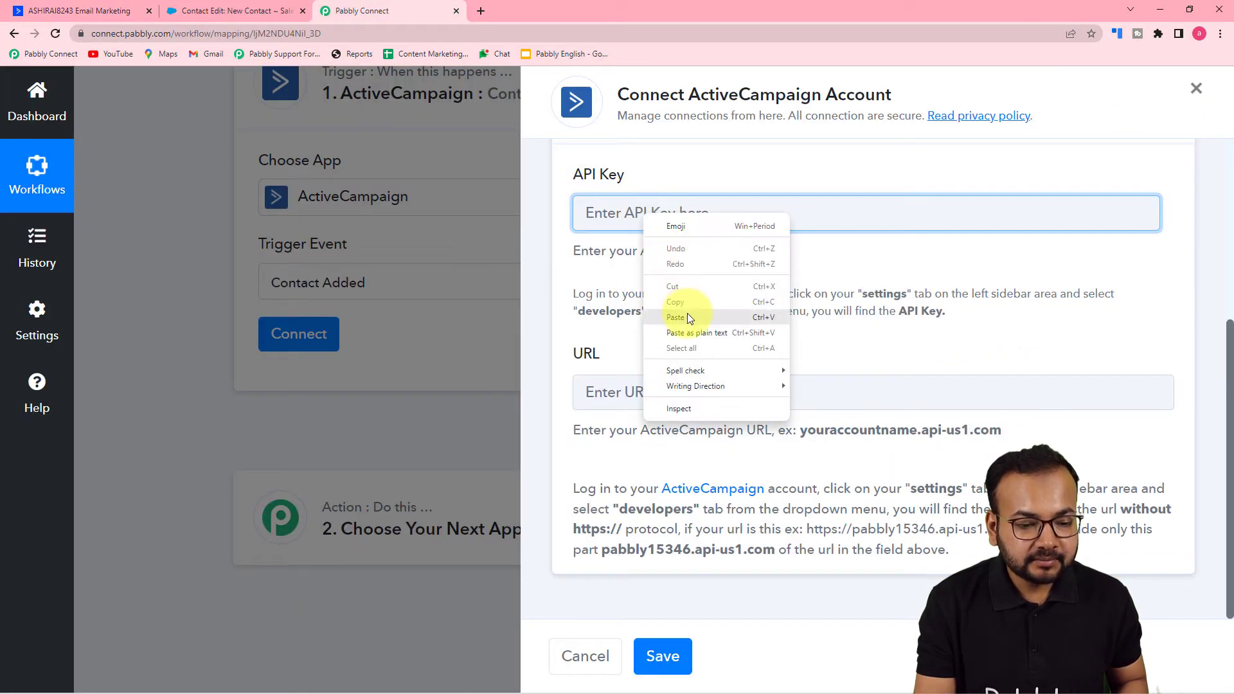
left_click(688, 312)
- Copy the API URL from ActiveCampaign's Developer settings and paste it into the URL field of the Pabbly Connect connection form
left_click(128, 10)
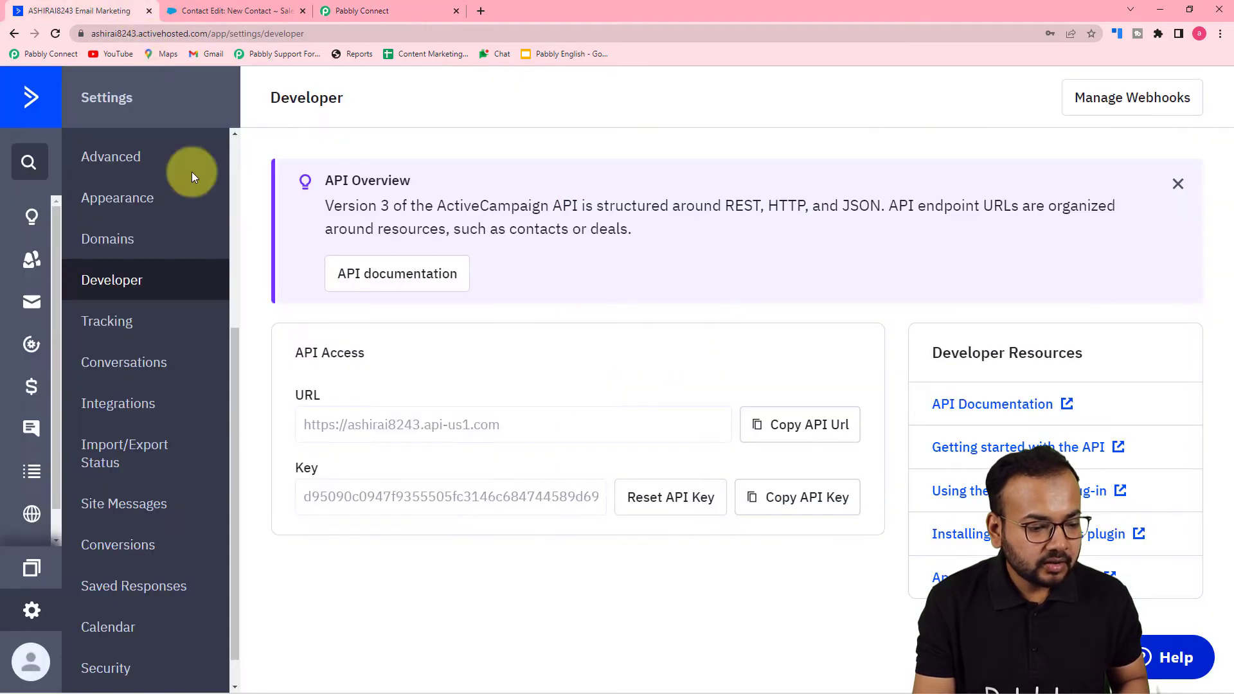
left_click(808, 430)
left_click(392, 10)
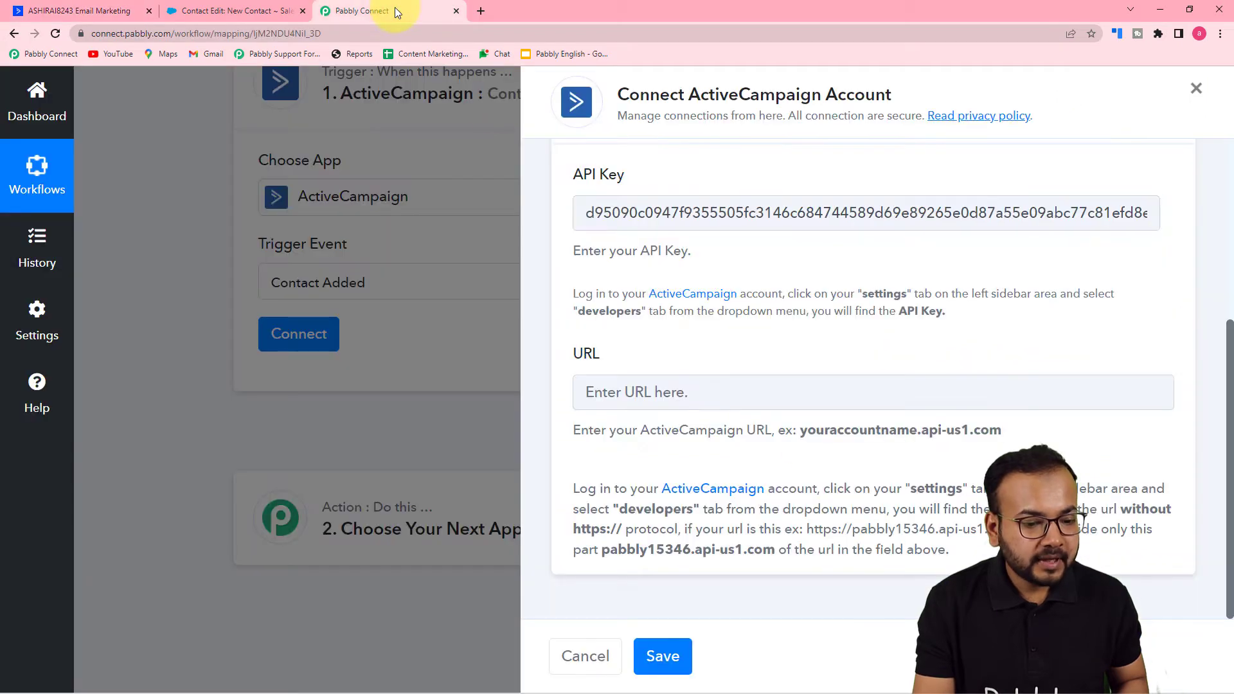
right_click(627, 398)
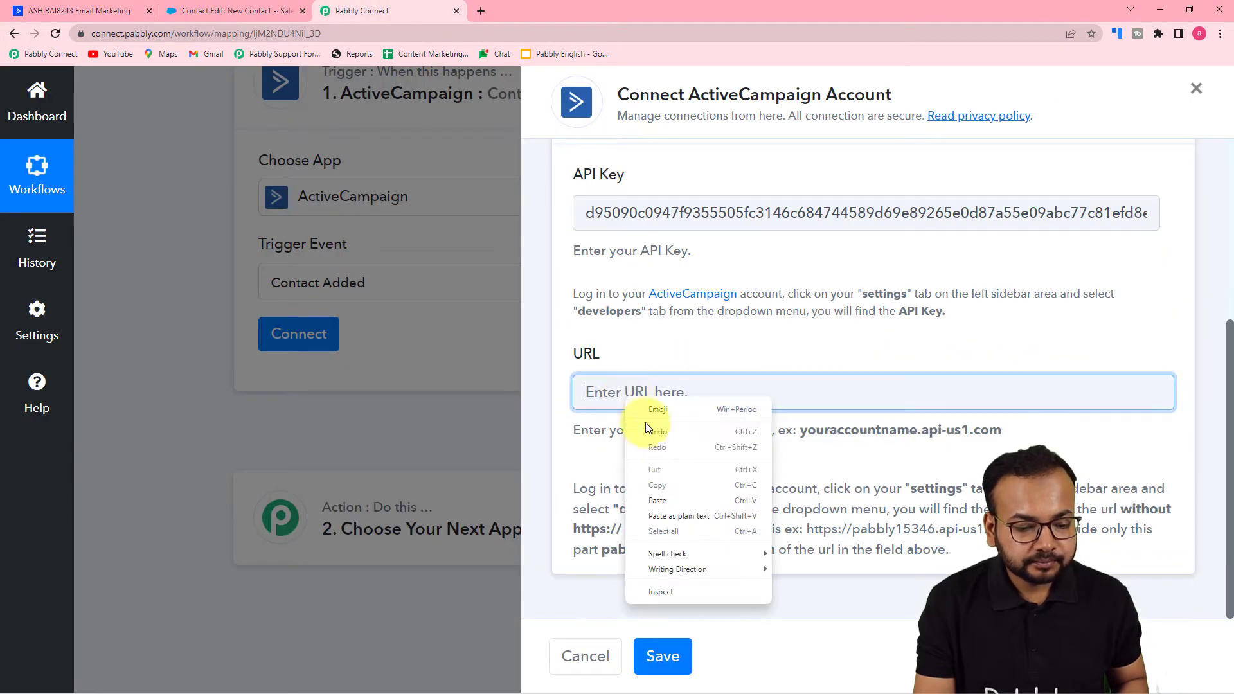
left_click(665, 501)
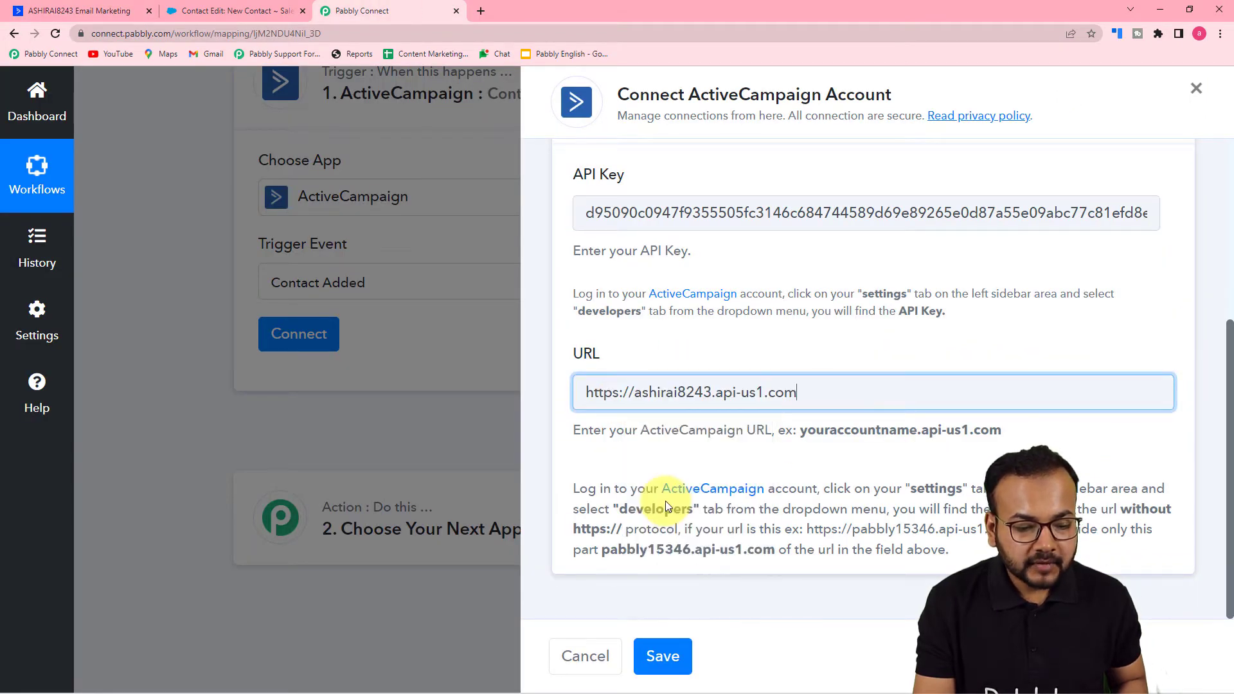
left_click(632, 392)
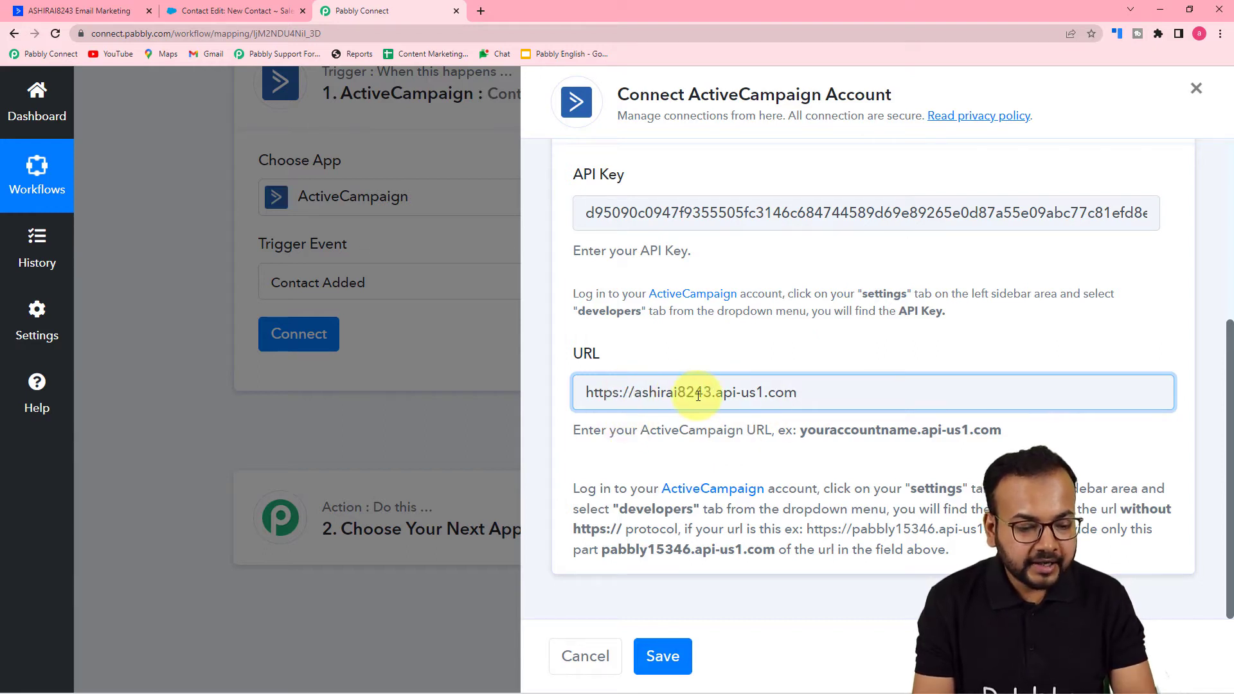
key("BackSpace")
key("BackSpace")
key("BackSpace")
key("BackSpace")
key("BackSpace")
key("BackSpace")
key("BackSpace")
key("BackSpace")
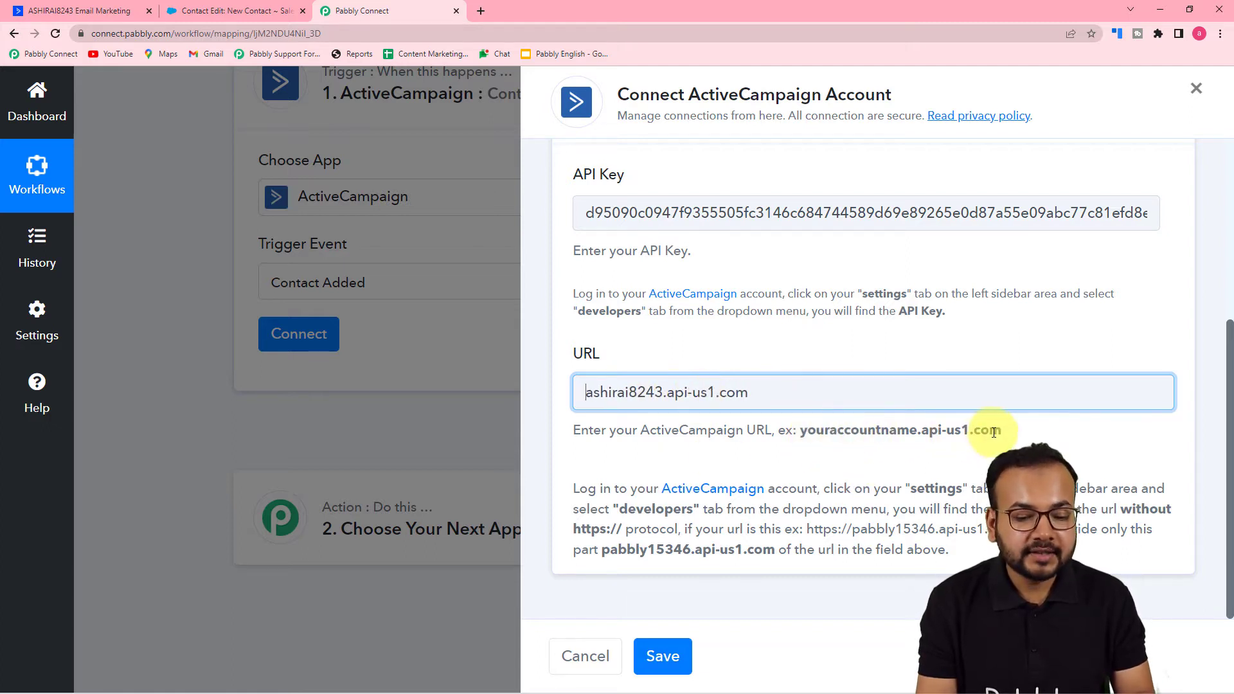
left_click(663, 654)
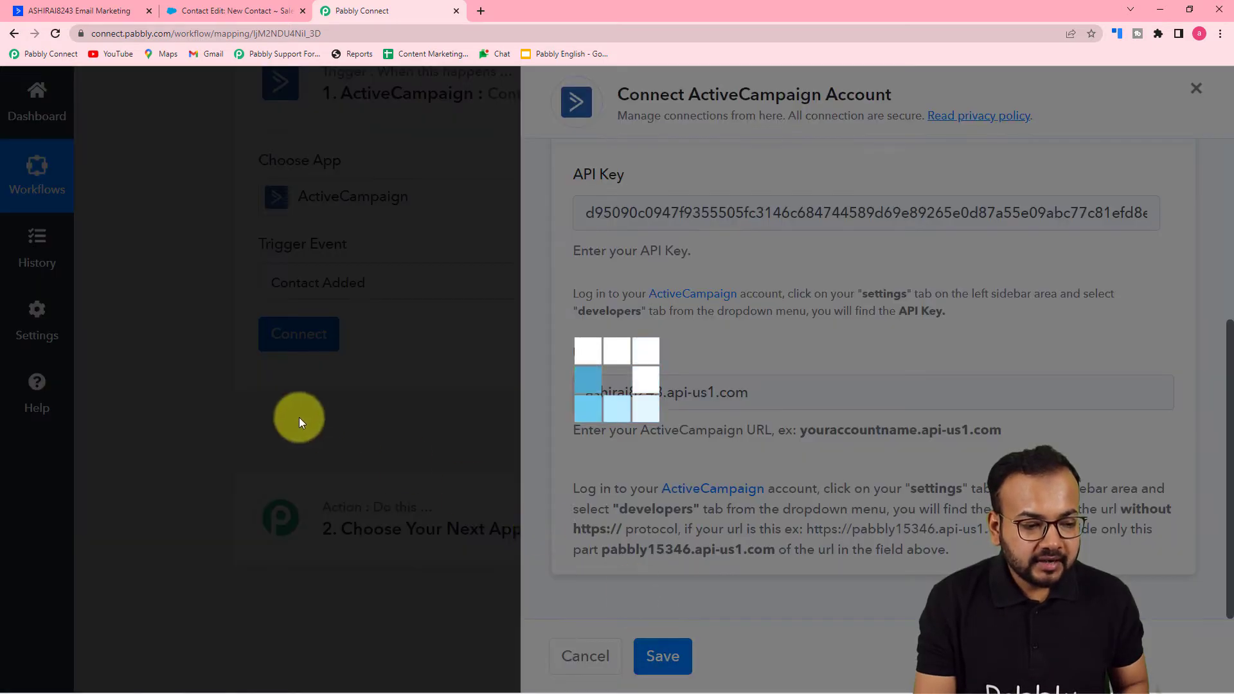
- Switch to ActiveCampaign and open the Lists page to check the available contact lists
scroll(233, 394, "down", 2)
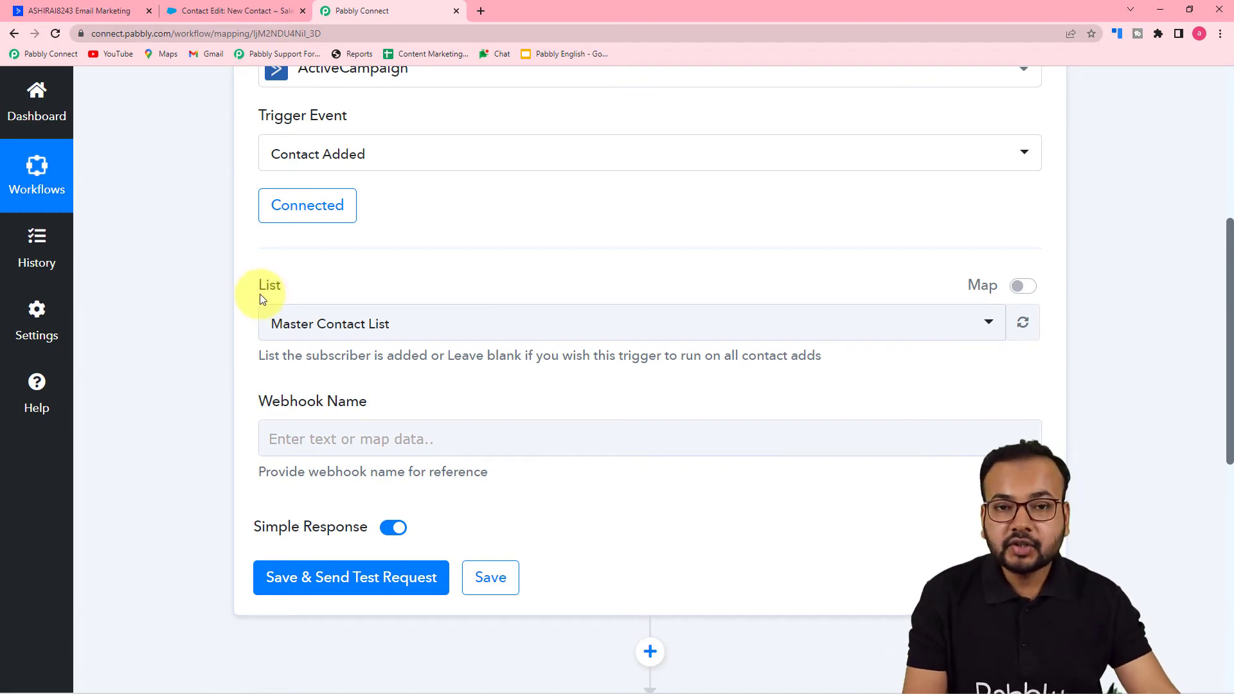
left_click(99, 11)
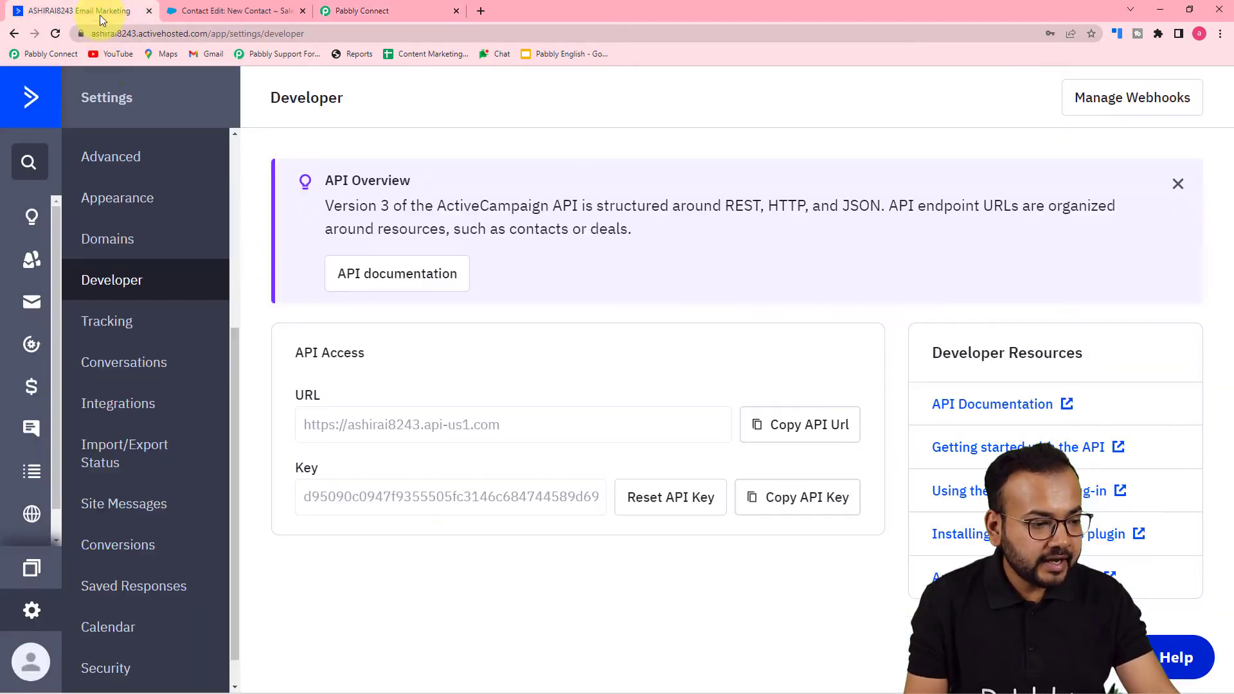
left_click(96, 286)
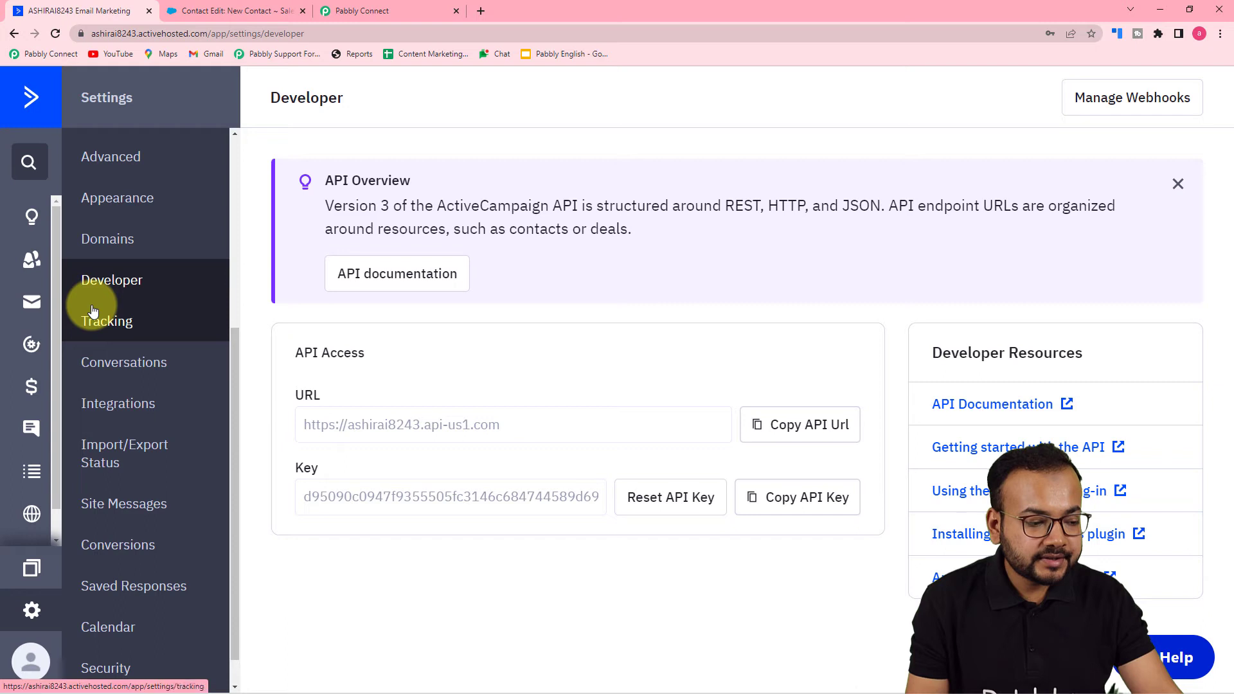
left_click(34, 475)
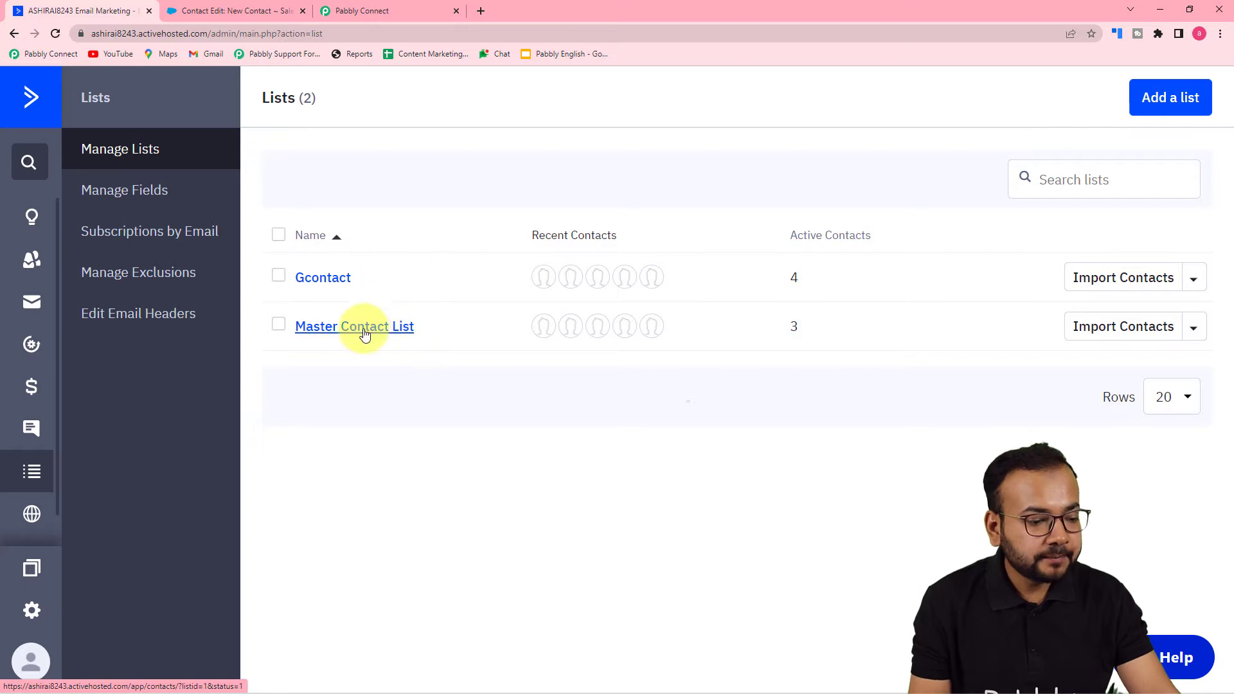
- Return to the Pabbly Connect workflow and set the trigger's list to Master Contact List
left_click(371, 10)
left_click(353, 321)
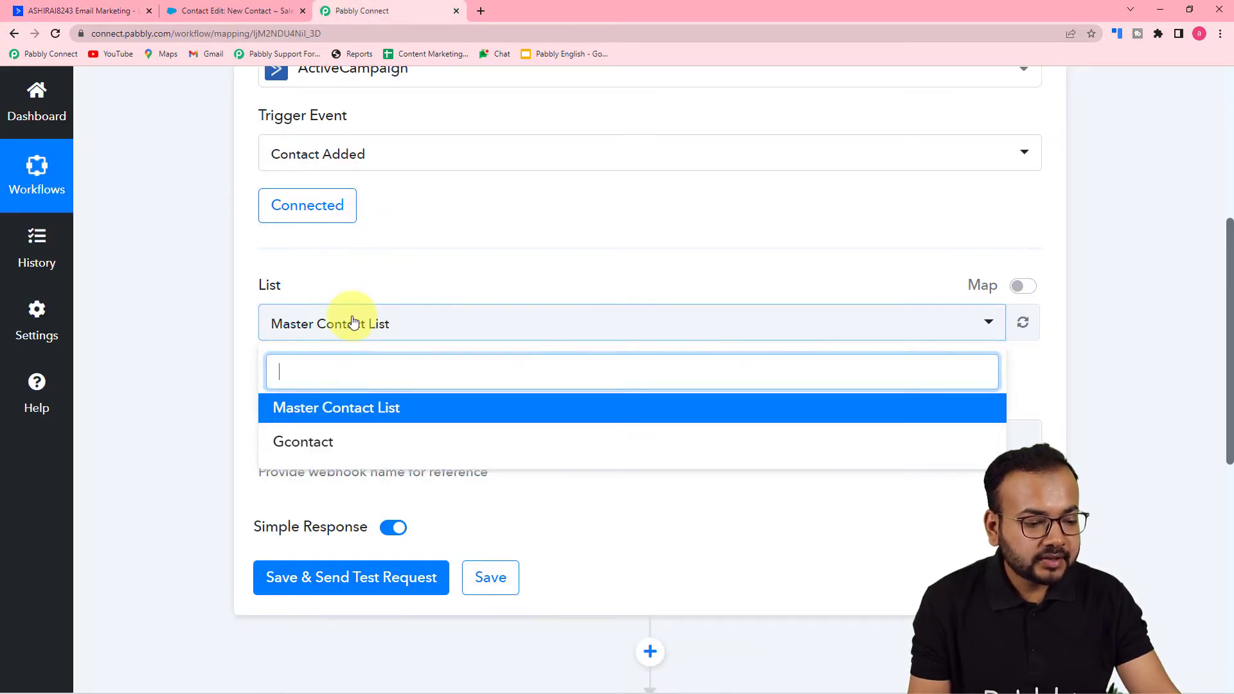
left_click(321, 411)
- Name the trigger's webhook To Salesforce, then save the trigger and send a test request
scroll(222, 388, "down", 4)
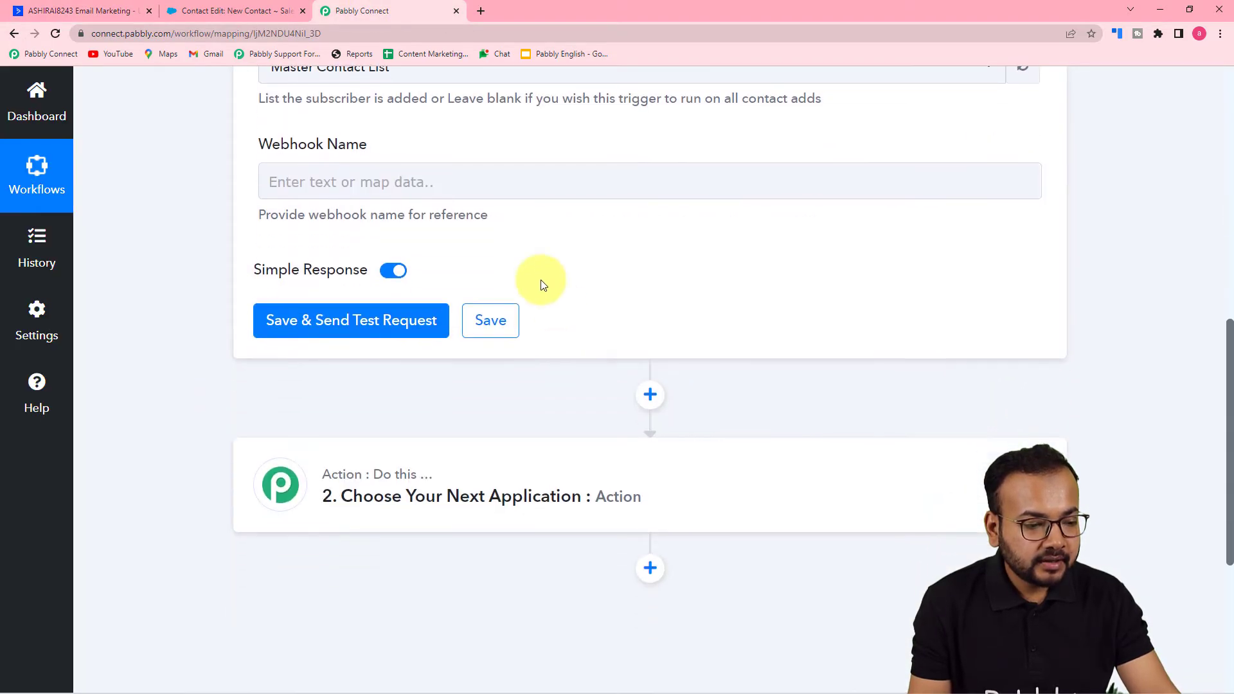
left_click(510, 184)
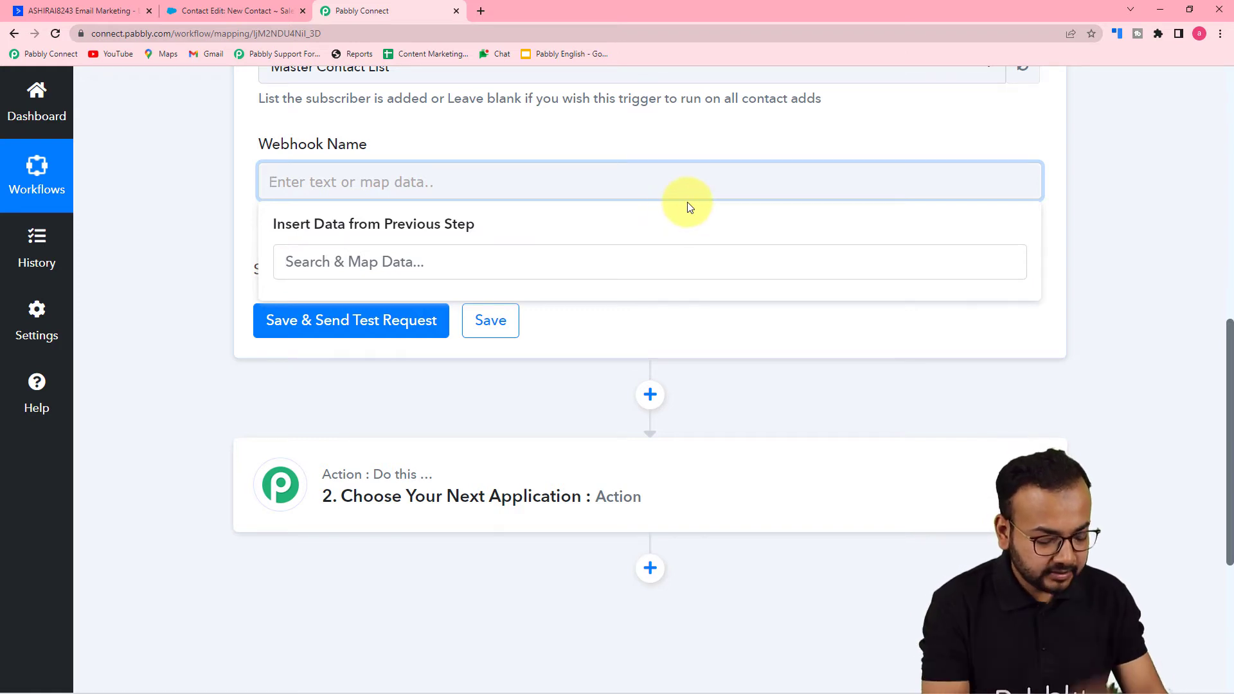
type("t")
key("BackSpace")
type("To Salesforce")
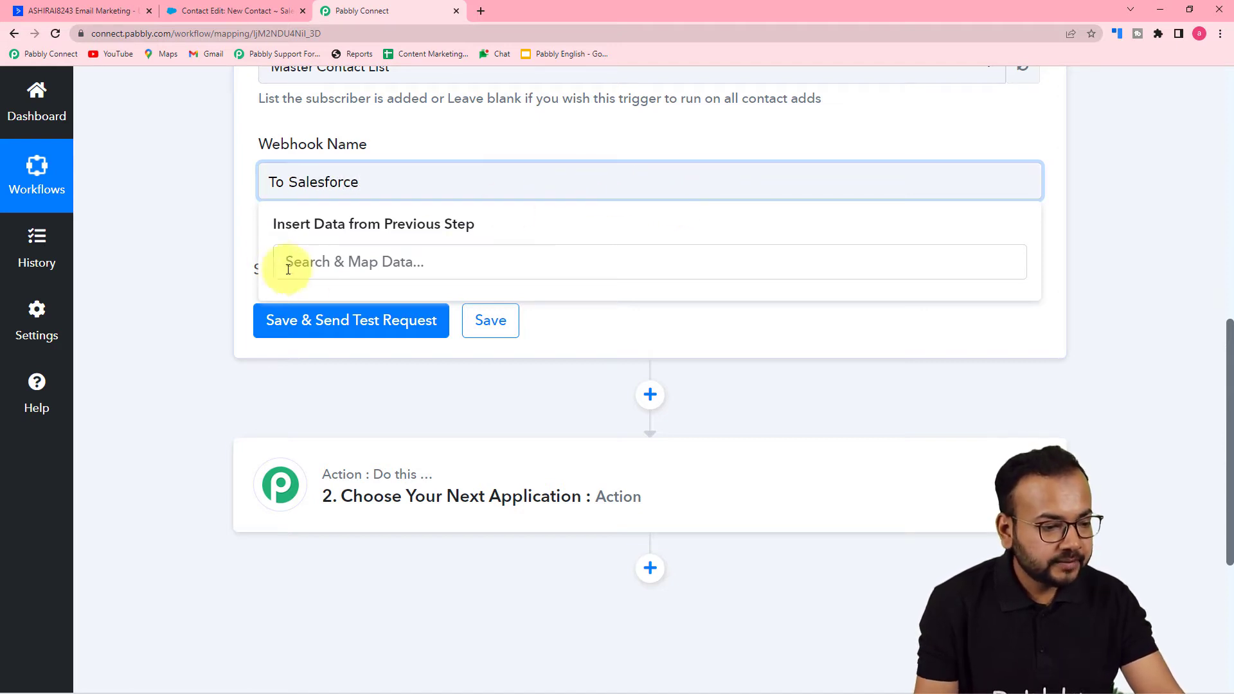
left_click(202, 241)
left_click(301, 323)
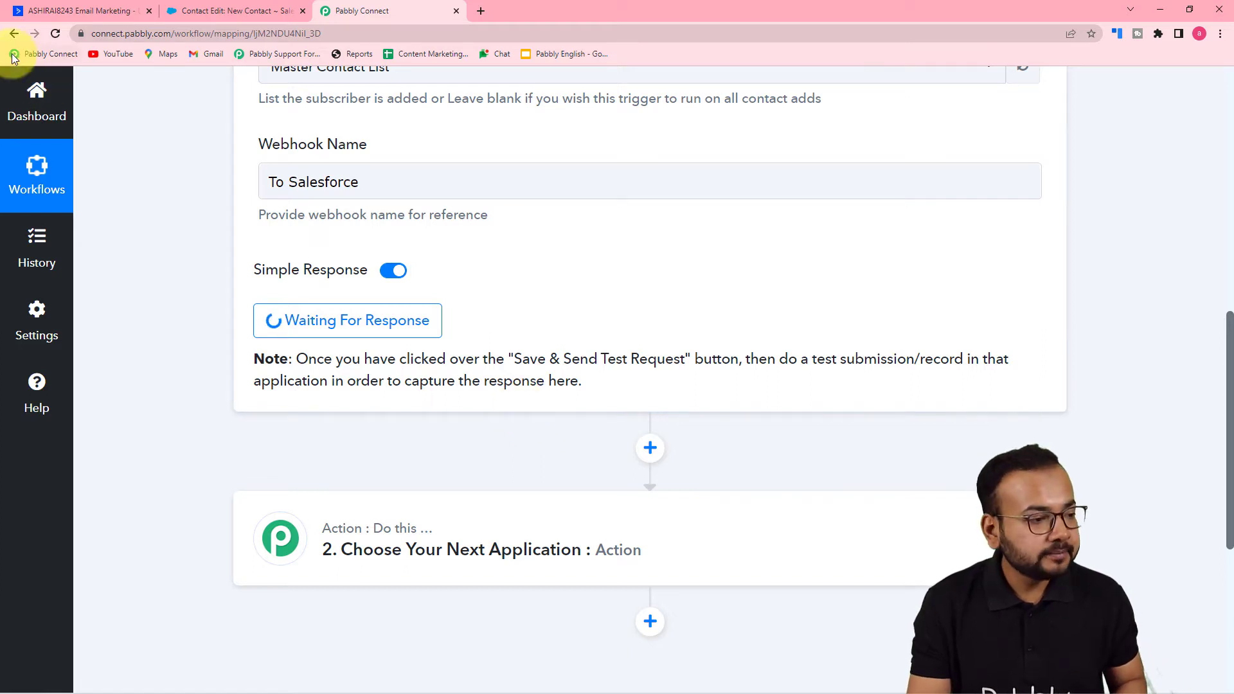
- Switch to ActiveCampaign and start adding a new contact from the Contacts page
left_click(110, 16)
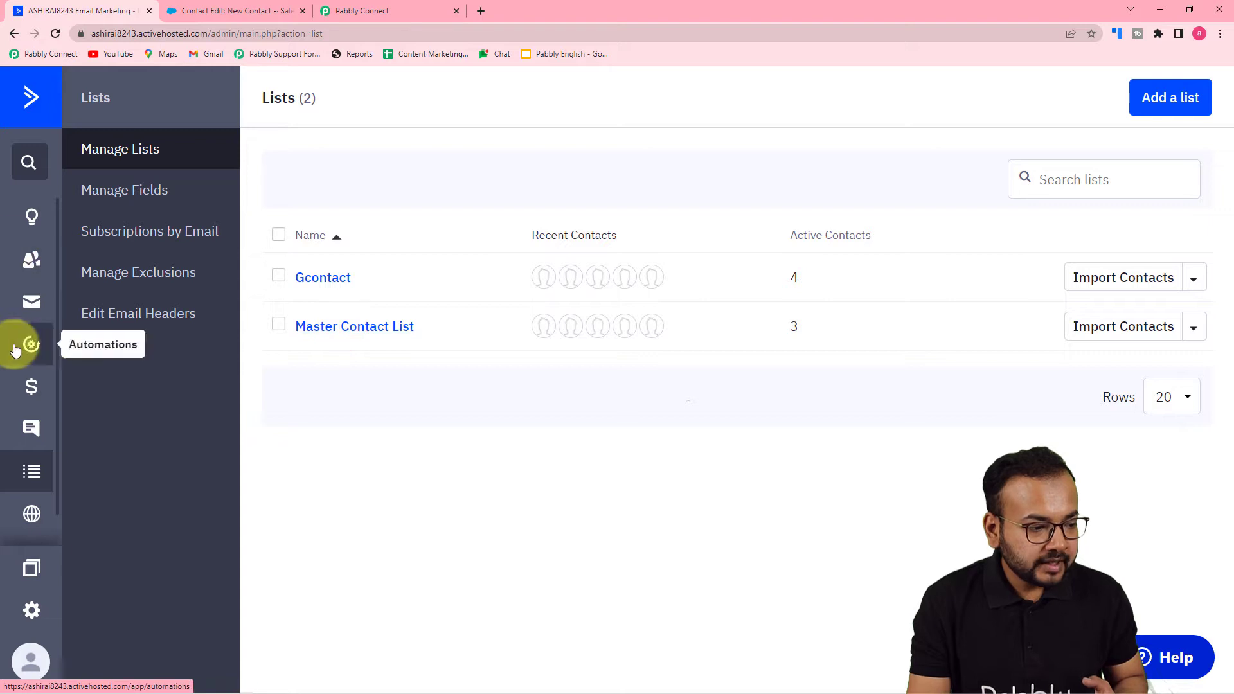
left_click(31, 259)
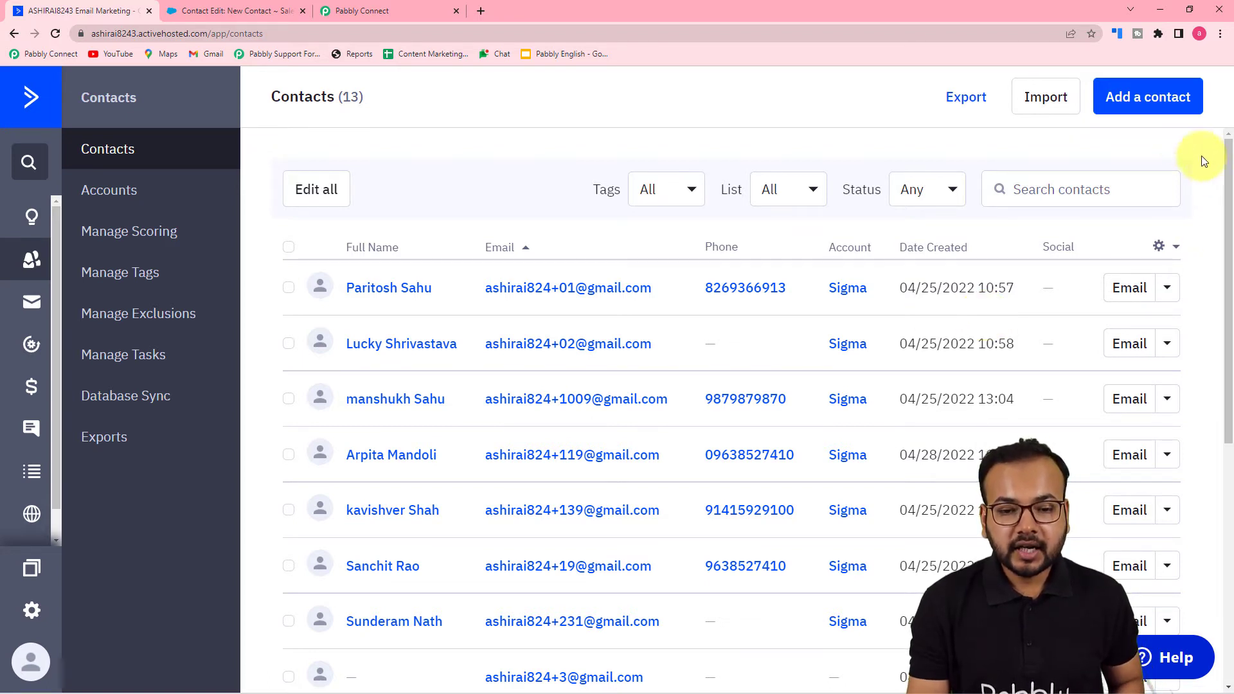
left_click(1140, 97)
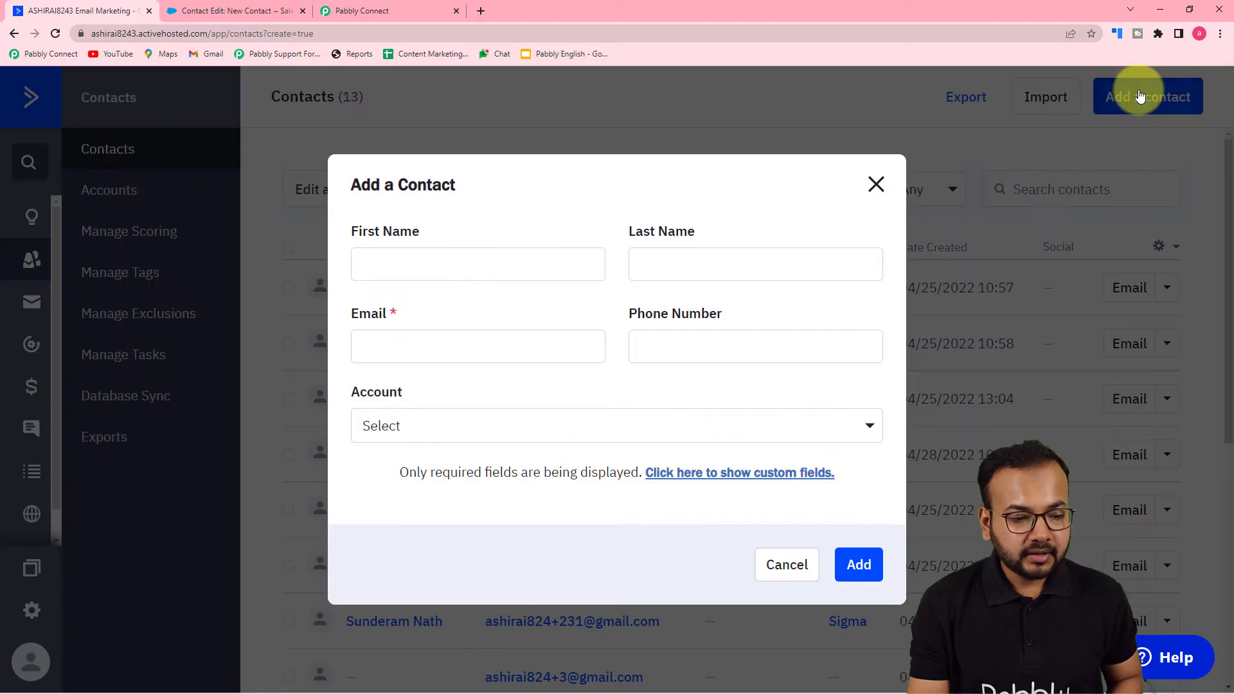
- Fill in the new contact's first name, last name, email and phone number
left_click(553, 265)
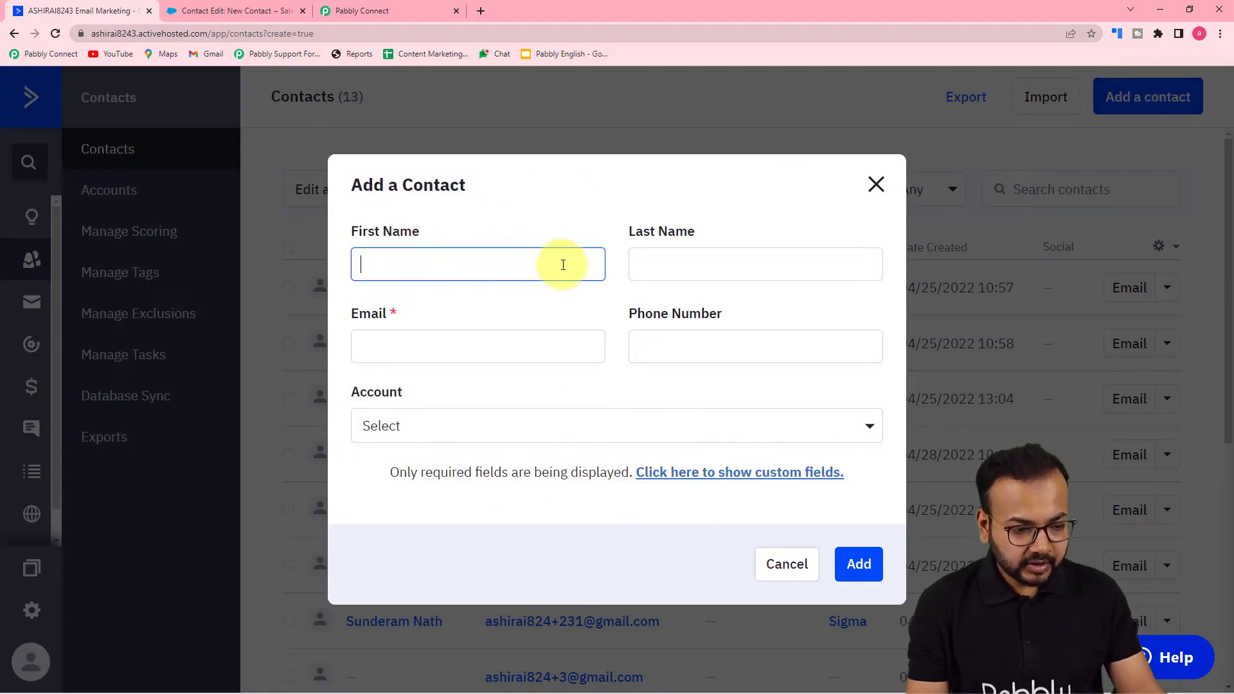
type("Harsha")
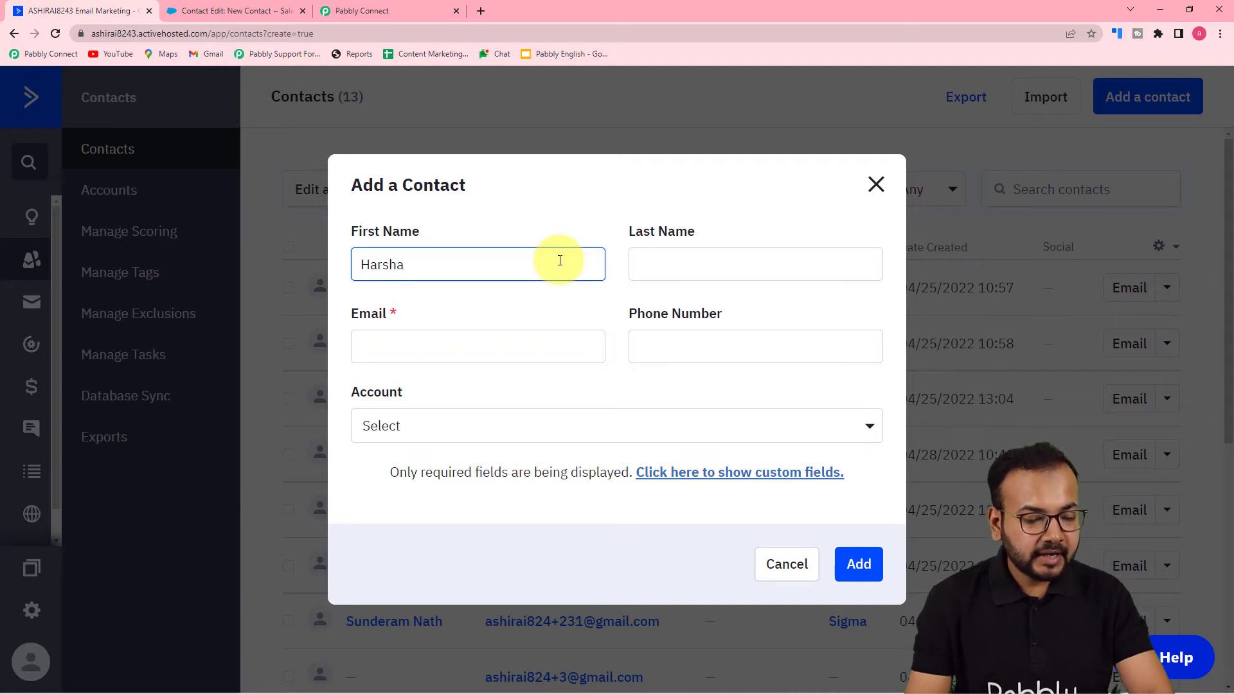
left_click(674, 256)
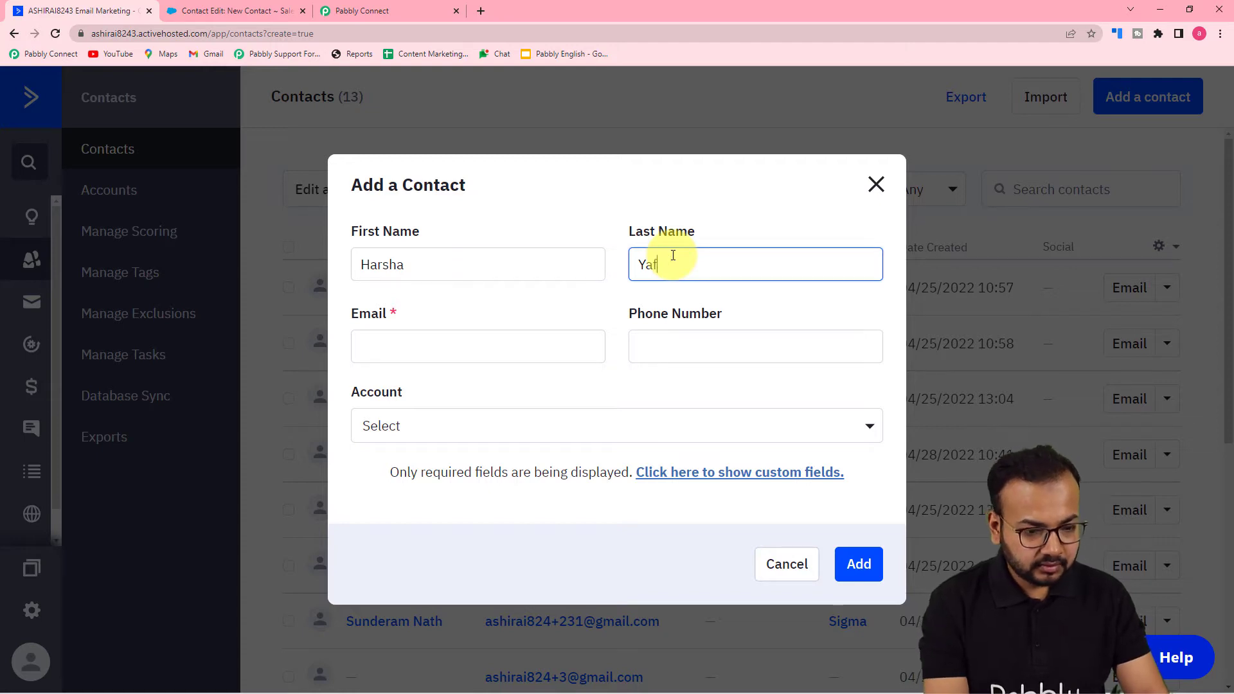
left_click(511, 357)
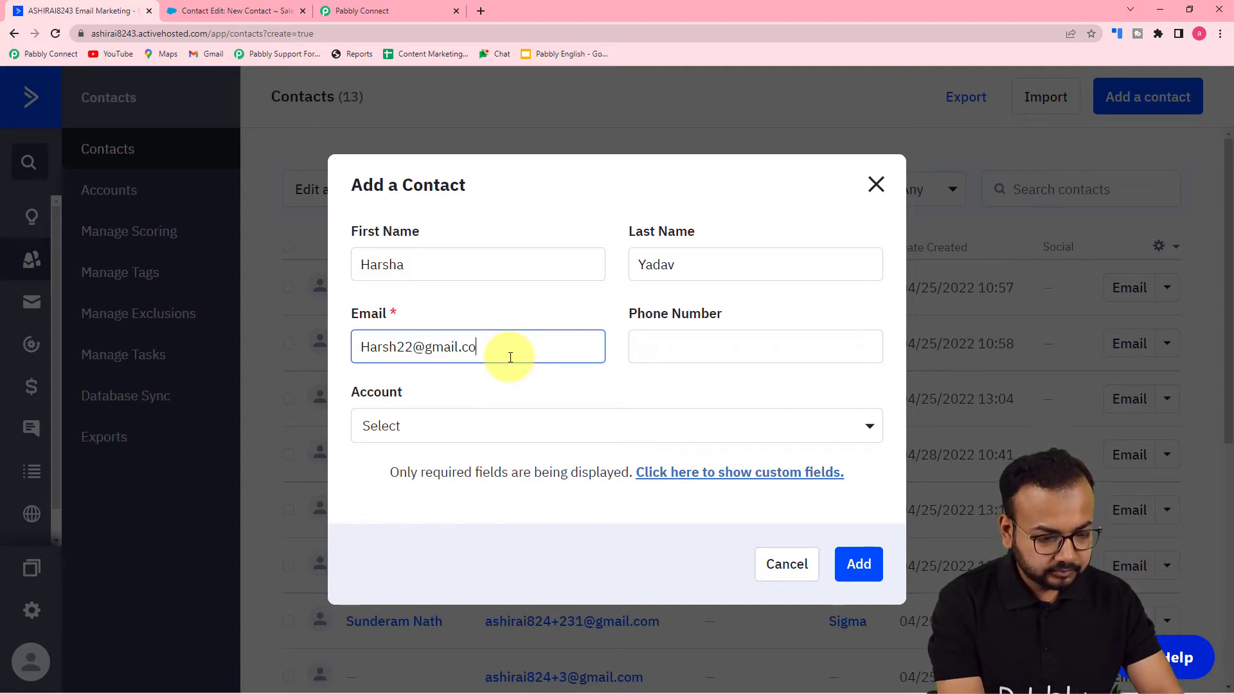
left_click(674, 347)
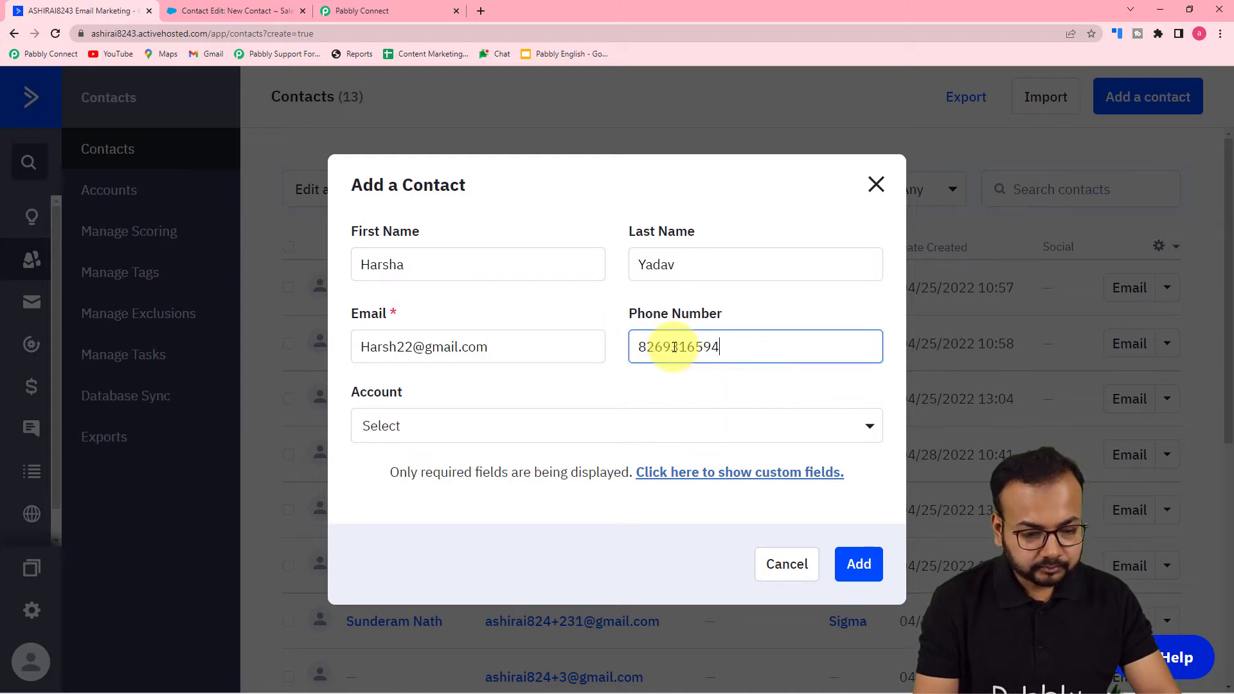
left_click(540, 426)
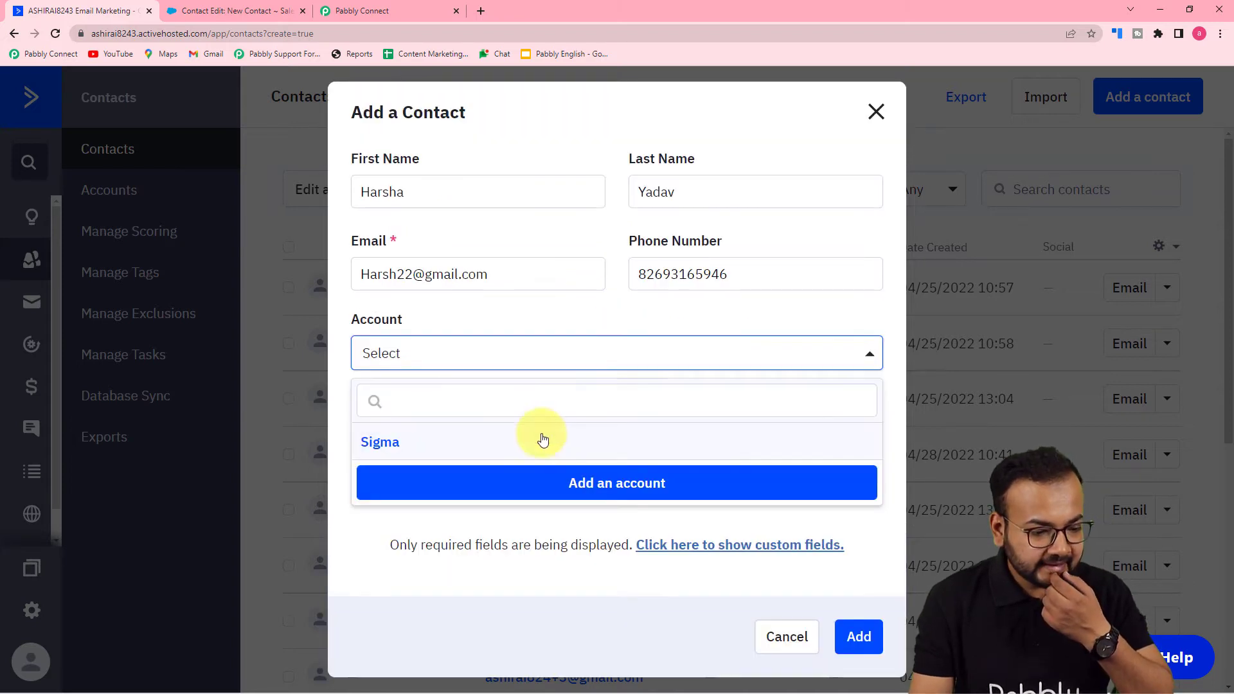
left_click(483, 483)
left_click(876, 277)
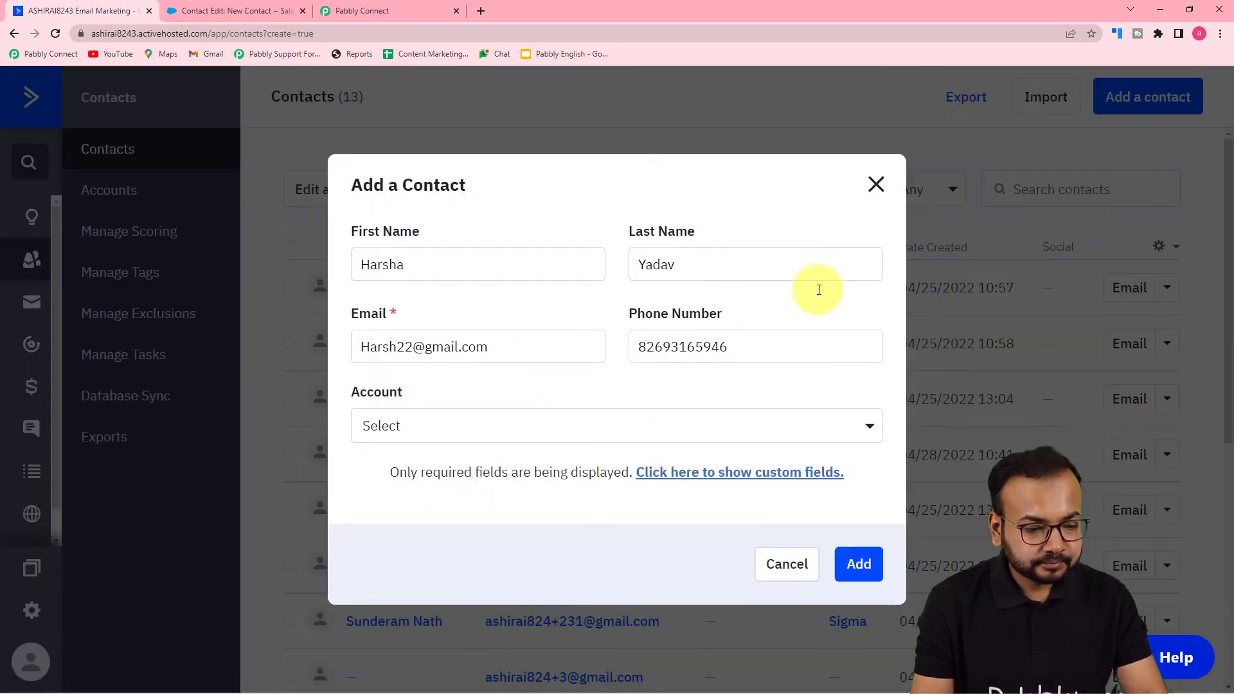
- Assign the new contact to the Sigma account and enter HR as the job title
left_click(474, 435)
left_click(388, 443)
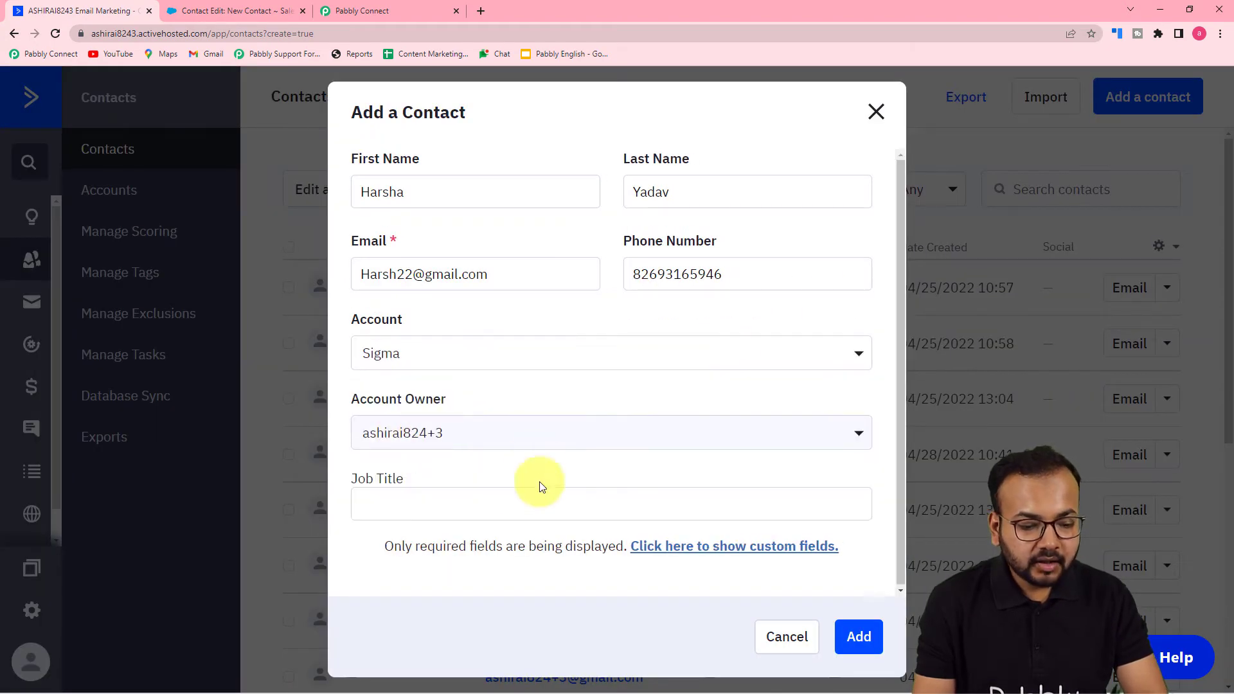
left_click(471, 505)
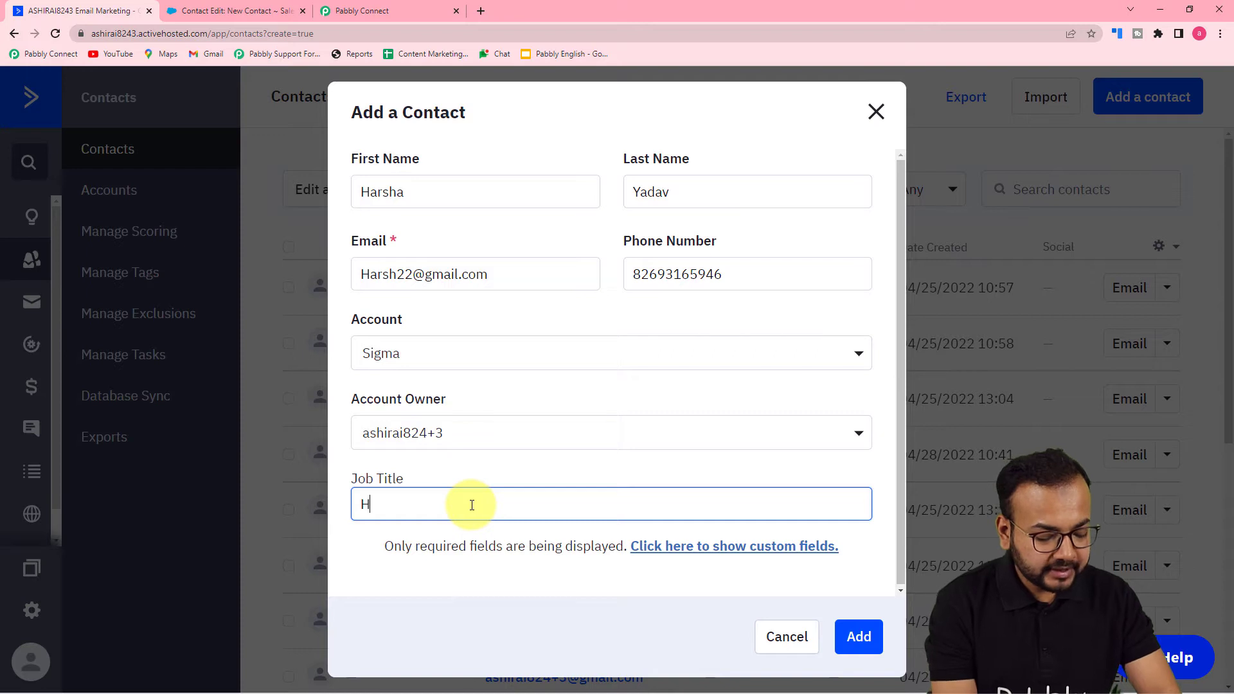
left_click(457, 578)
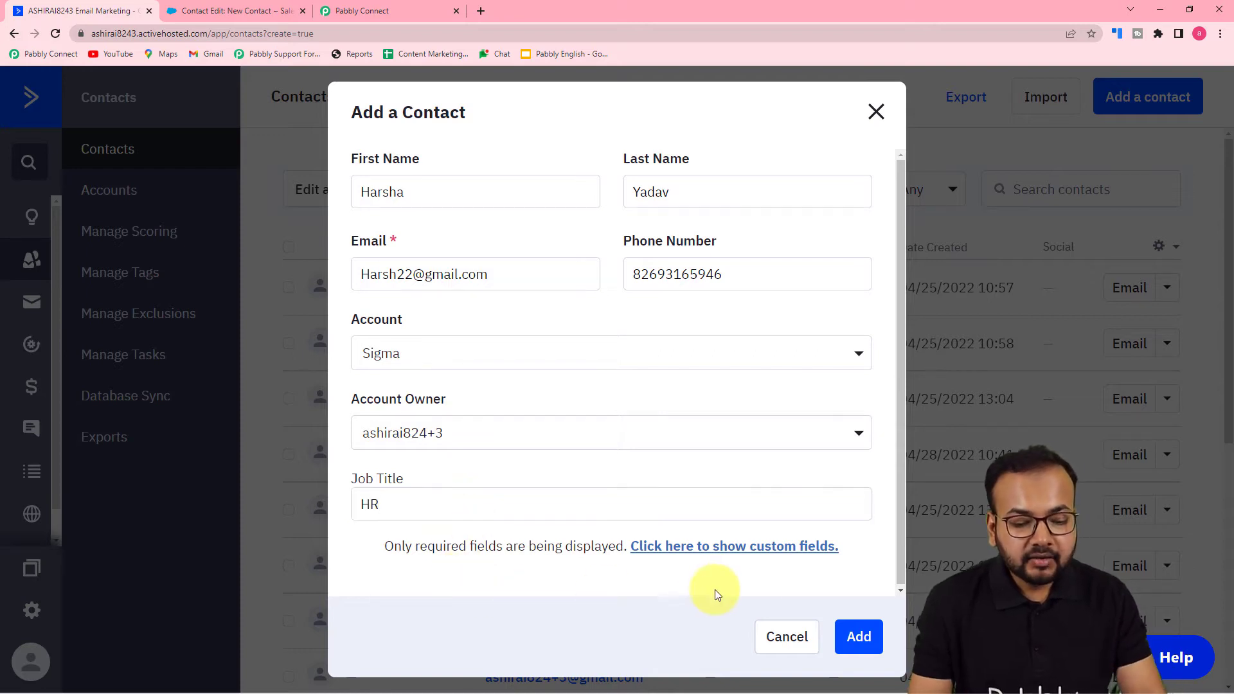
- Show the contact's custom fields and fill in the mailing street, city and country from a saved address, correcting the end of the street
left_click(649, 552)
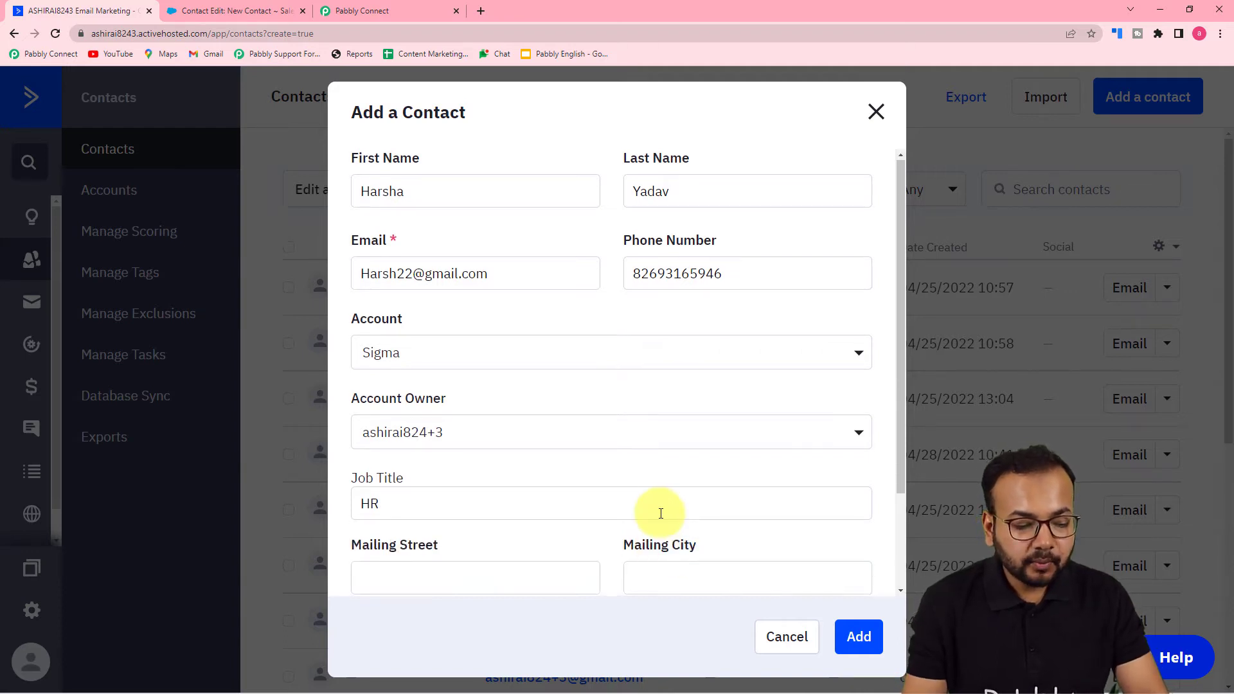
scroll(661, 513, "down", 2)
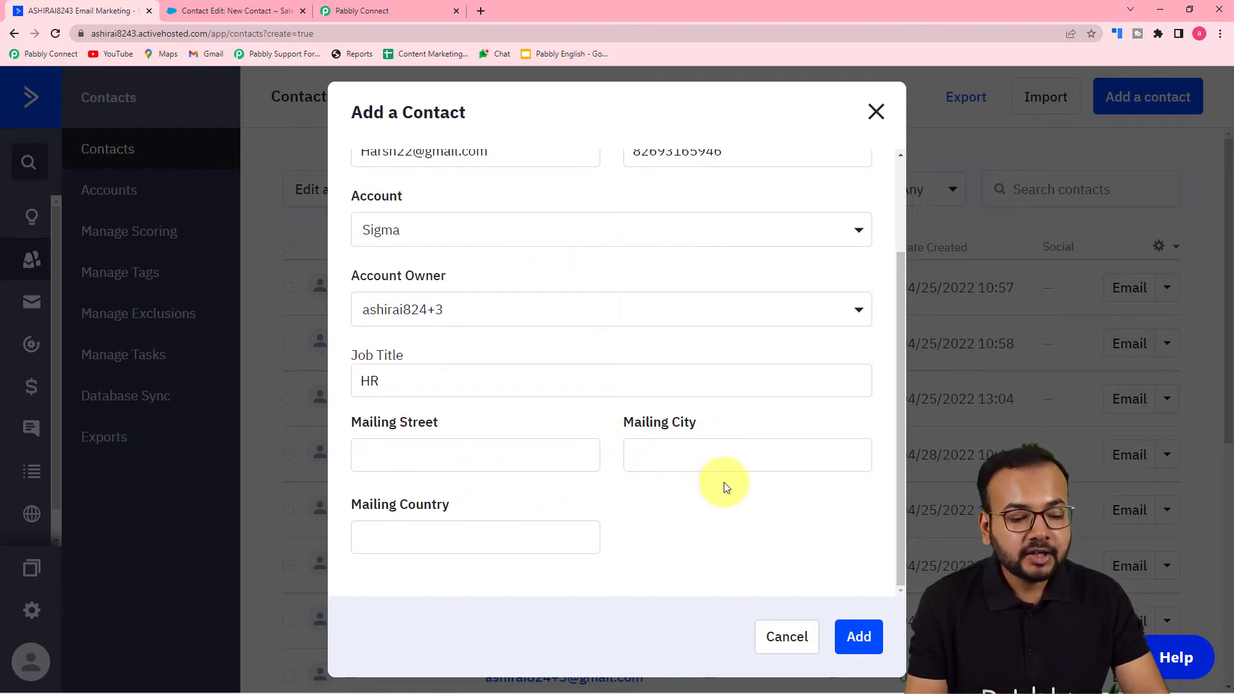
left_click(518, 457)
left_click(500, 493)
left_click(500, 493)
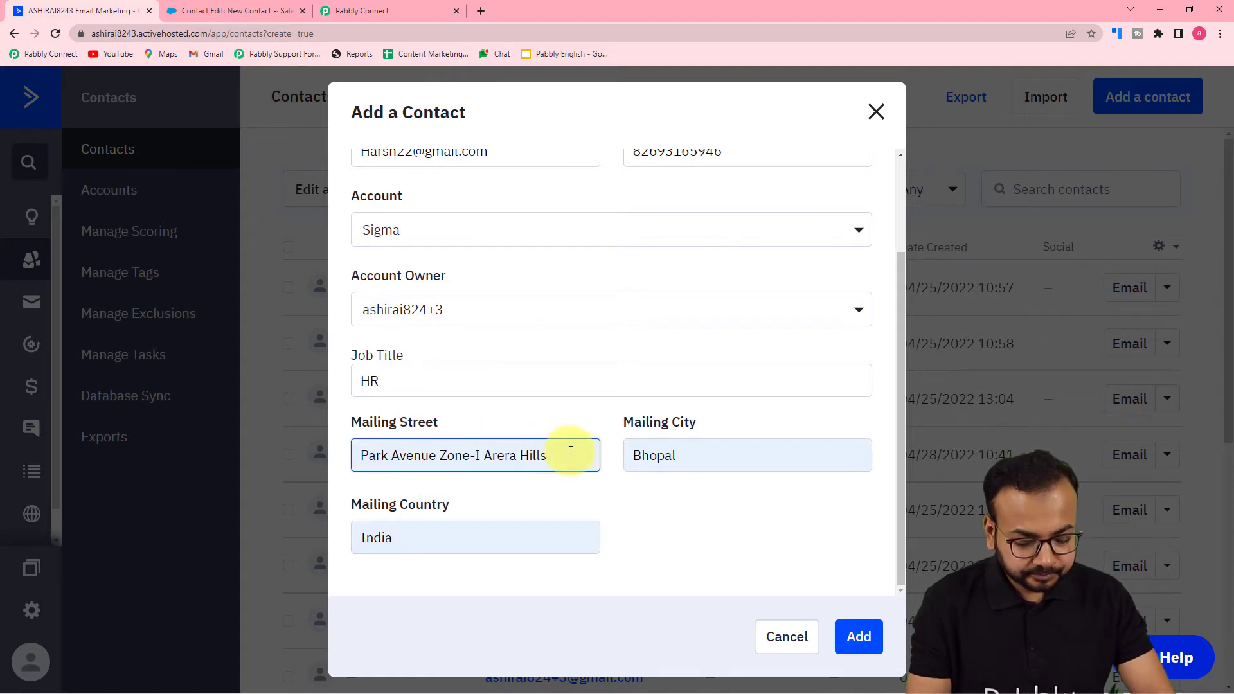
key("BackSpace")
type("Colony")
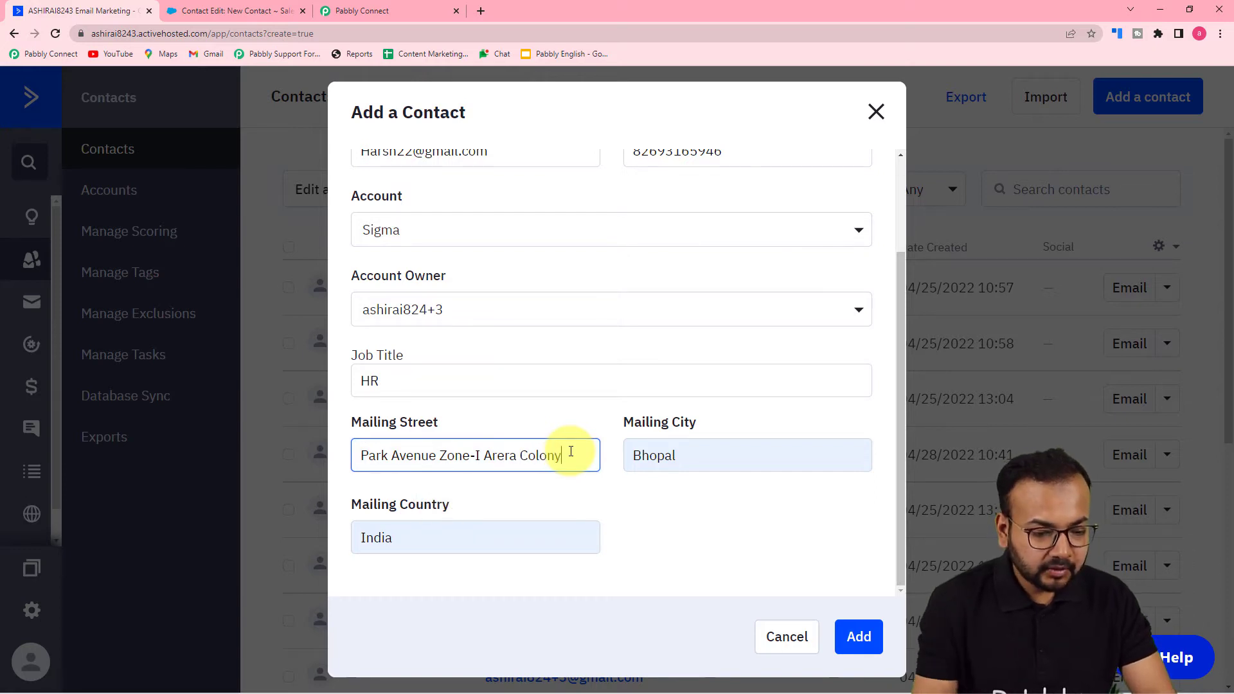
- Replace the new contact's mailing city with a different city and add the contact
double_click(681, 445)
key("BackSpace")
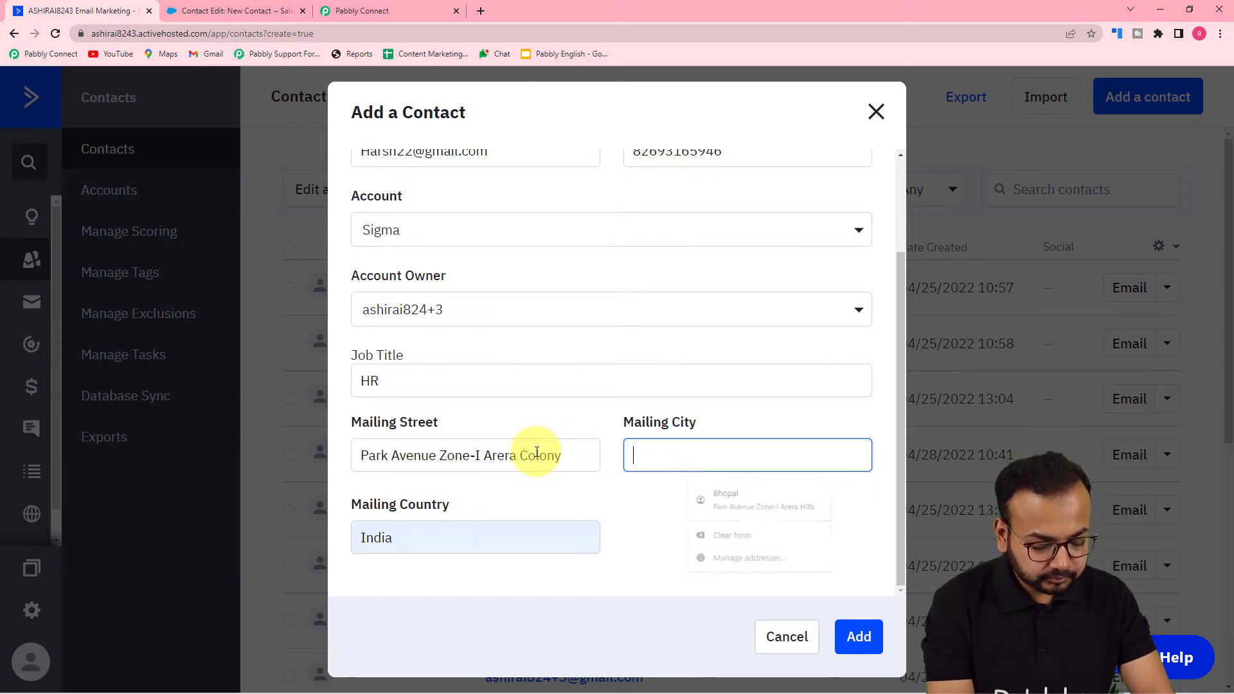
type("indoree")
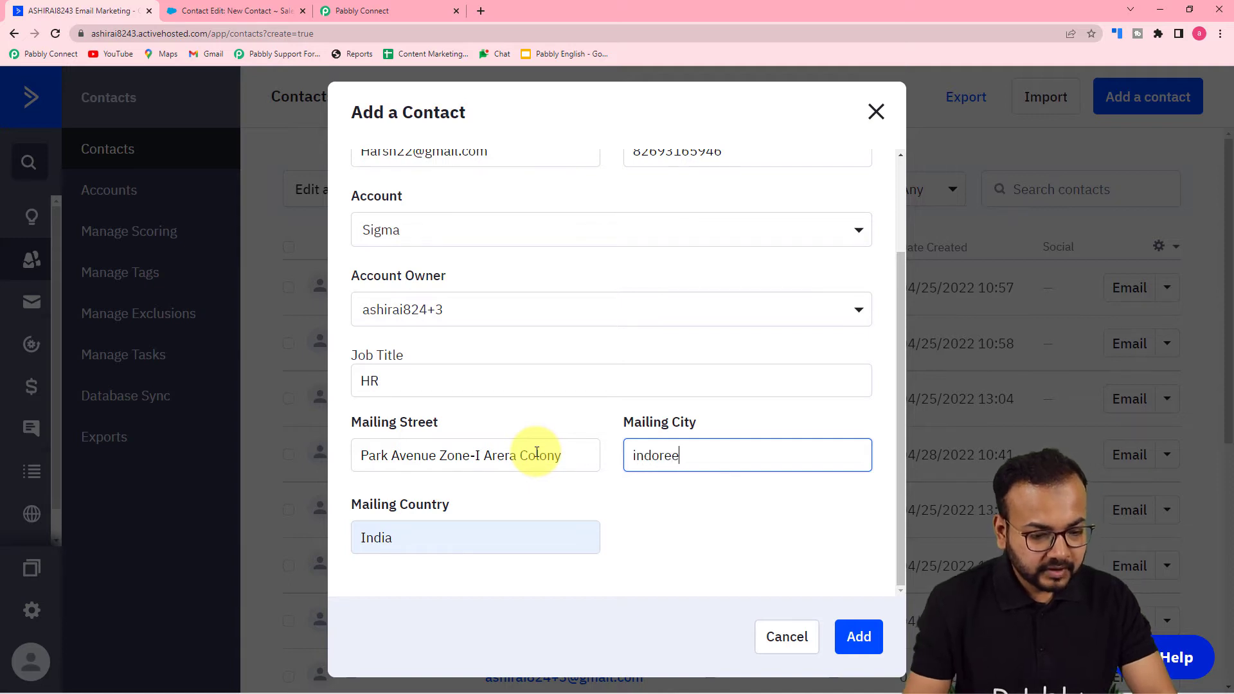
left_click(688, 527)
left_click(861, 640)
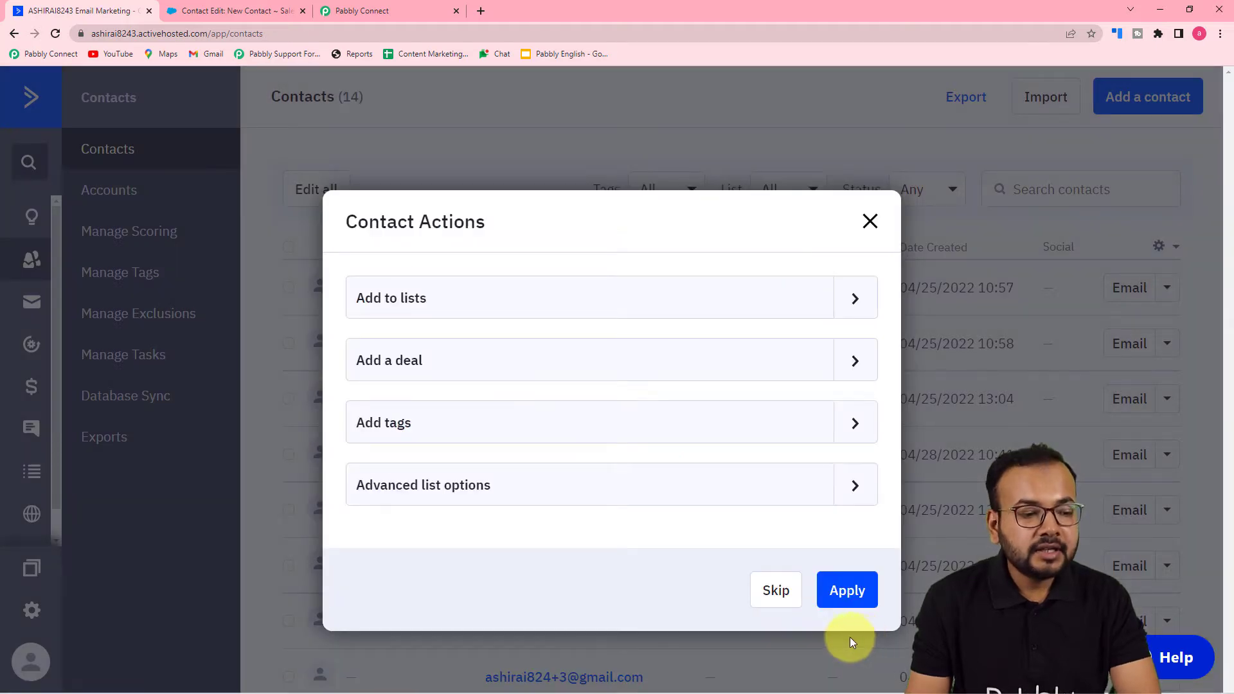
- Switch to Pabbly Connect and examine the trigger's captured response, checking it against the contact actions still pending in ActiveCampaign
left_click(341, 12)
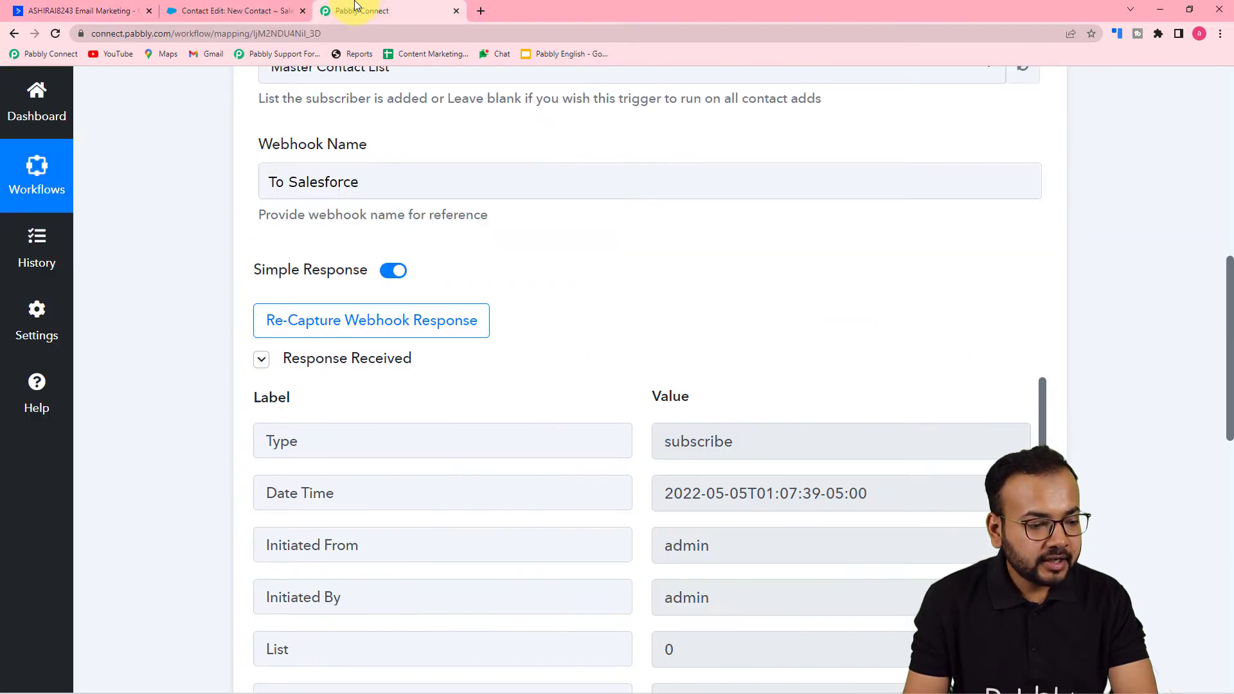
scroll(203, 380, "down", 2)
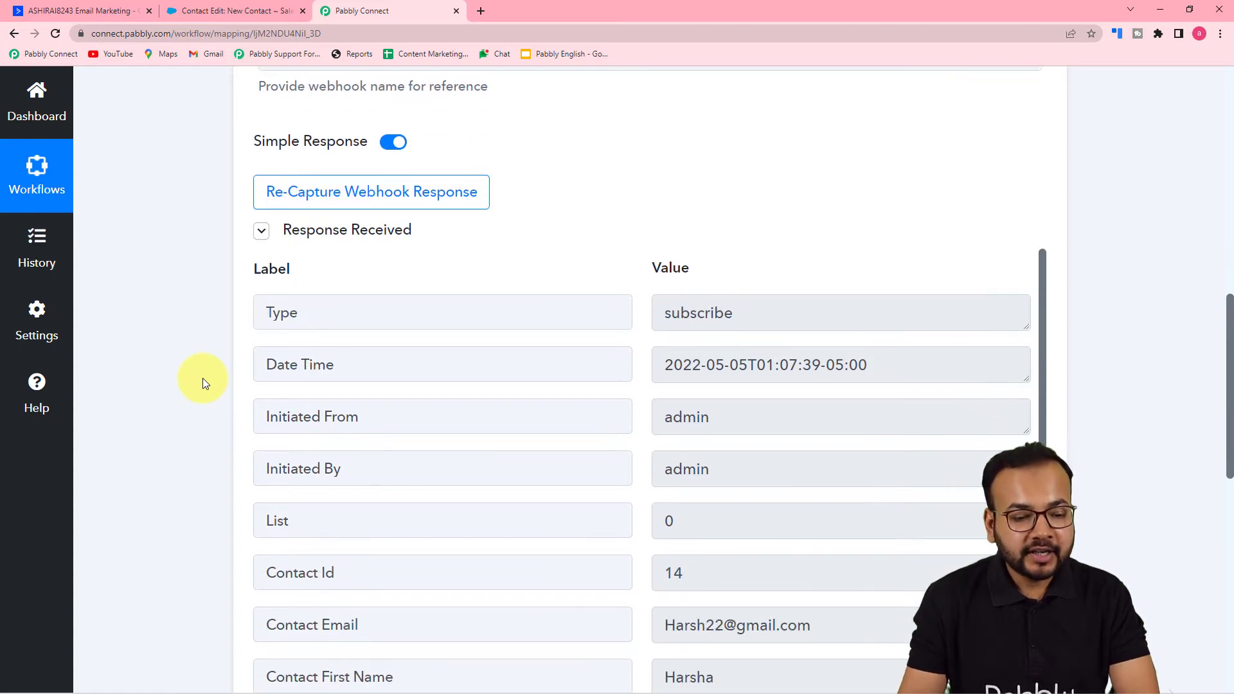
scroll(203, 378, "down", 2)
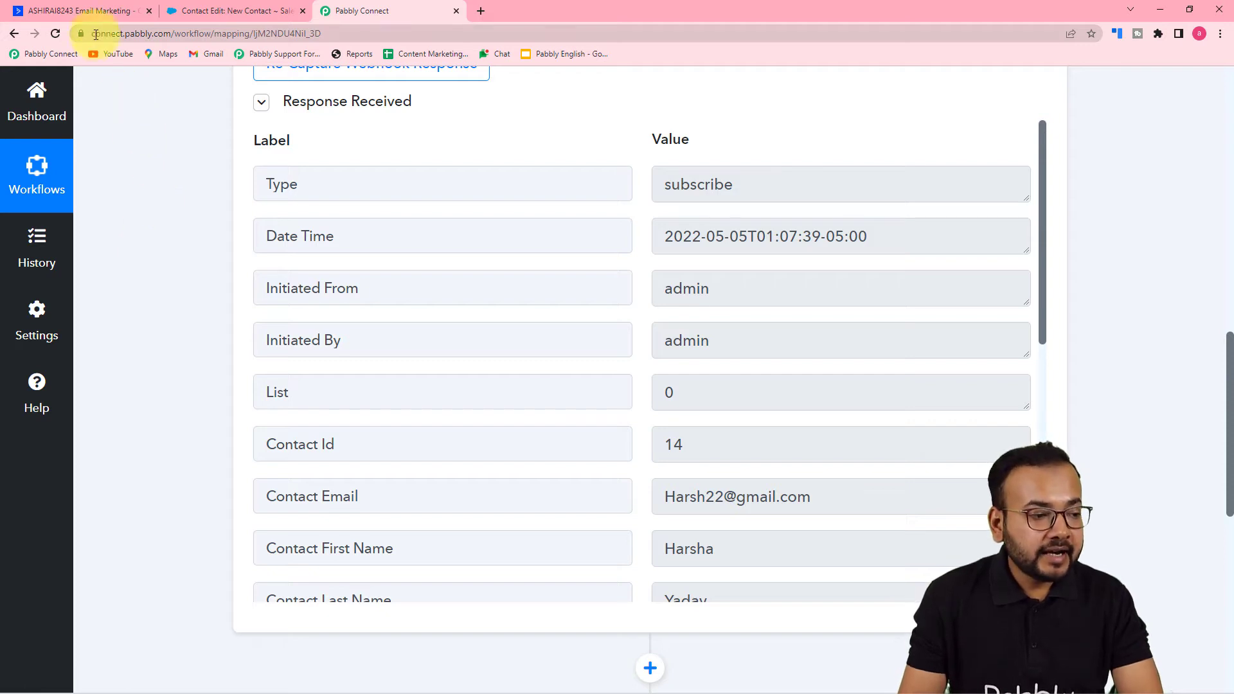
left_click(98, 13)
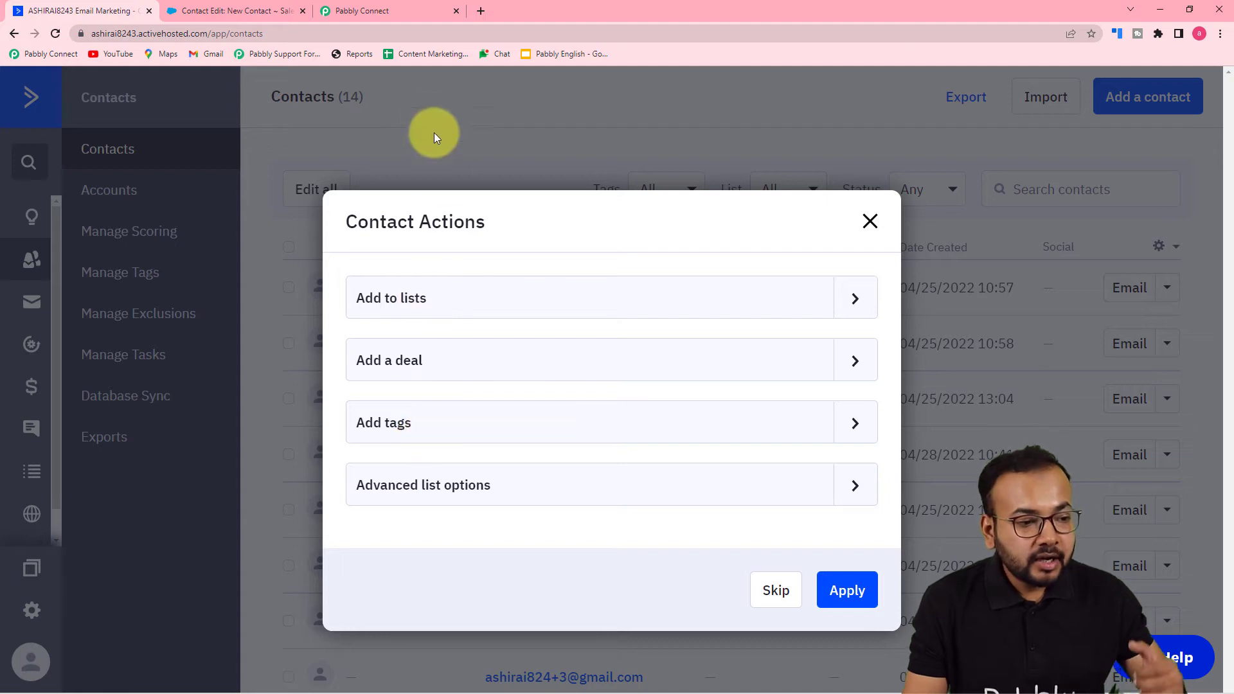
left_click(397, 11)
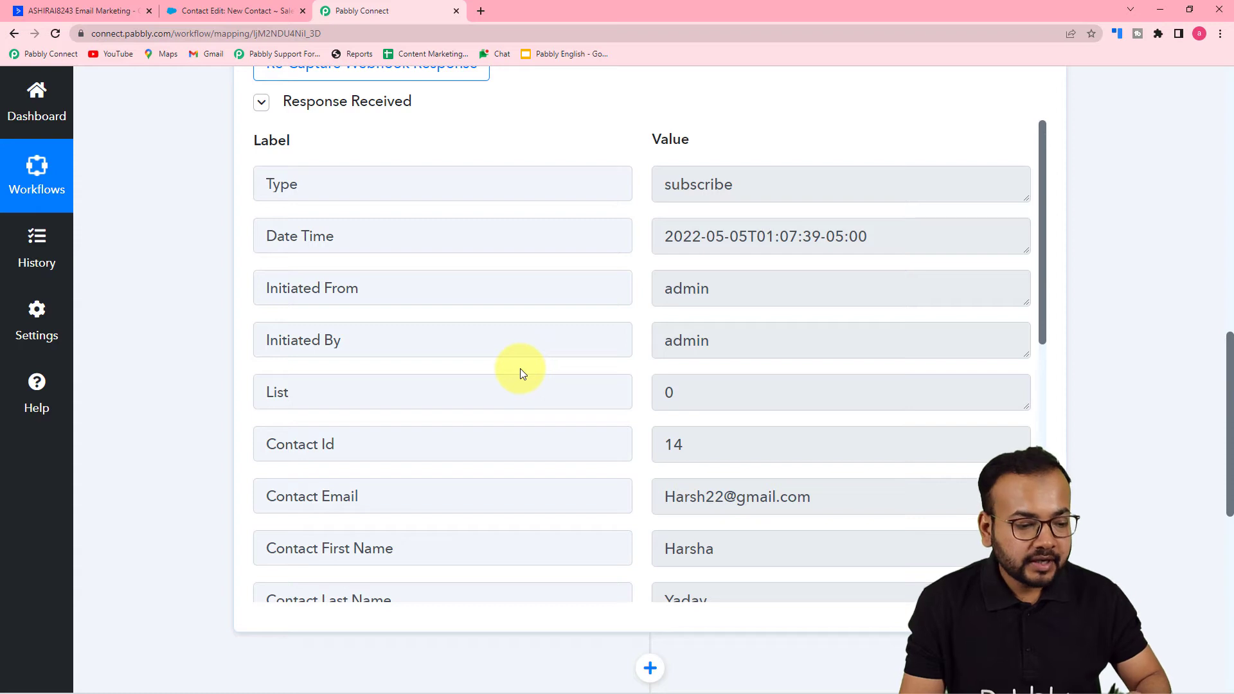
scroll(519, 369, "down", 1)
scroll(648, 372, "down", 5)
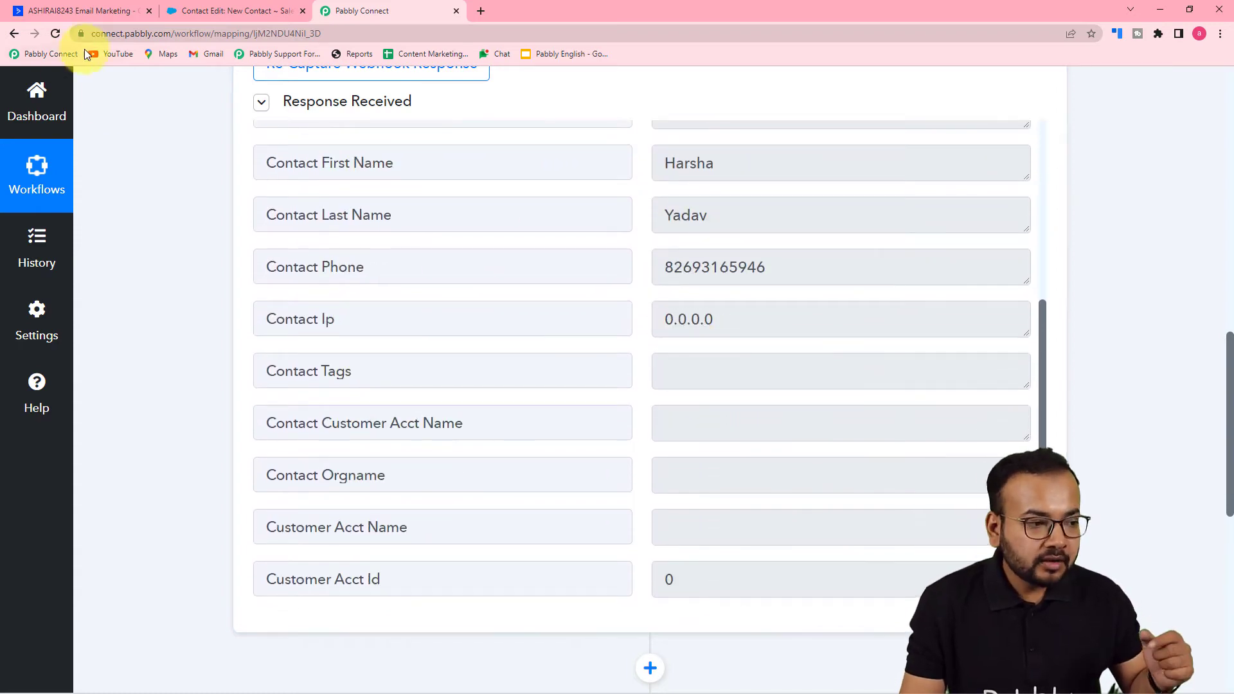
- Switch to ActiveCampaign and add the new contact to the Master Contact List, applying the contact action
left_click(106, 11)
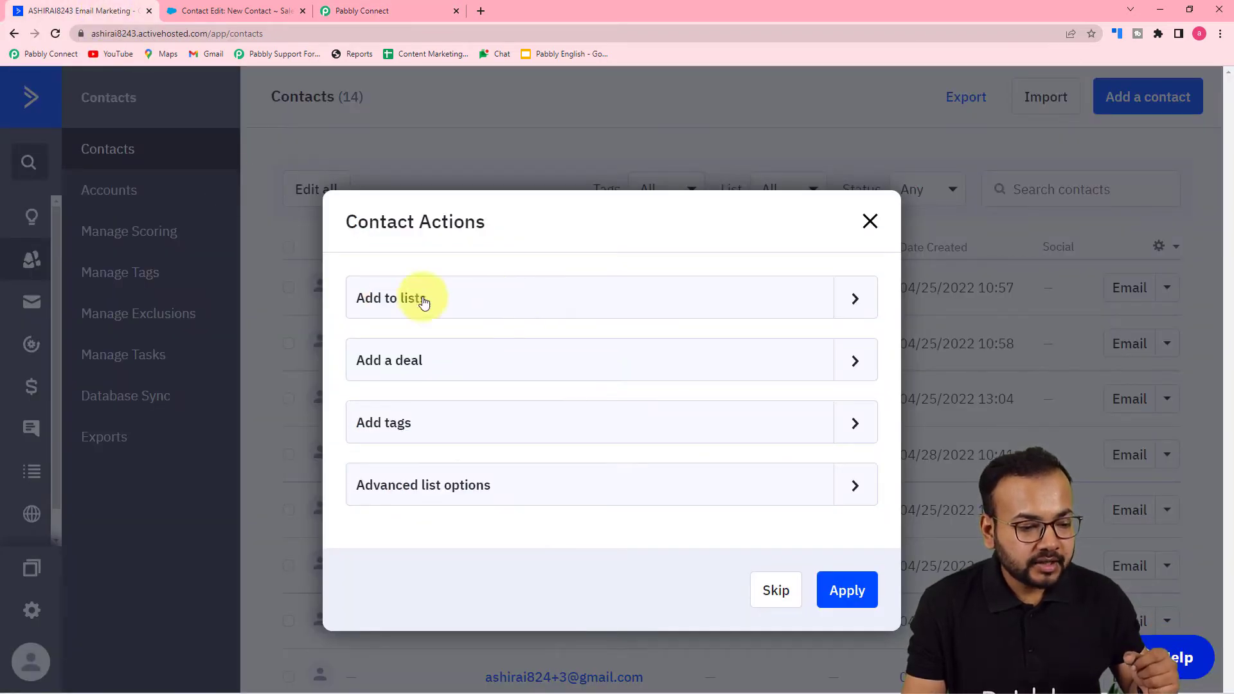
left_click(847, 299)
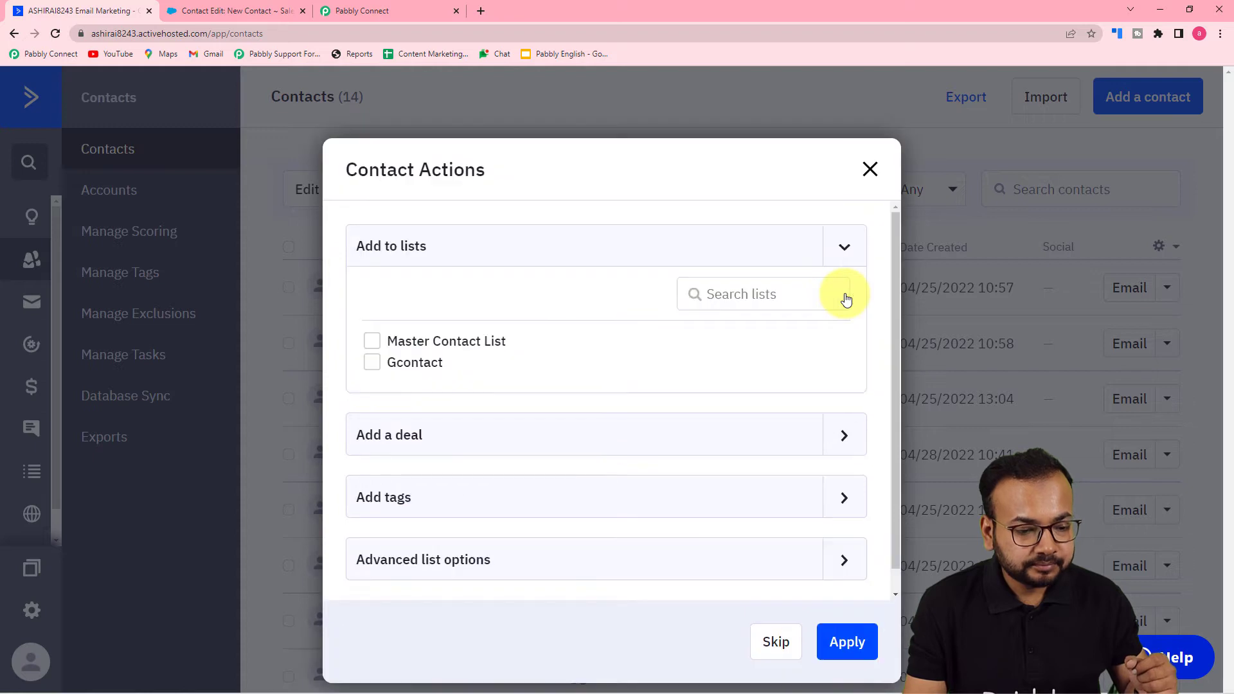
left_click(372, 342)
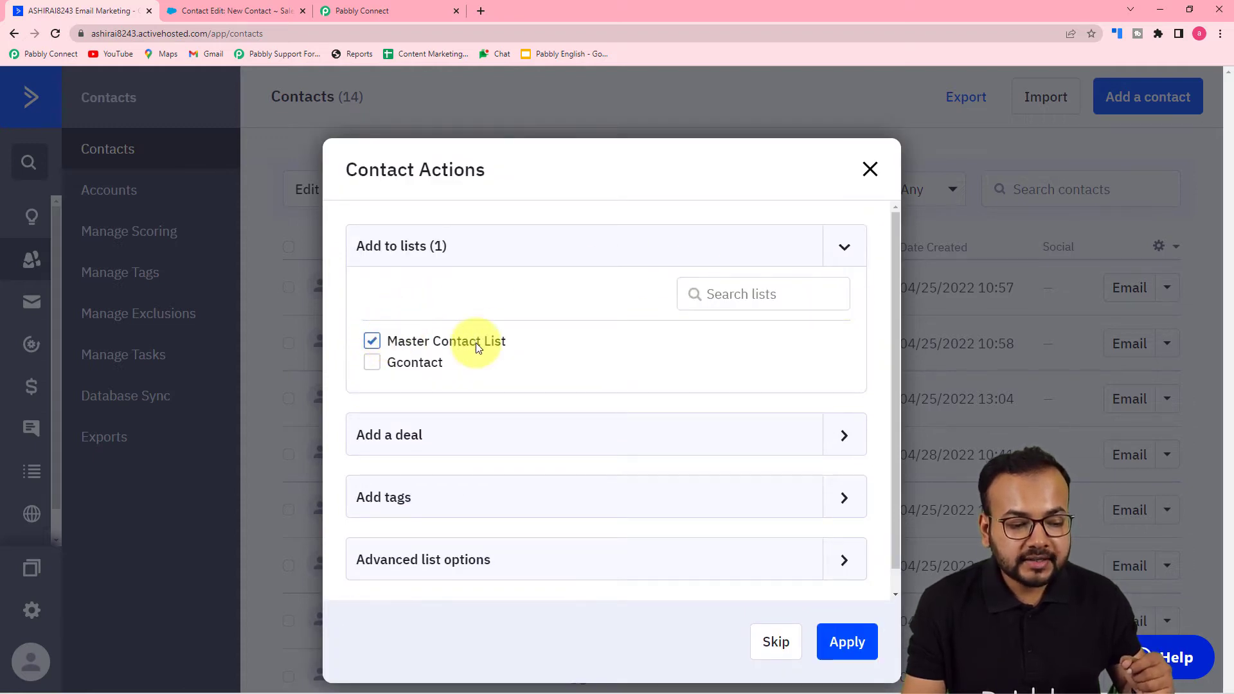
left_click(835, 644)
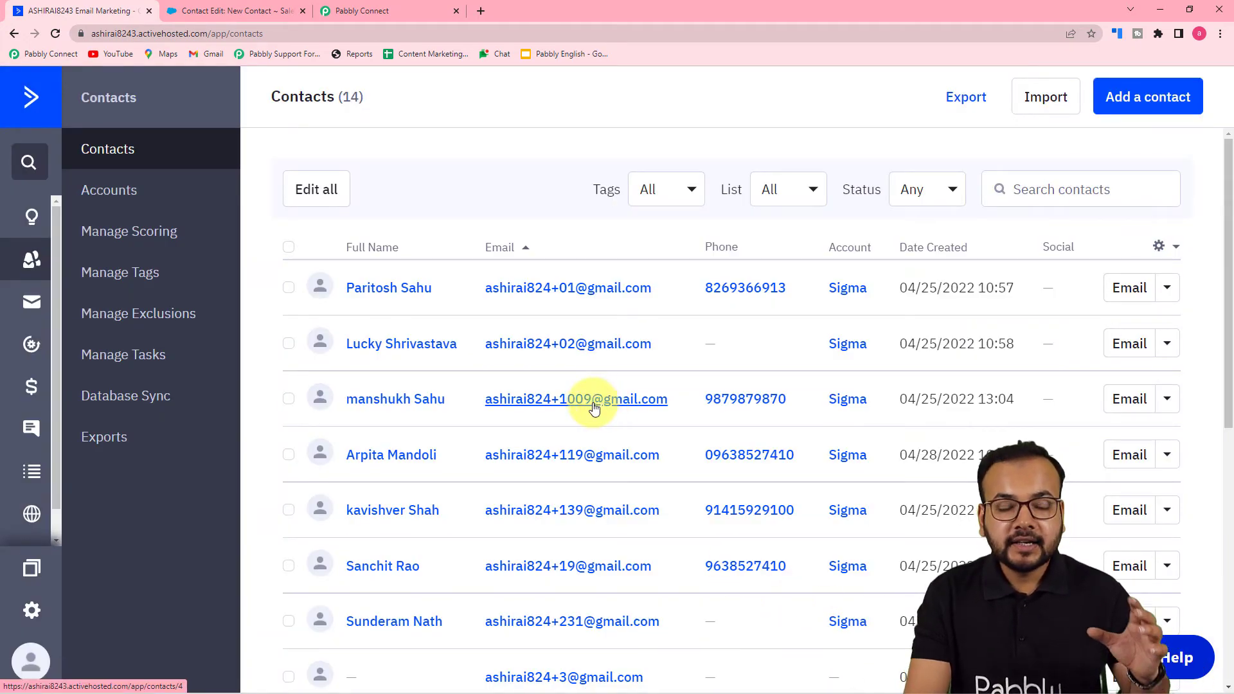
- Return to Pabbly Connect and review the response received by the ActiveCampaign trigger
left_click(379, 9)
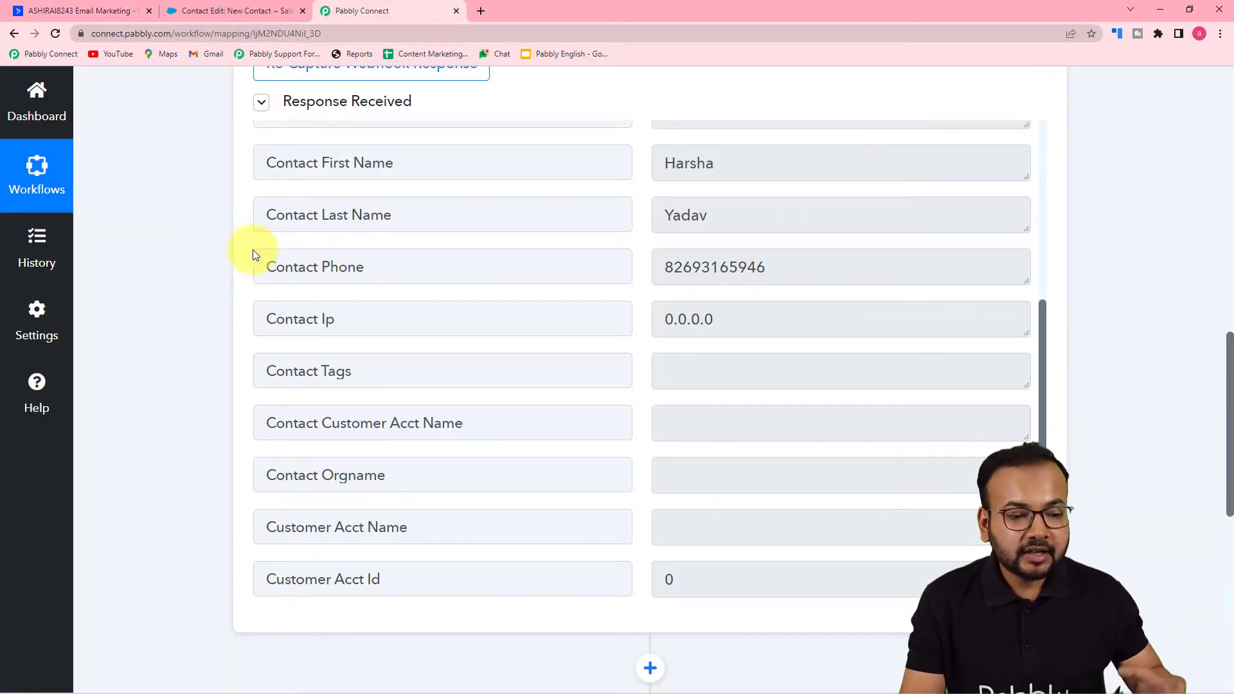
scroll(353, 262, "up", 8)
scroll(210, 318, "down", 2)
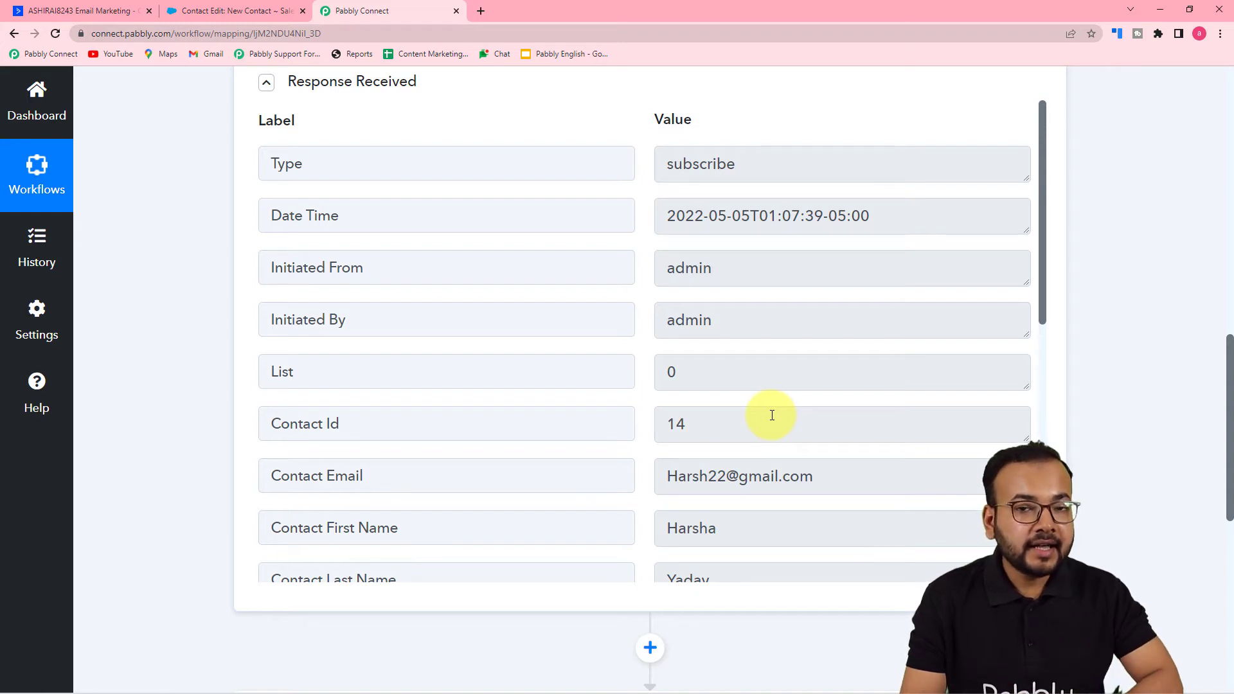
- Examine the workflow's task history and the data received by the ActiveCampaign Contact Added task, including its List value
left_click(52, 261)
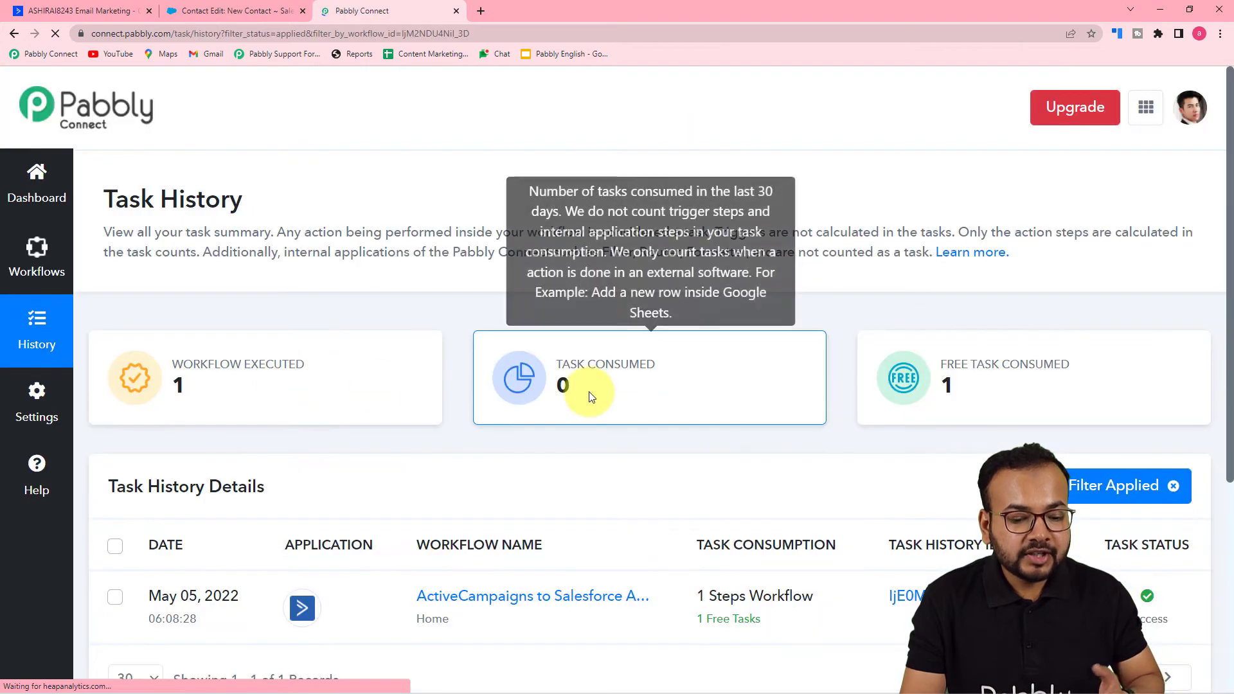
scroll(588, 392, "down", 3)
scroll(589, 392, "down", 2)
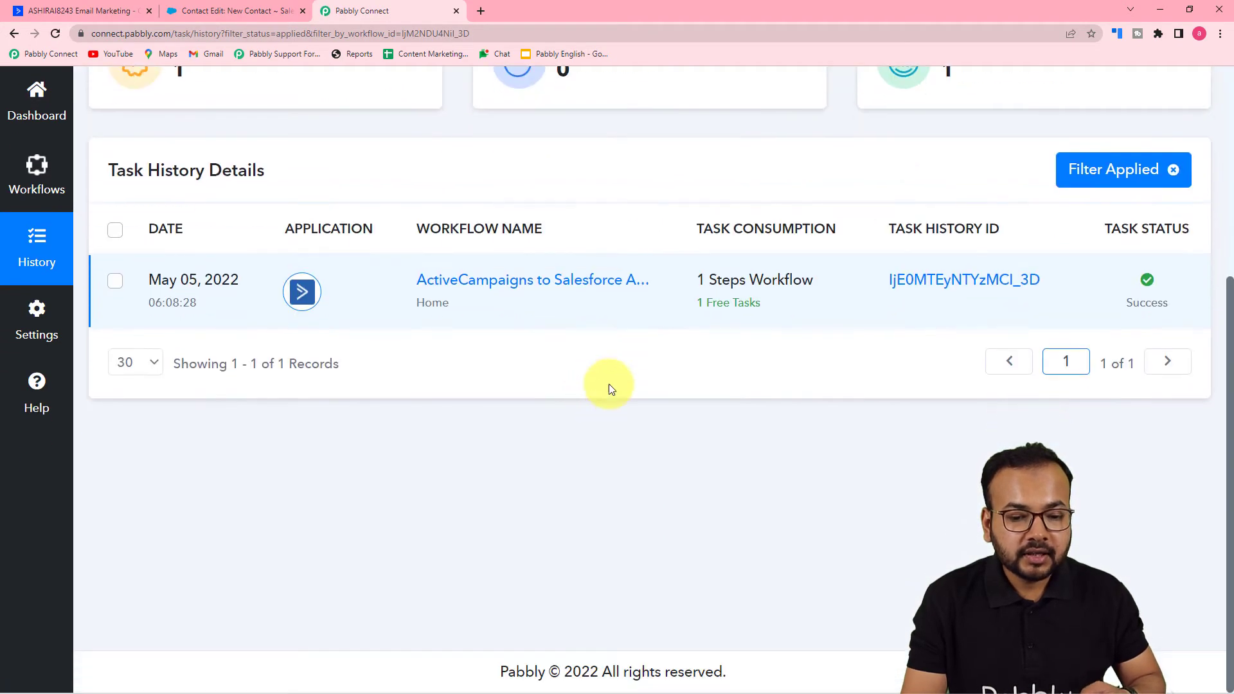
left_click(940, 281)
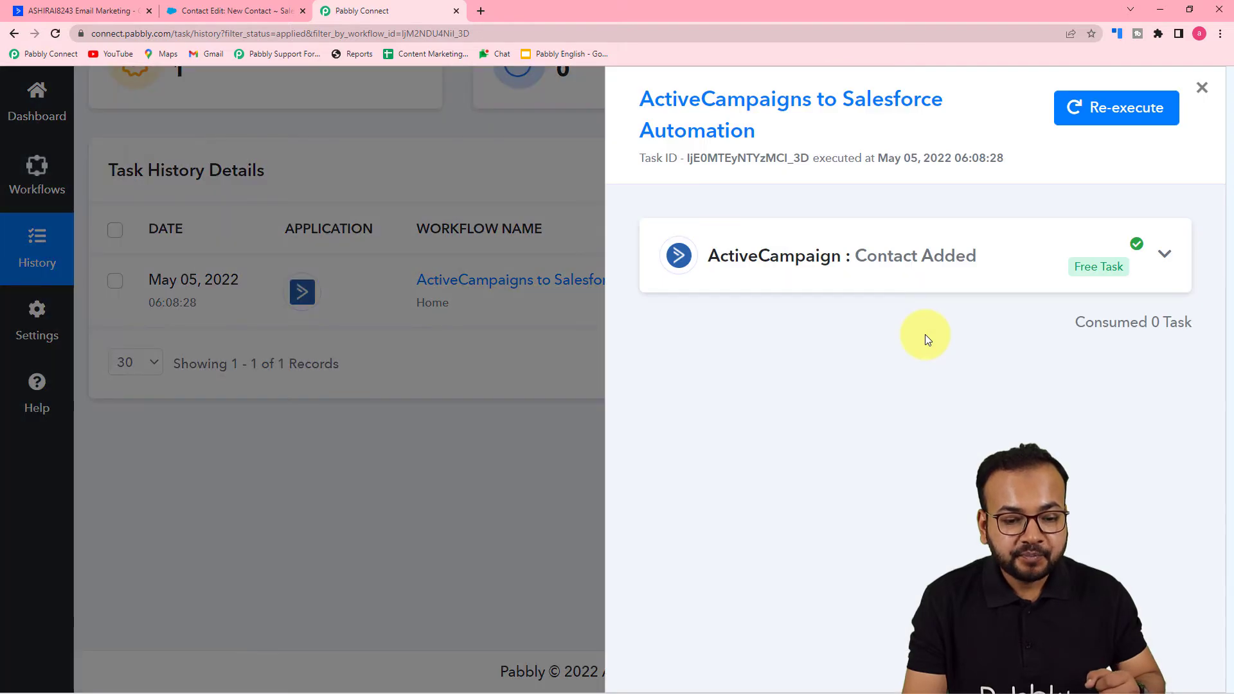
left_click(823, 265)
scroll(826, 275, "down", 3)
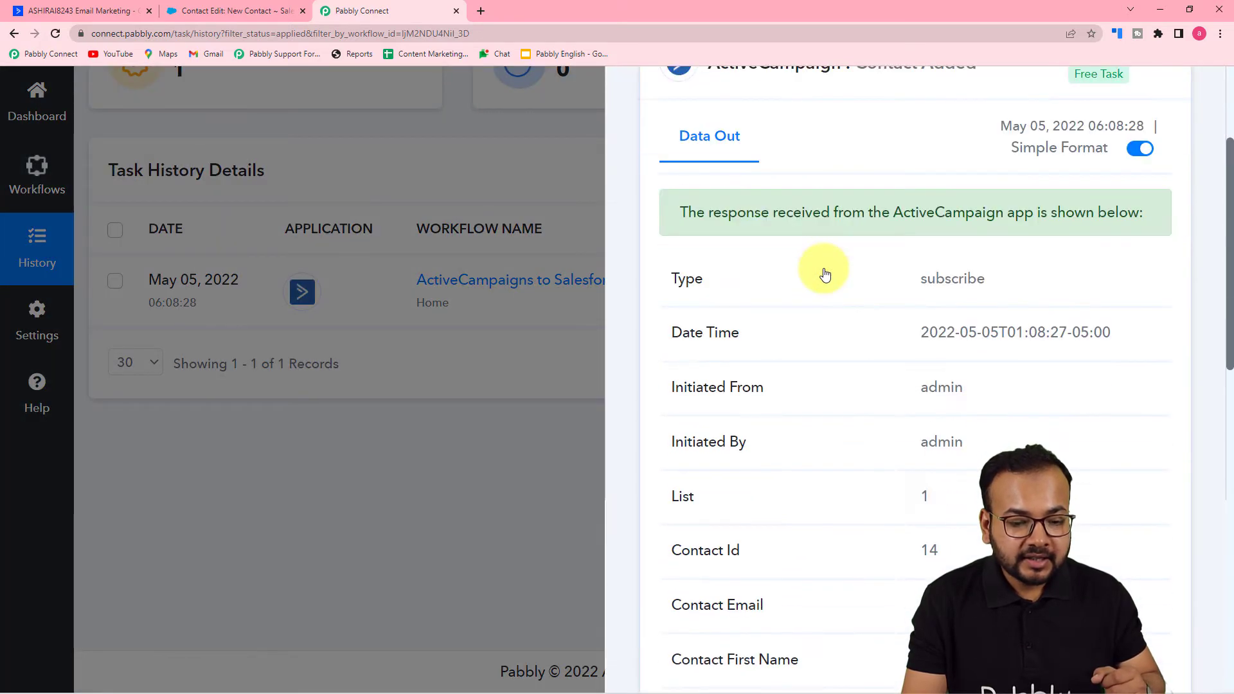
scroll(821, 270, "down", 3)
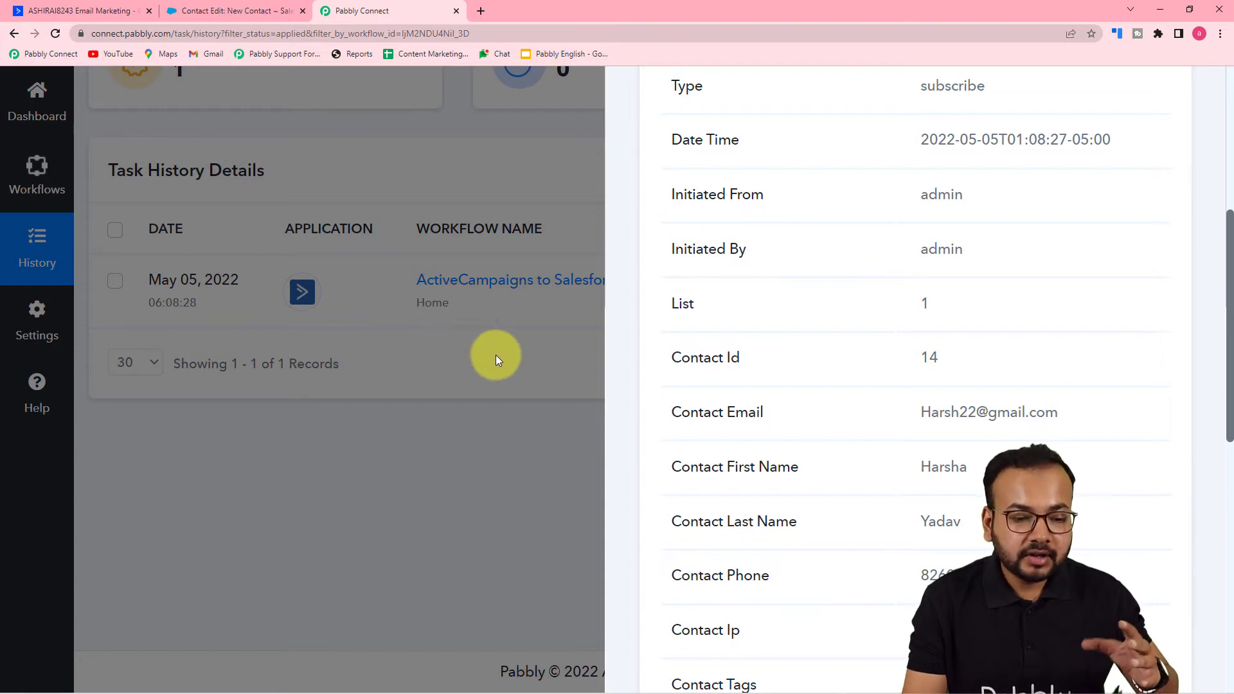
scroll(683, 378, "down", 3)
left_click(428, 443)
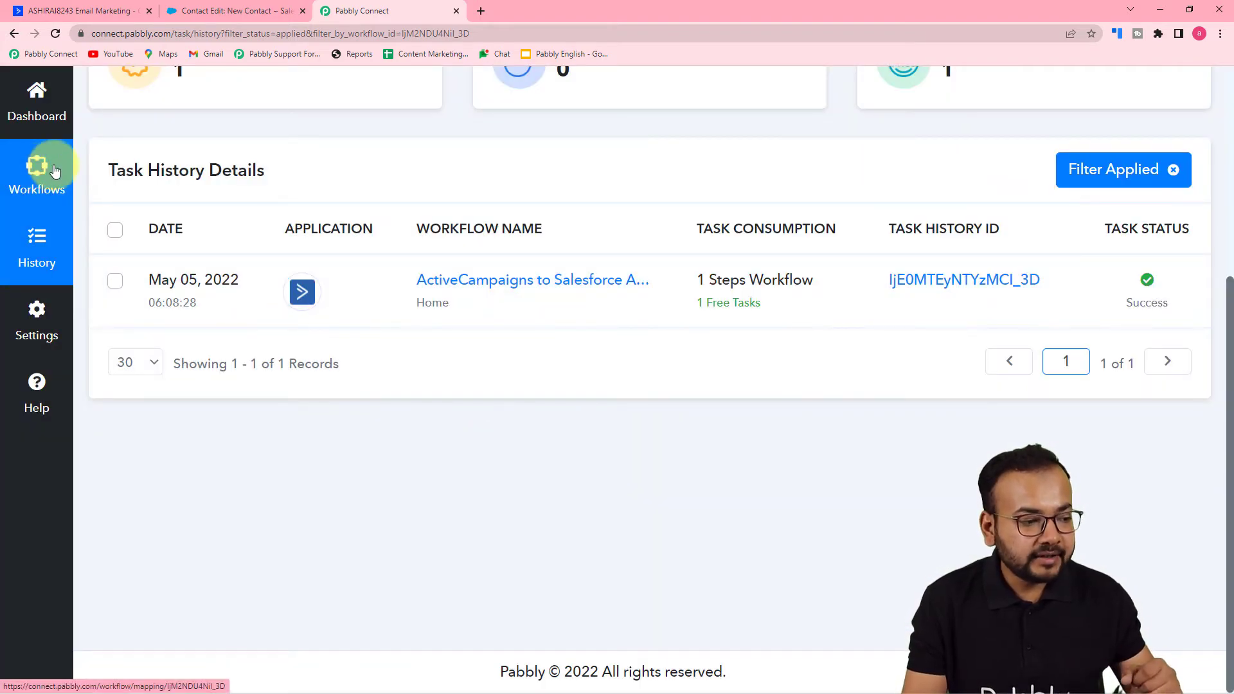
- Go back to the ActiveCampaigns to Salesforce Automation workflow and set Filter by Pabbly as the action step
left_click(336, 319)
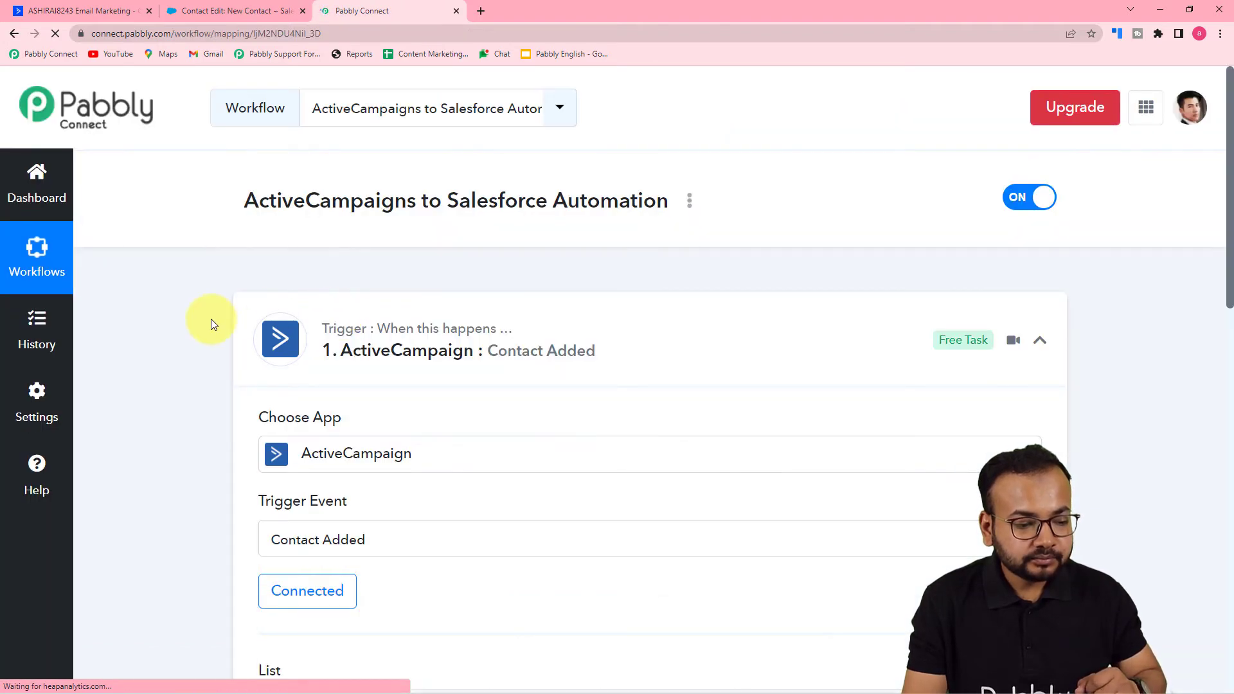
scroll(187, 321, "down", 5)
scroll(173, 321, "down", 8)
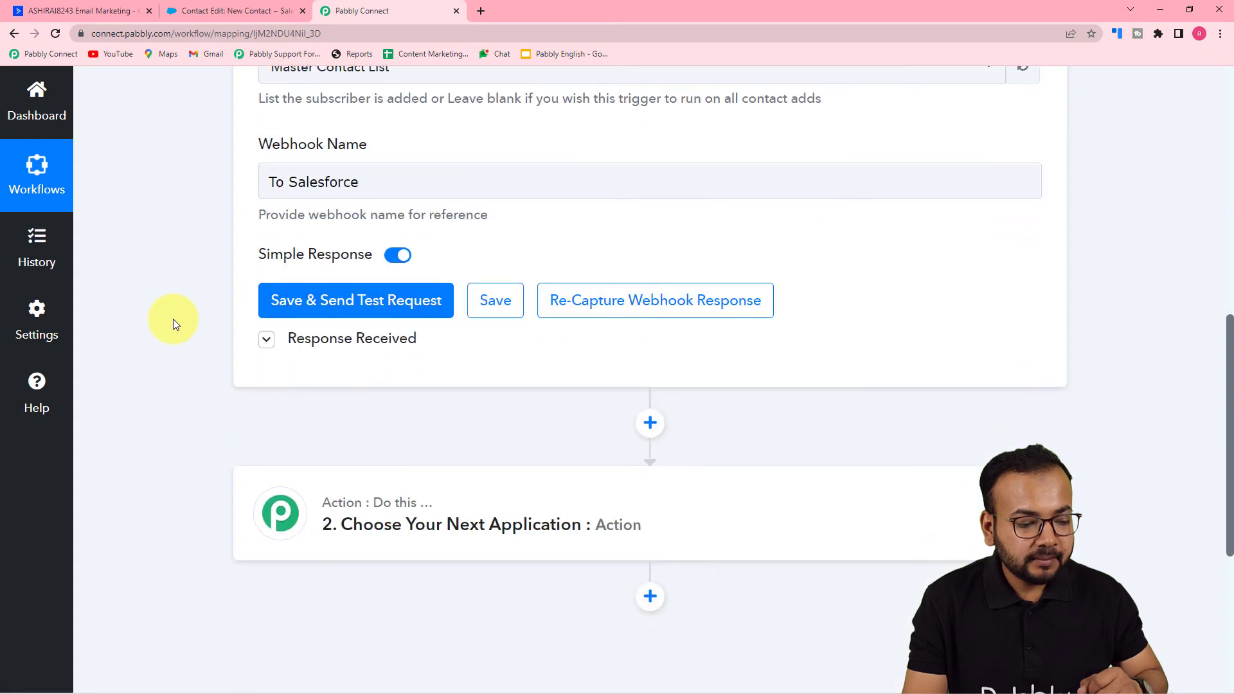
left_click(411, 322)
scroll(413, 322, "down", 4)
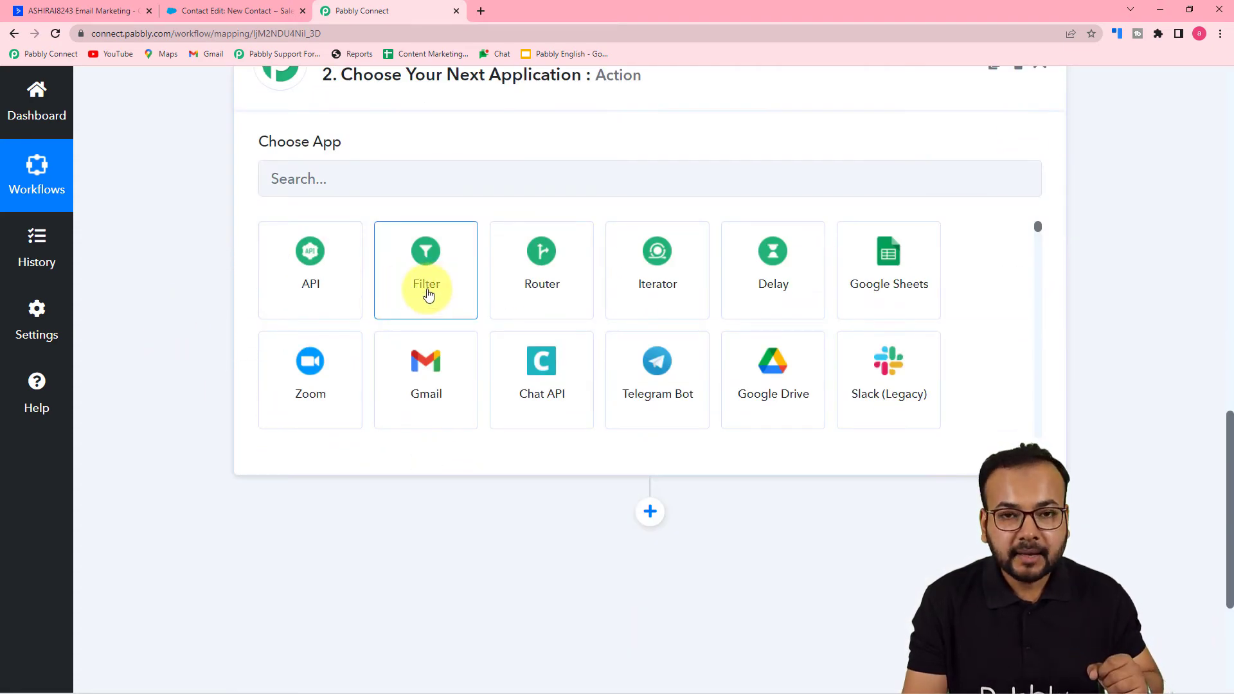
left_click(428, 293)
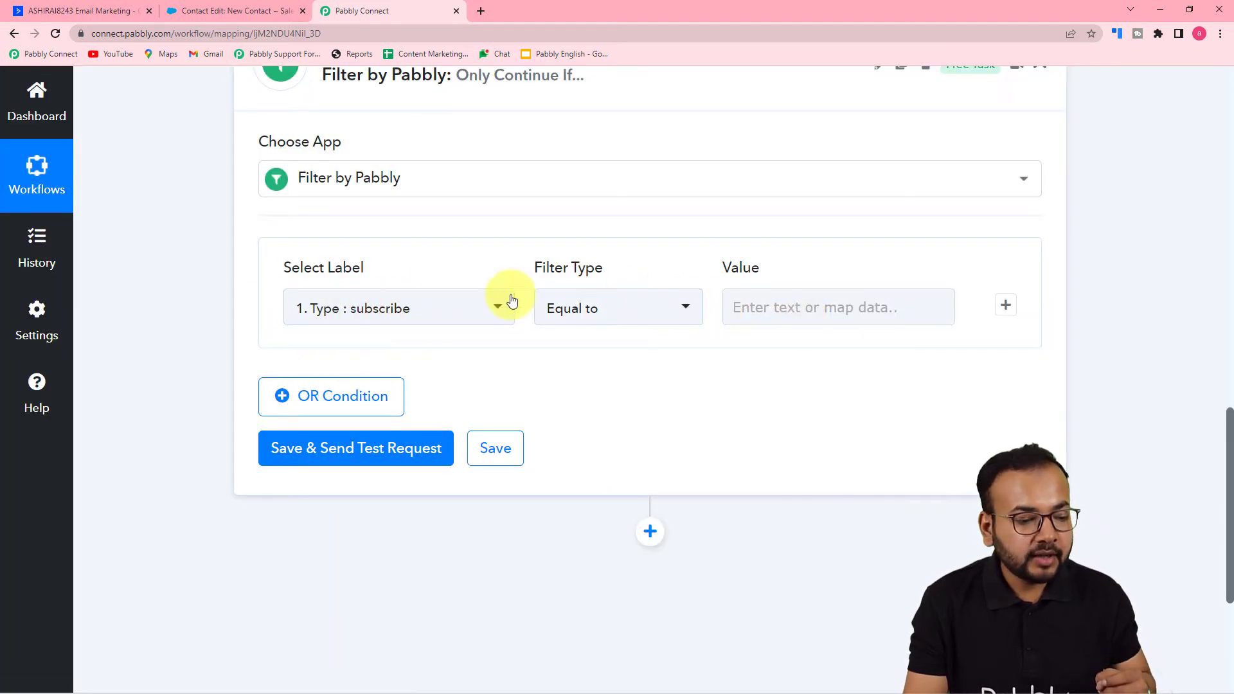
- Expand the trigger's received response and check its List value above the filter step
scroll(326, 311, "up", 12)
scroll(161, 310, "down", 4)
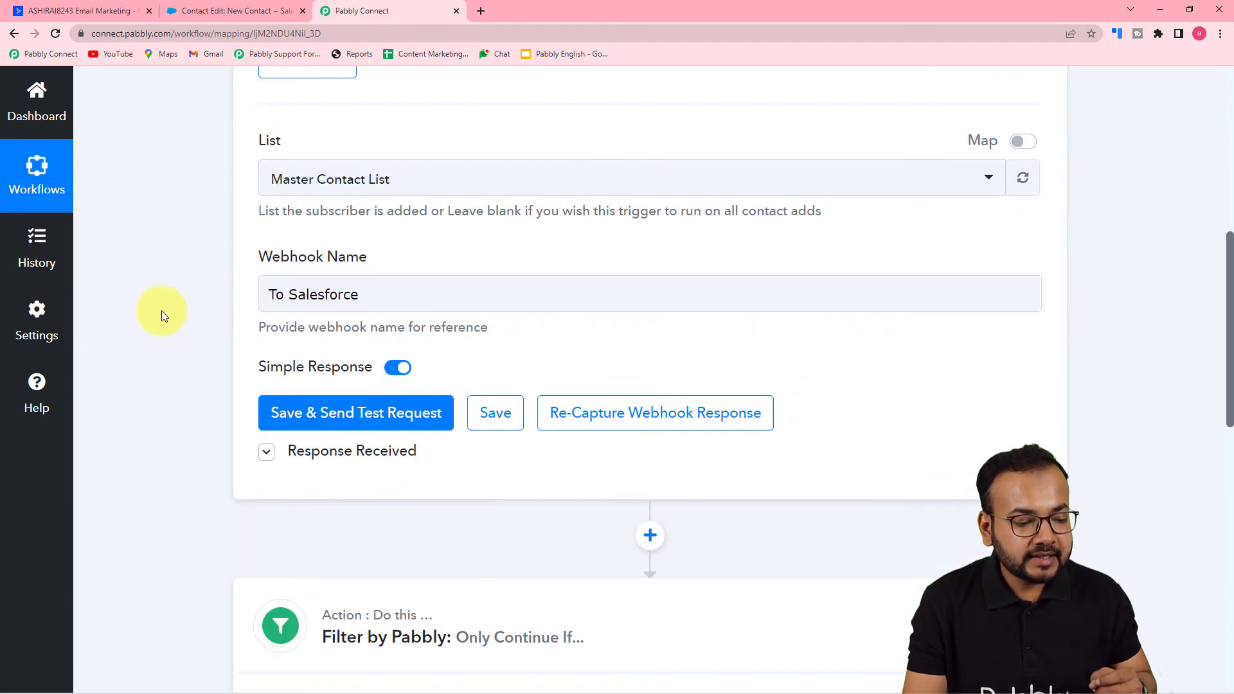
scroll(161, 310, "down", 1)
left_click(267, 402)
scroll(170, 357, "down", 5)
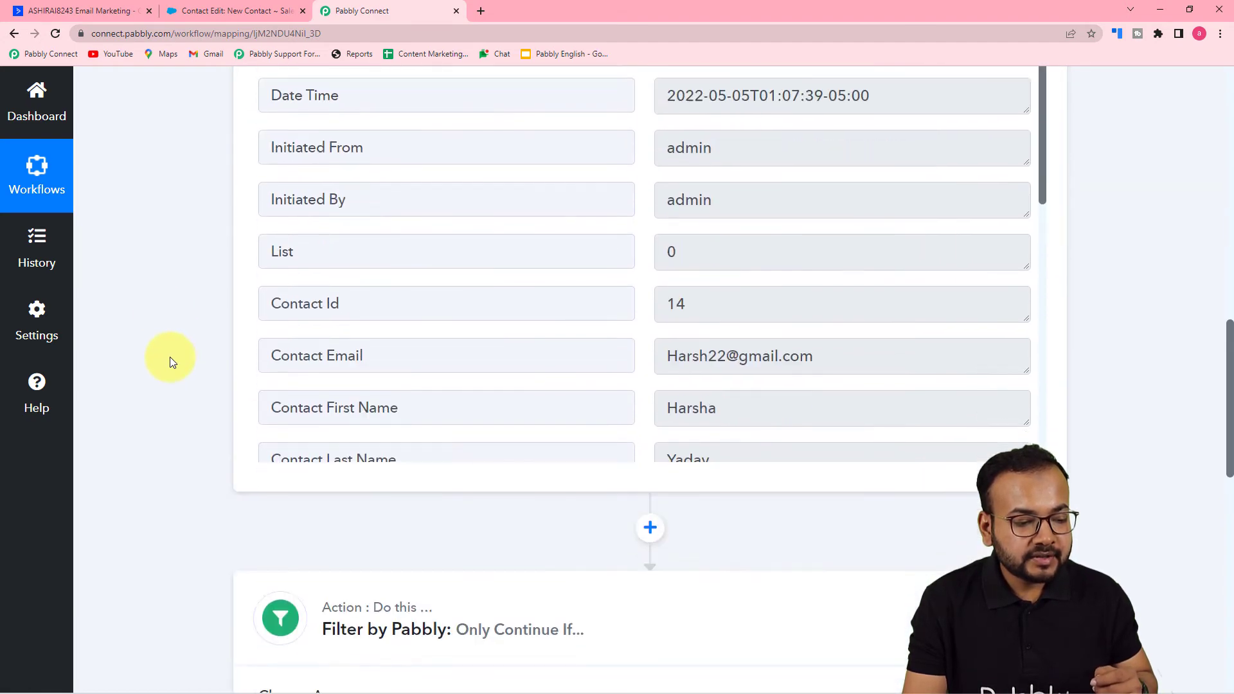
scroll(240, 302, "down", 4)
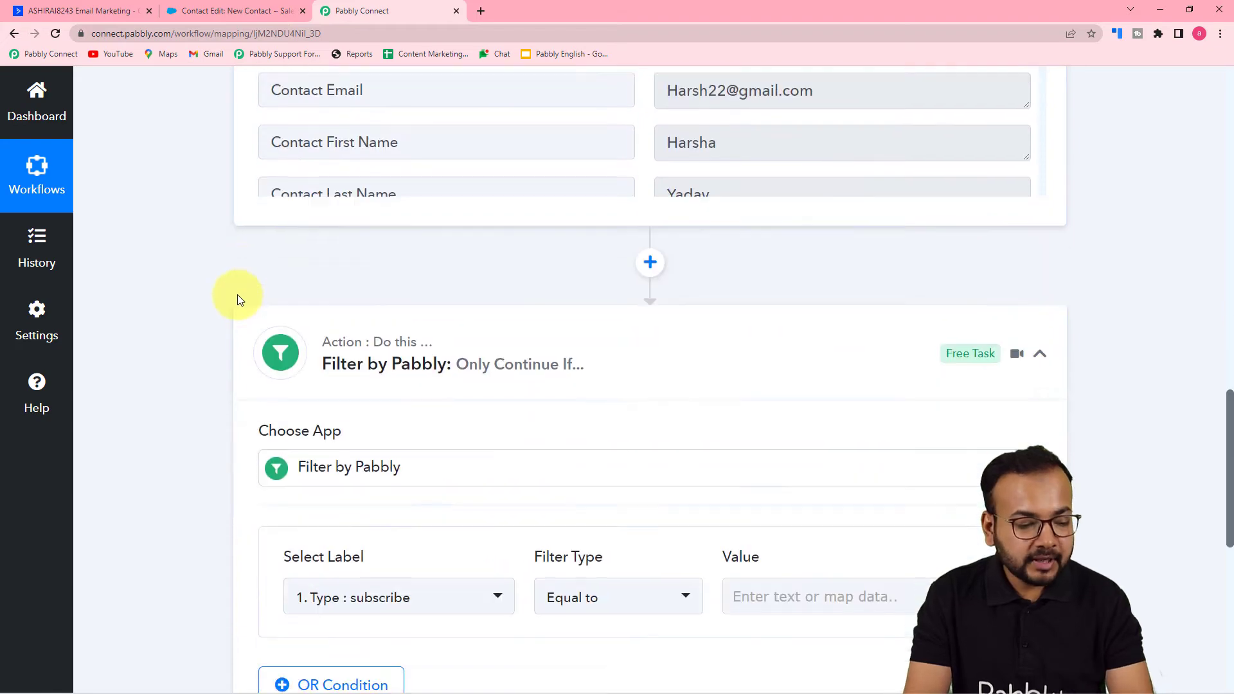
- Set the filter condition to List equal to 0 and compare it with the trigger's received response
scroll(238, 300, "down", 5)
left_click(400, 283)
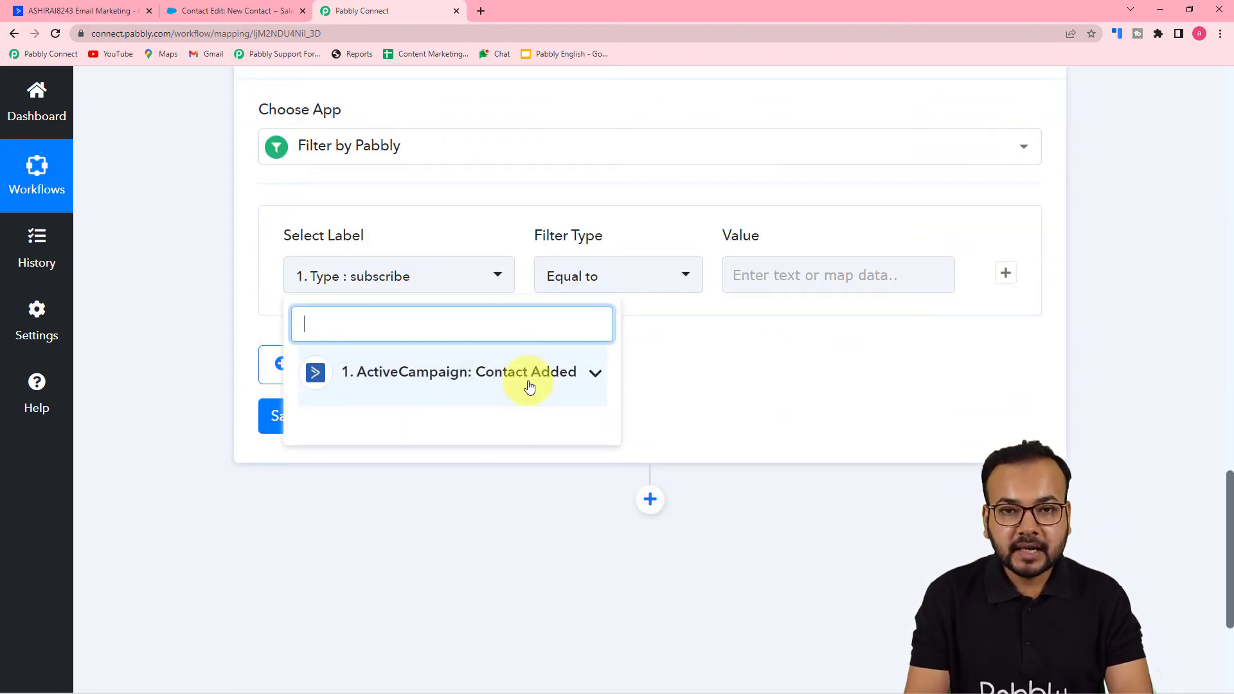
left_click(444, 394)
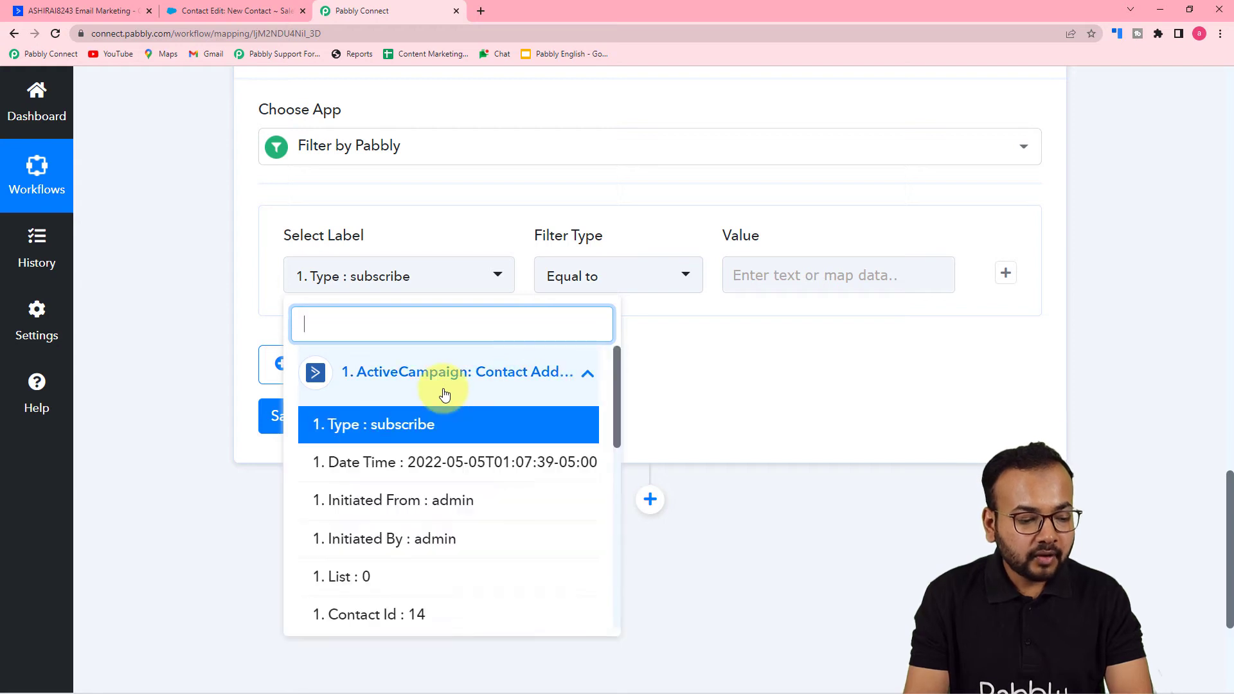
scroll(422, 506, "down", 2)
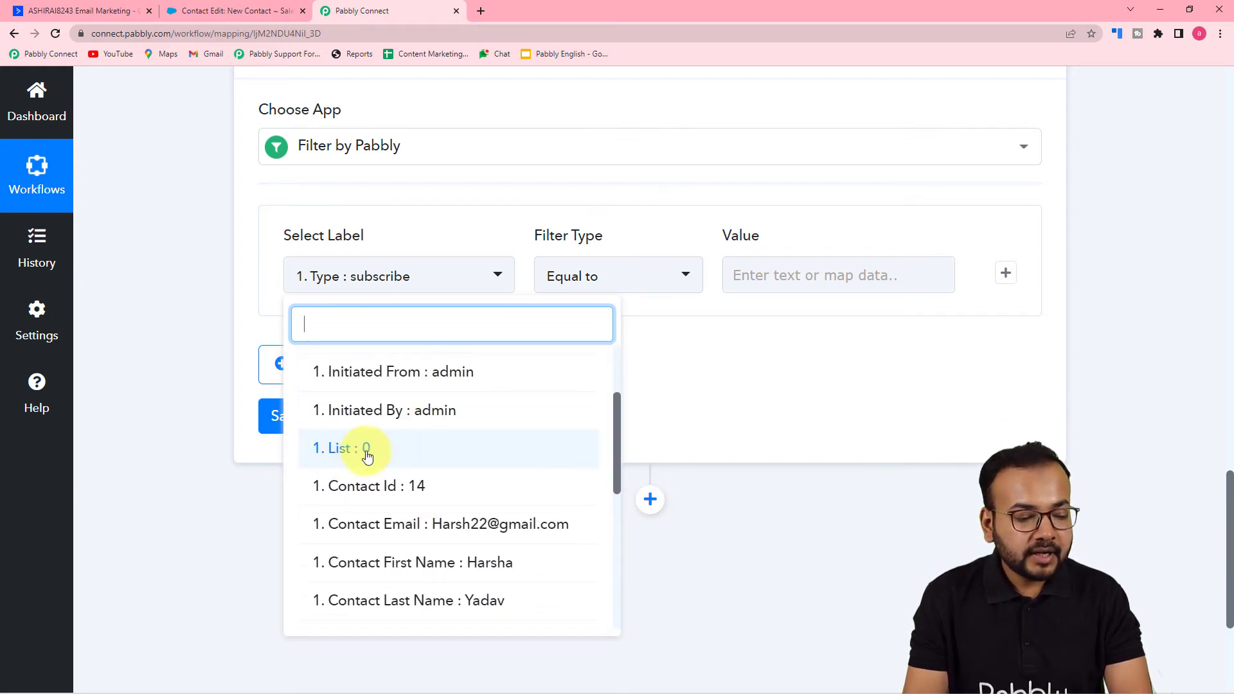
left_click(344, 453)
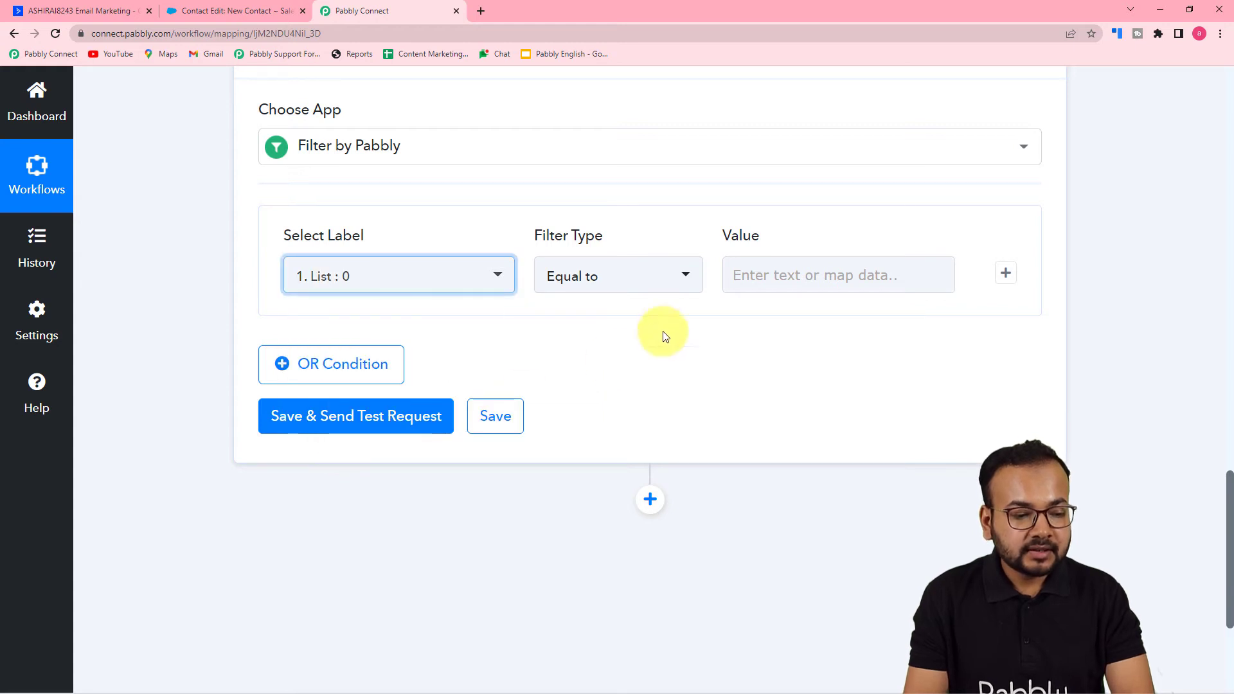
left_click(593, 277)
left_click(572, 358)
left_click(834, 280)
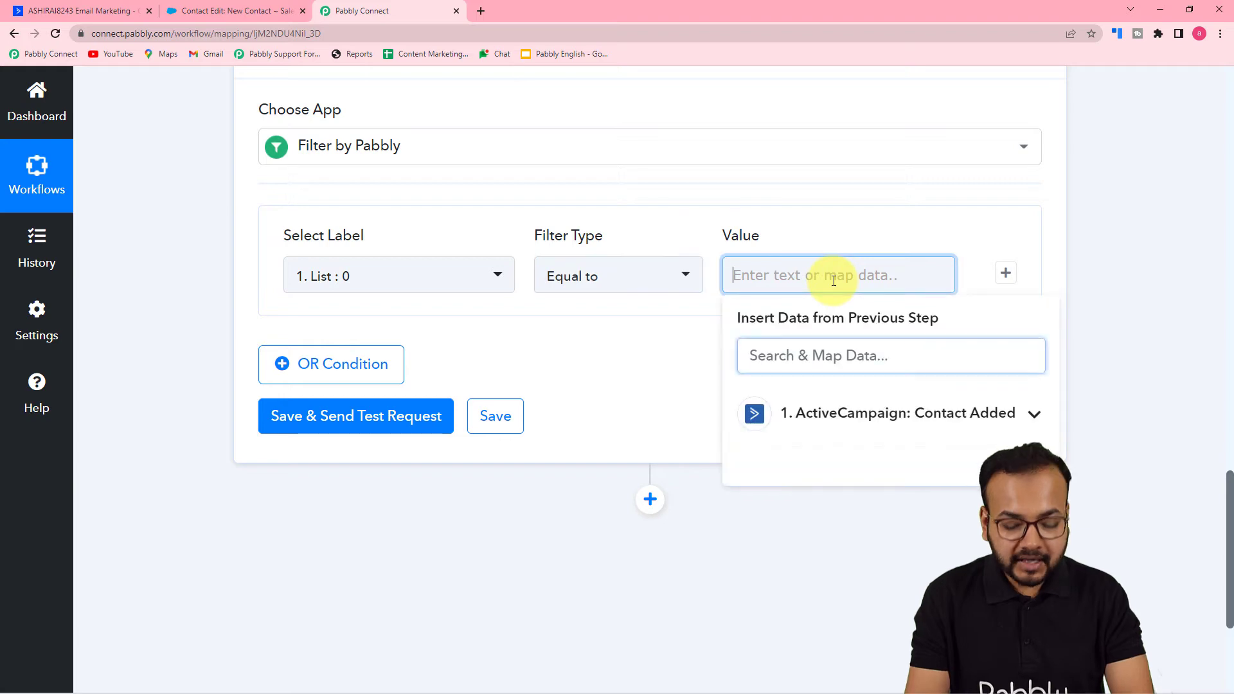
type("0")
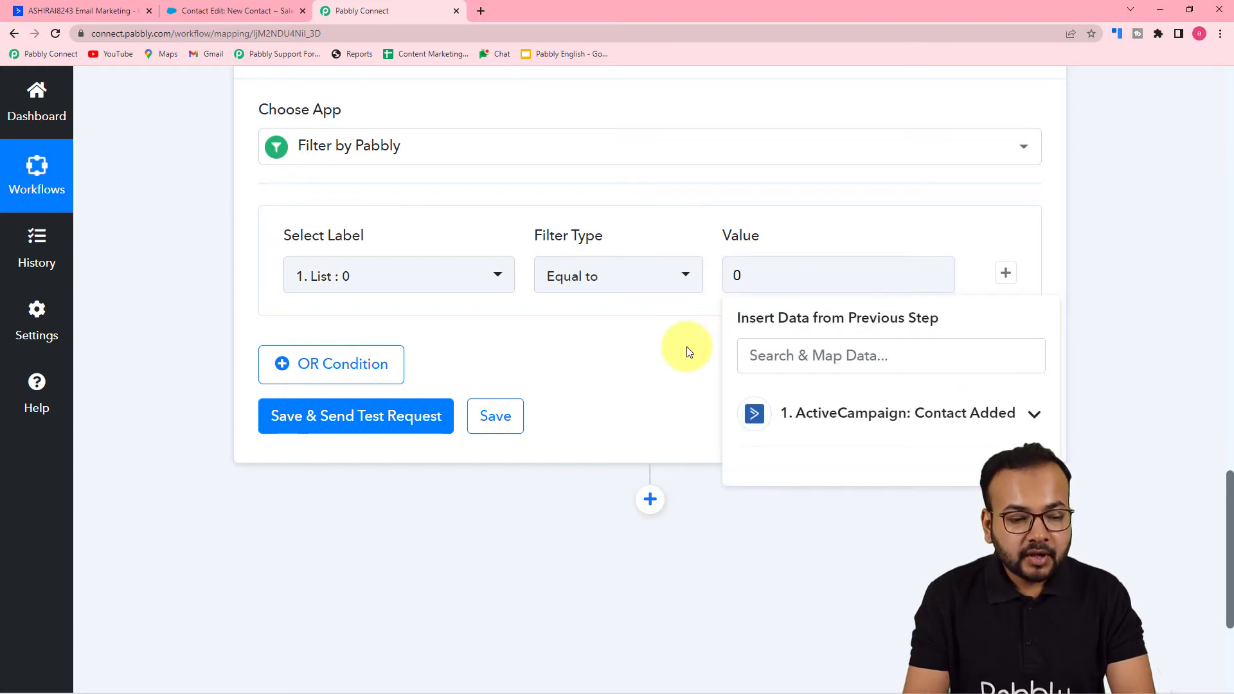
left_click(689, 350)
scroll(689, 351, "up", 2)
scroll(193, 244, "up", 9)
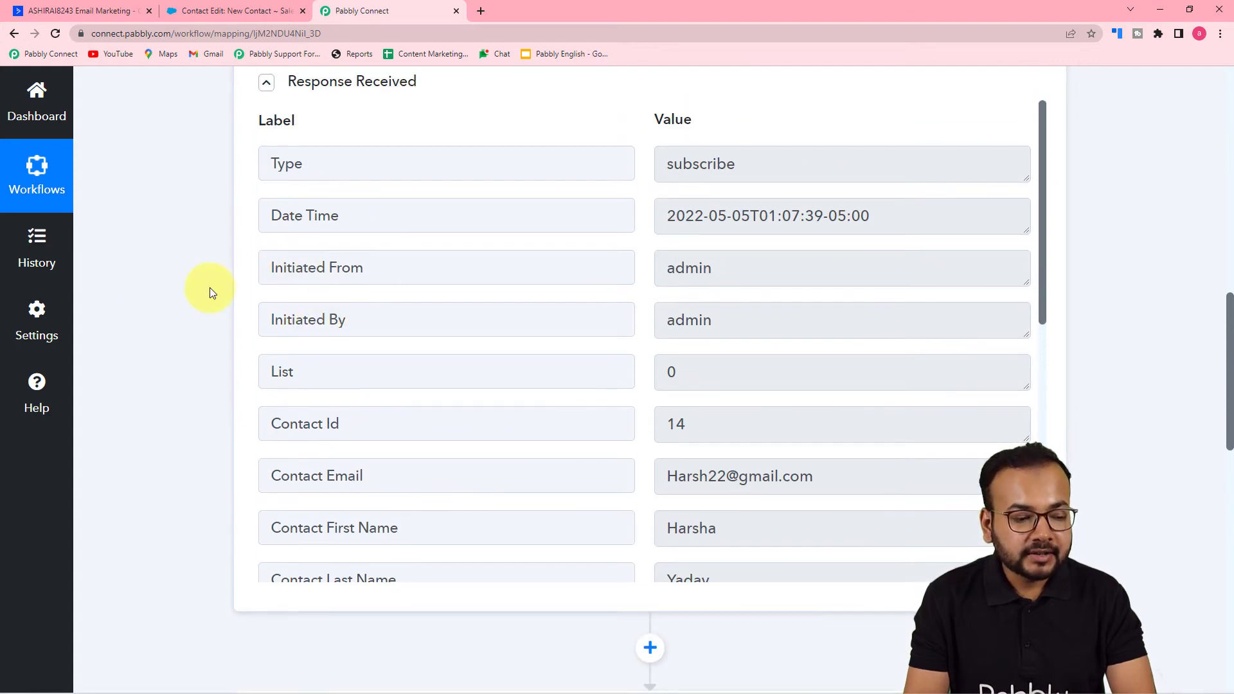
- Save the List equal to 0 filter condition, send its test request and check the filter's response
scroll(535, 403, "down", 9)
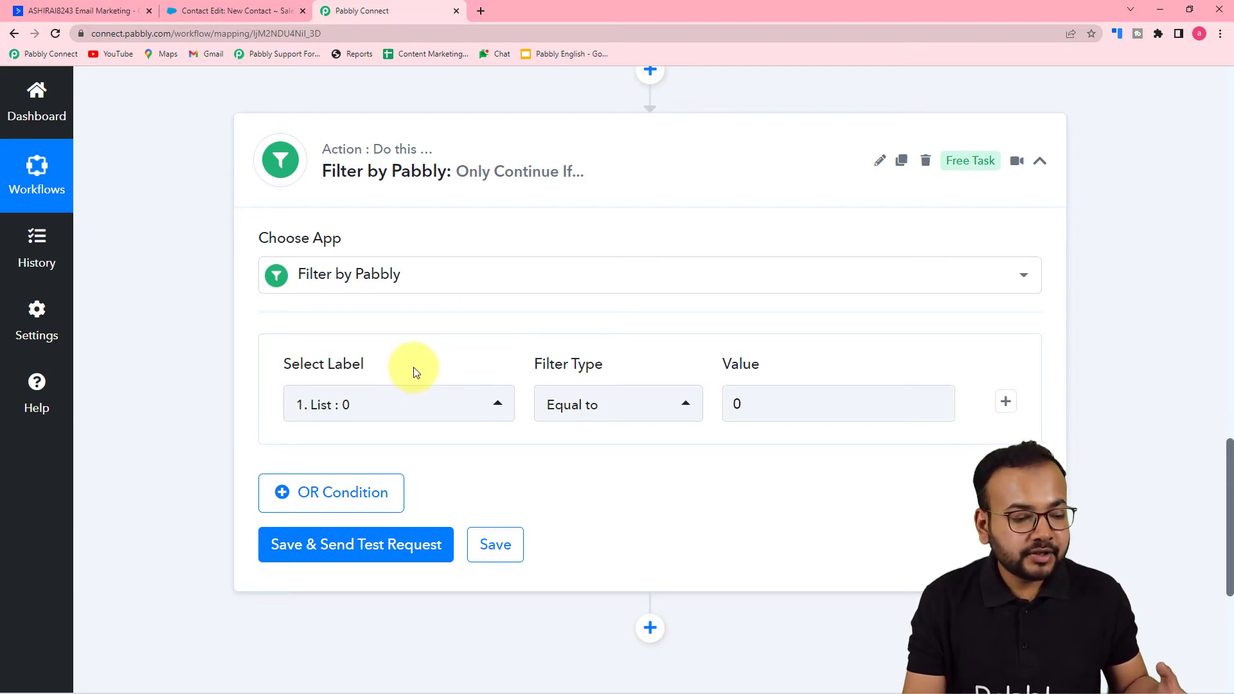
scroll(416, 374, "up", 2)
scroll(416, 374, "down", 2)
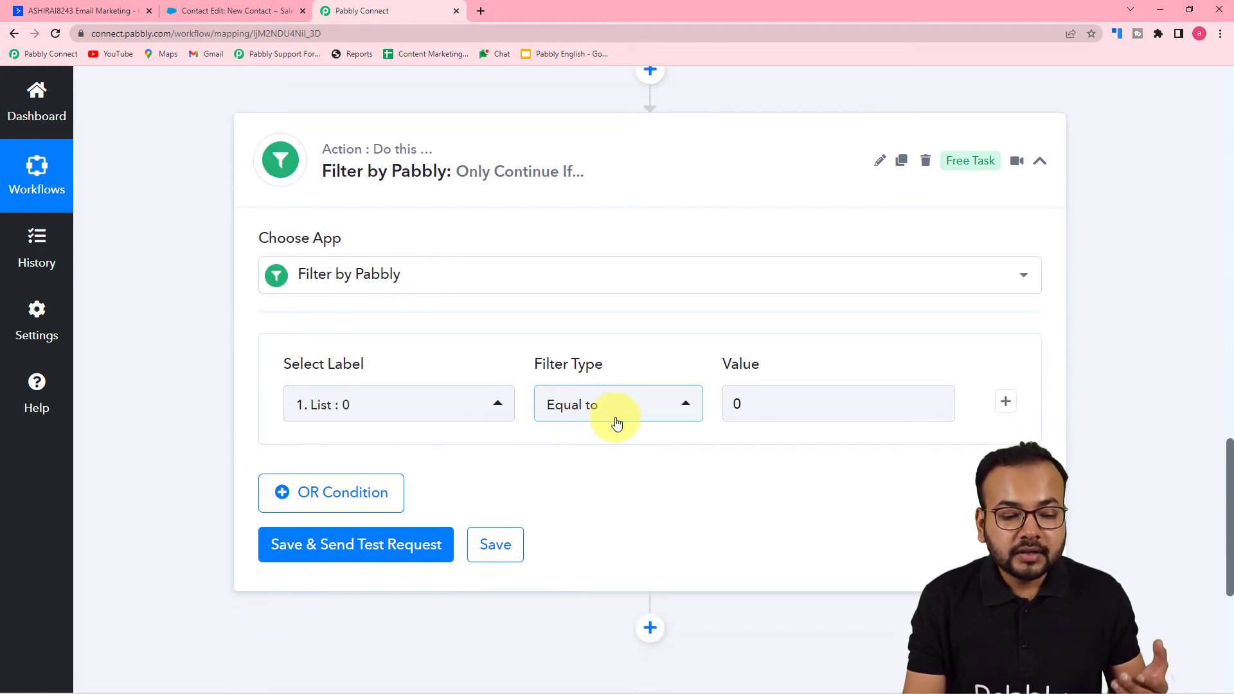
left_click(789, 421)
left_click(671, 452)
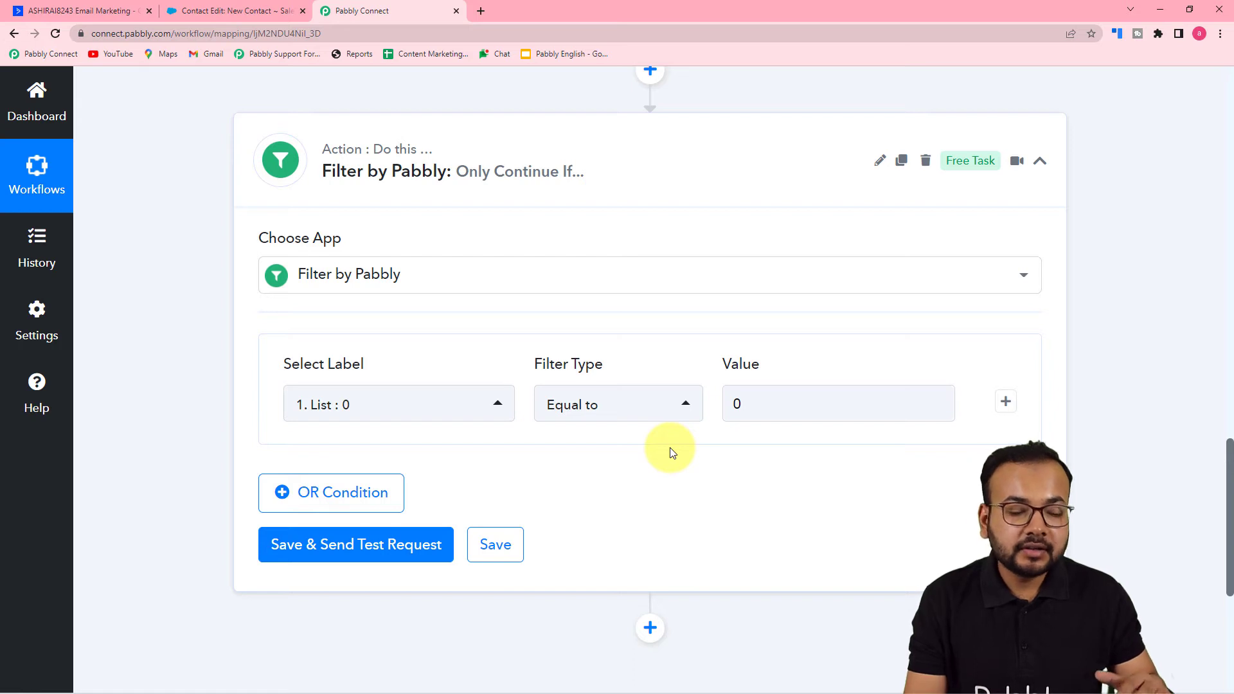
left_click(302, 554)
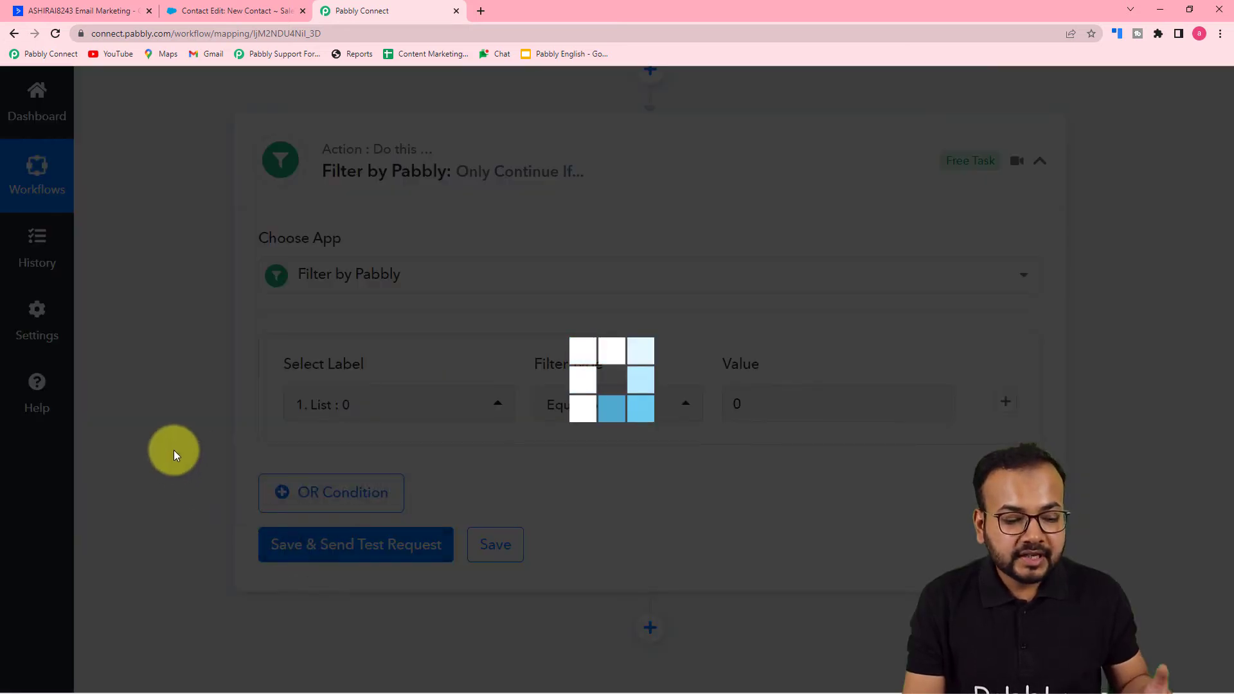
scroll(174, 450, "down", 4)
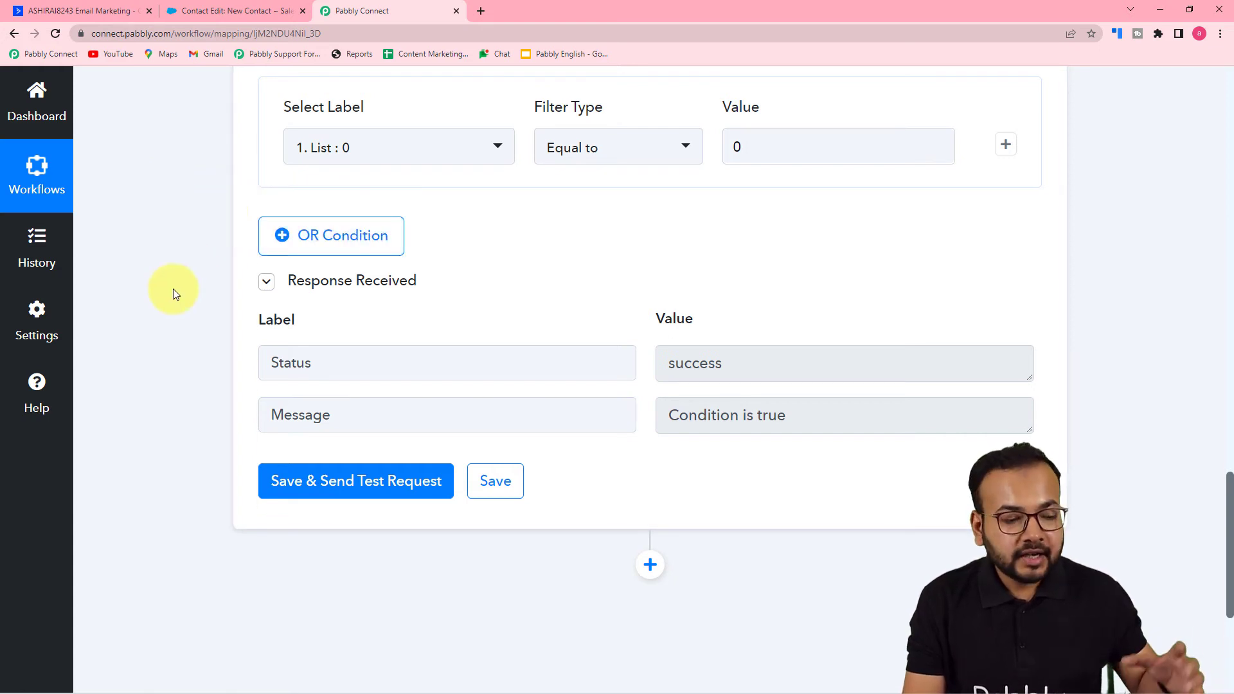
scroll(226, 292, "down", 2)
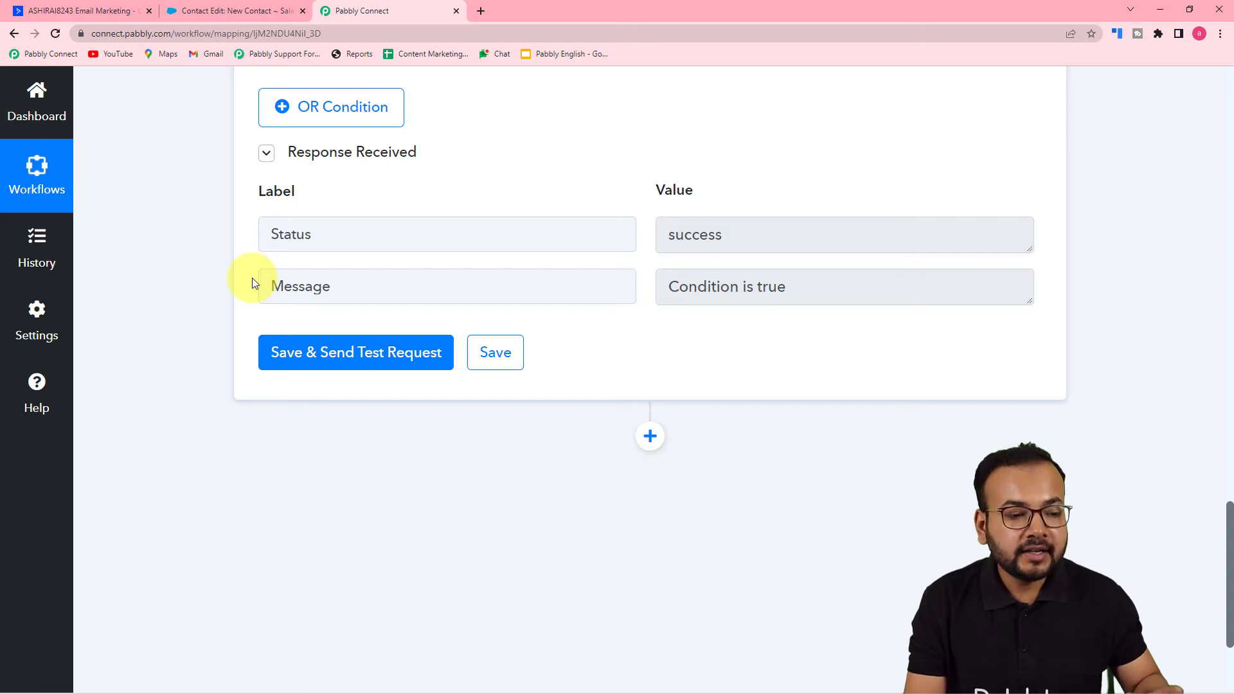
scroll(254, 282, "up", 1)
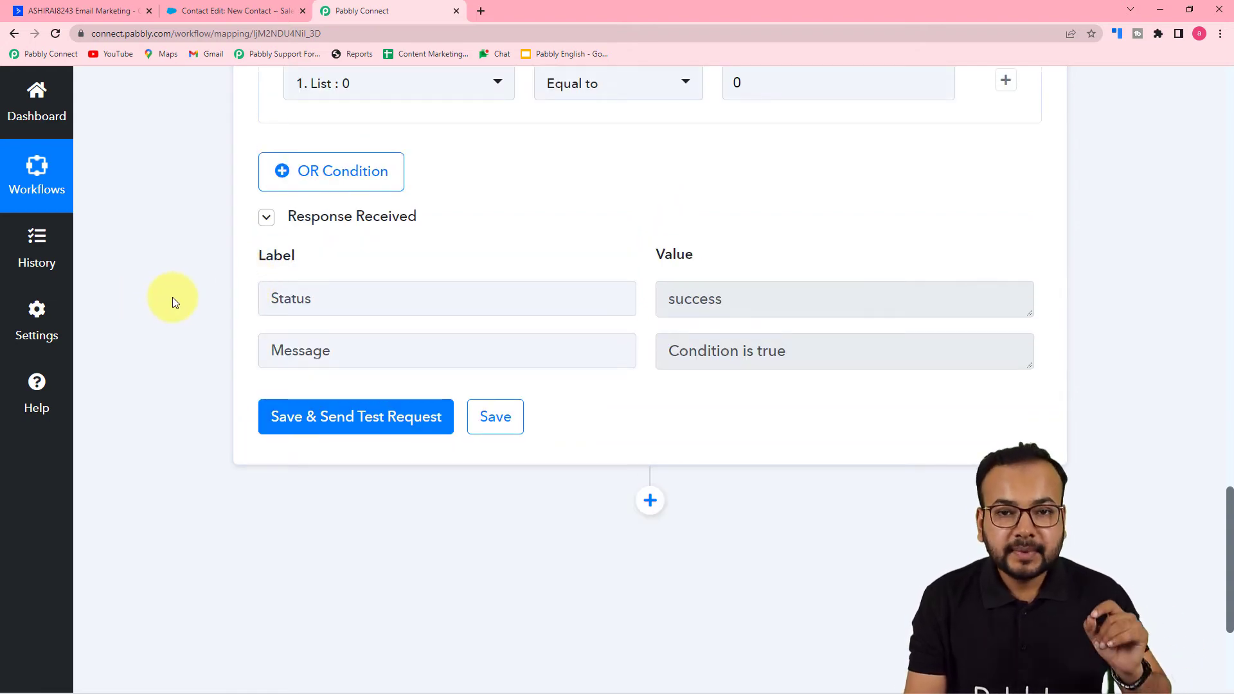
scroll(172, 301, "up", 2)
- Switch to ActiveCampaign and check the list IDs in the page addresses of the Gcontact and Master Contact List lists
left_click(112, 14)
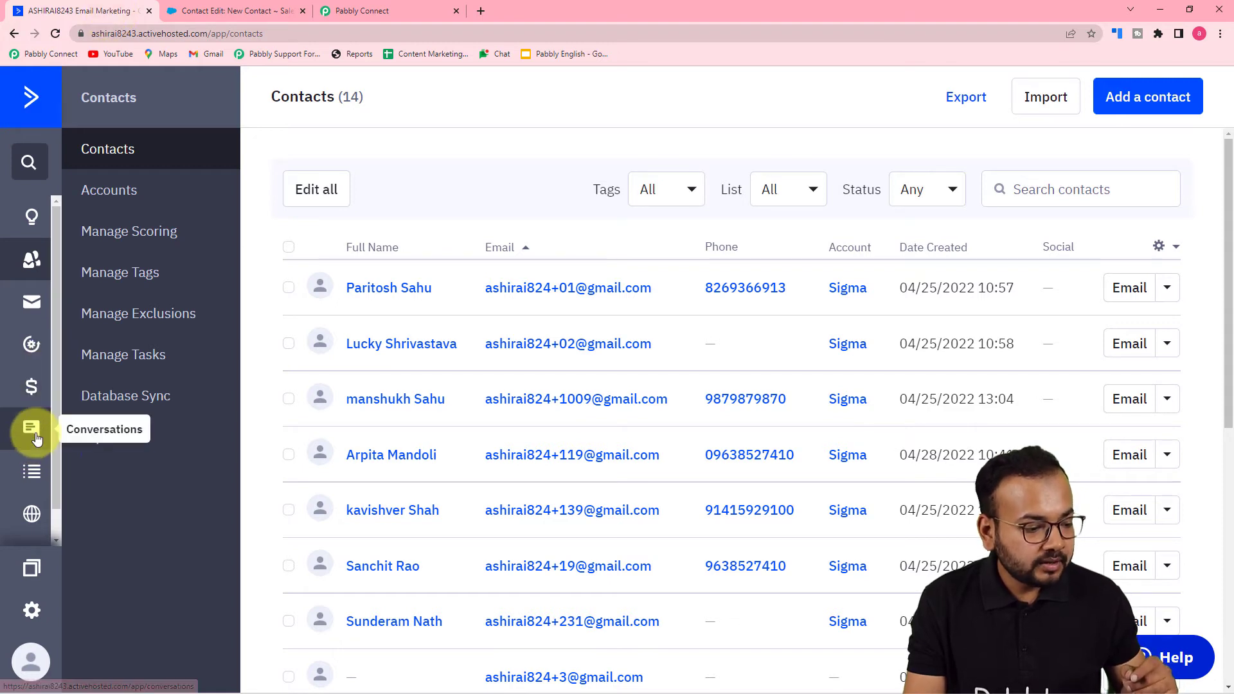
left_click(34, 472)
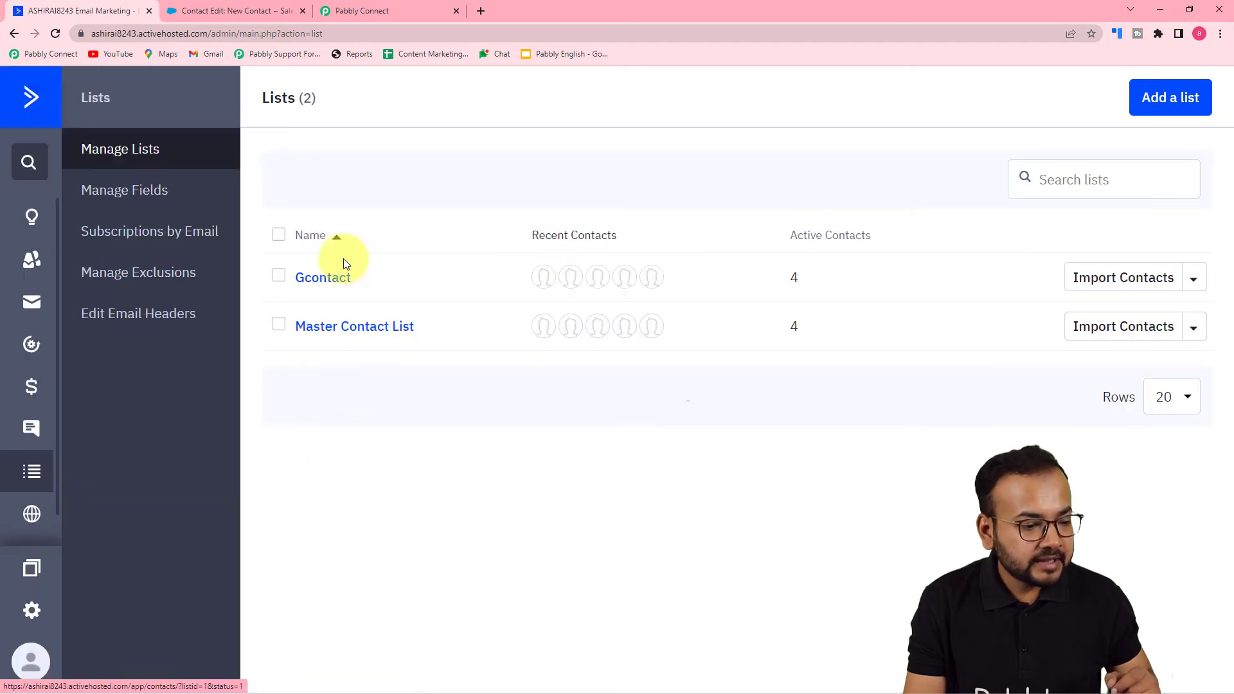
left_click(318, 284)
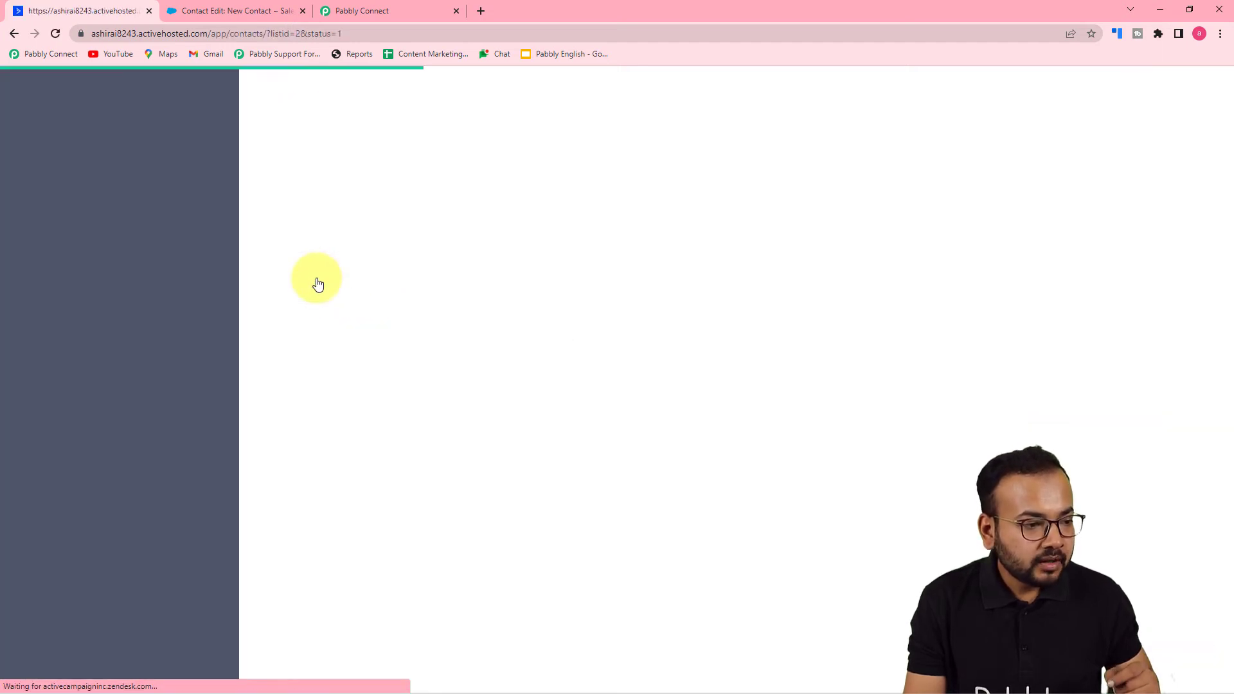
left_click(278, 35)
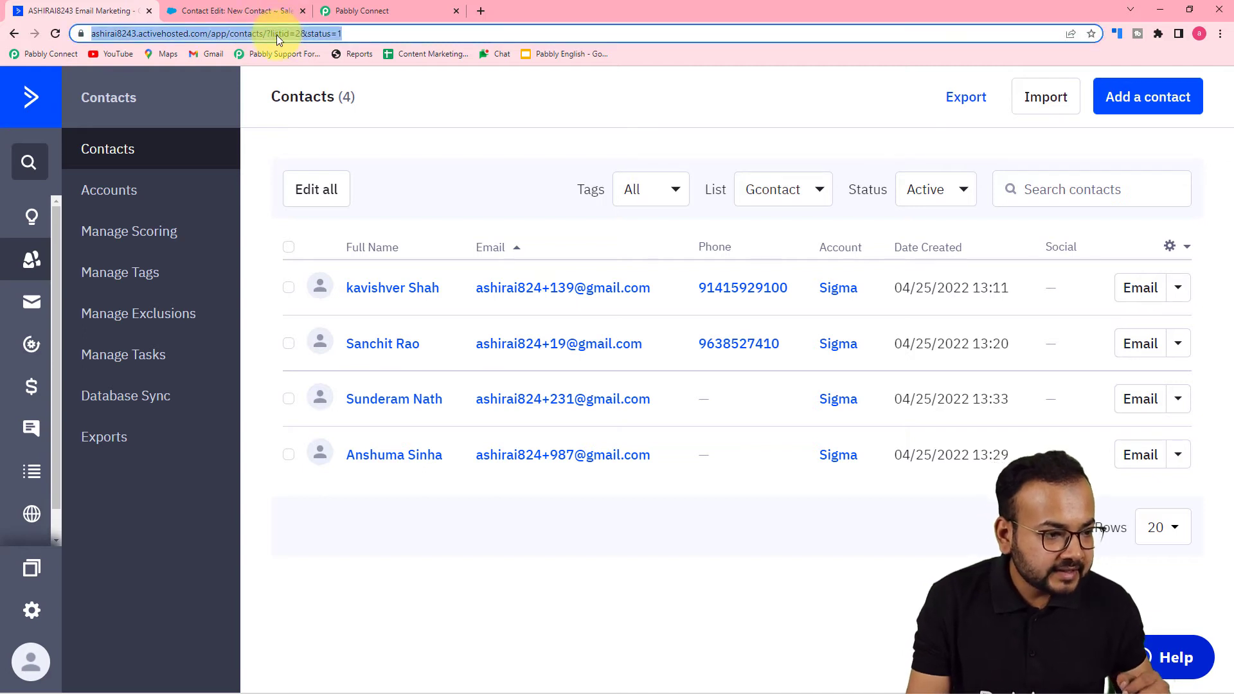
left_click(277, 35)
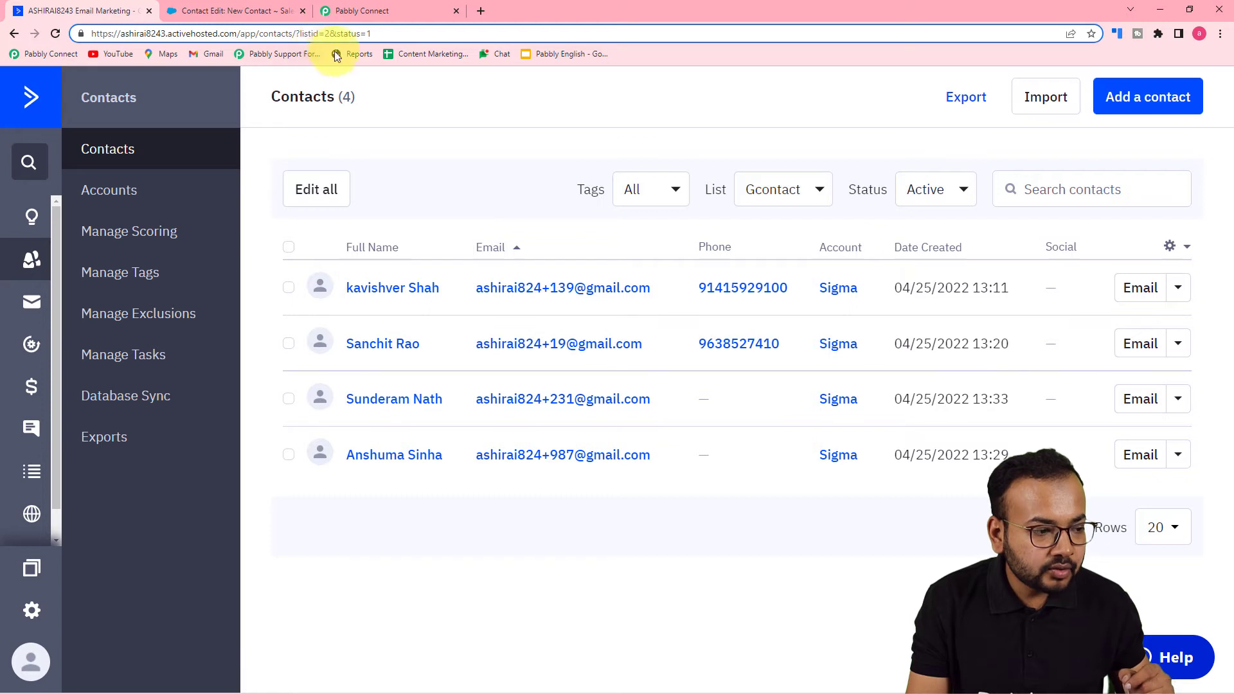
left_click(13, 32)
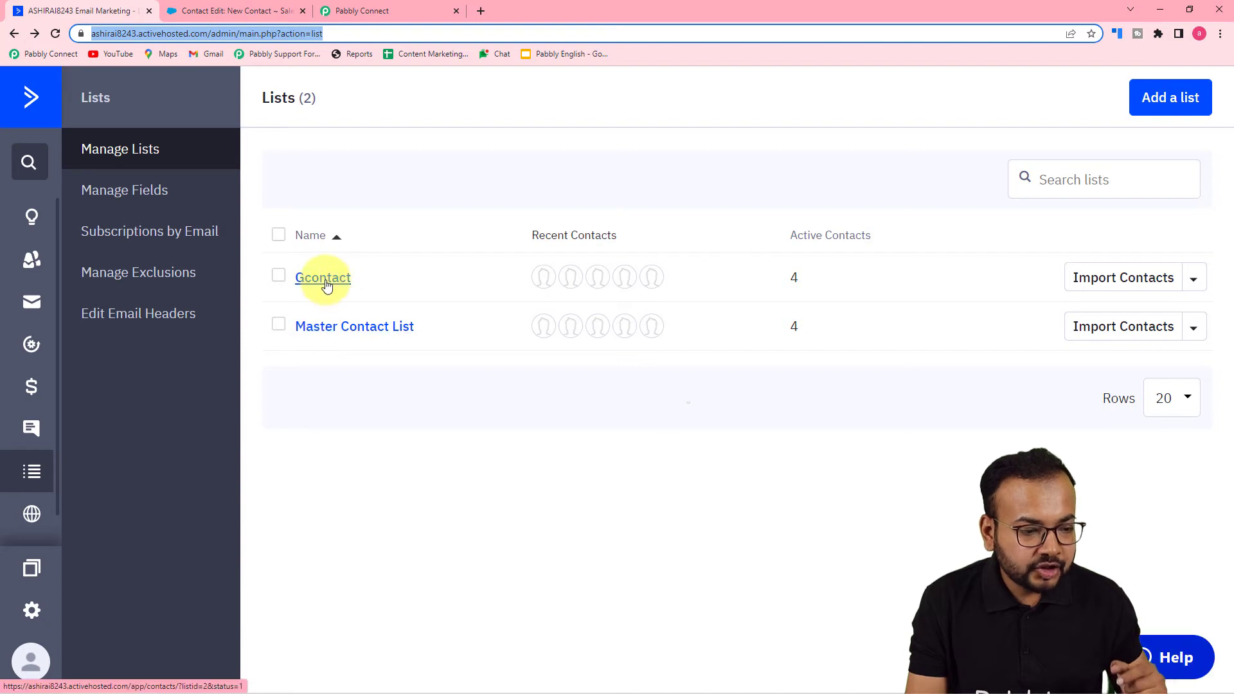
left_click(339, 332)
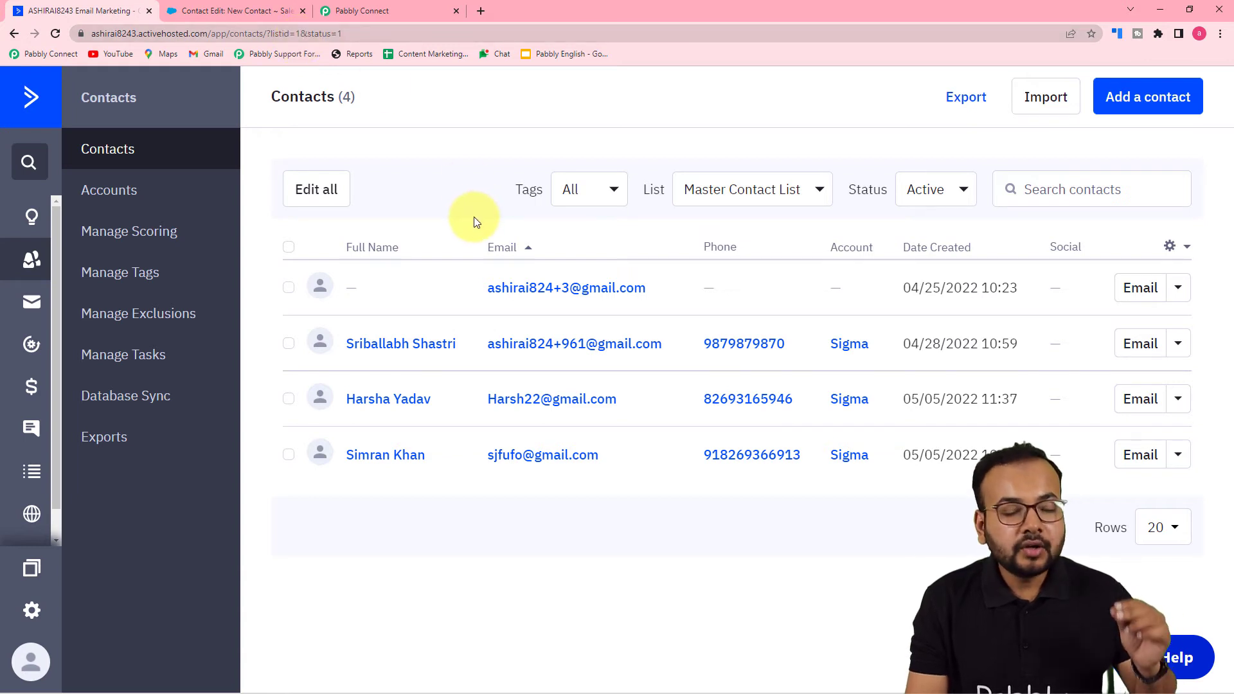
- Return to Pabbly Connect and examine the trigger's received response, from the List value through the contact, tag and organization fields
left_click(393, 12)
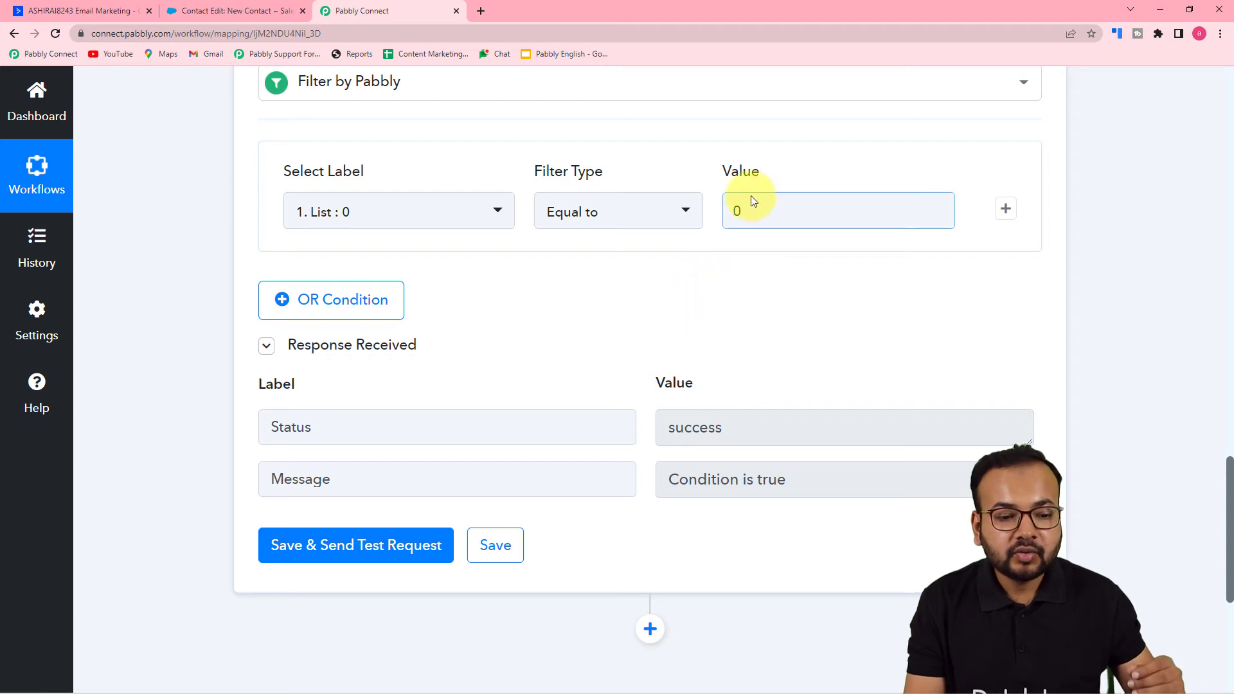
scroll(742, 304, "down", 1)
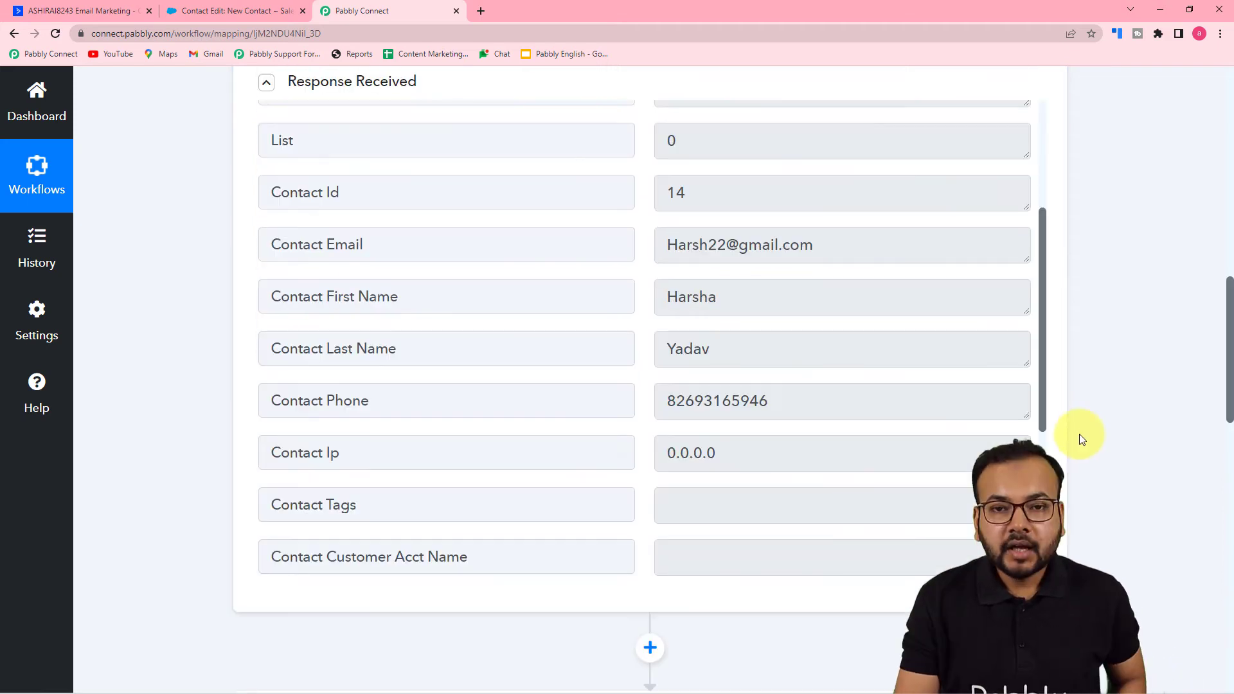
scroll(1086, 435, "up", 2)
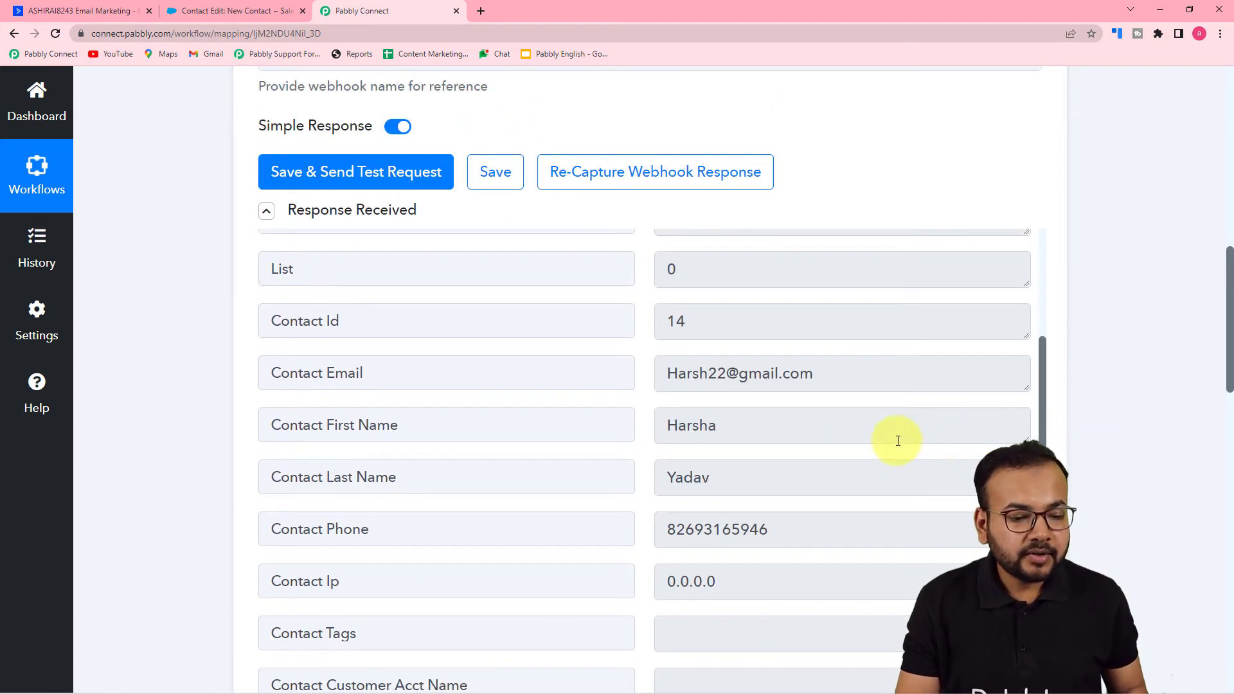
scroll(855, 437, "up", 4)
scroll(223, 368, "down", 4)
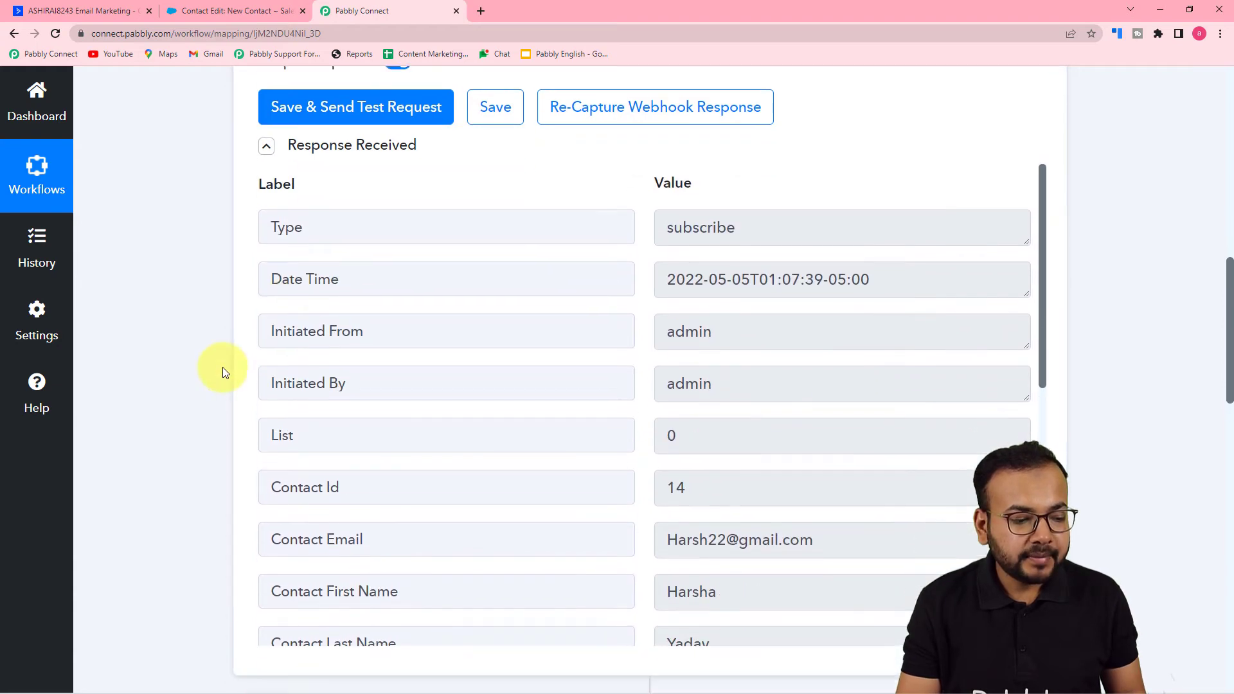
scroll(392, 322, "down", 1)
scroll(467, 306, "down", 2)
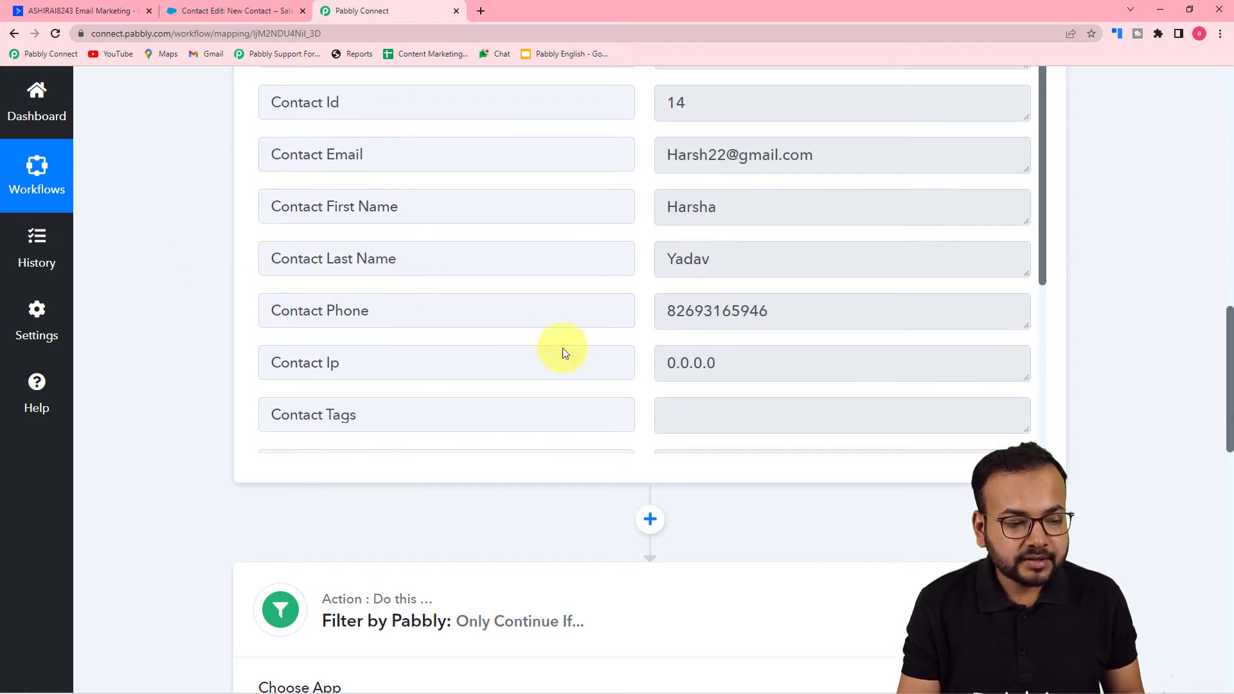
scroll(643, 317, "down", 3)
scroll(645, 316, "down", 5)
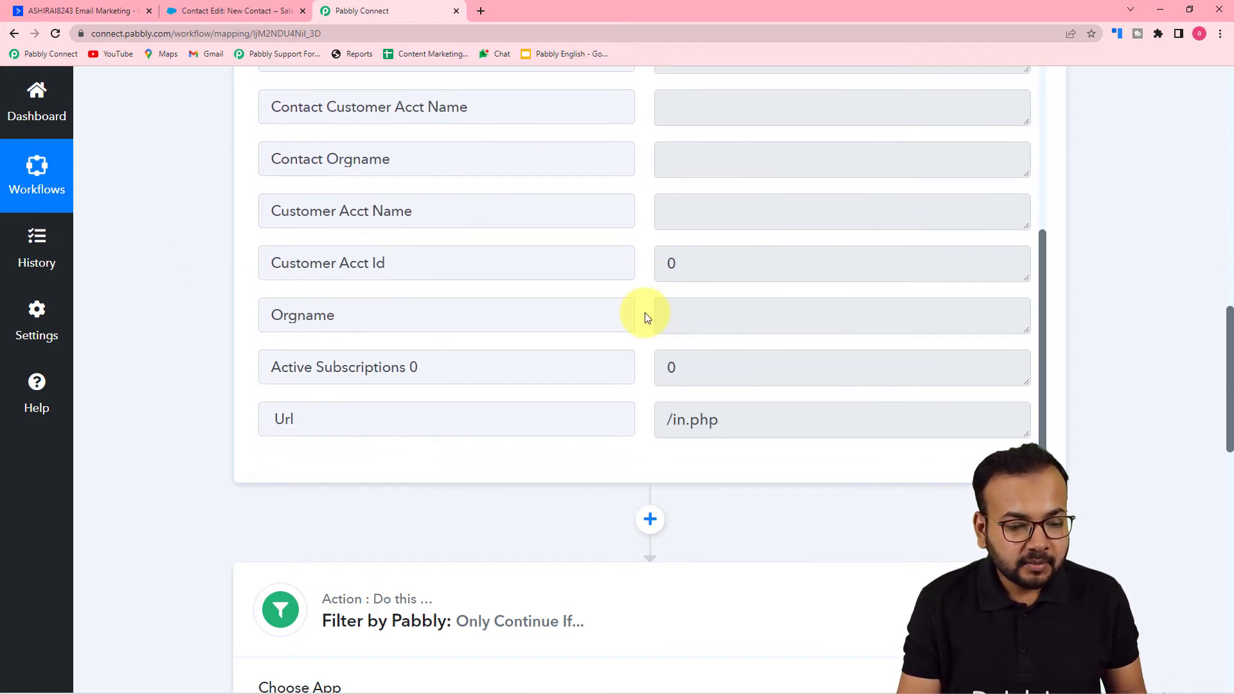
scroll(646, 313, "up", 2)
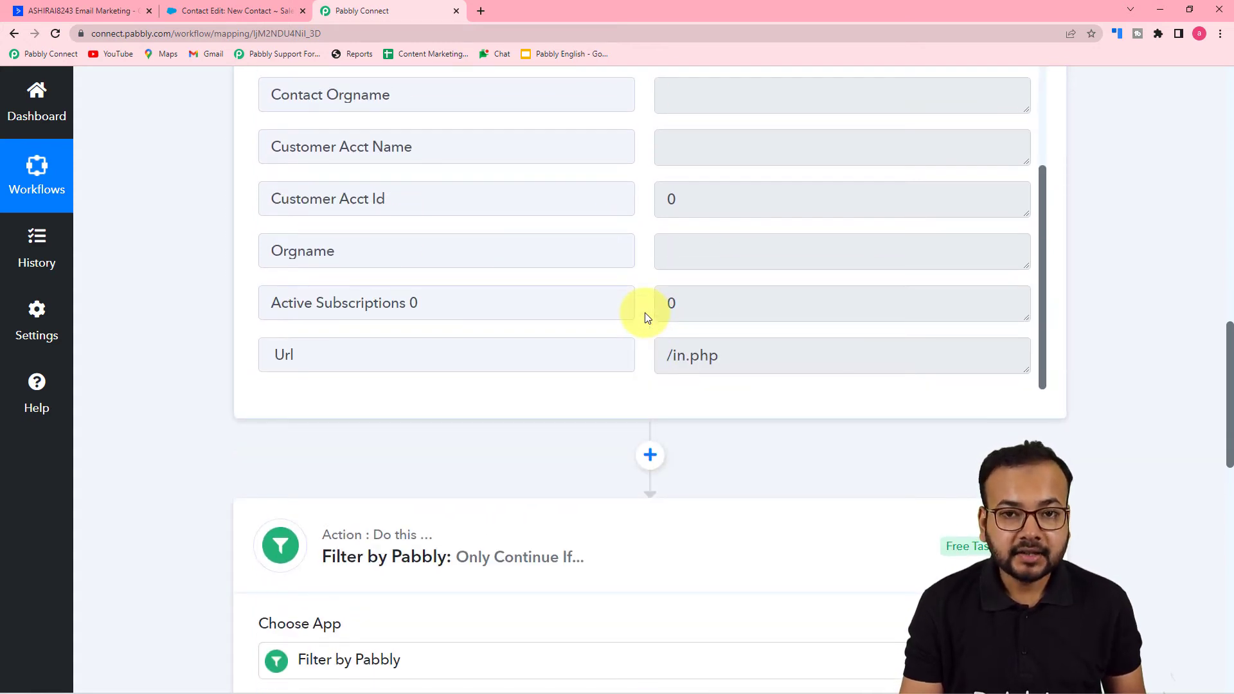
scroll(558, 330, "up", 4)
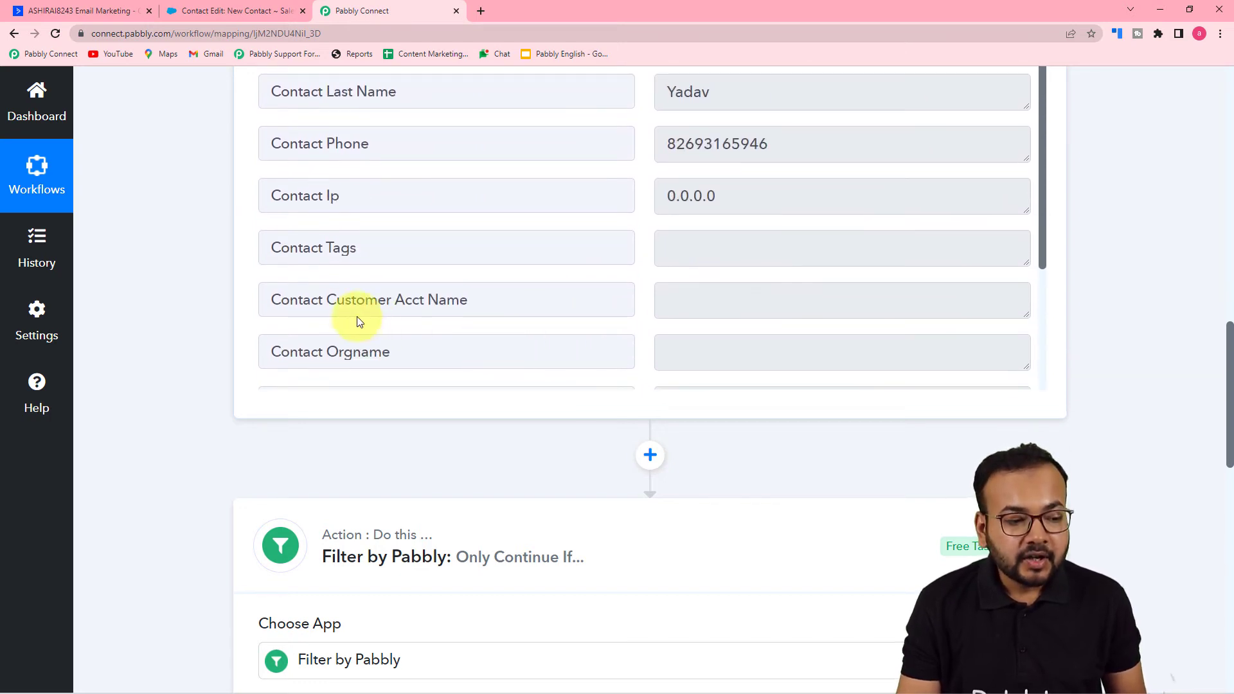
- Add an action step after the filter and choose ActiveCampaign as its app
scroll(202, 325, "down", 8)
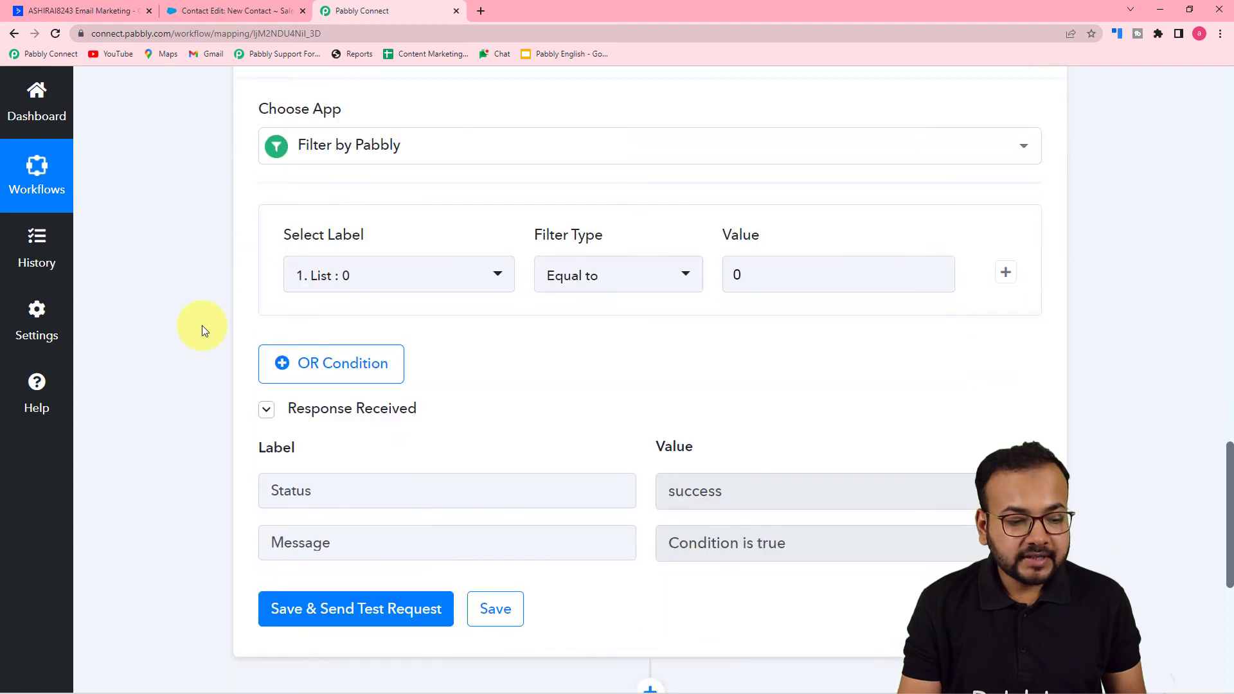
scroll(202, 325, "down", 7)
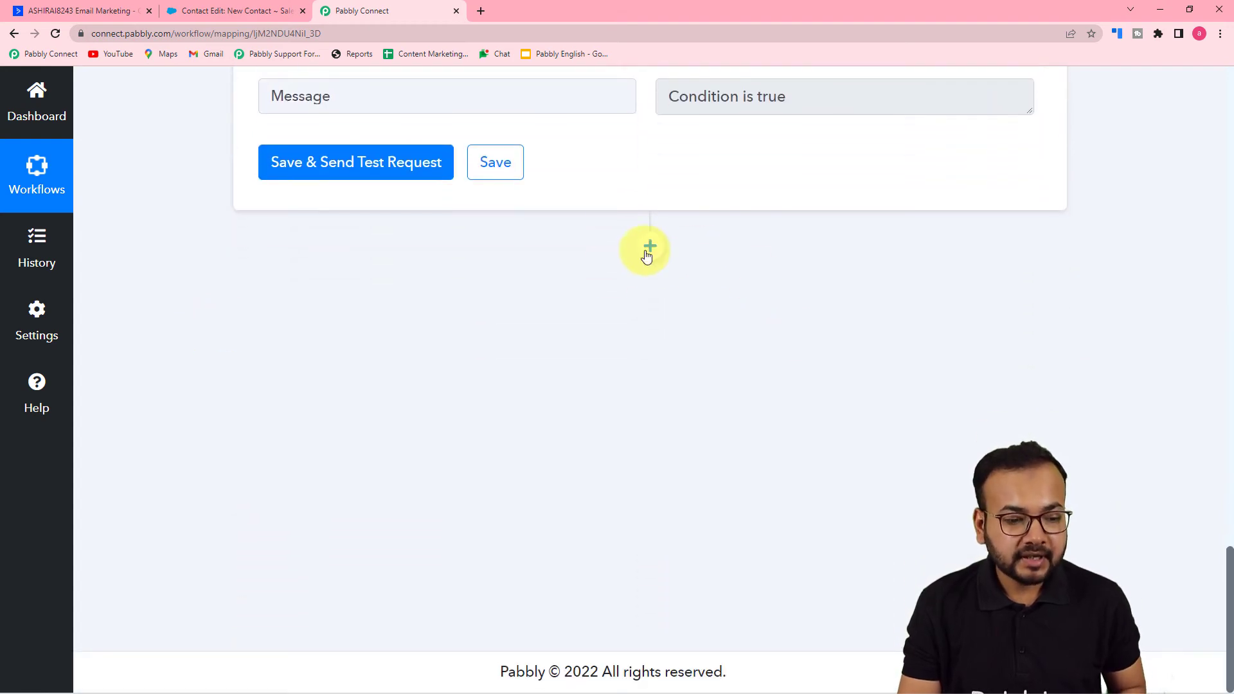
left_click(650, 246)
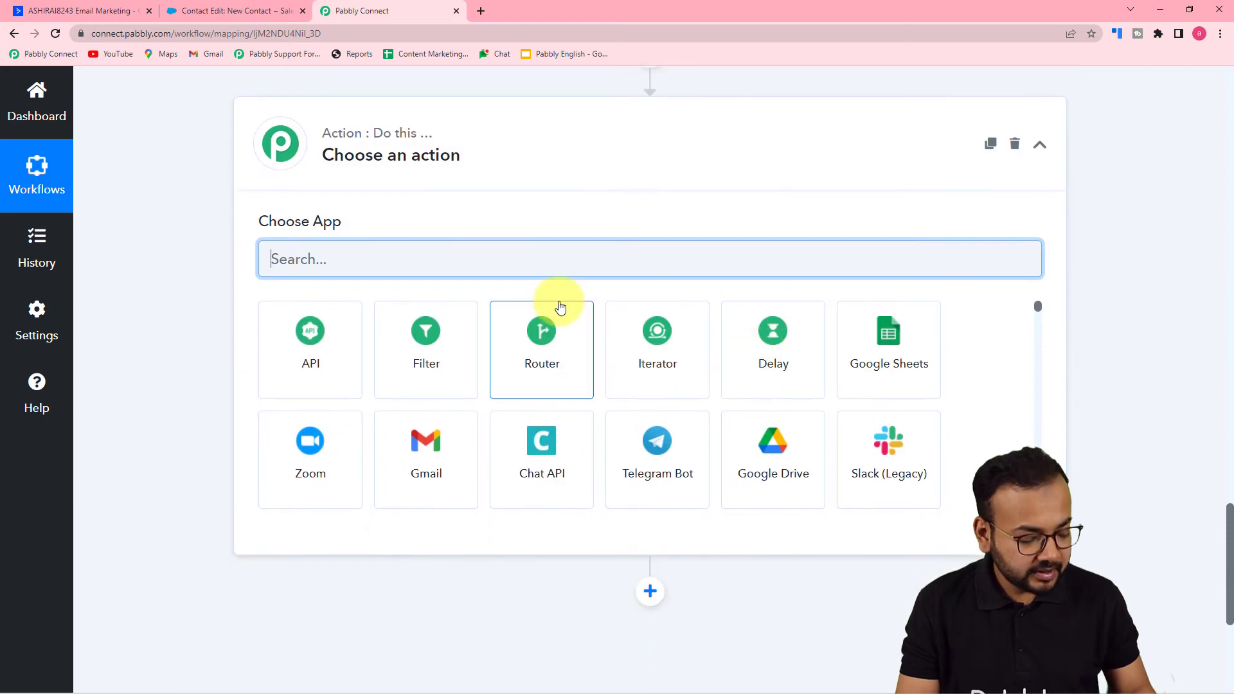
type("acti")
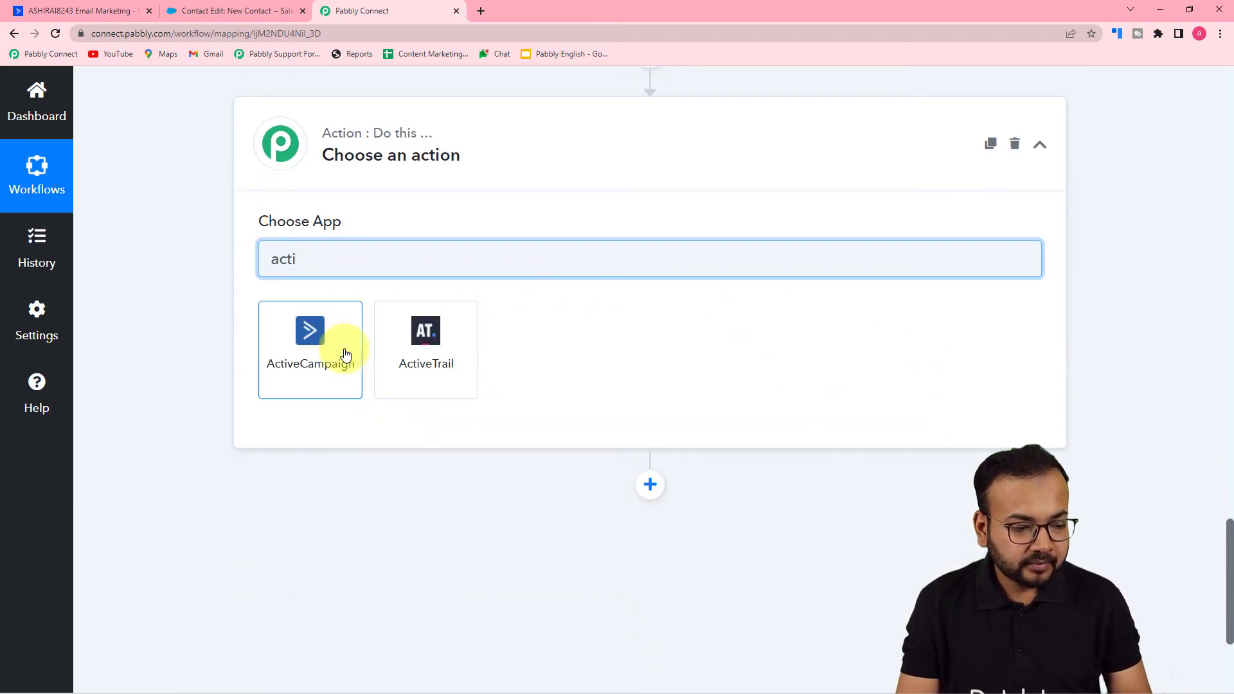
left_click(342, 352)
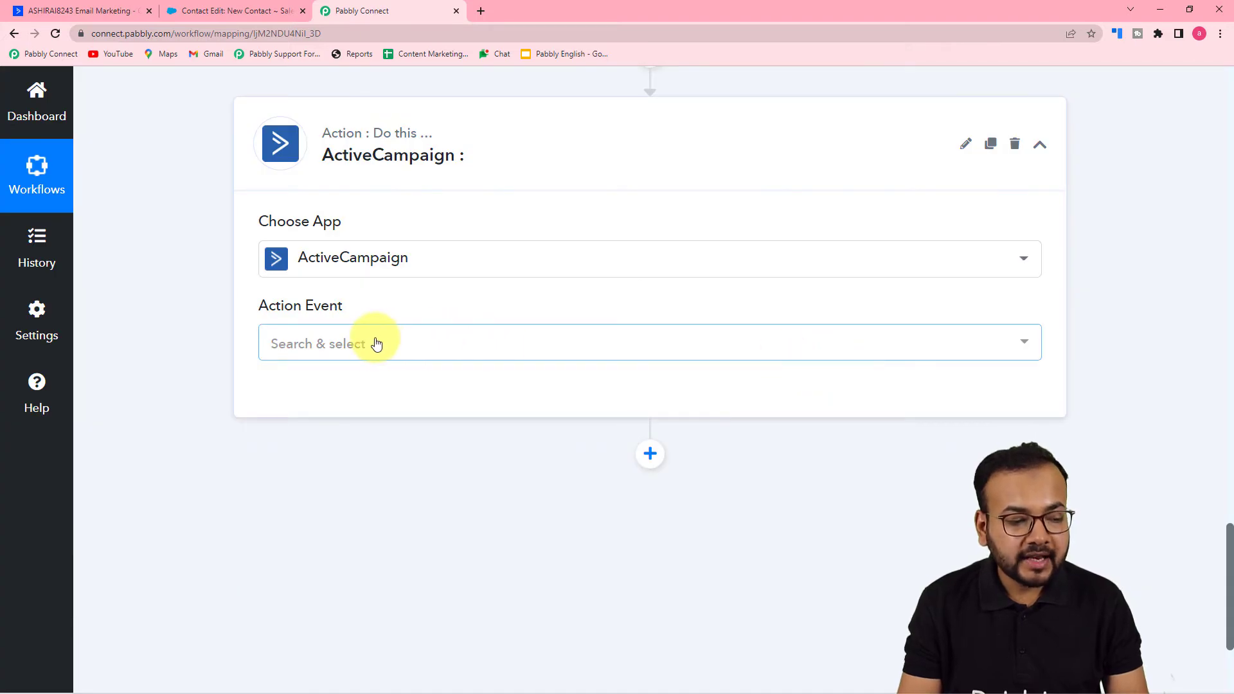
- Set the action event to Get a Contact and connect it through the existing connection ActiveCampaign #26
left_click(376, 345)
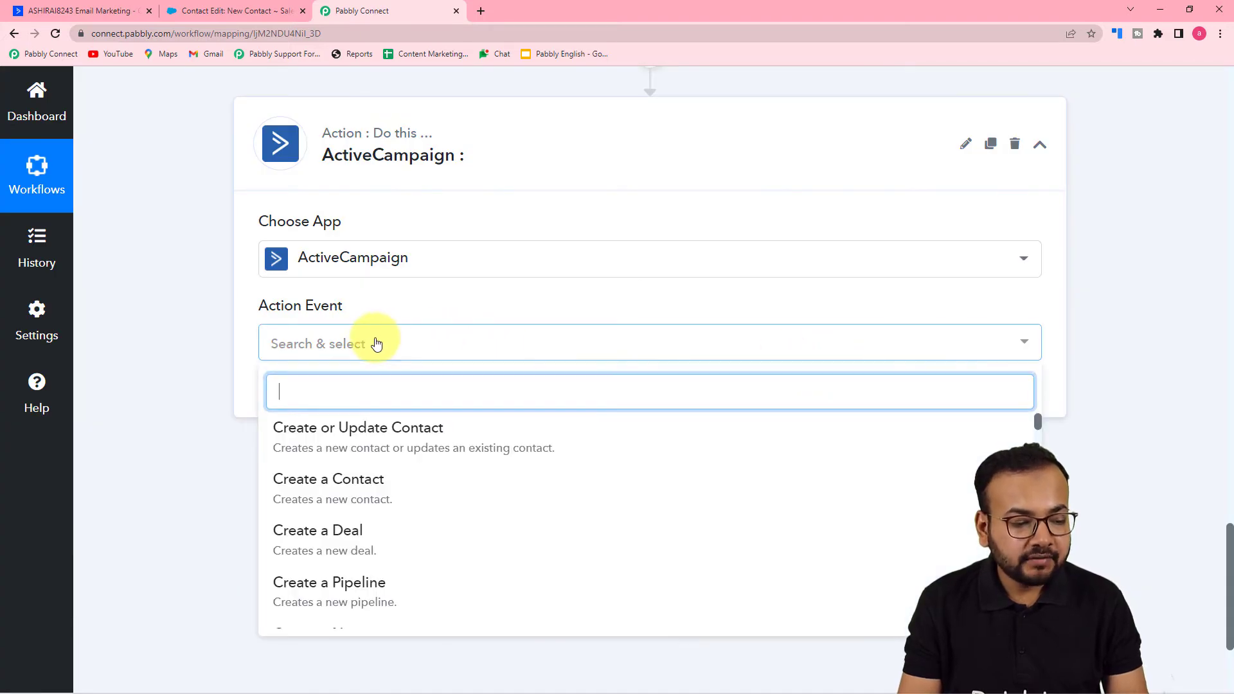
scroll(361, 490, "down", 5)
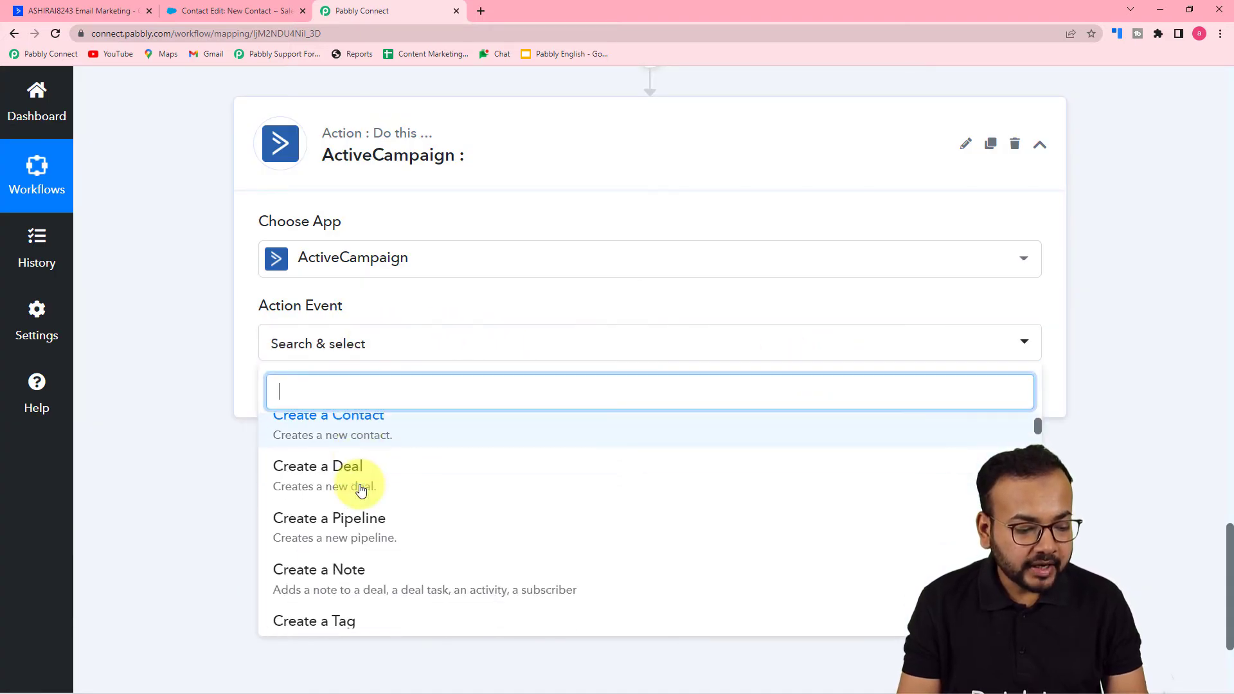
scroll(361, 490, "down", 4)
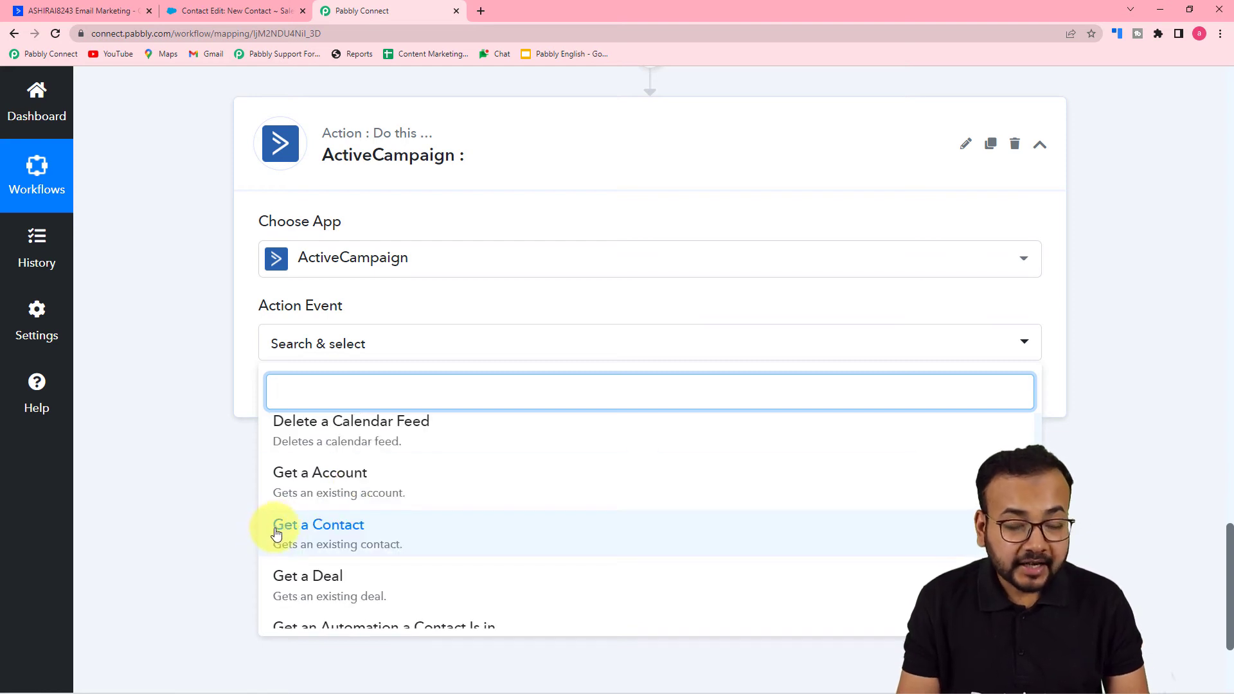
left_click(363, 534)
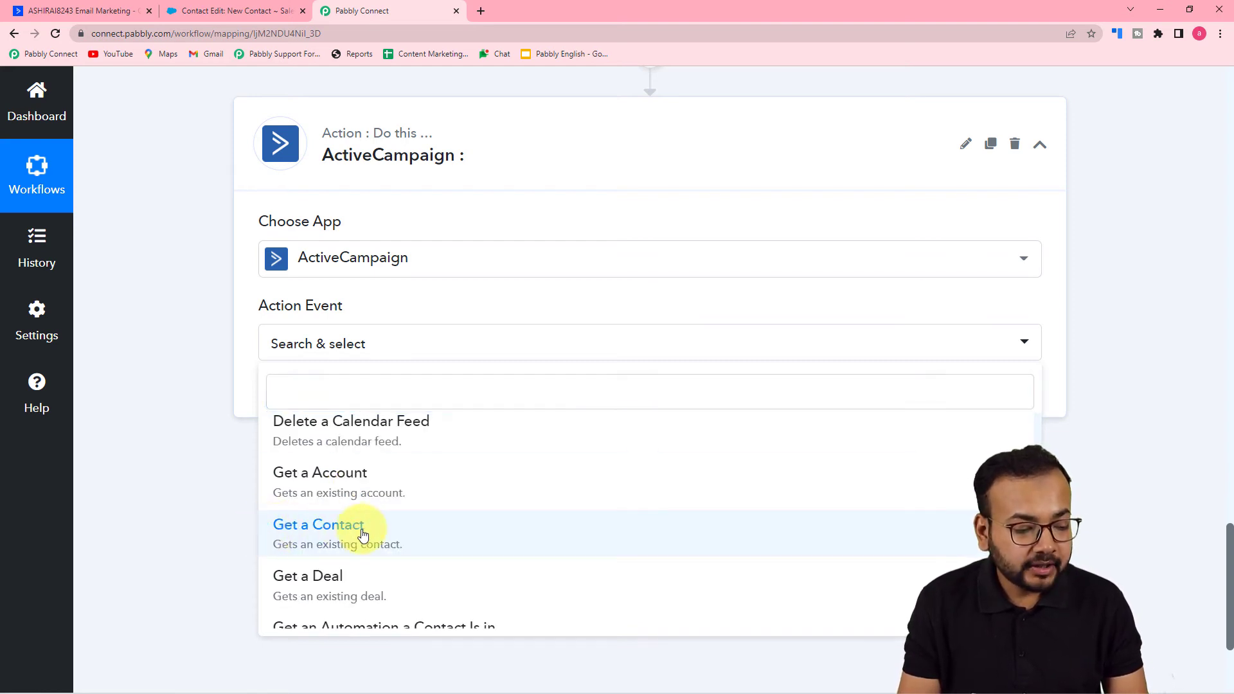
left_click(297, 405)
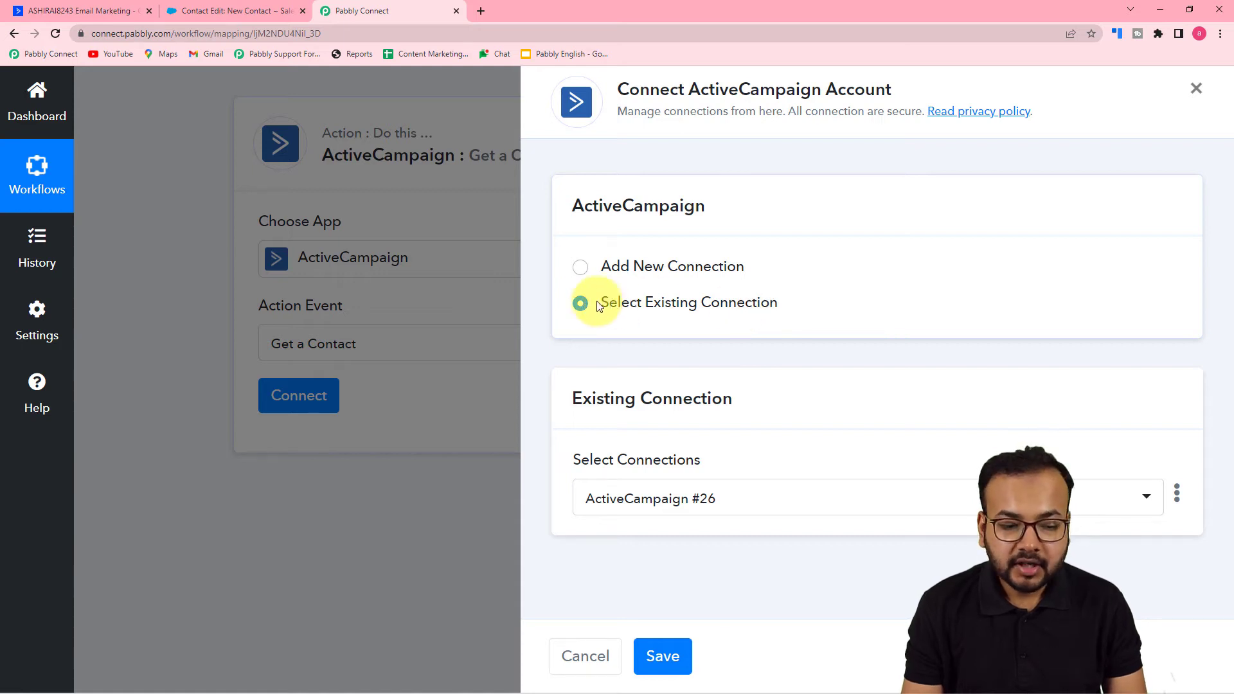
left_click(662, 658)
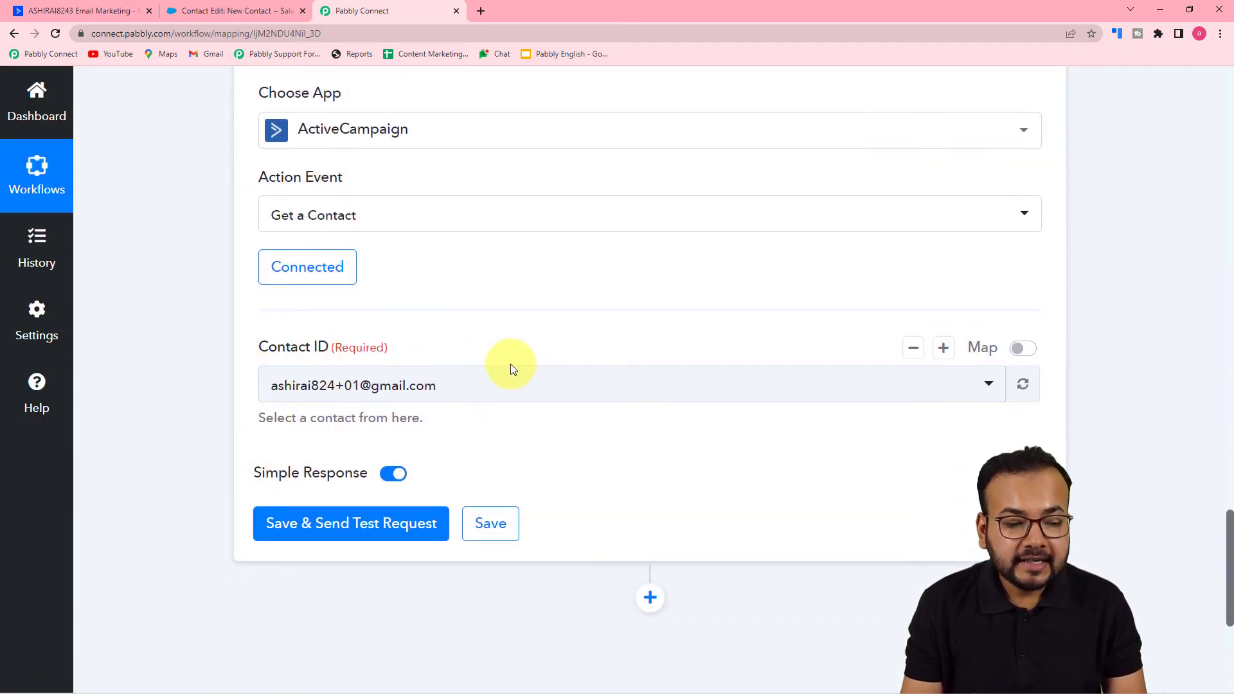
- Enable mapping for the Get a Contact step's Contact ID, map the trigger's Contact Id to it, and save and send a test request
scroll(527, 450, "up", 5)
scroll(550, 504, "up", 15)
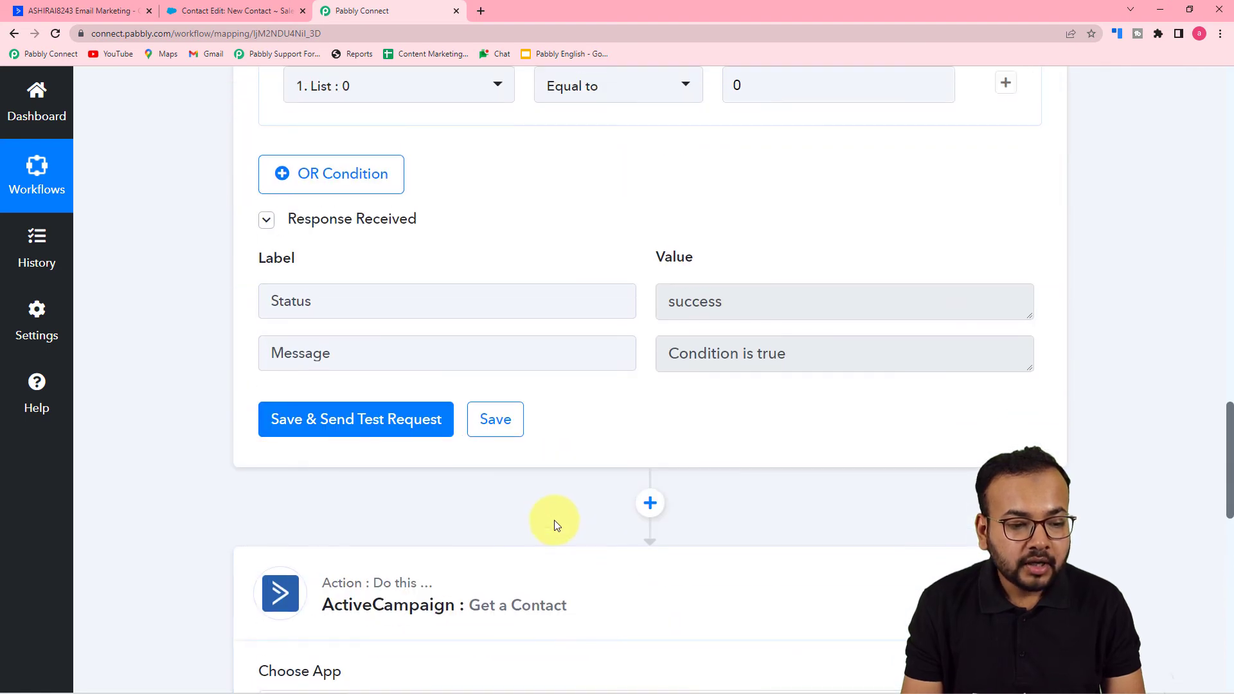
scroll(557, 526, "up", 1)
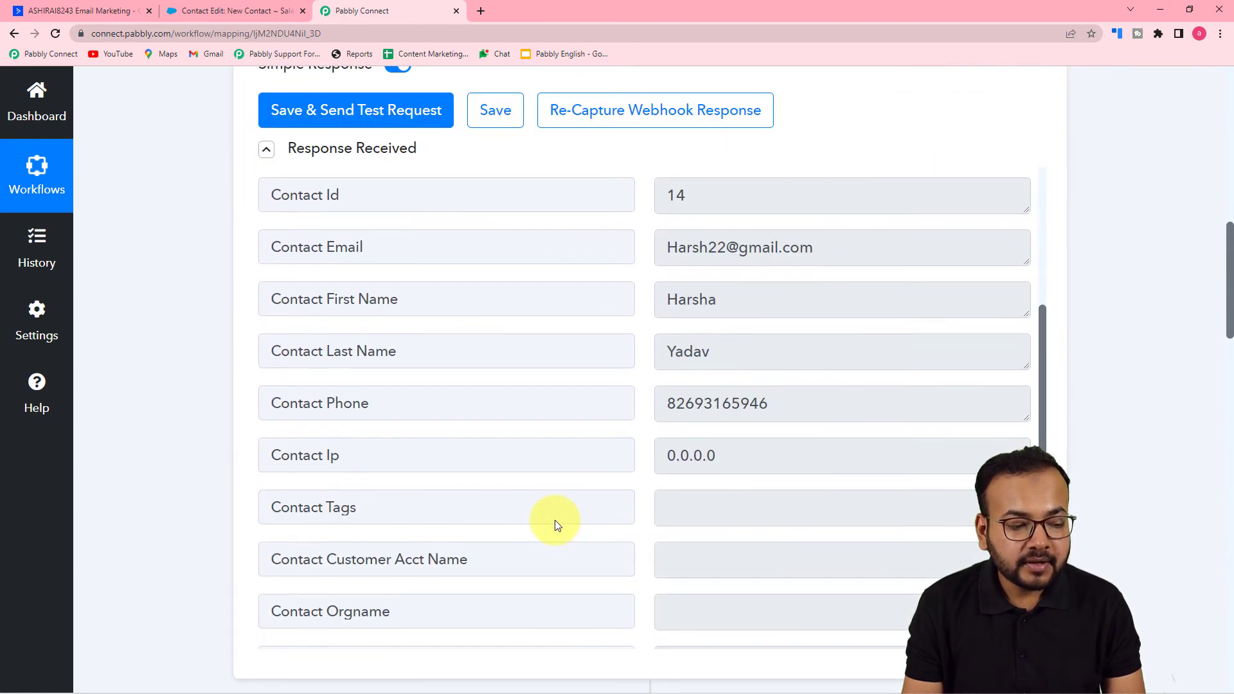
scroll(559, 520, "up", 3)
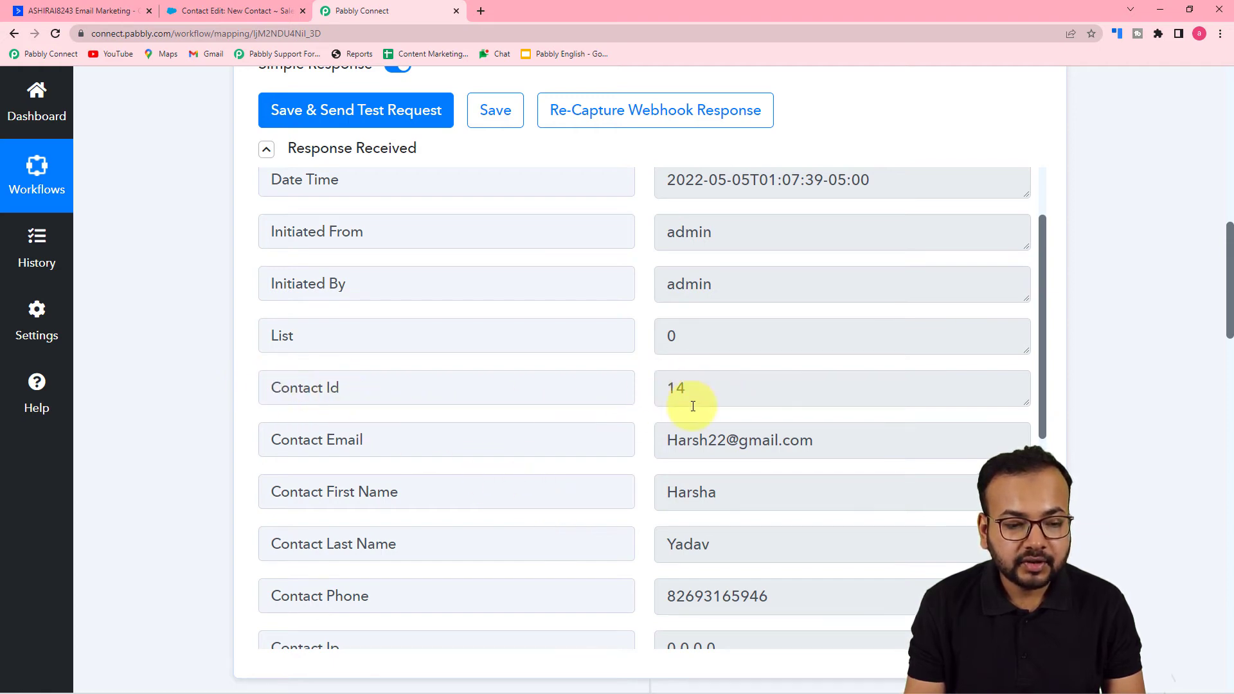
scroll(202, 394, "down", 10)
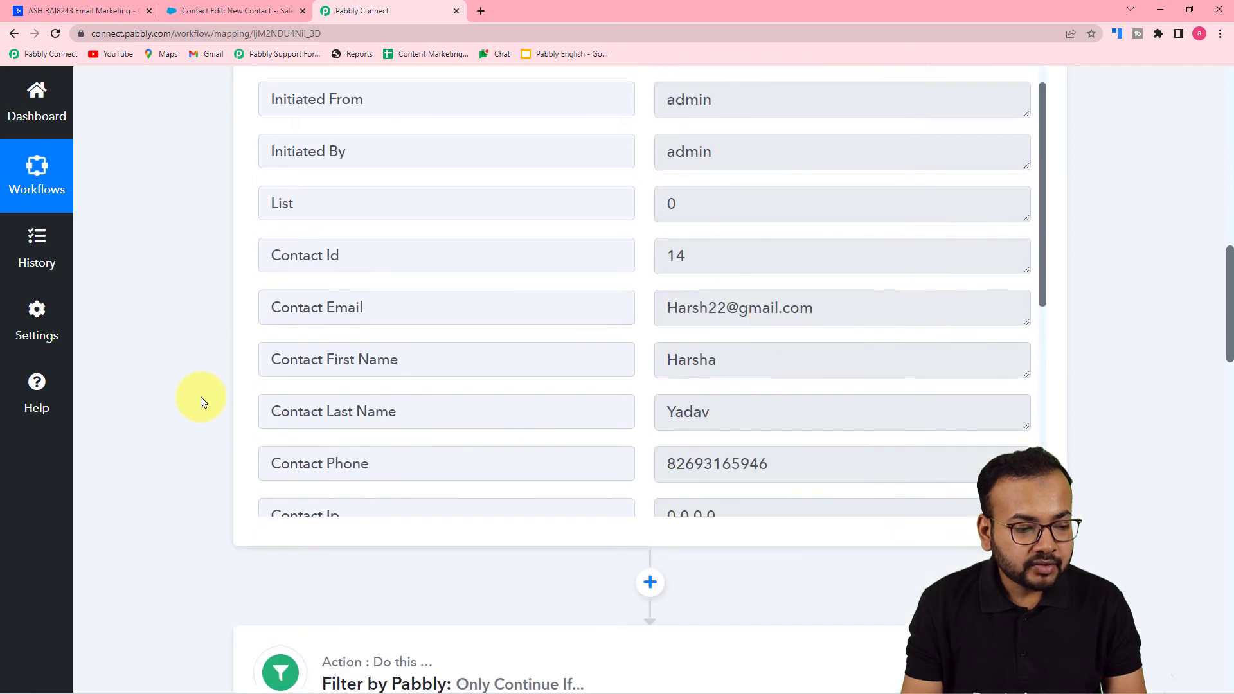
scroll(201, 400, "down", 10)
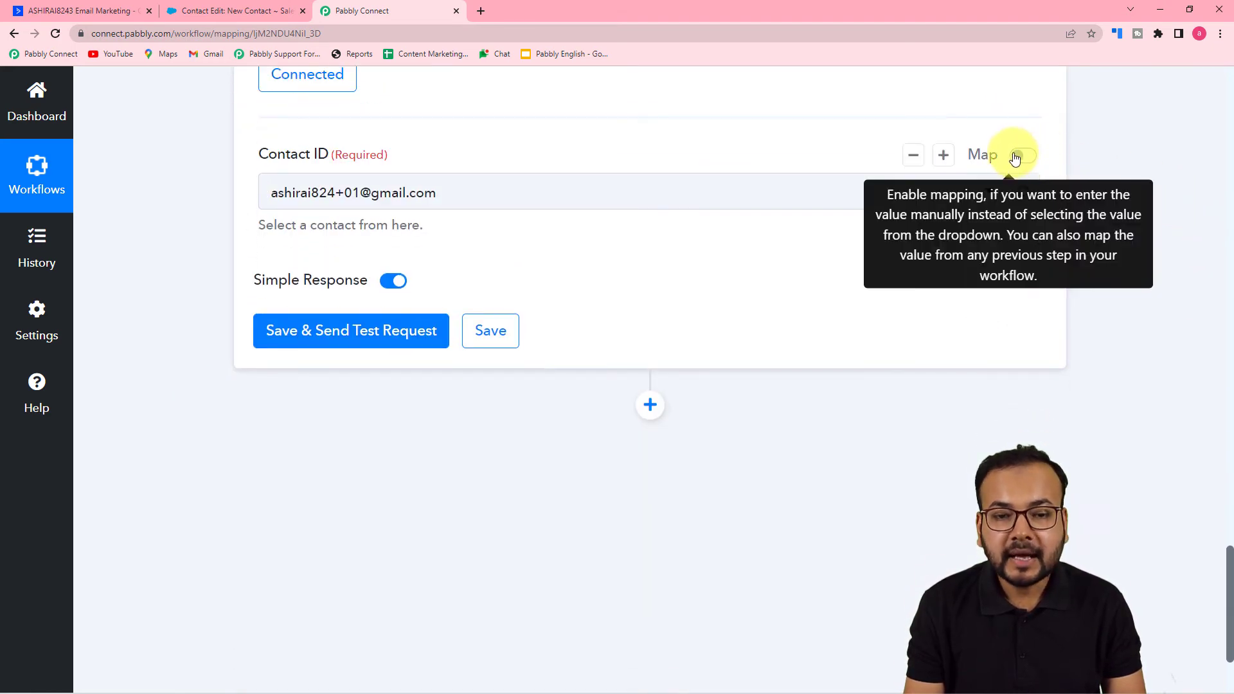
left_click(1023, 157)
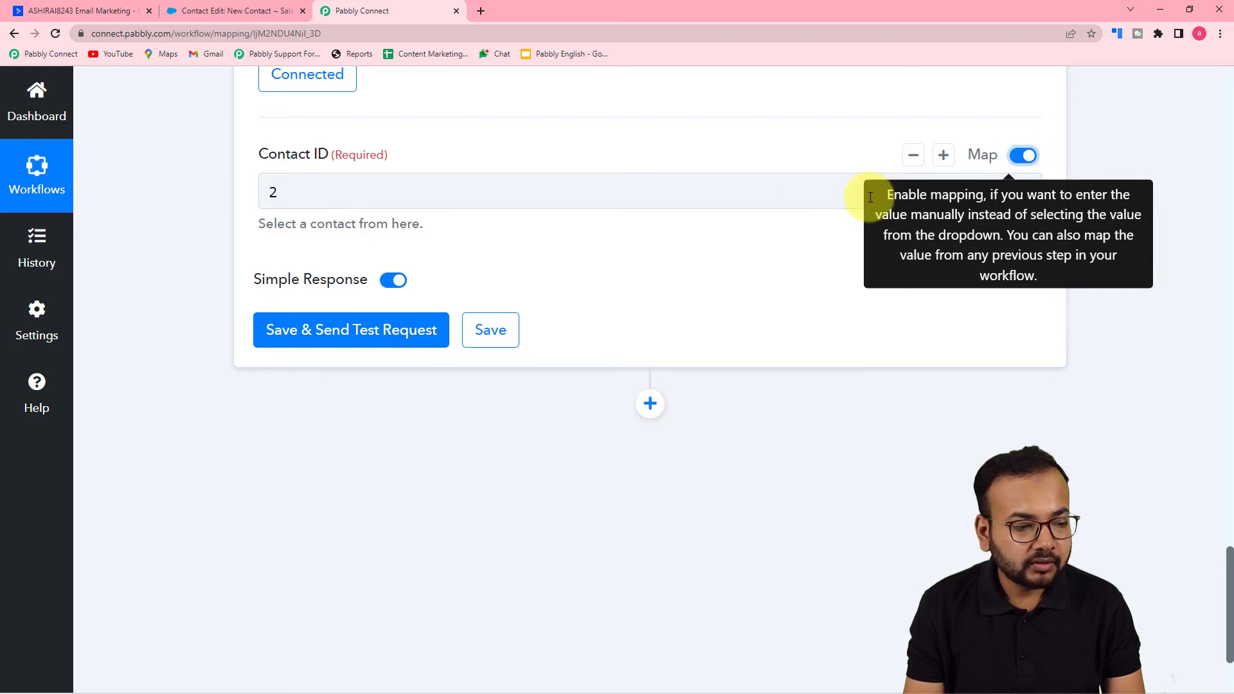
left_click(525, 193)
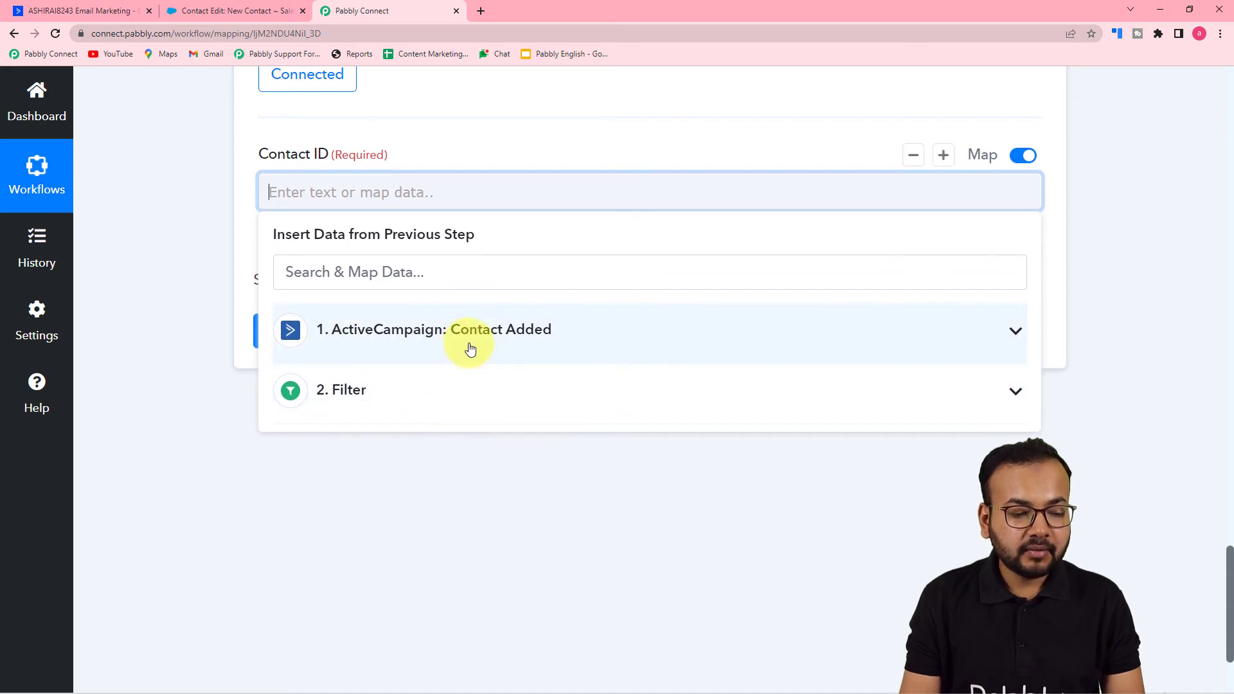
left_click(469, 345)
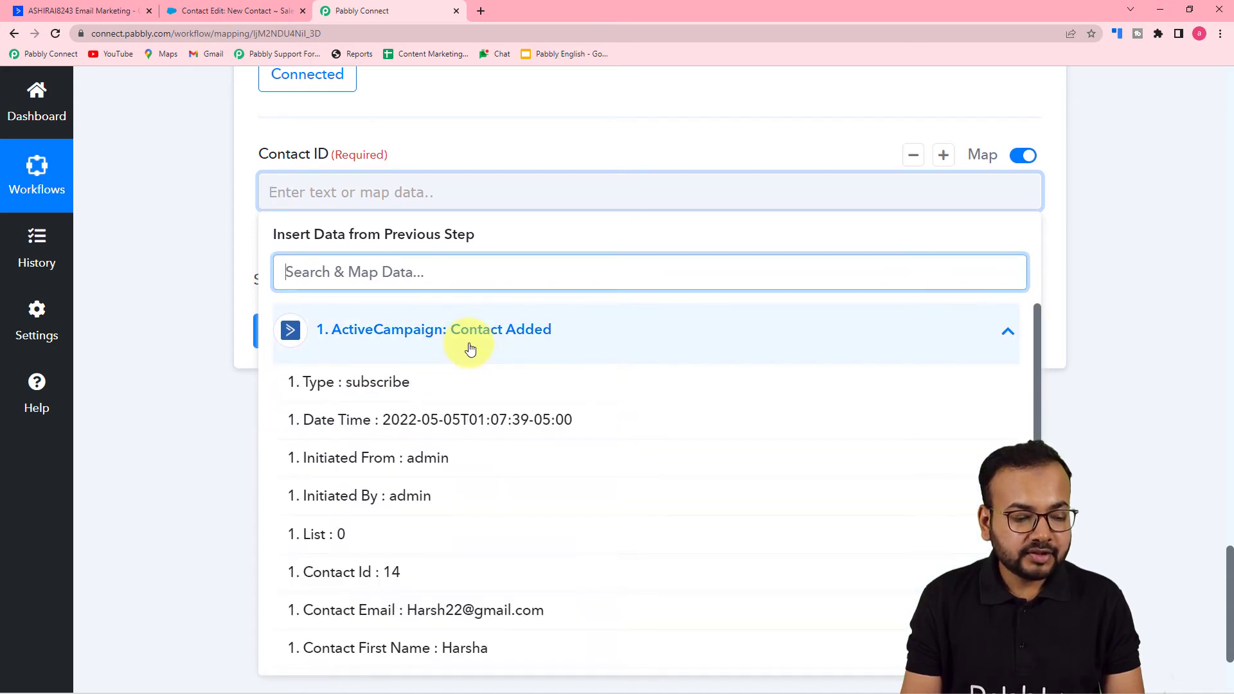
left_click(388, 578)
left_click(138, 366)
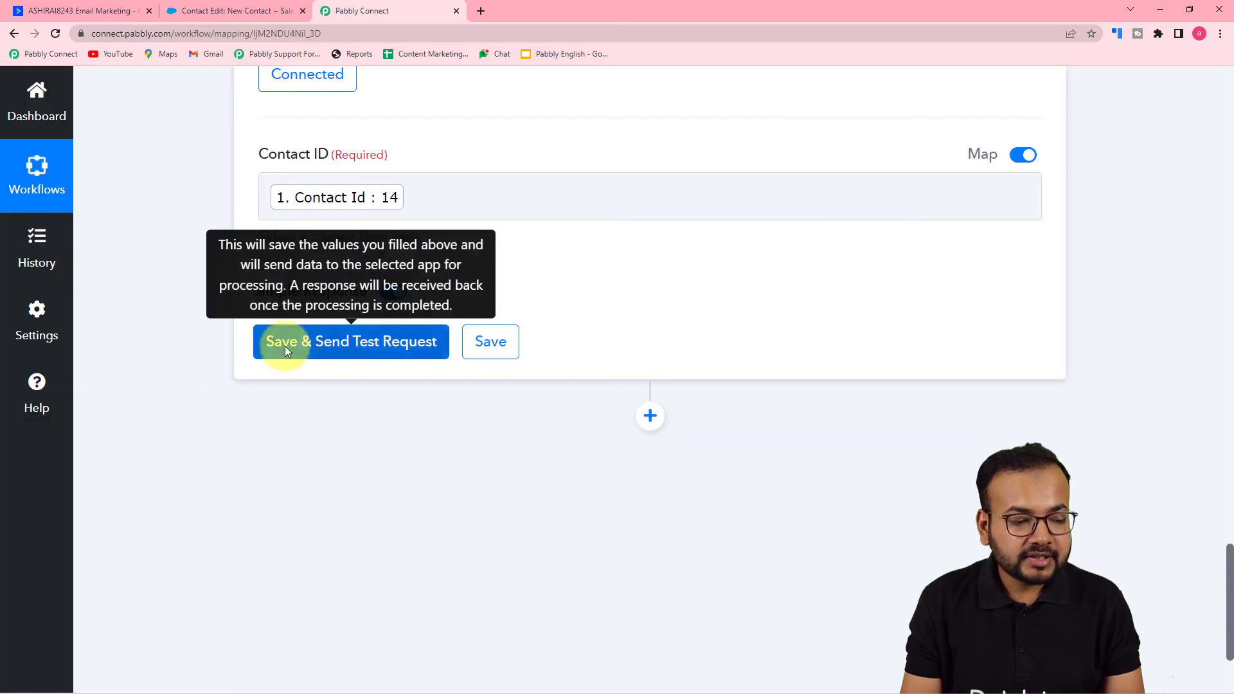
left_click(285, 346)
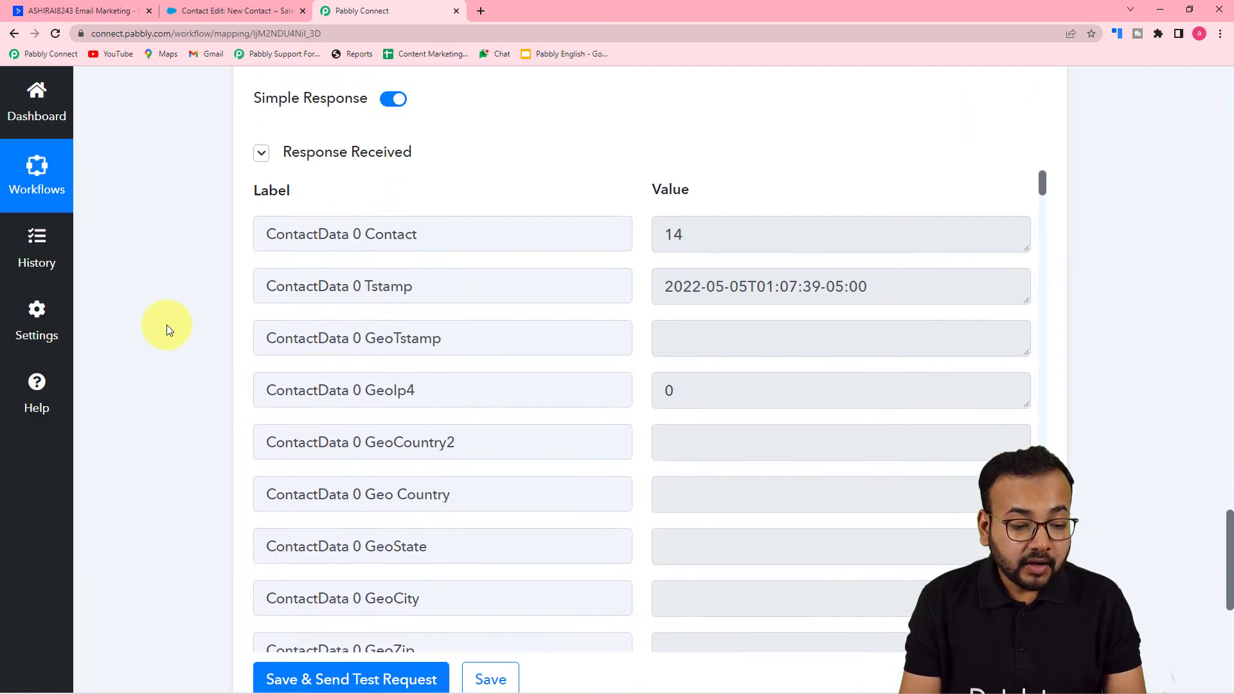
- Examine the Get a Contact response, from the ContactLists name fields through the address, city and country entries in FieldValues
scroll(167, 325, "down", 3)
scroll(543, 242, "down", 6)
scroll(543, 242, "down", 15)
scroll(542, 242, "down", 10)
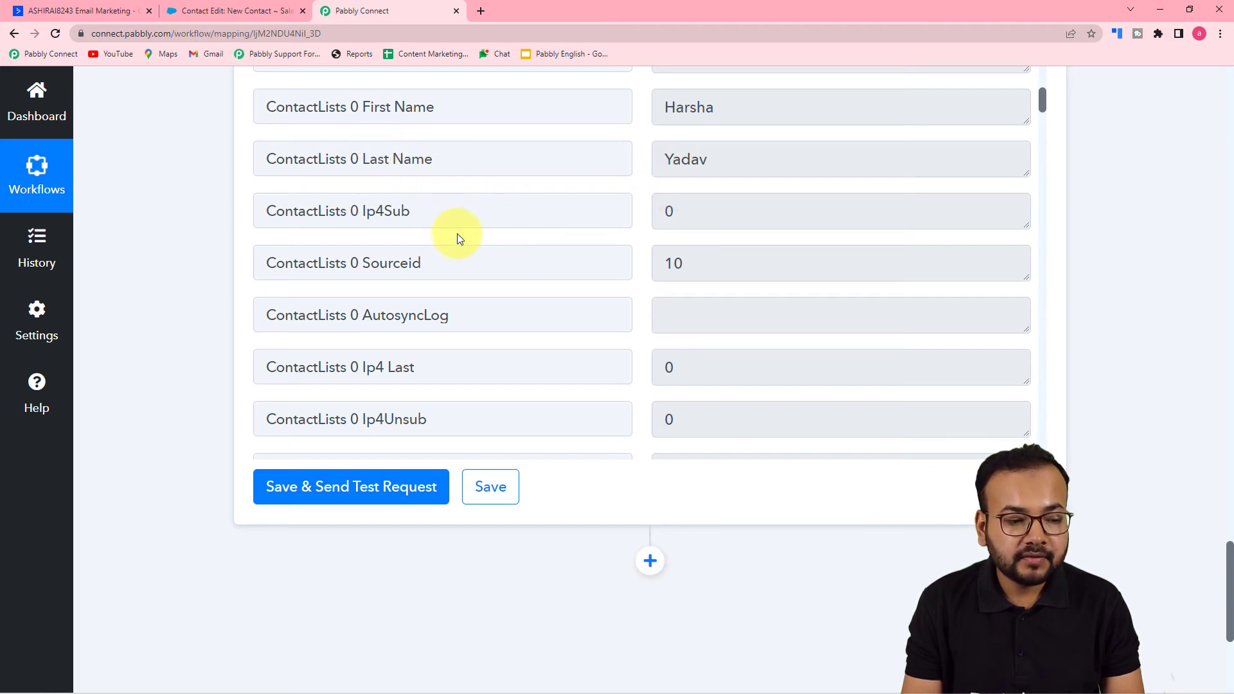
scroll(459, 239, "down", 5)
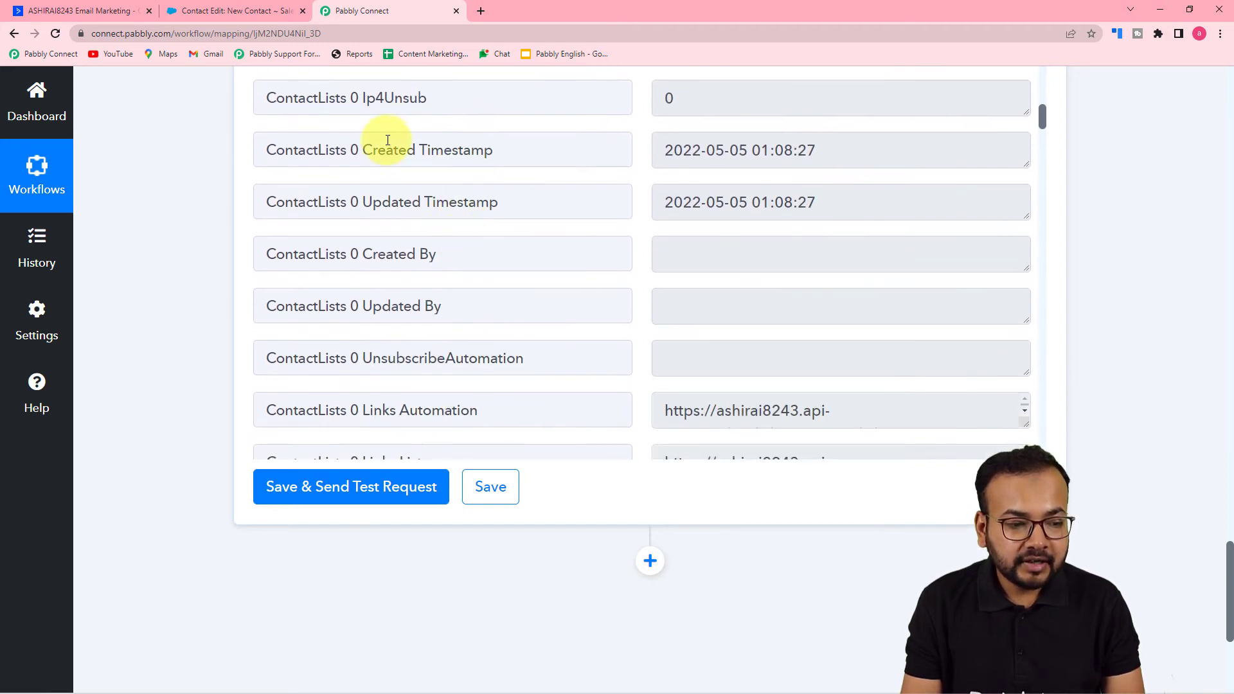
scroll(474, 202, "down", 5)
scroll(460, 277, "down", 9)
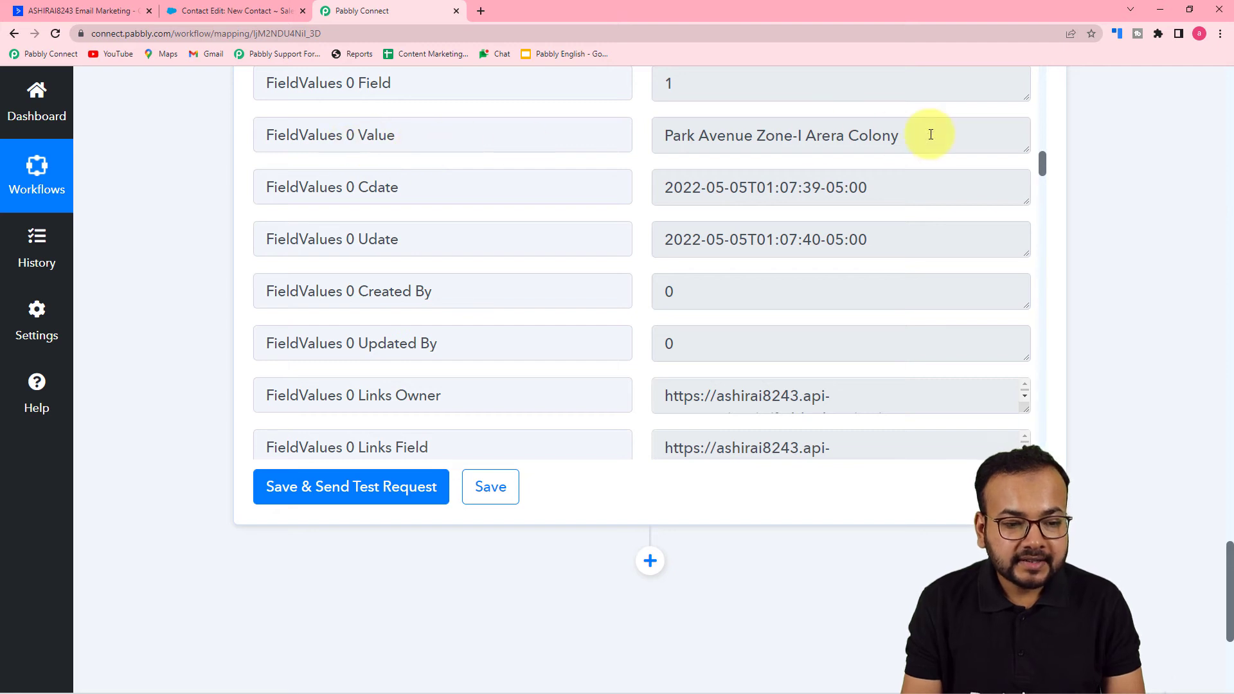
scroll(556, 164, "down", 9)
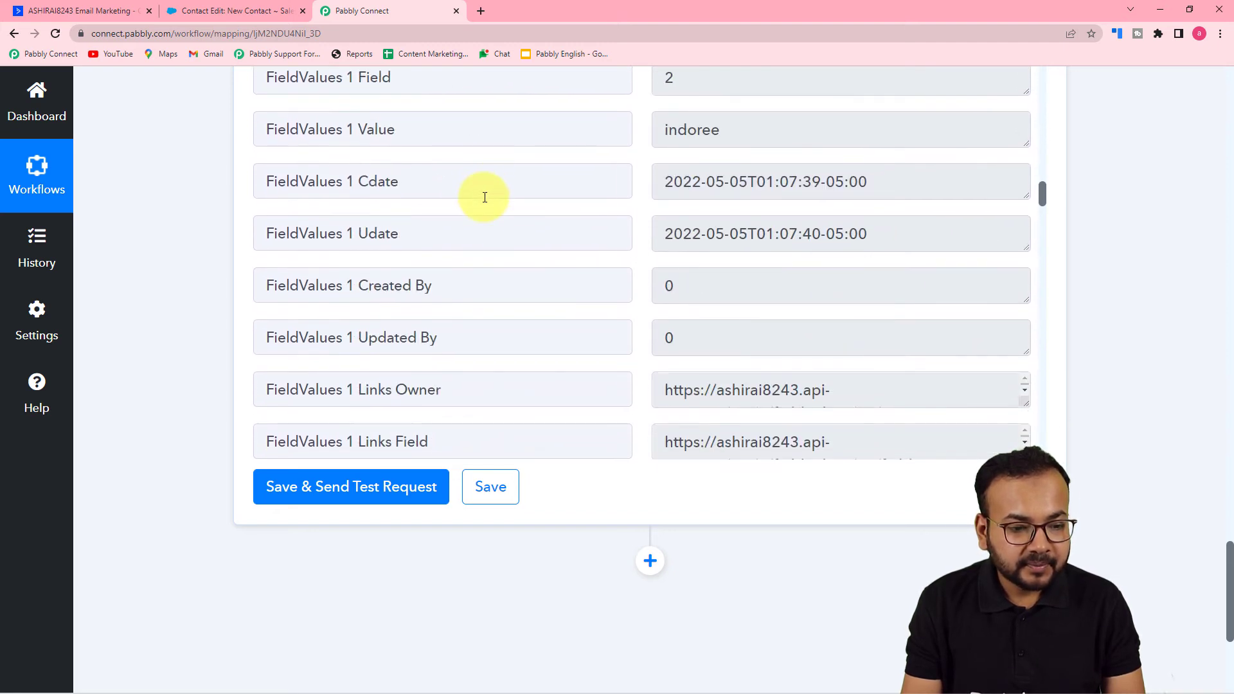
scroll(510, 224, "down", 8)
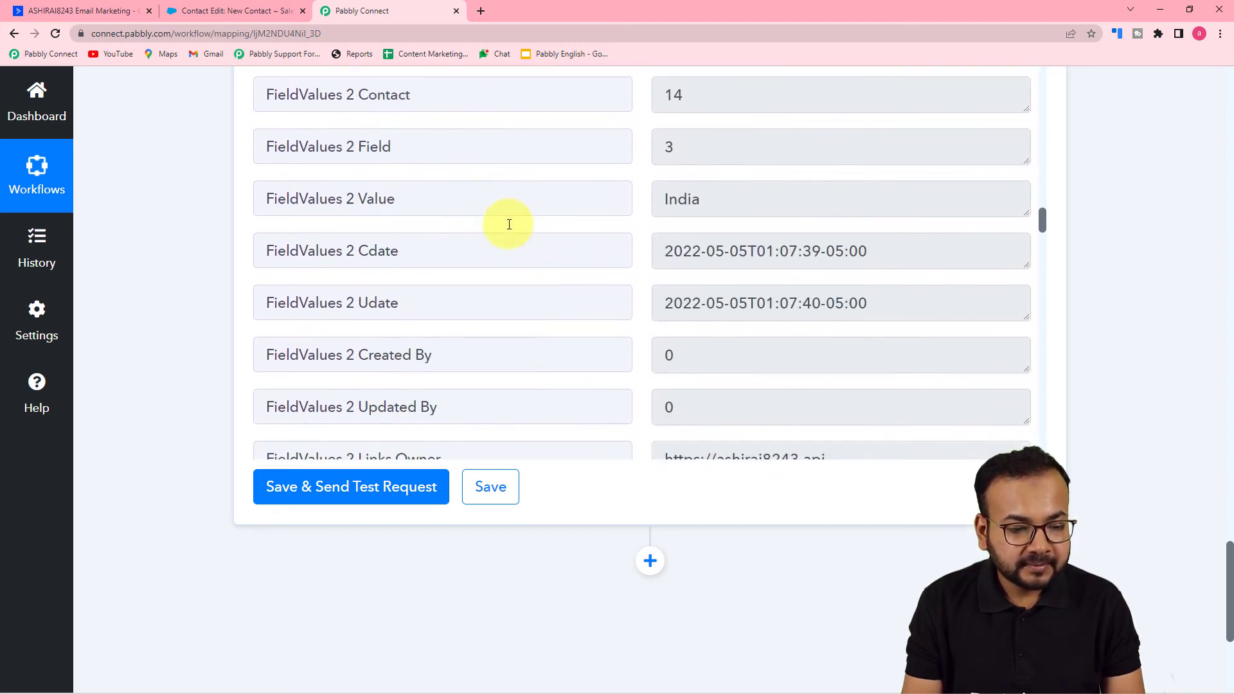
scroll(497, 257, "down", 2)
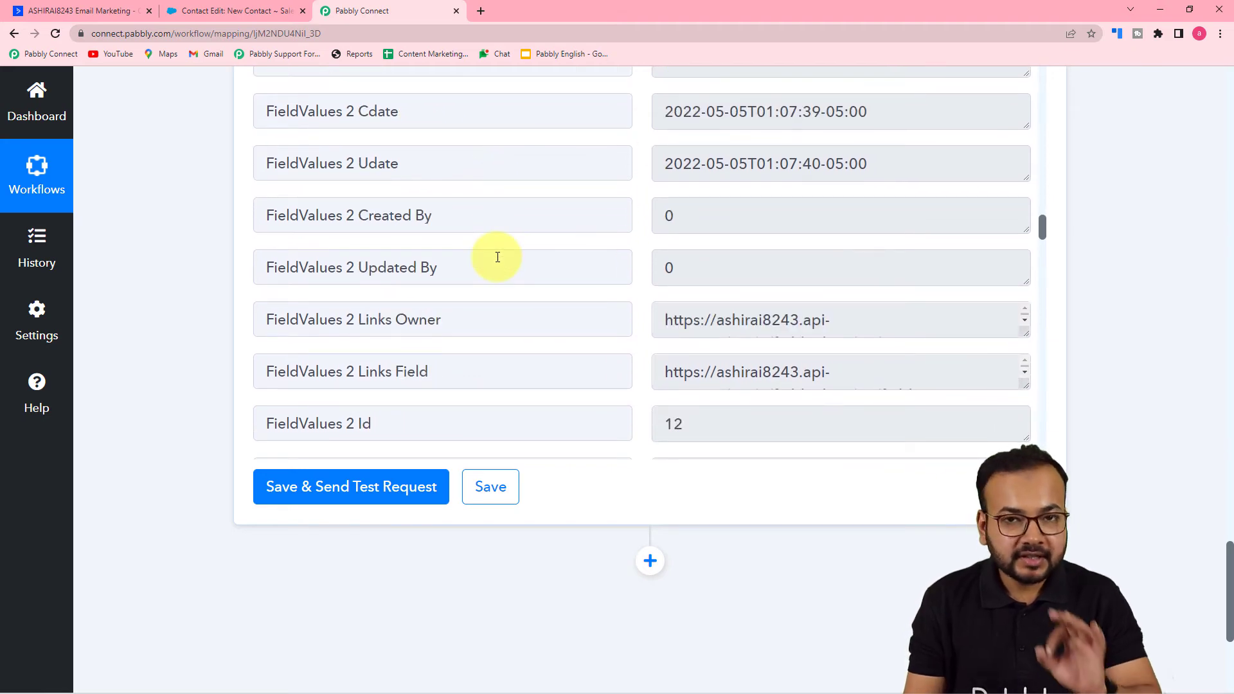
scroll(558, 293, "up", 3)
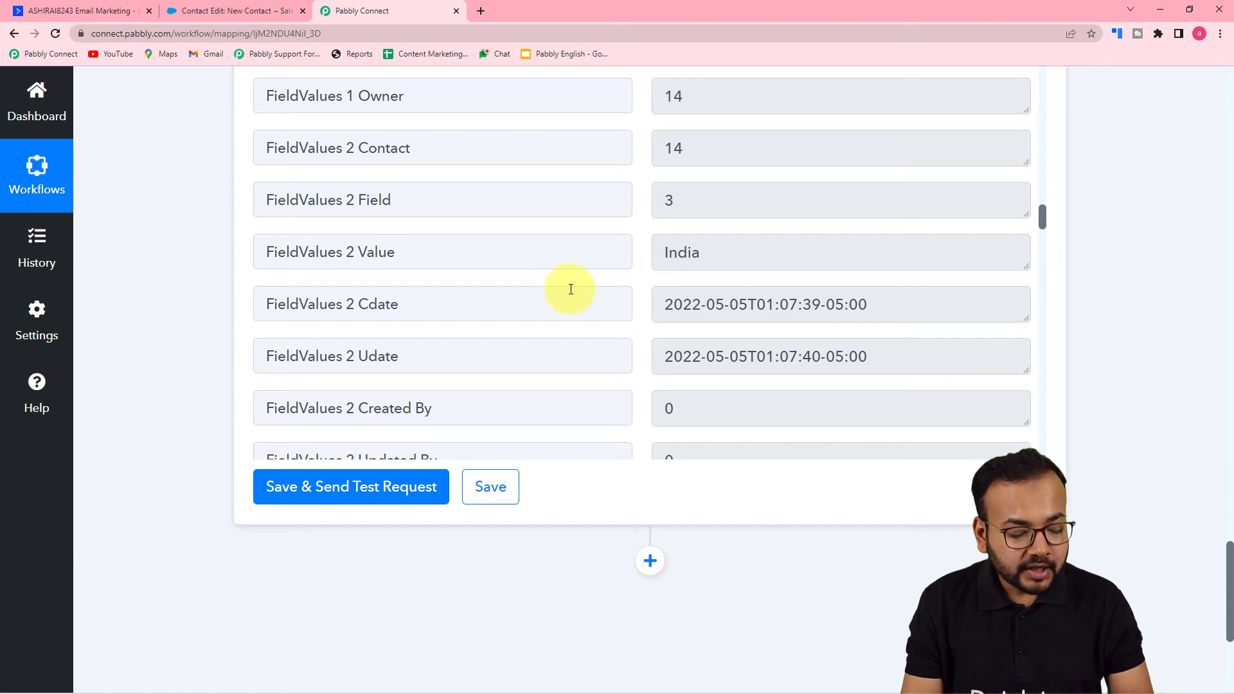
- Add an action step after Get a Contact, choosing Salesforce as the app and Create Contact as the action event
scroll(222, 318, "down", 5)
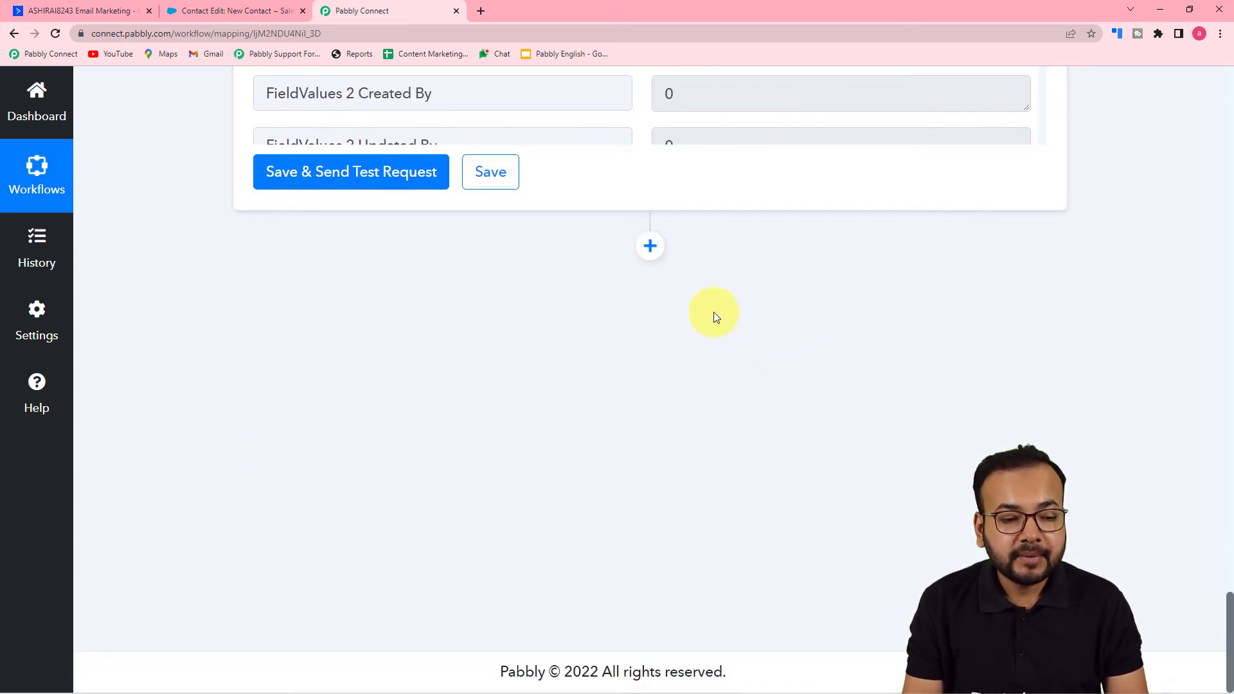
left_click(651, 248)
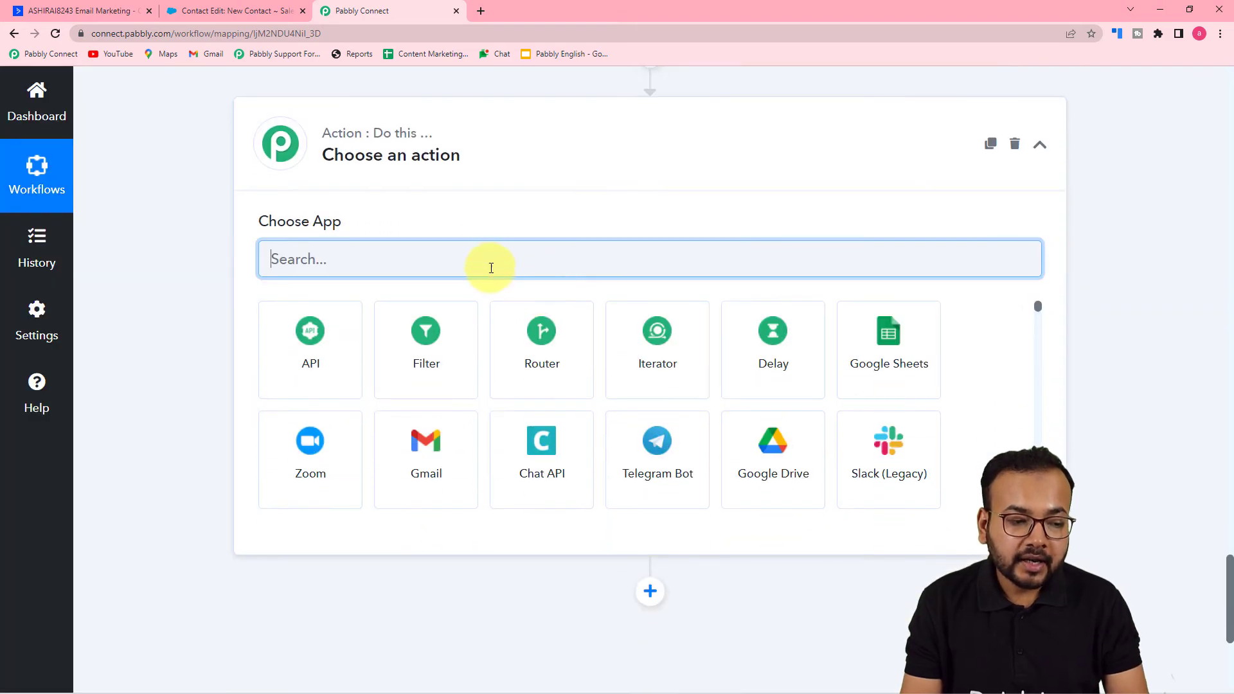
type("sal")
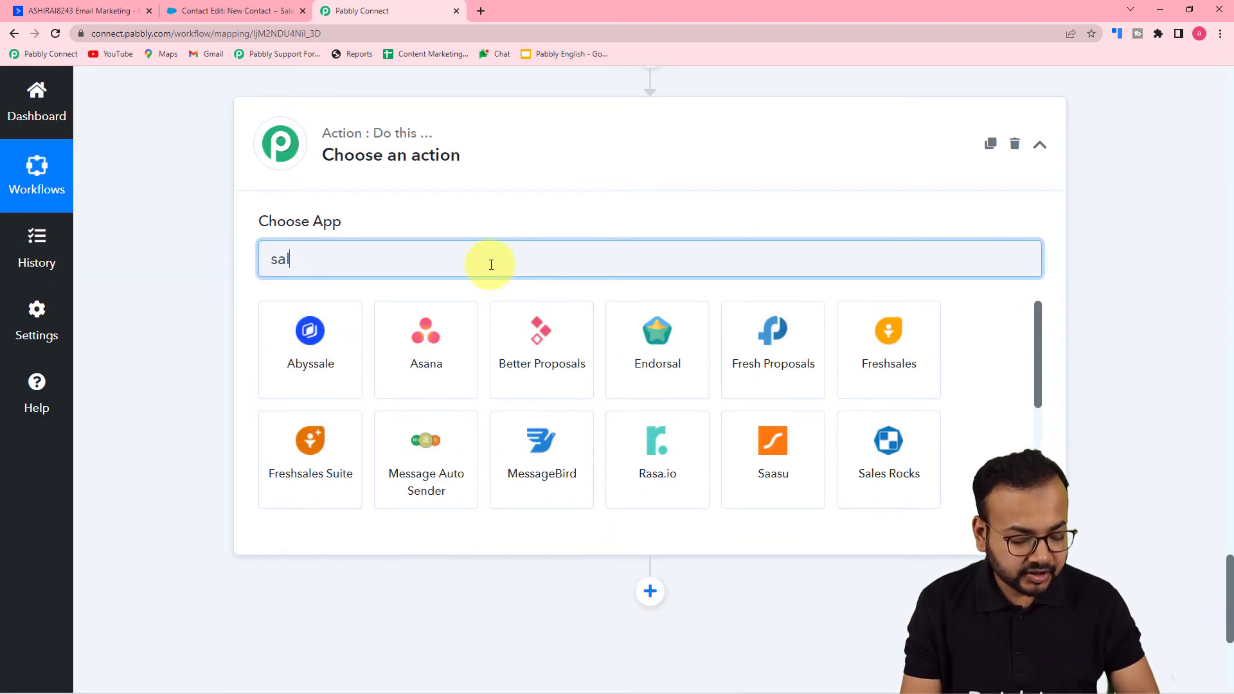
type("es")
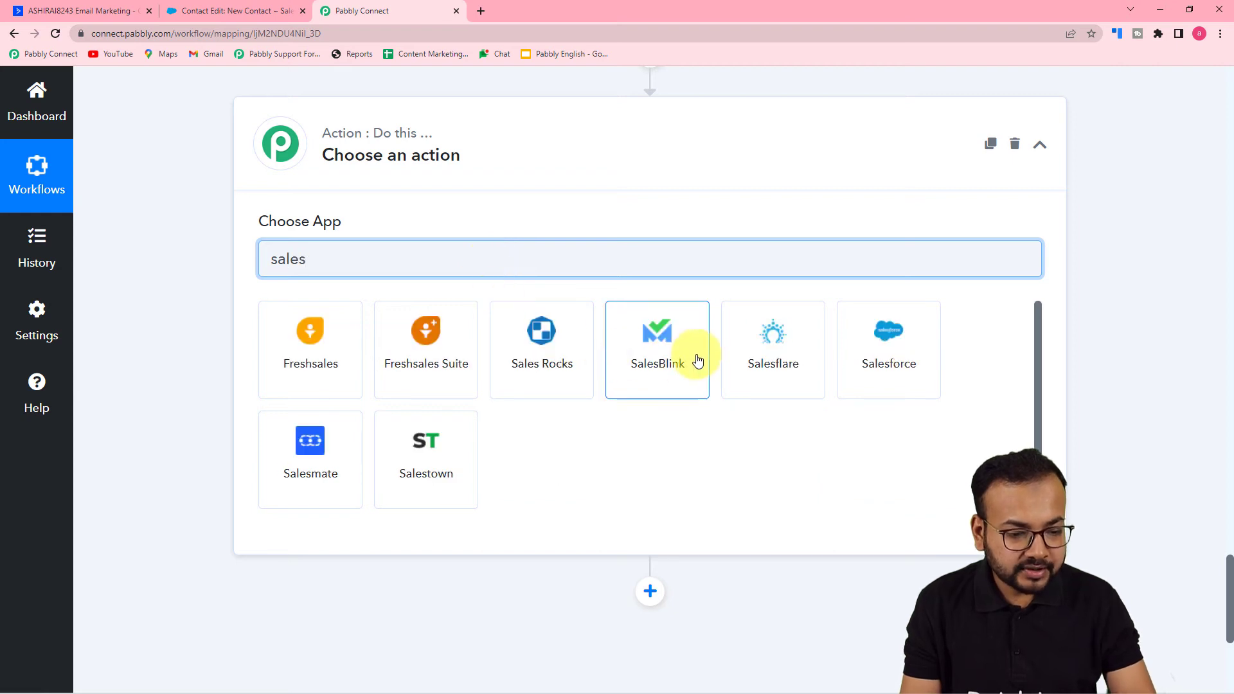
left_click(903, 369)
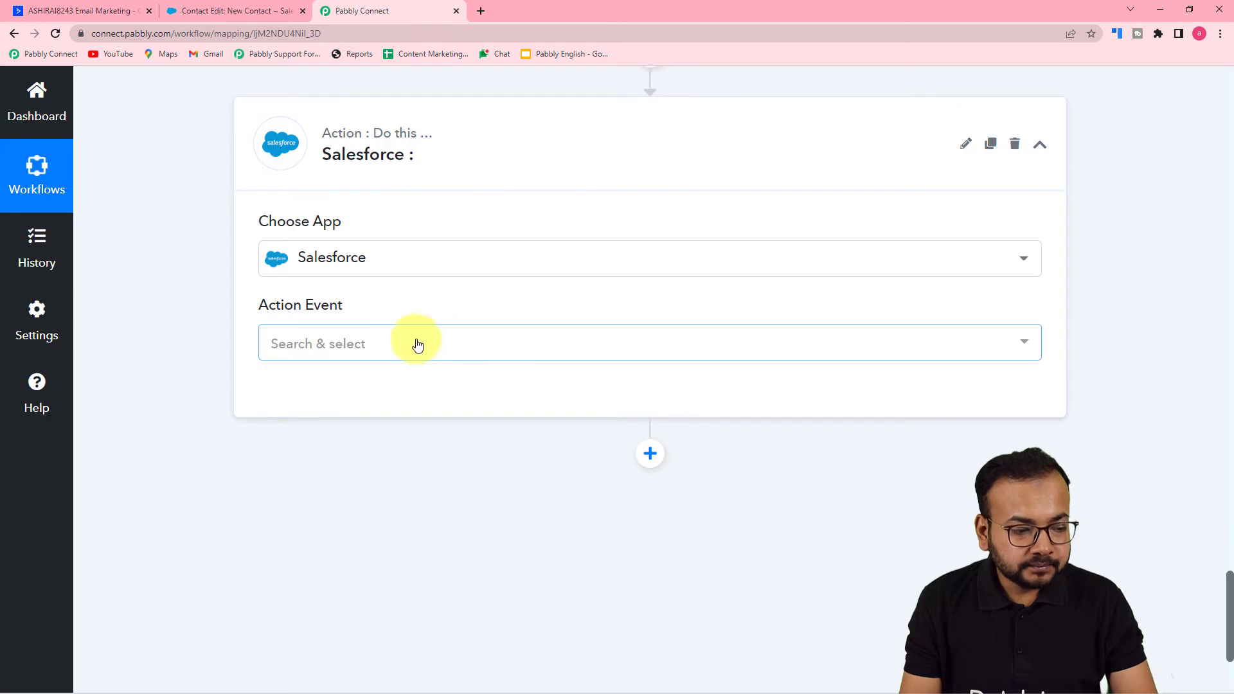
left_click(389, 350)
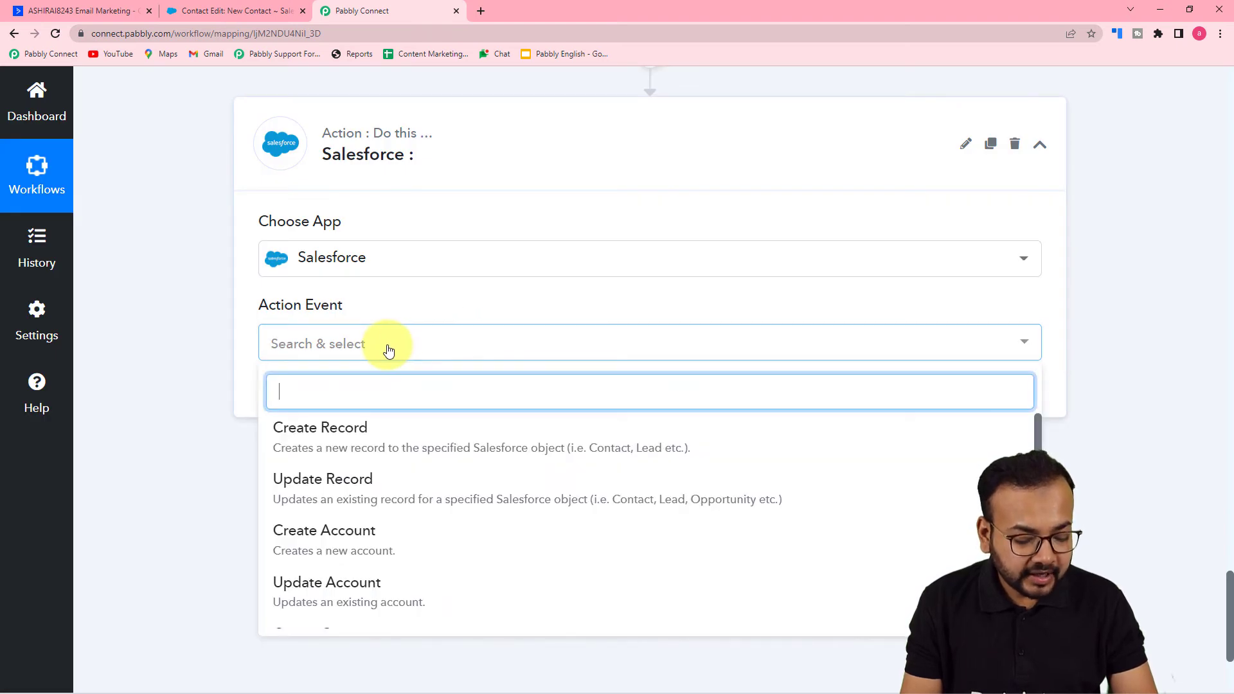
scroll(374, 539, "down", 3)
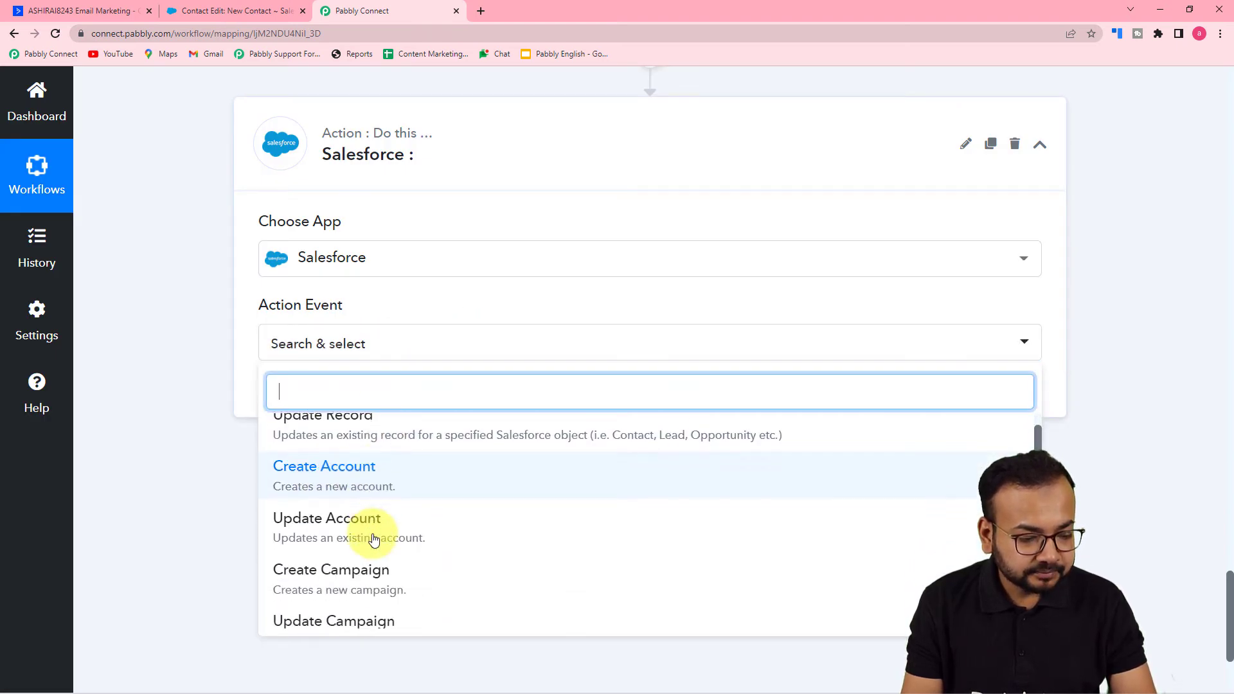
left_click(336, 551)
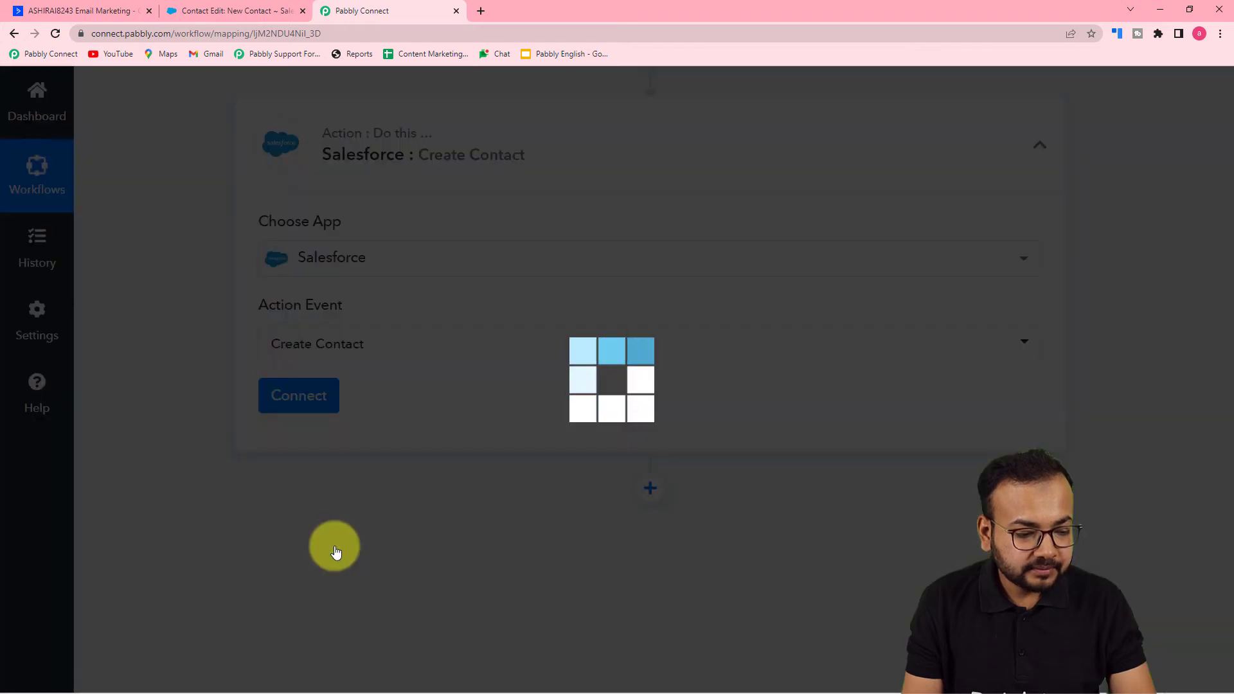
- Connect the Salesforce step through a new connection and allow Pabbly Connect access to the Salesforce account
left_click(286, 409)
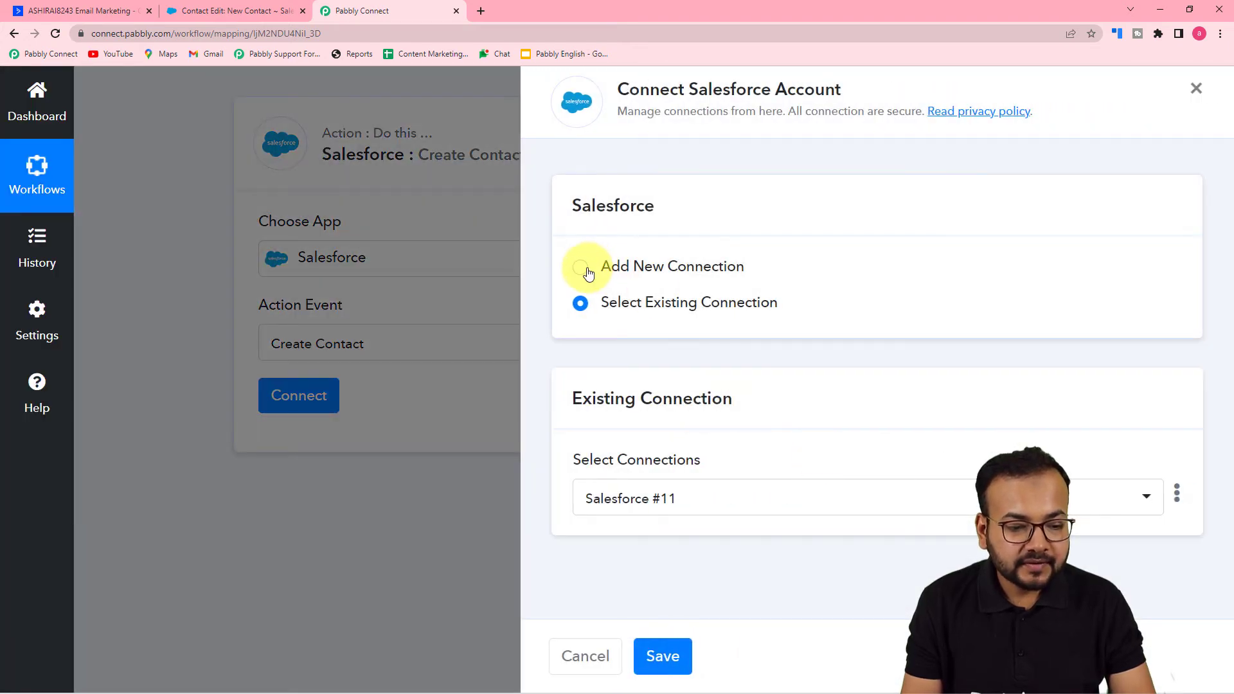
left_click(582, 269)
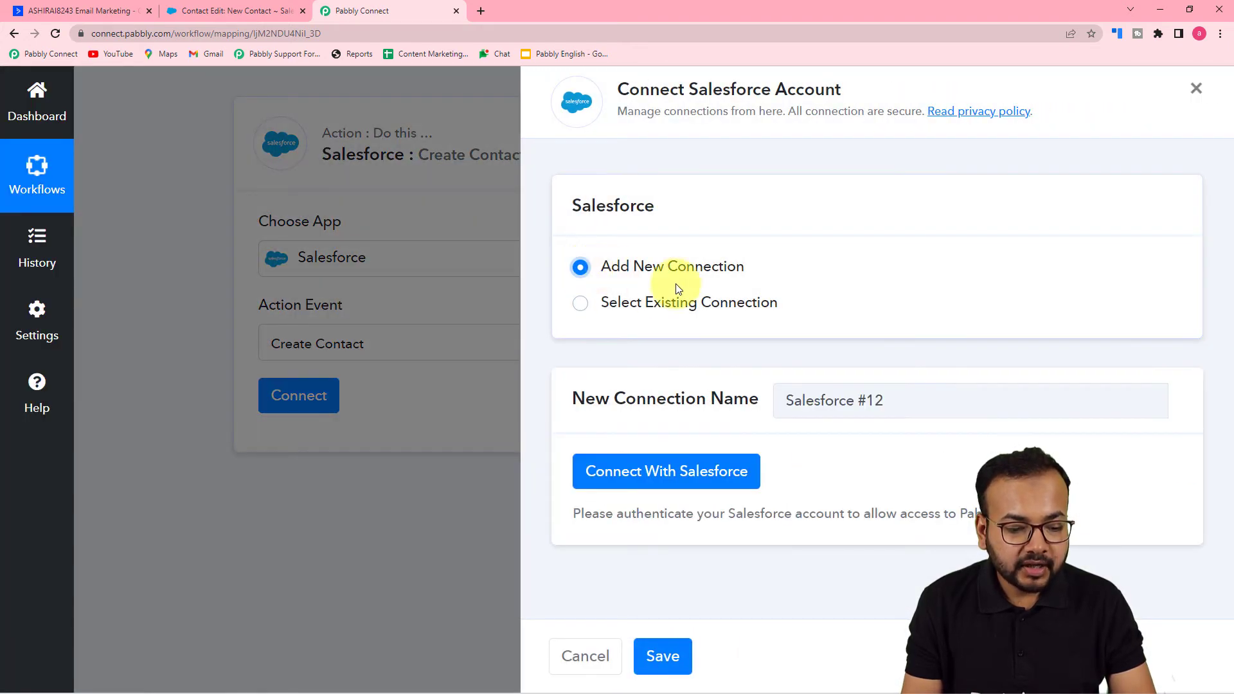
left_click(638, 479)
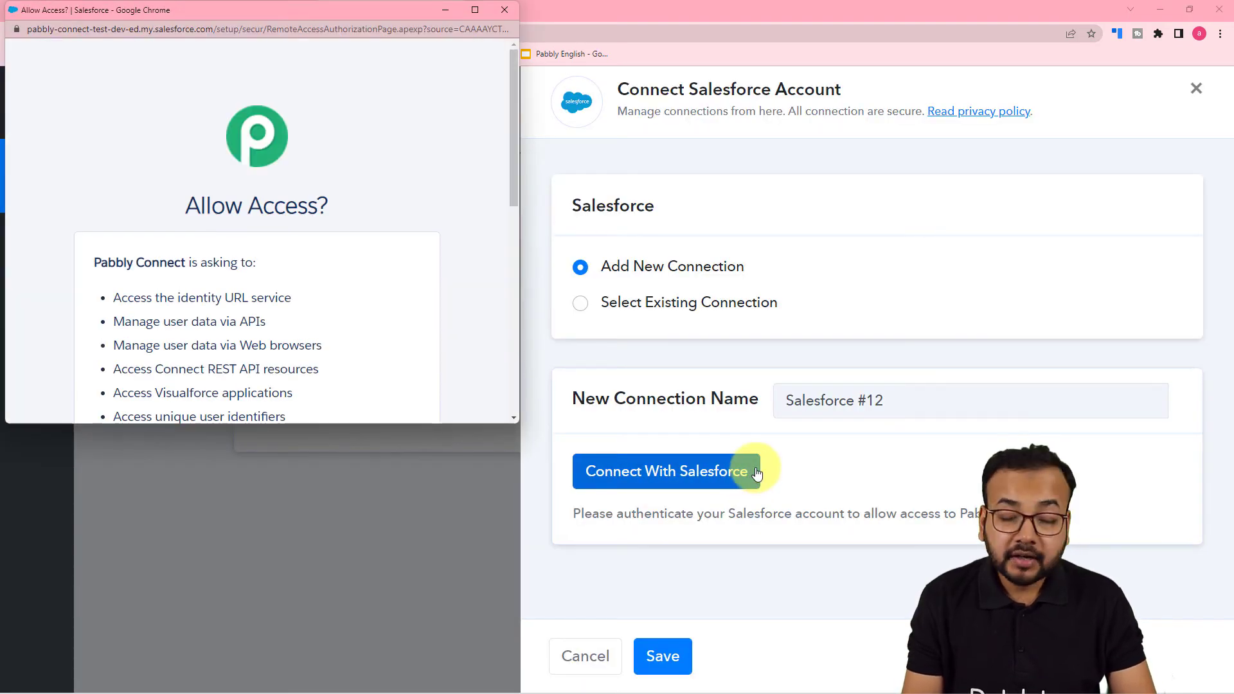
left_click_drag(302, 14, 635, 71)
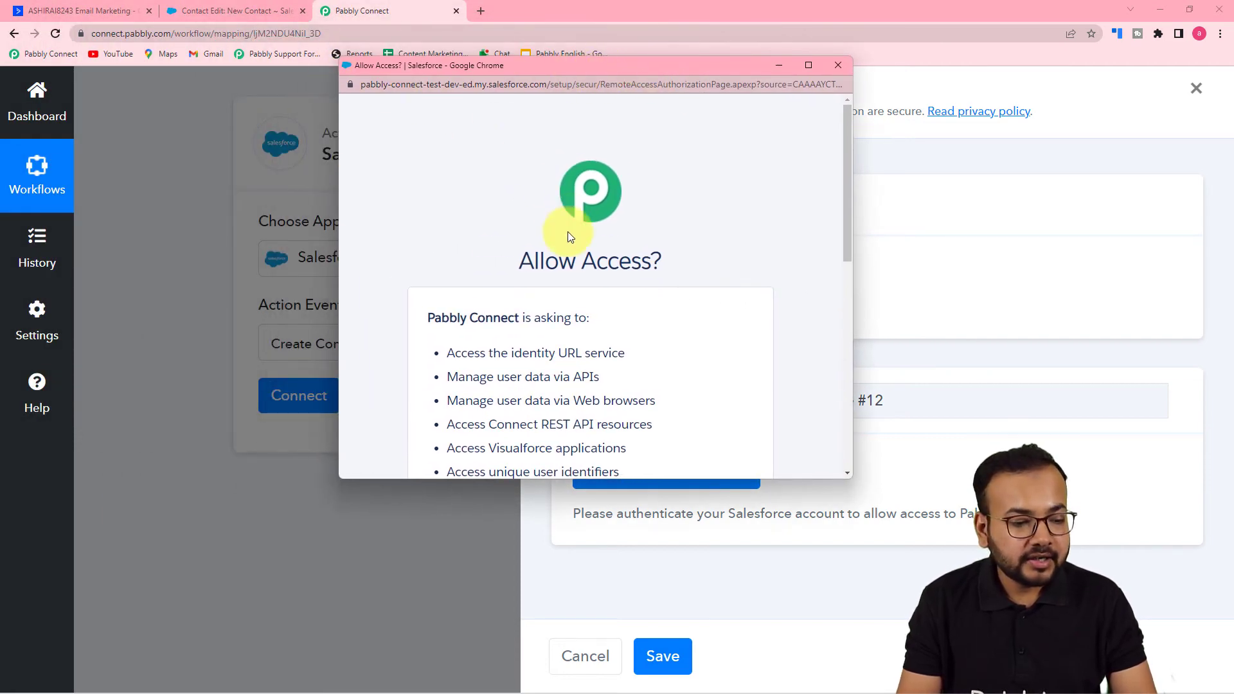
scroll(568, 236, "down", 1)
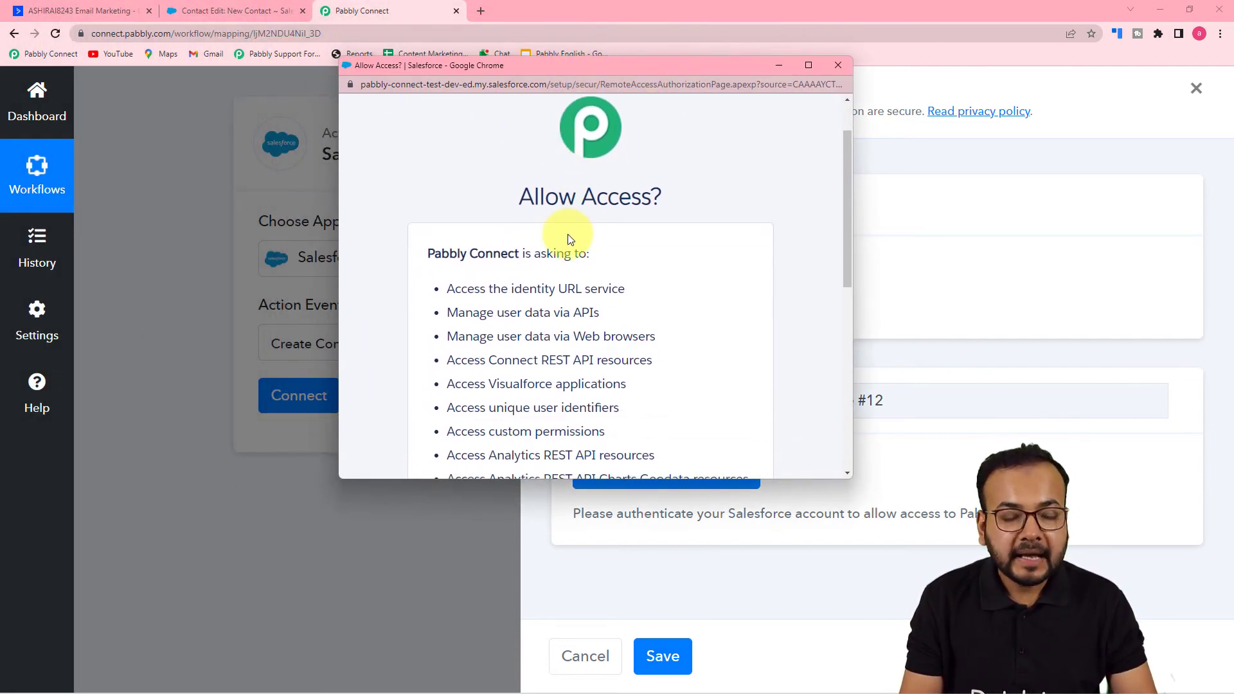
scroll(574, 240, "down", 1)
scroll(574, 240, "down", 5)
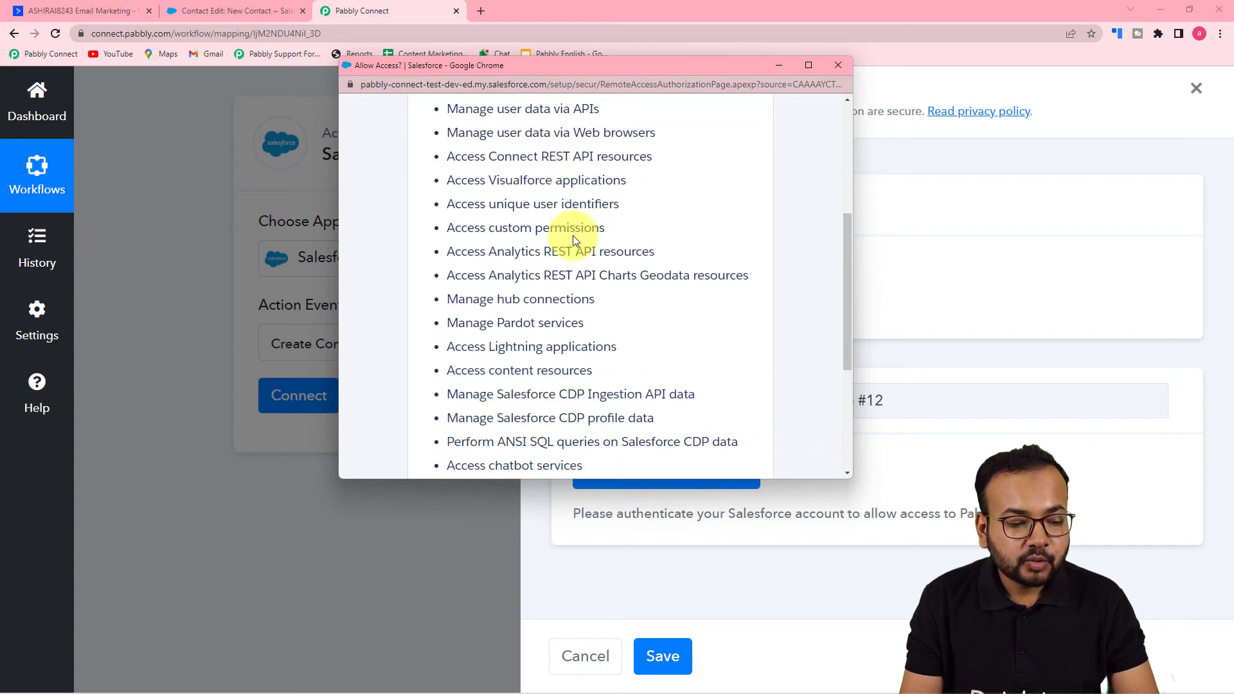
left_click(678, 410)
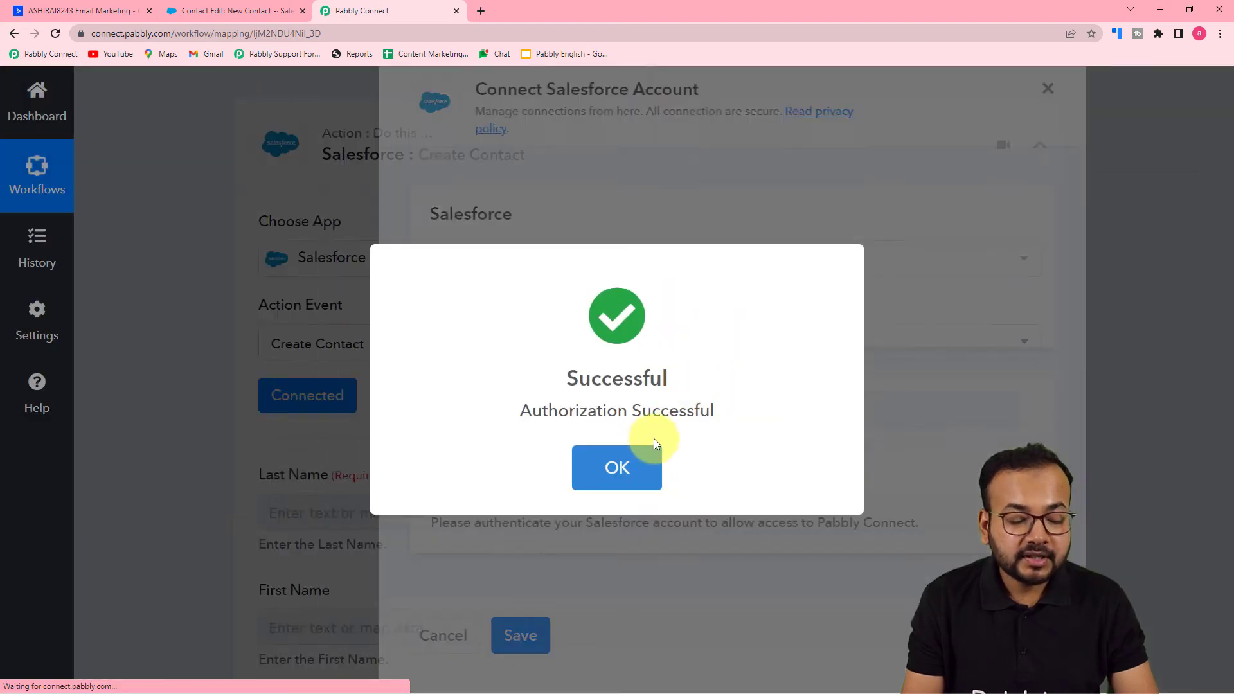
left_click(655, 446)
- Look over the Salesforce Create Contact fields, from Last Name and First Name through the Other Street, City and Country fields
scroll(206, 285, "down", 2)
scroll(145, 293, "down", 2)
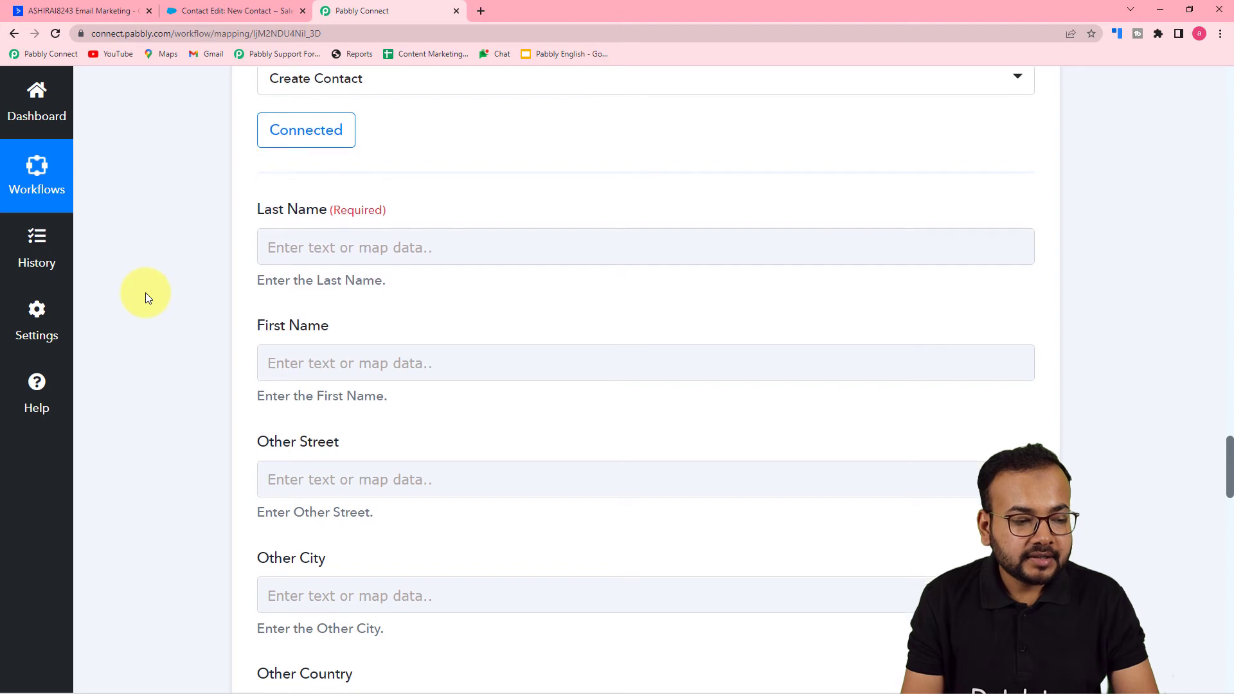
scroll(145, 292, "down", 1)
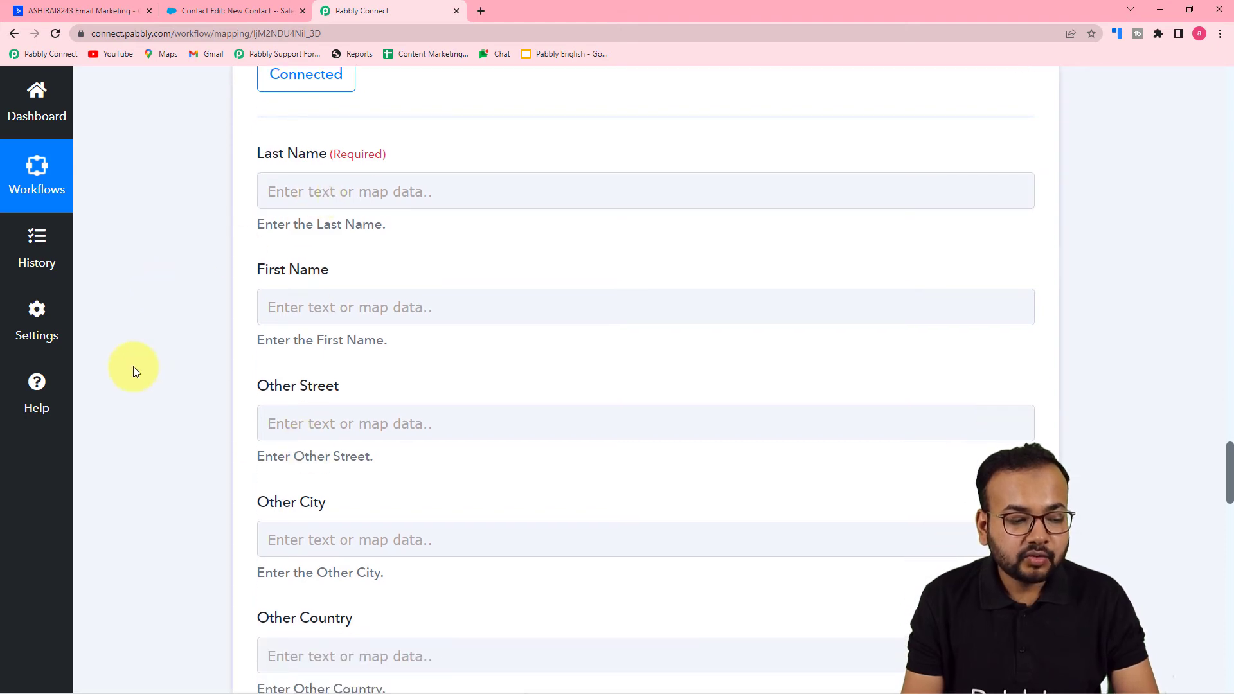
scroll(133, 371, "down", 2)
scroll(138, 361, "up", 16)
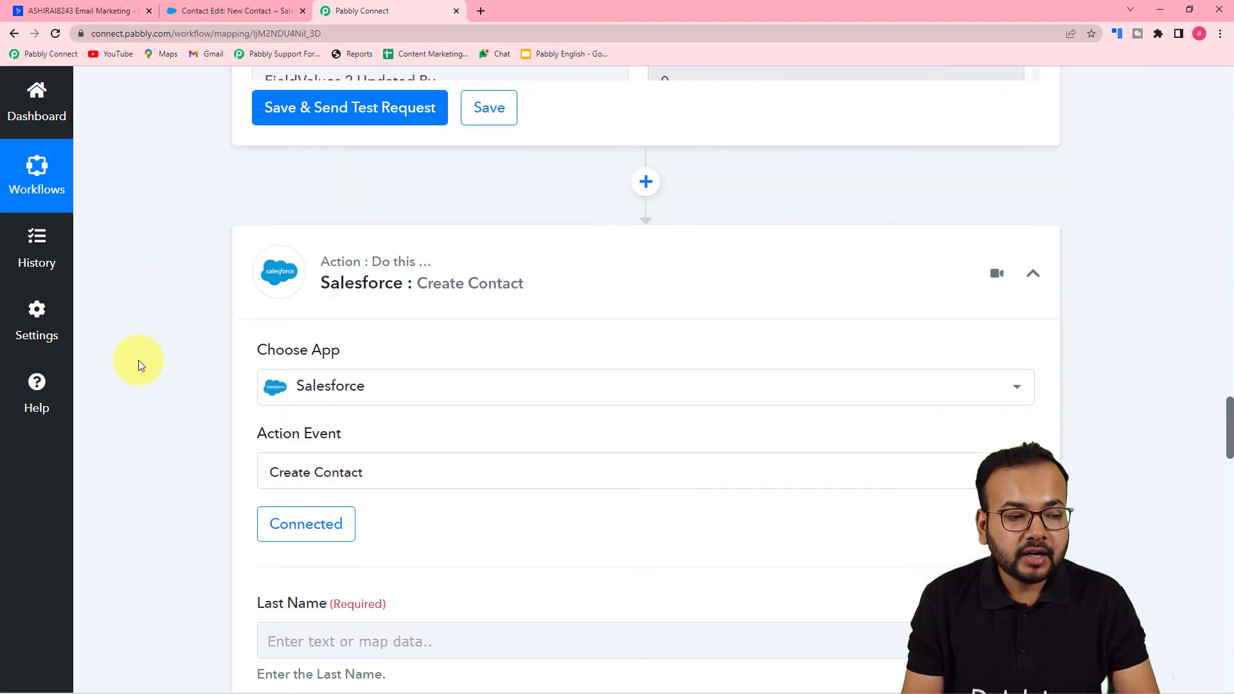
- Map the Salesforce Last Name field to the ContactLists 0 Last Name value from the Get a Contact step
scroll(139, 360, "up", 15)
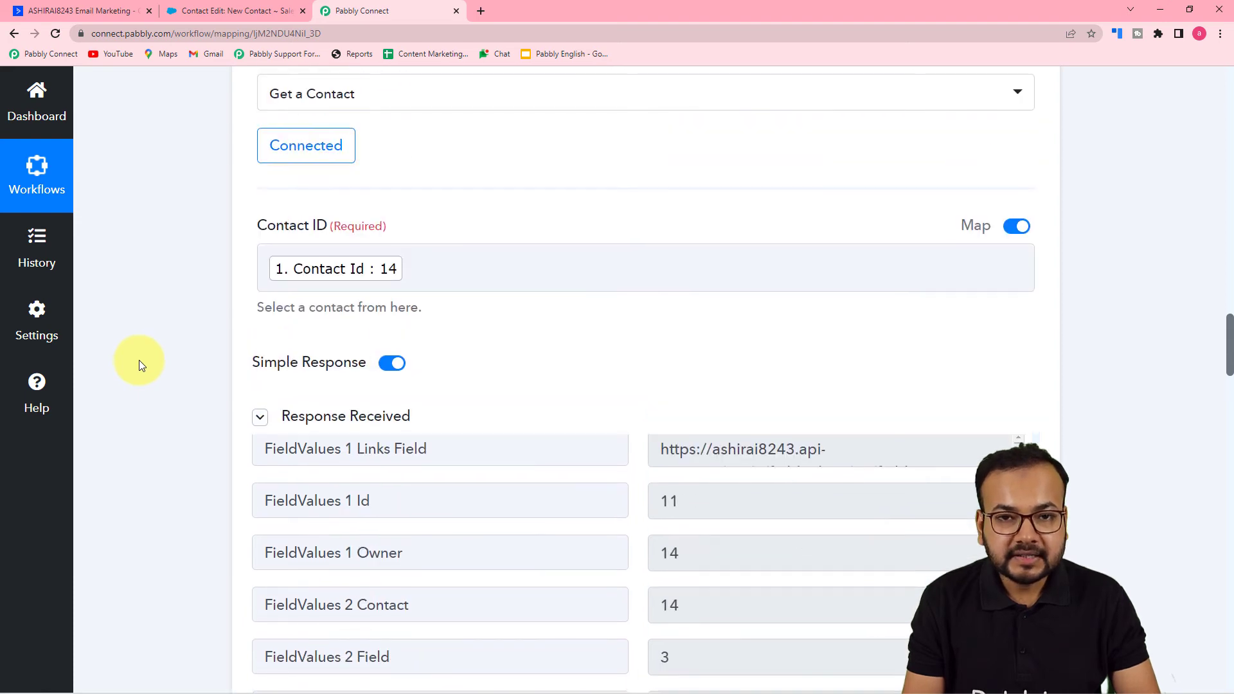
scroll(139, 360, "up", 6)
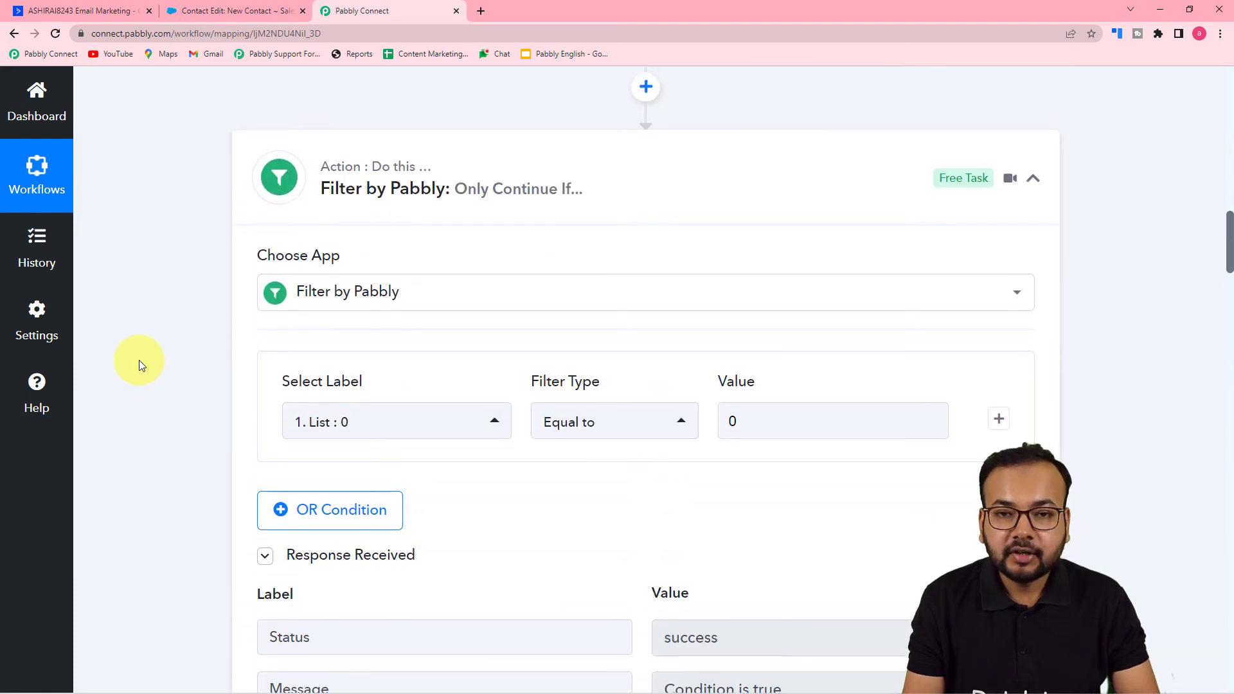
scroll(139, 360, "down", 6)
scroll(139, 360, "down", 20)
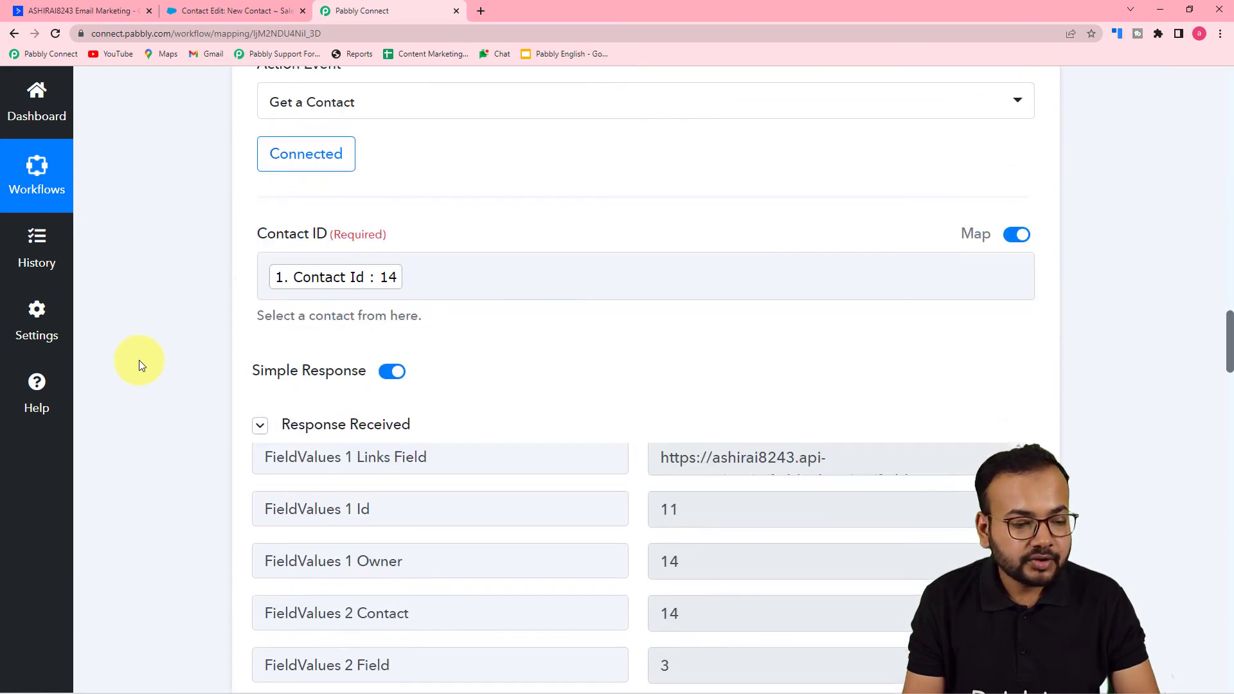
scroll(139, 360, "down", 8)
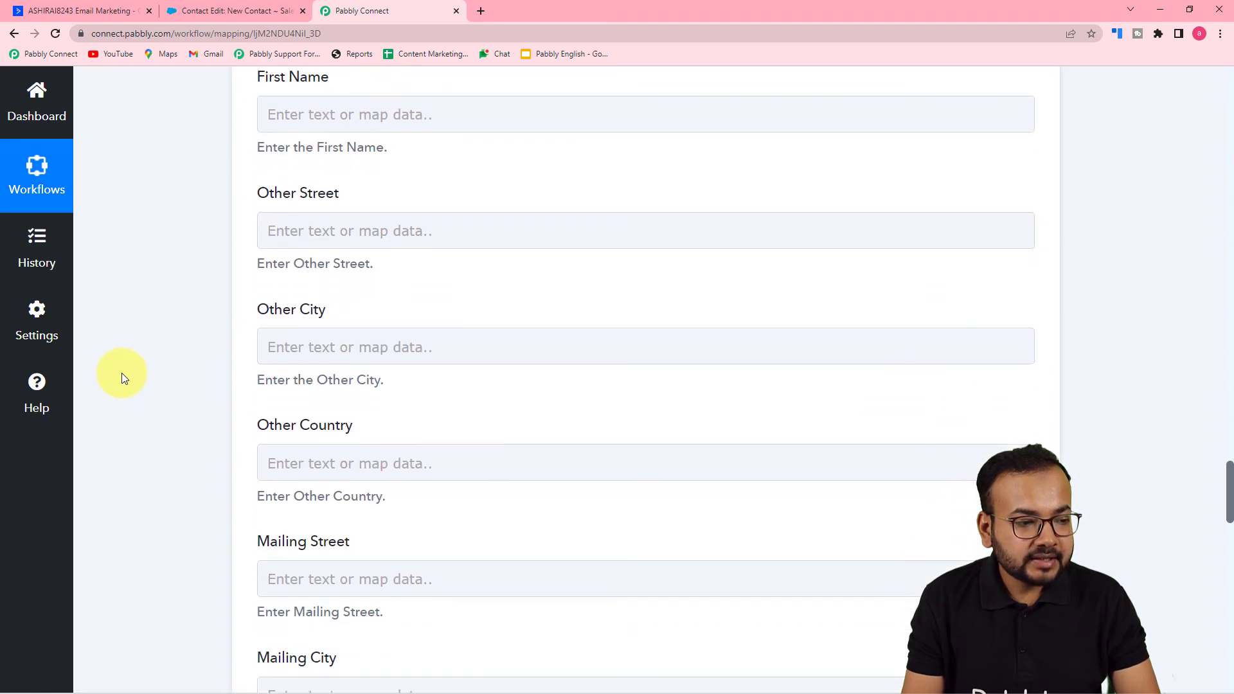
scroll(126, 369, "up", 4)
left_click(333, 263)
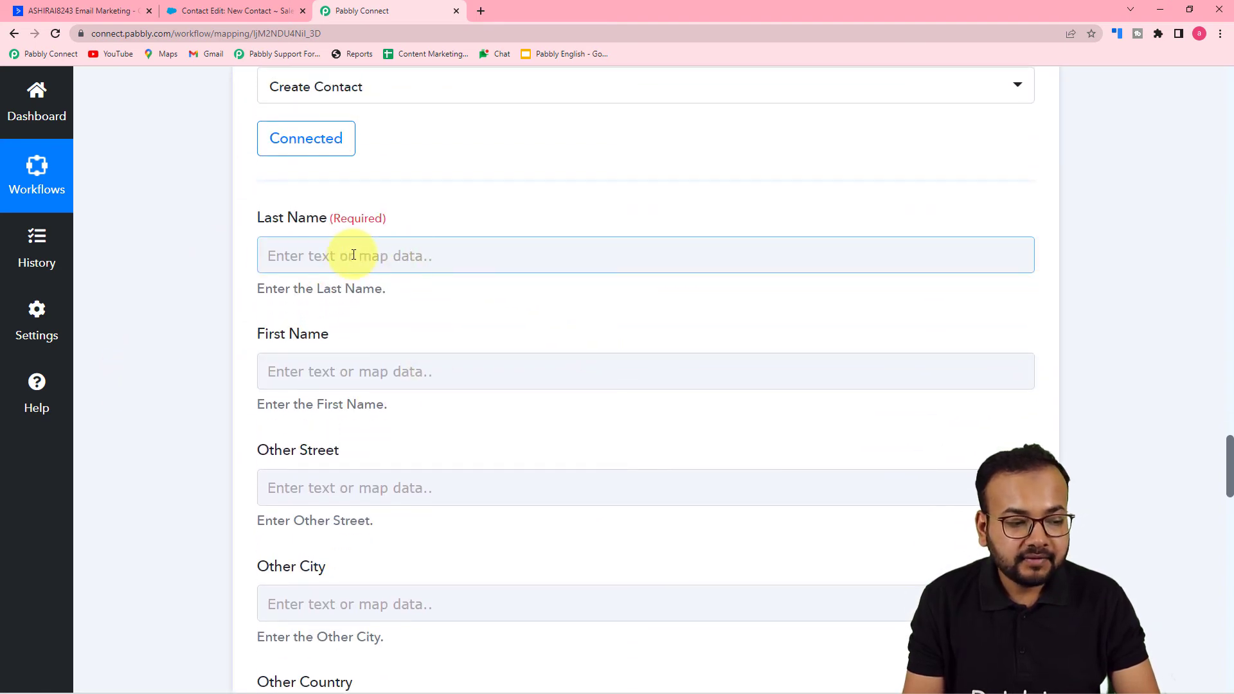
left_click(354, 255)
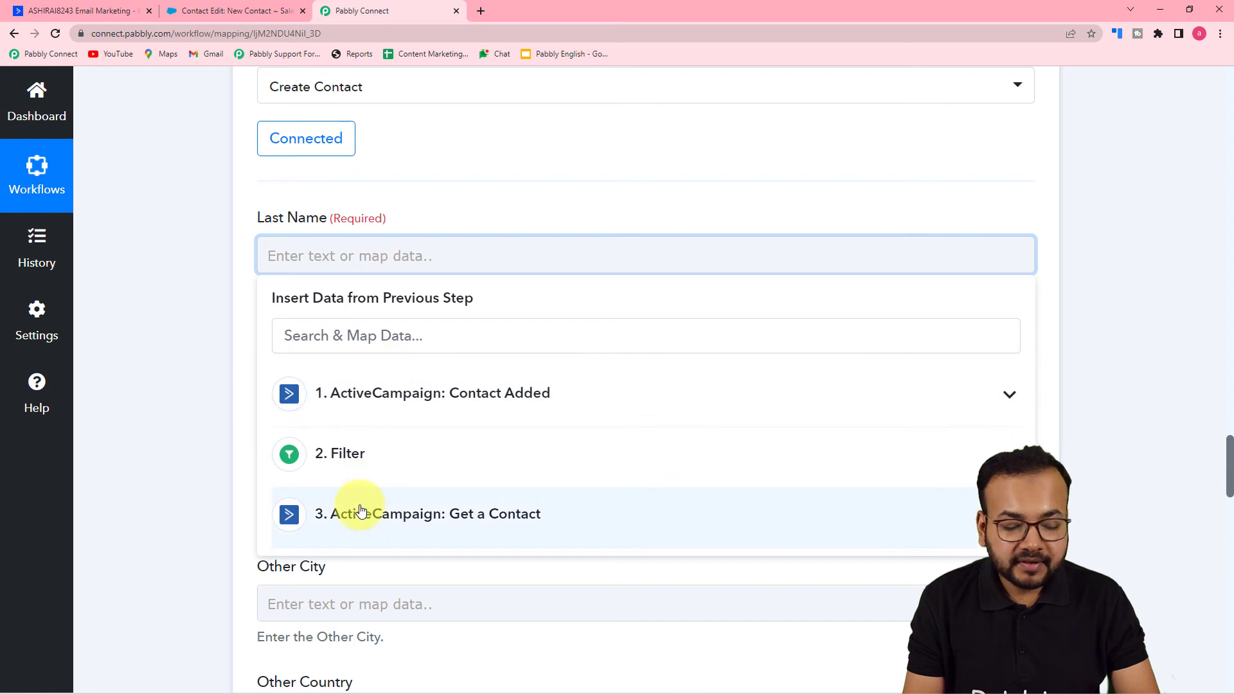
scroll(368, 502, "down", 3)
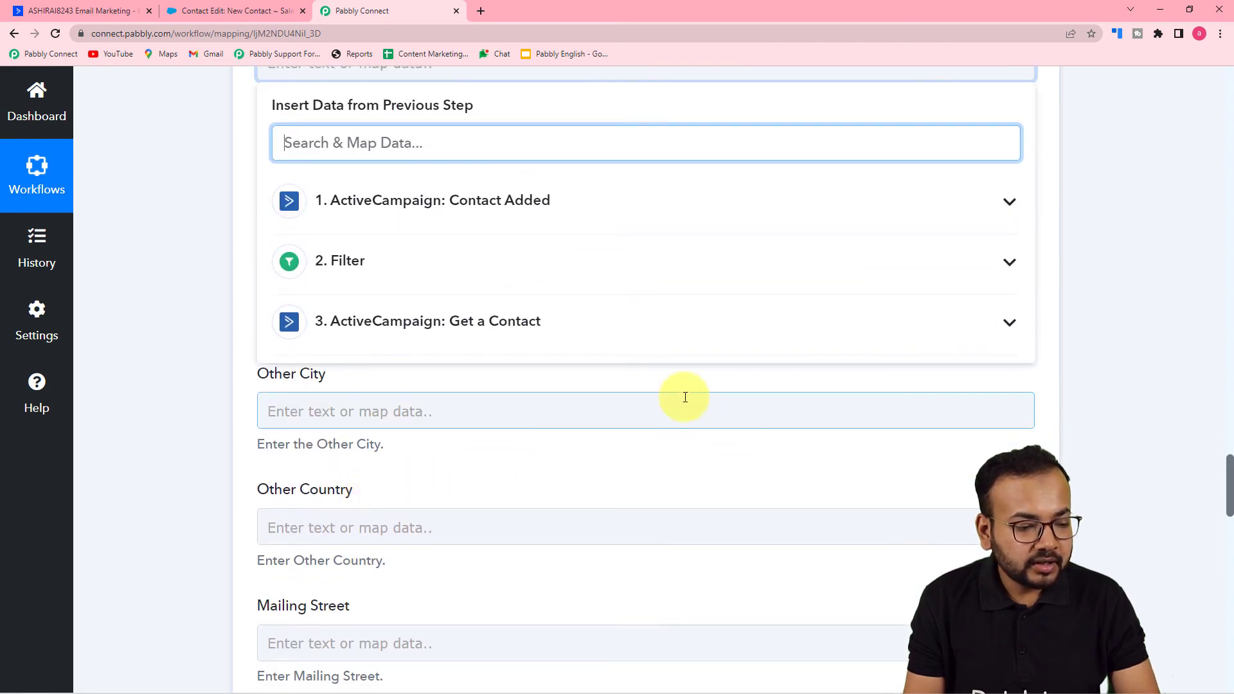
left_click(515, 320)
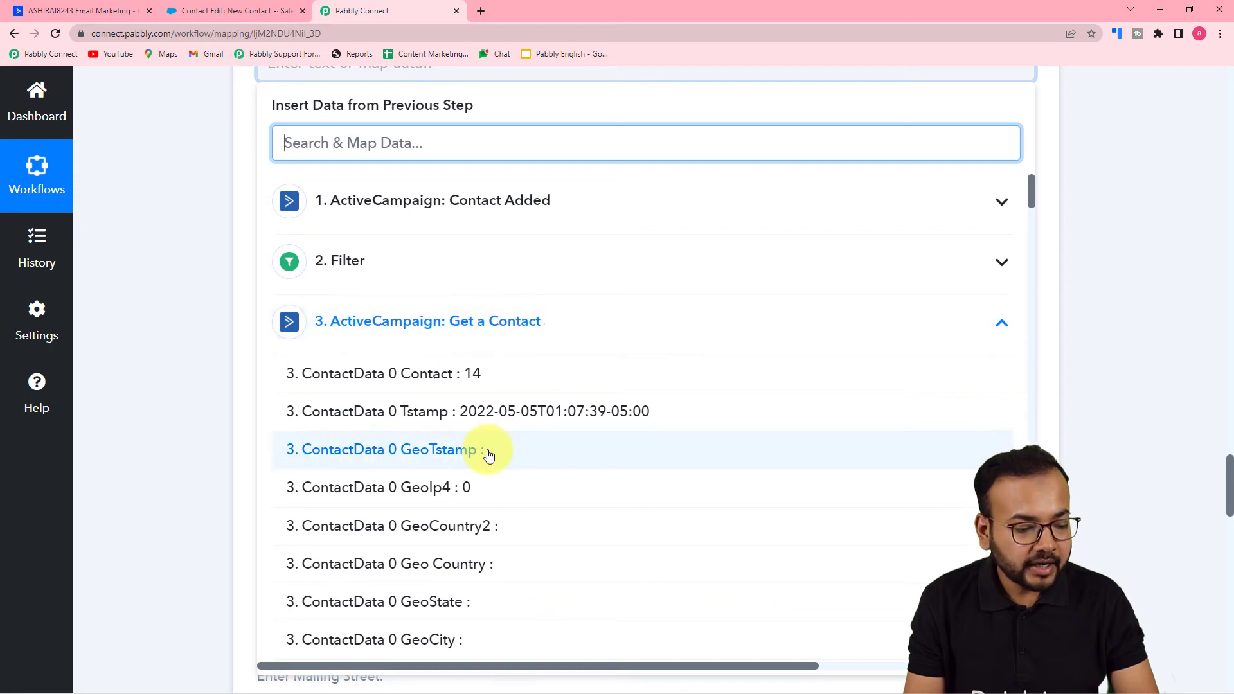
scroll(486, 454, "down", 7)
scroll(488, 455, "down", 12)
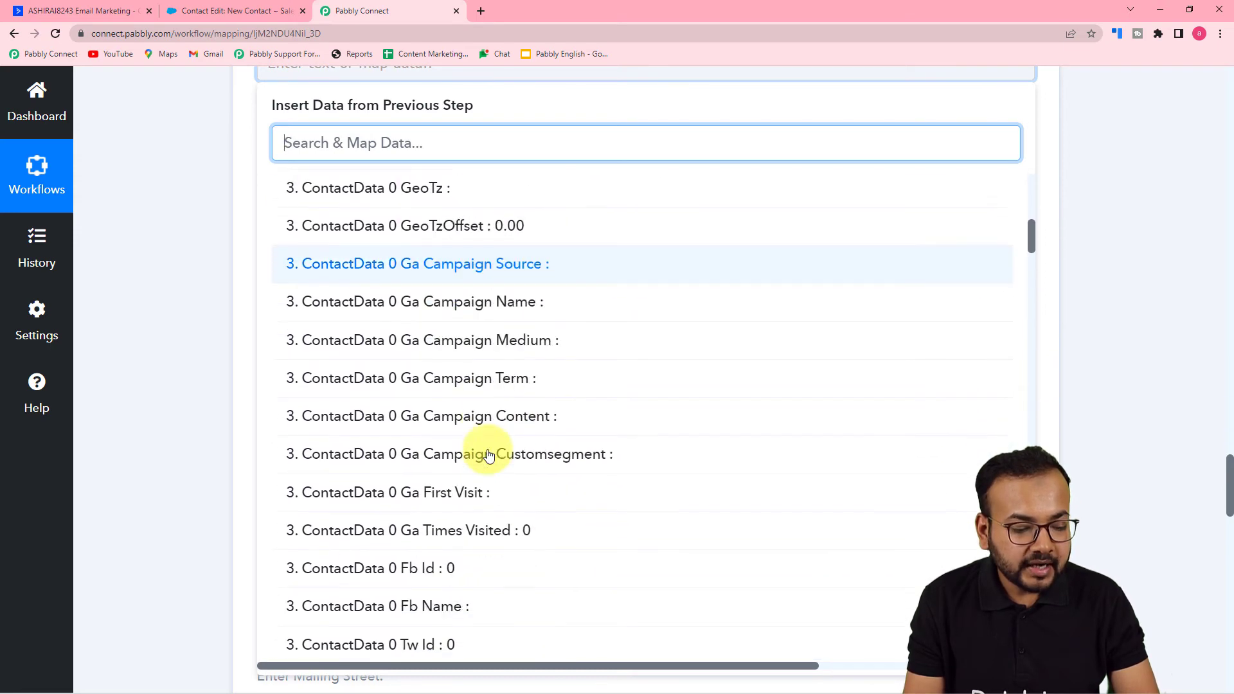
scroll(488, 455, "down", 5)
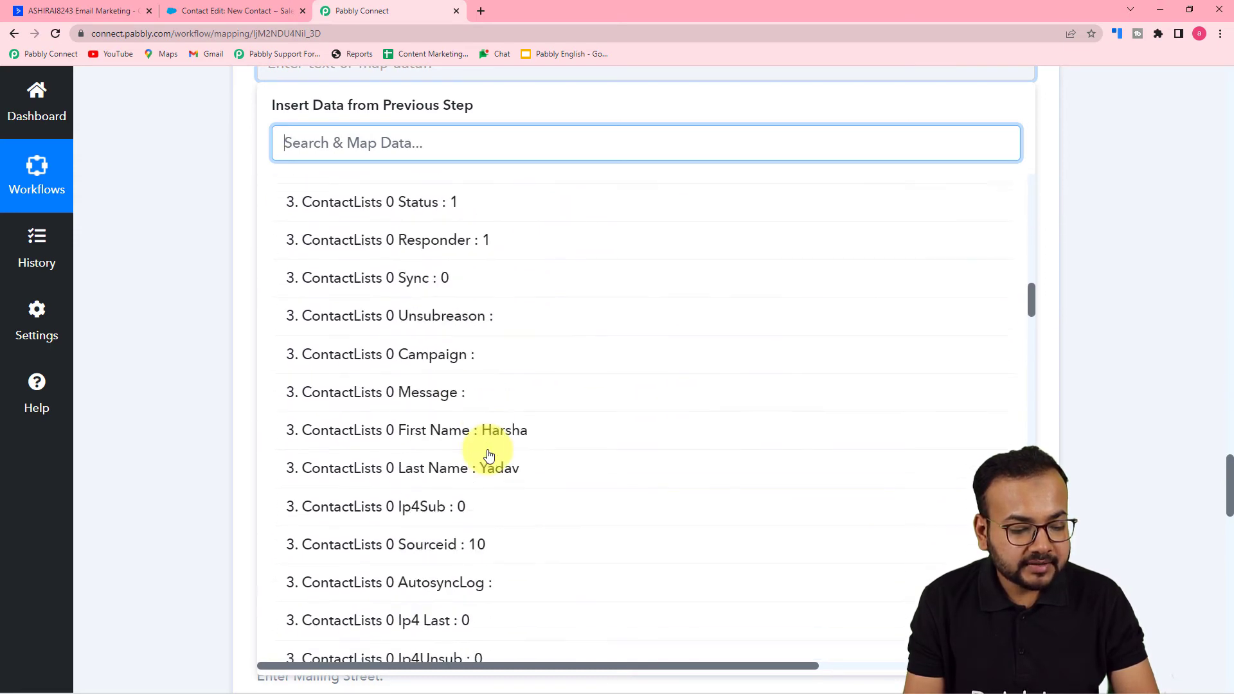
left_click(497, 483)
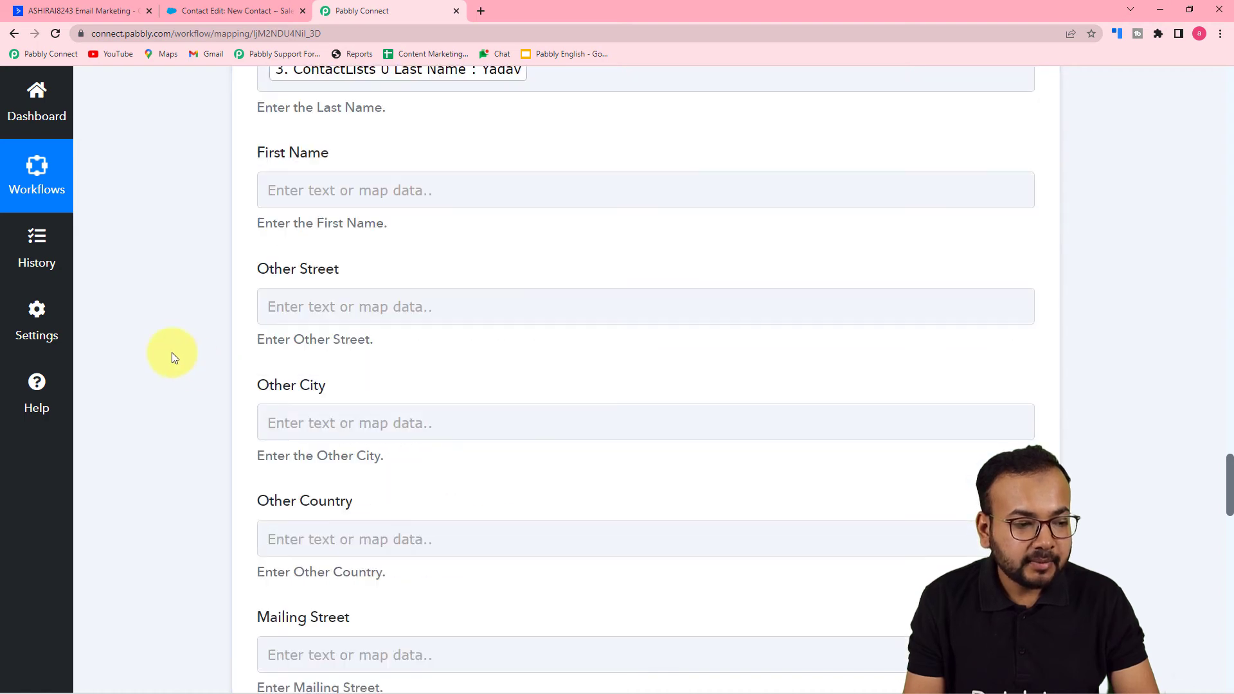
- Map the First Name field to the ContactLists 0 First Name value from the Get a Contact step
left_click(486, 190)
left_click(427, 448)
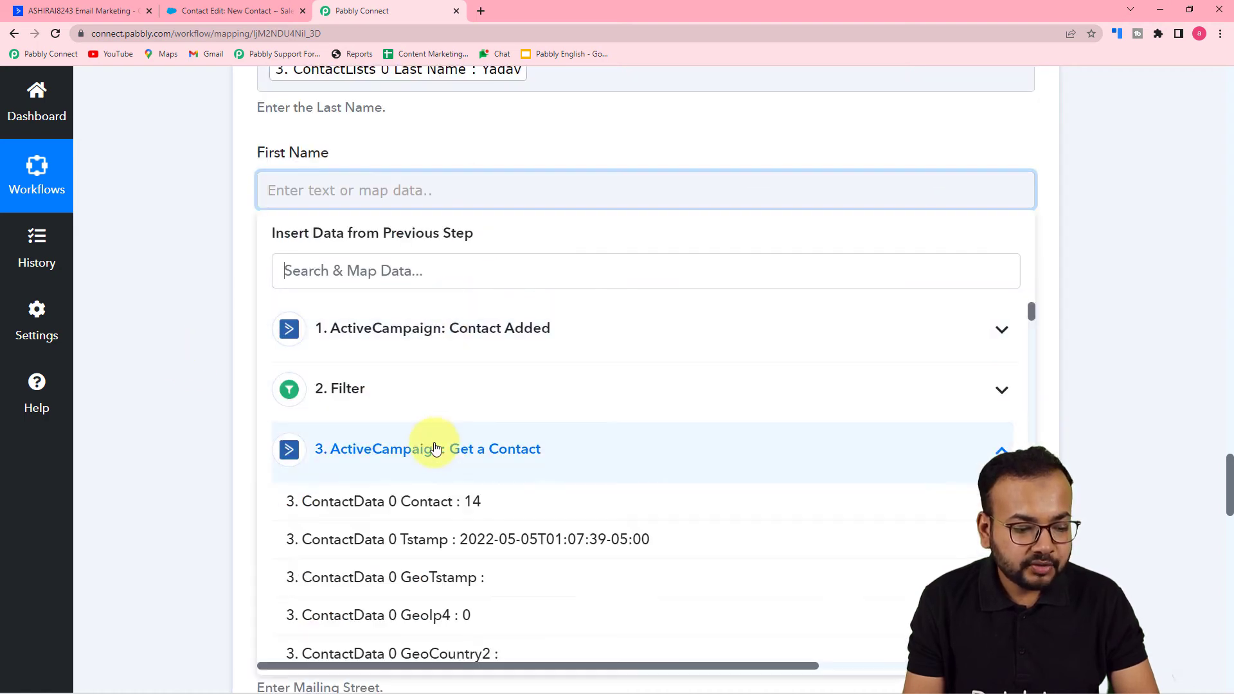
scroll(441, 461, "down", 8)
scroll(442, 531, "down", 14)
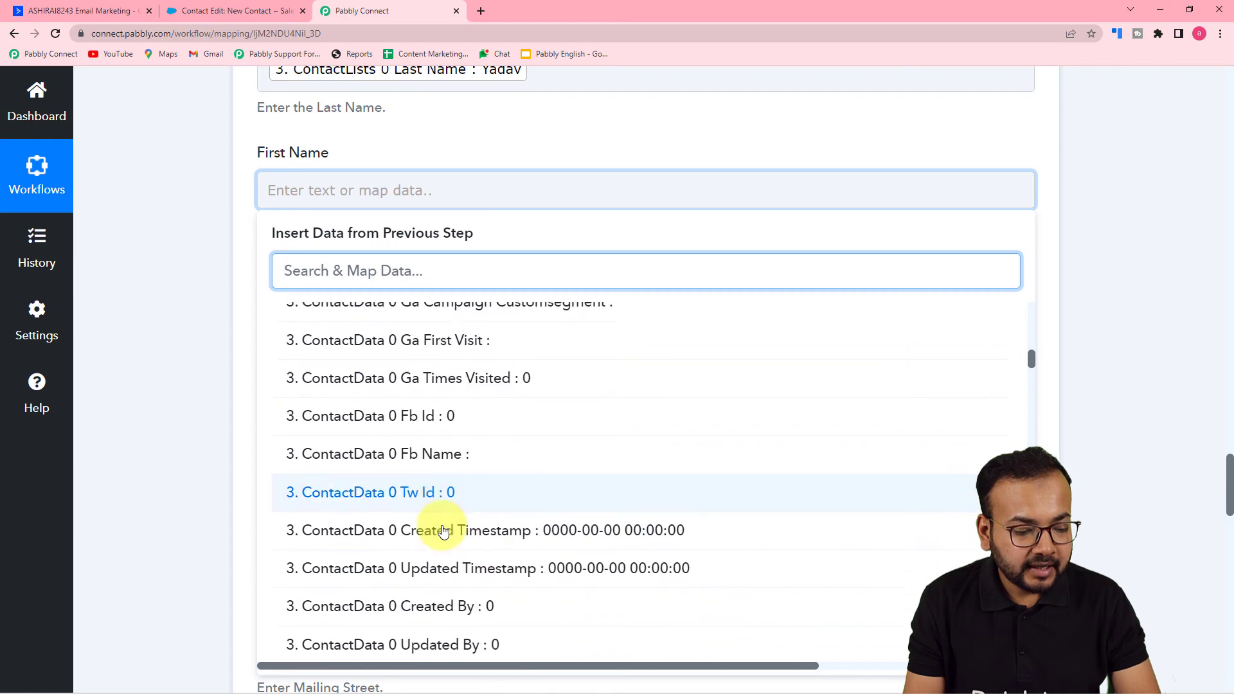
scroll(442, 531, "down", 4)
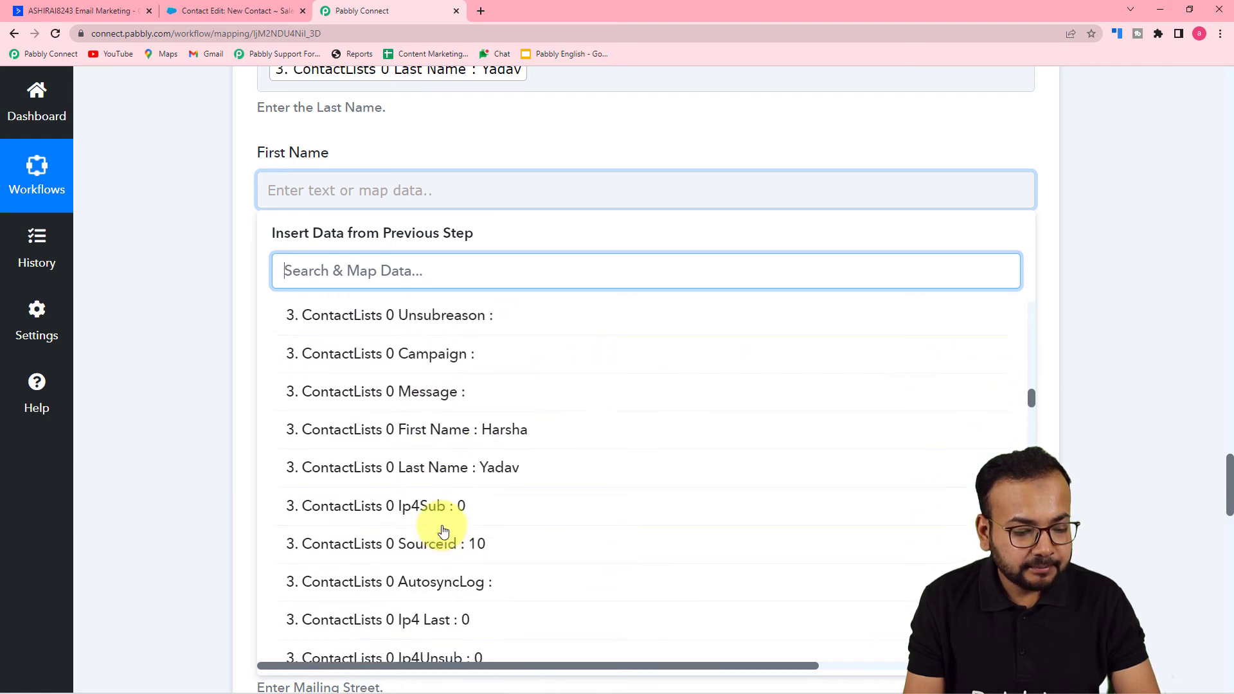
left_click(474, 423)
left_click(209, 309)
- Map the Mailing Street field to FieldValues 0 Value from Get a Contact, leaving the Other address fields empty
scroll(208, 308, "down", 4)
scroll(208, 308, "up", 2)
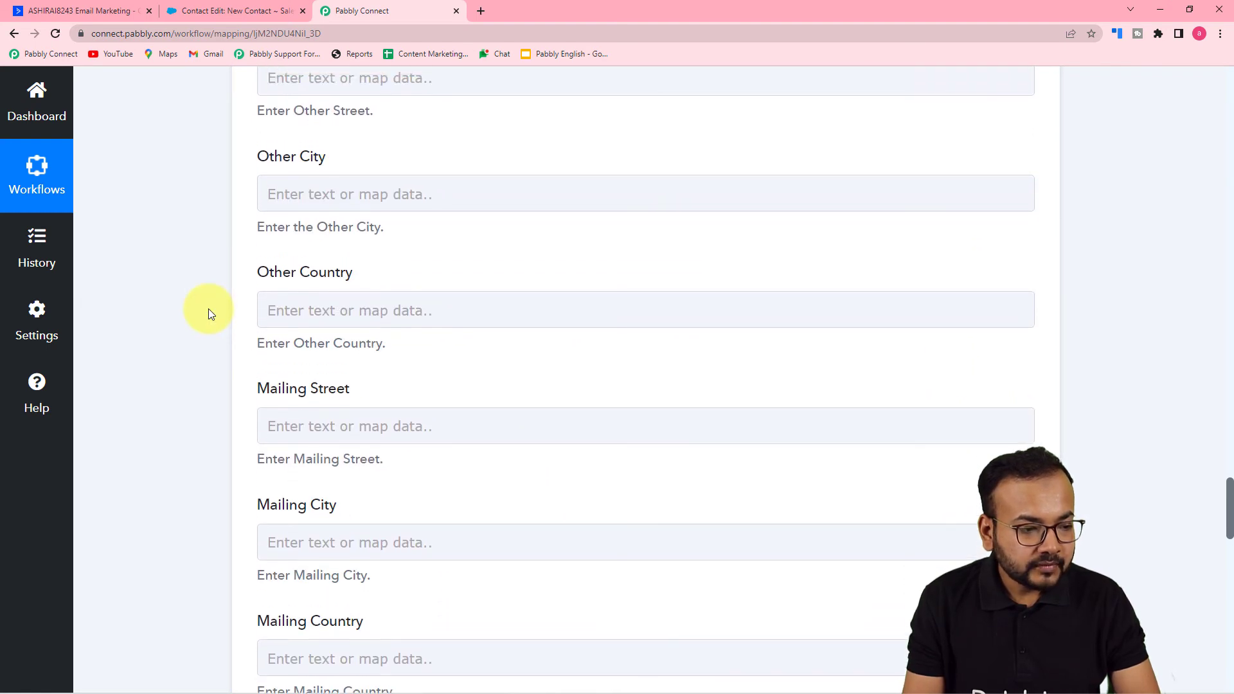
left_click(330, 190)
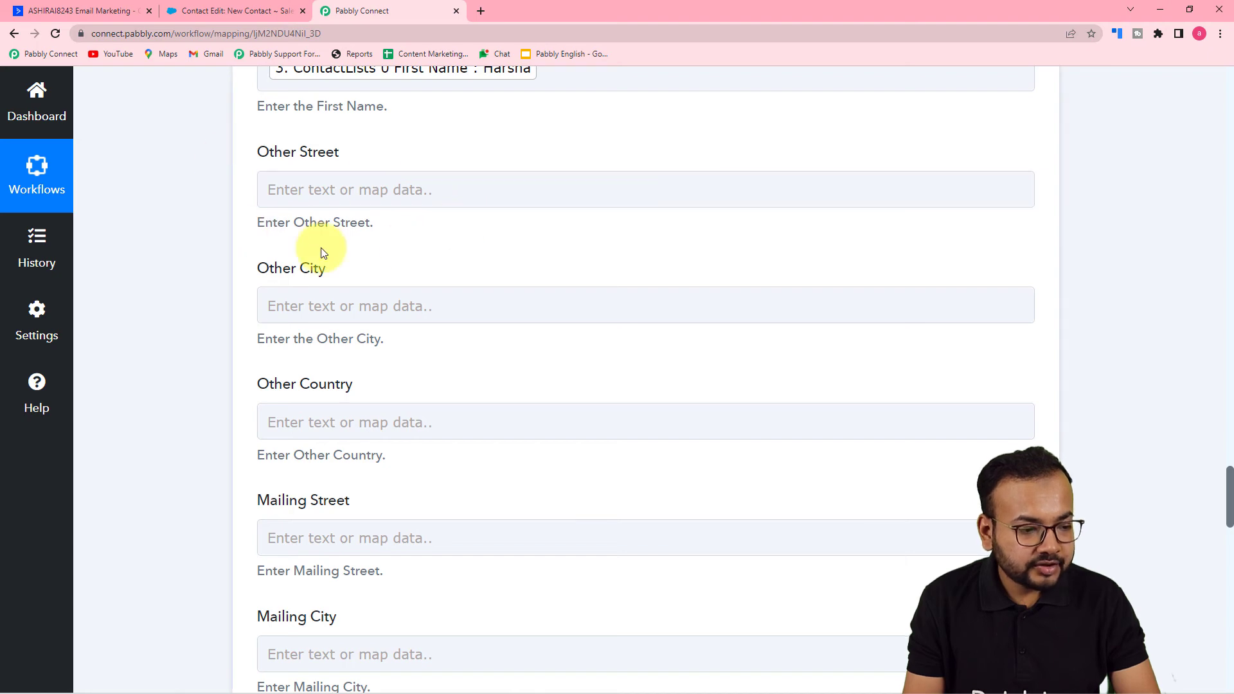
scroll(211, 243, "down", 2)
scroll(359, 276, "down", 5)
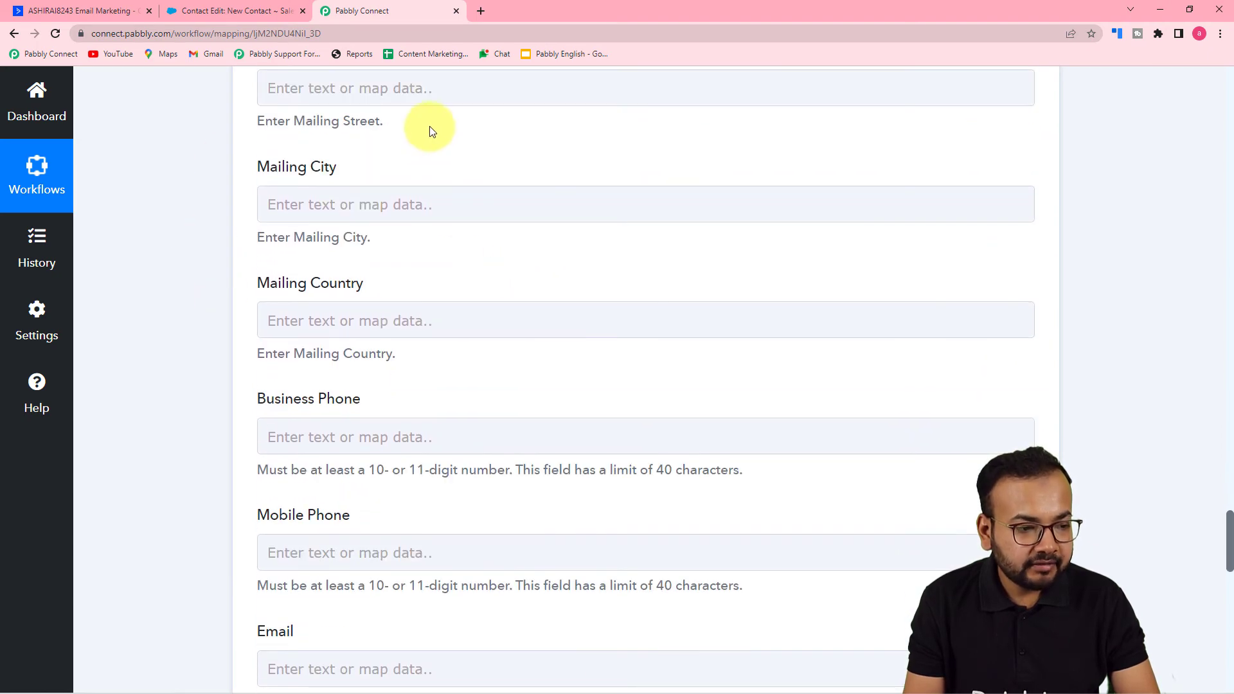
scroll(427, 129, "up", 2)
left_click(408, 212)
scroll(424, 257, "down", 2)
left_click(441, 284)
scroll(533, 506, "down", 18)
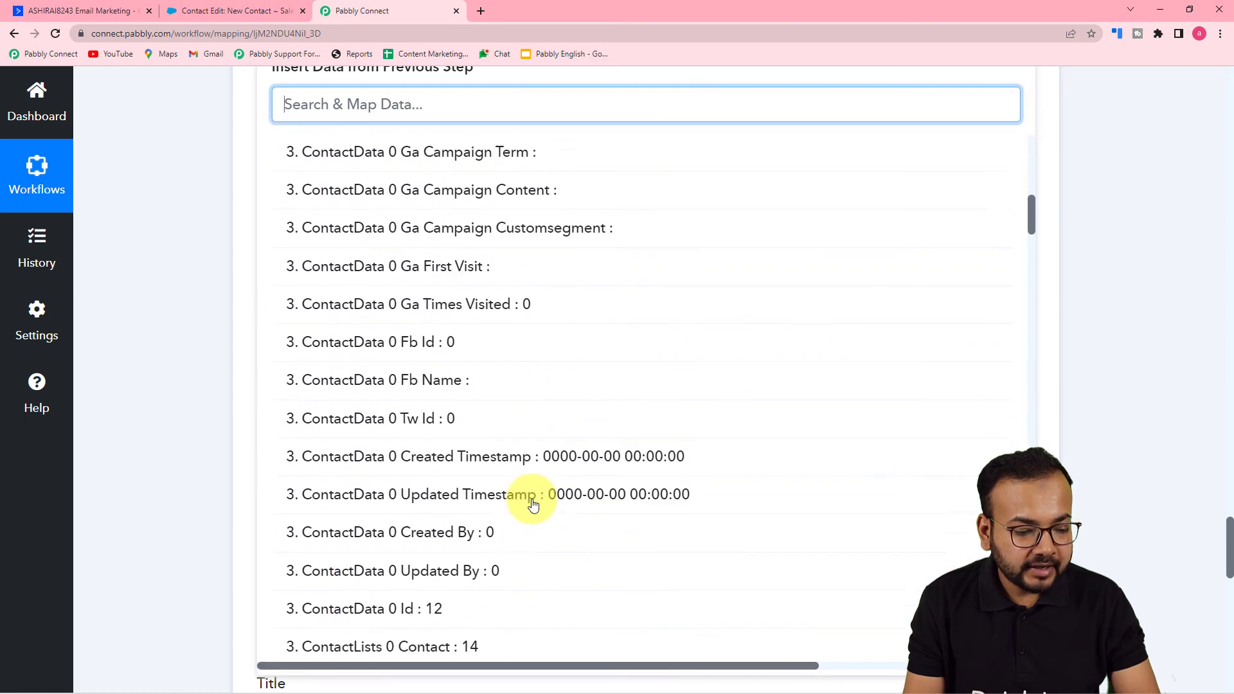
scroll(533, 505, "down", 12)
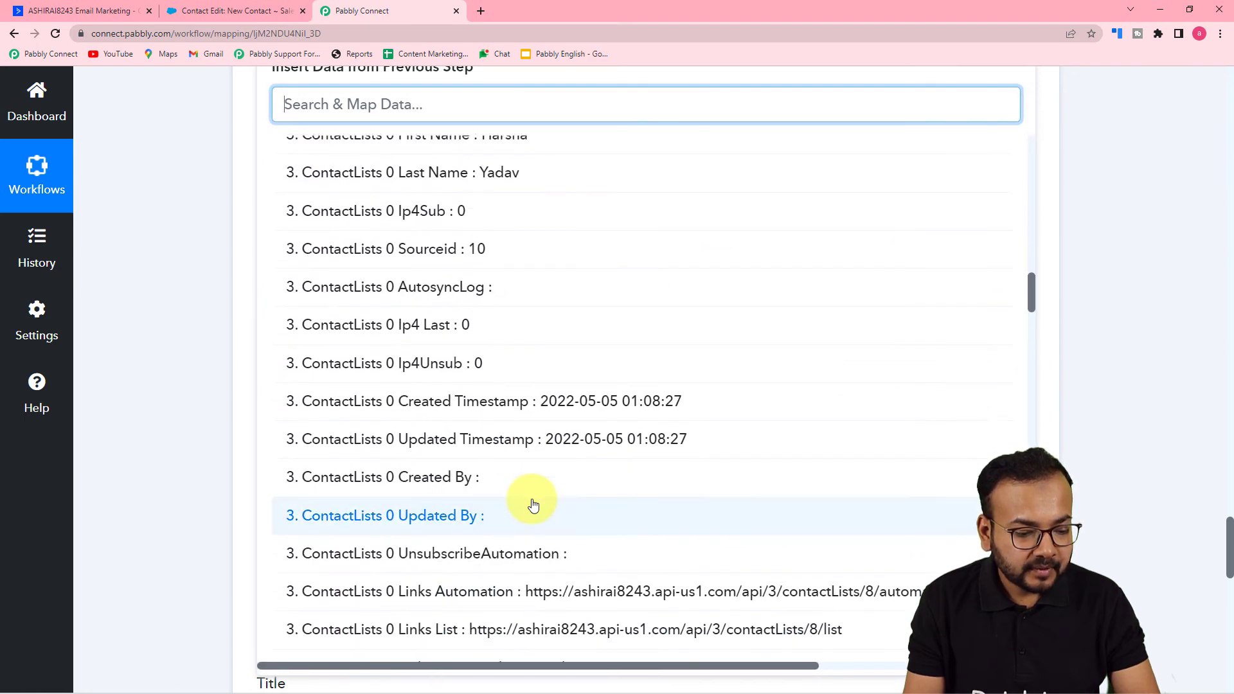
scroll(533, 505, "down", 3)
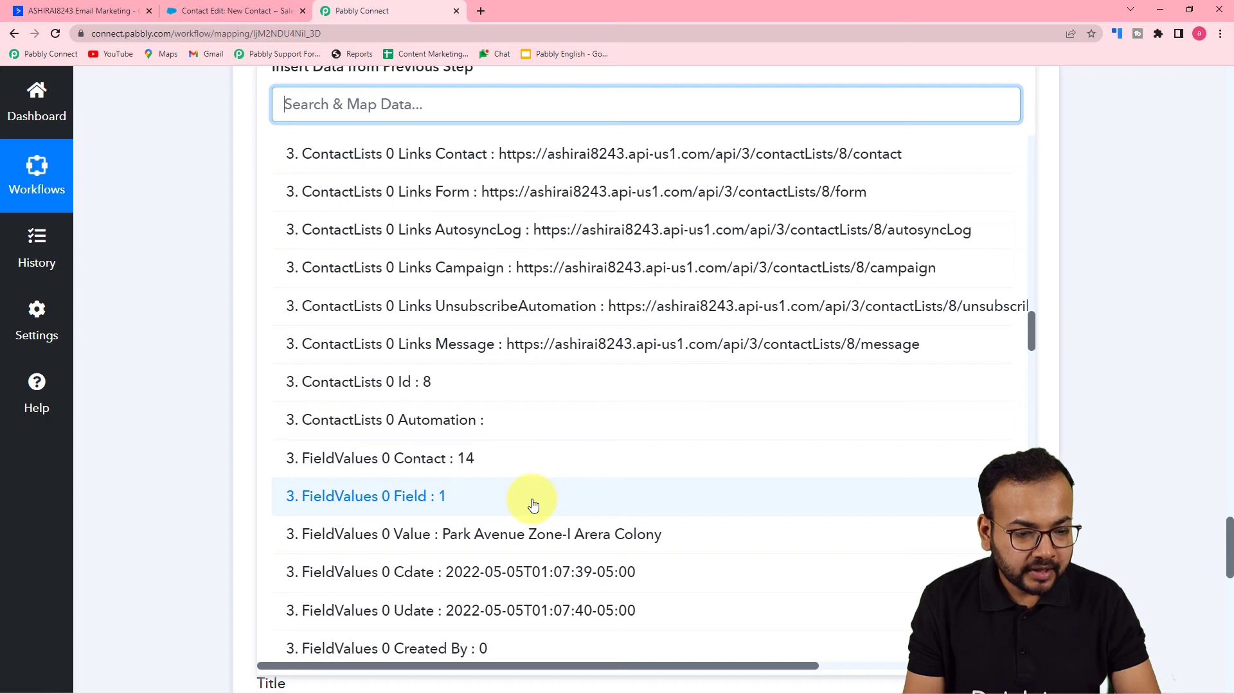
left_click(492, 534)
- Map the Mailing City field to FieldValues 1 Value from the Get a Contact step
scroll(241, 338, "up", 3)
left_click(320, 341)
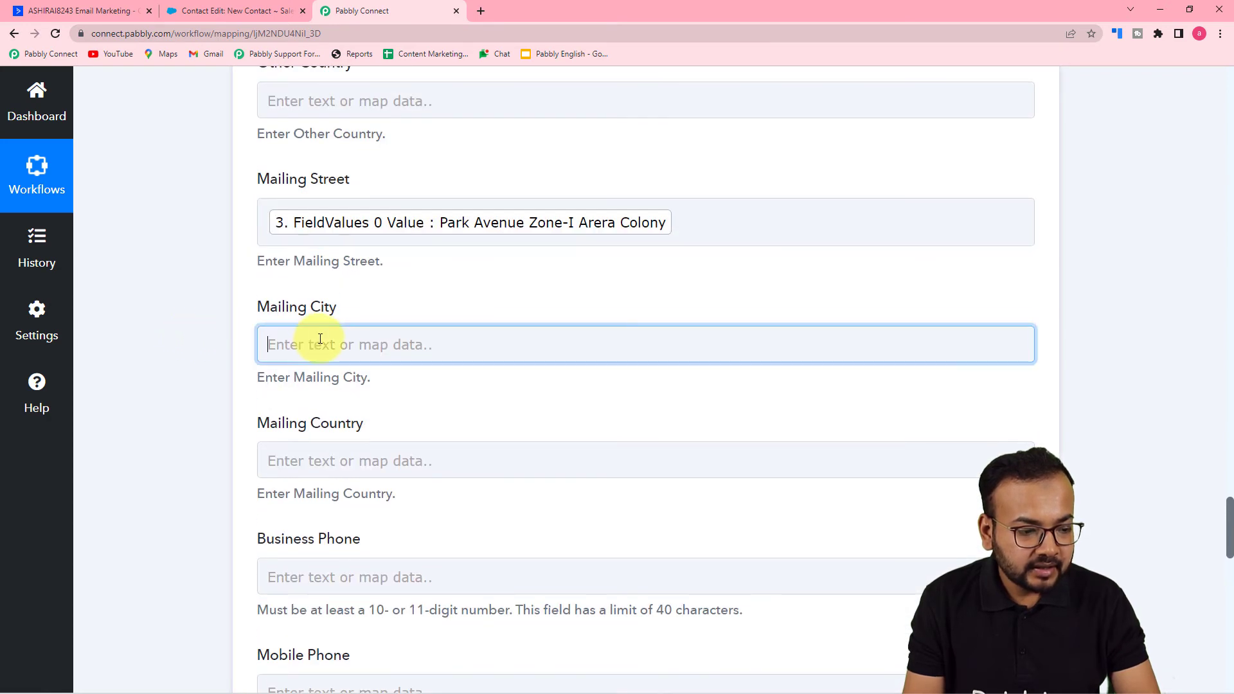
left_click(363, 350)
scroll(533, 505, "down", 15)
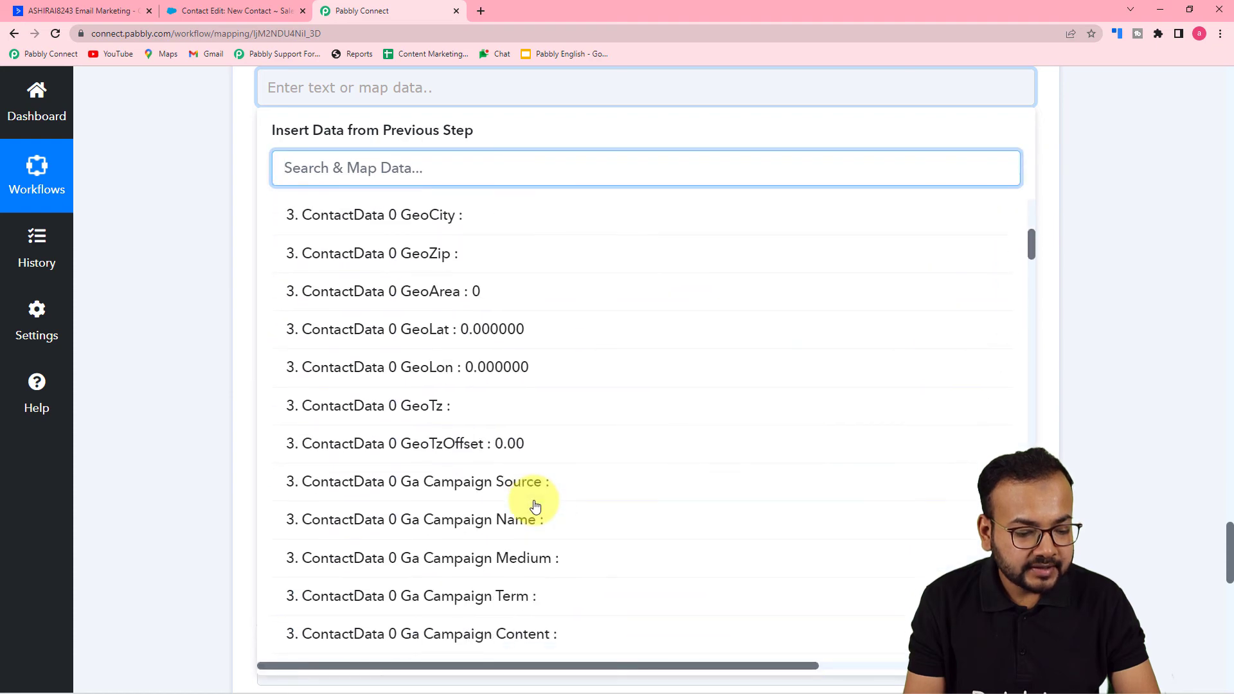
scroll(535, 507, "down", 15)
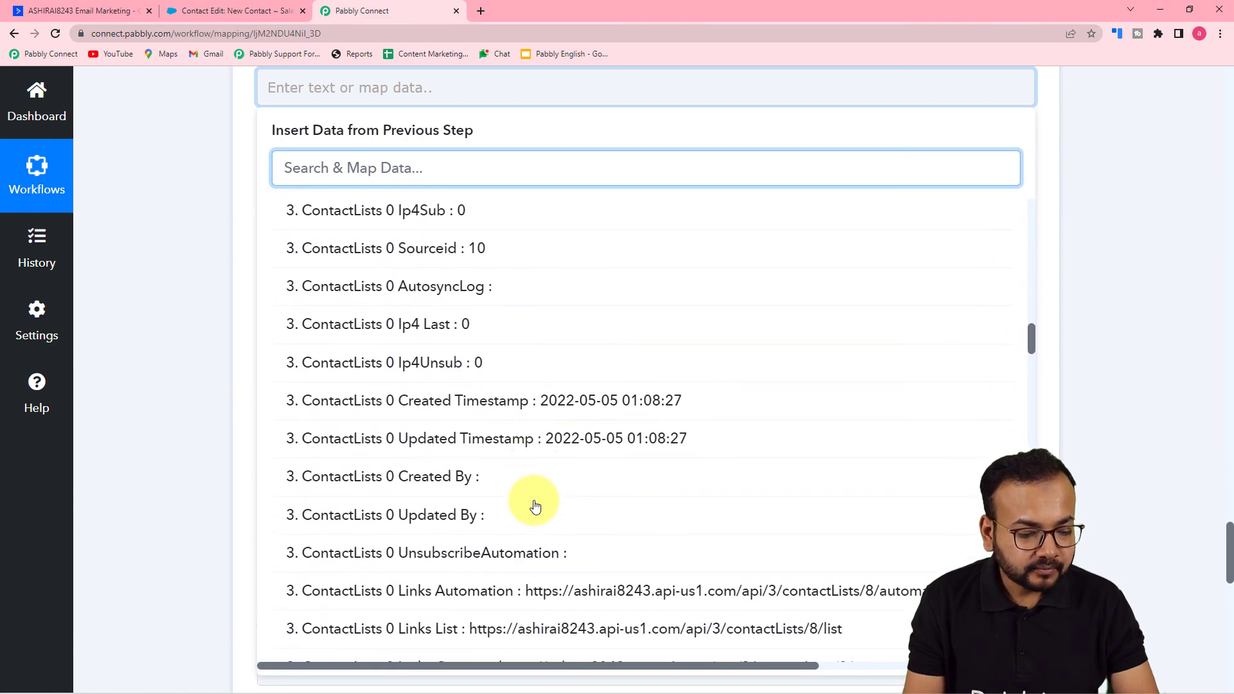
scroll(534, 505, "down", 4)
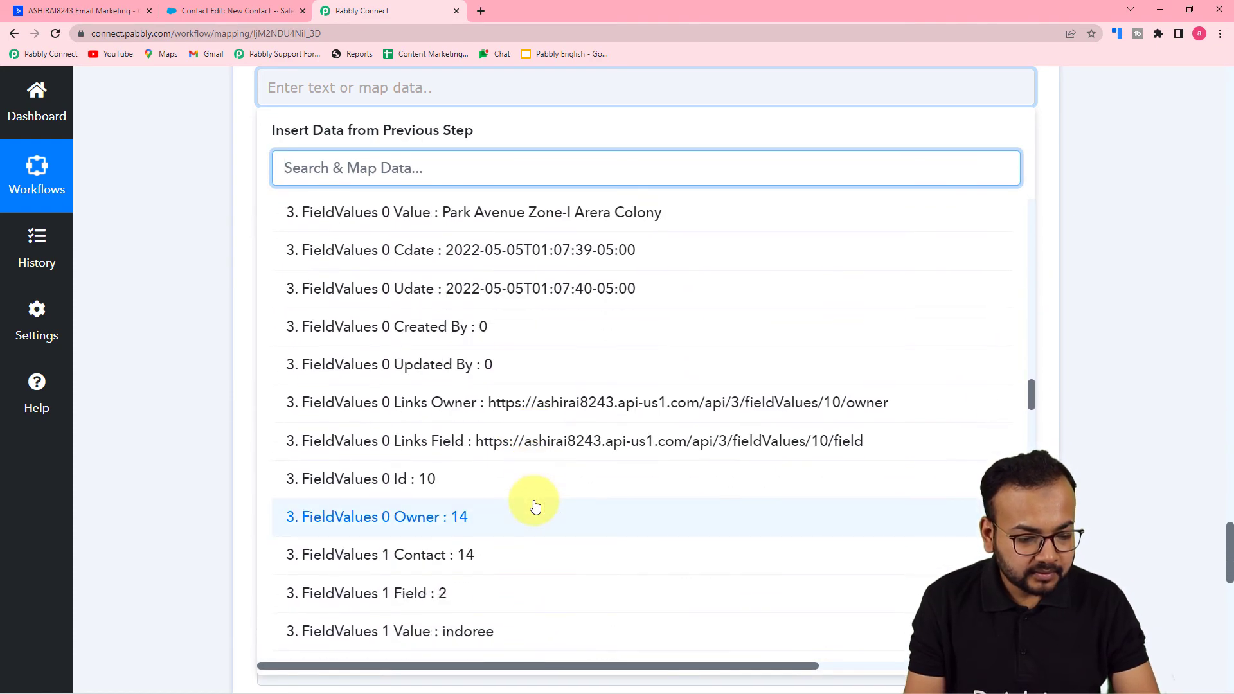
scroll(504, 566, "down", 2)
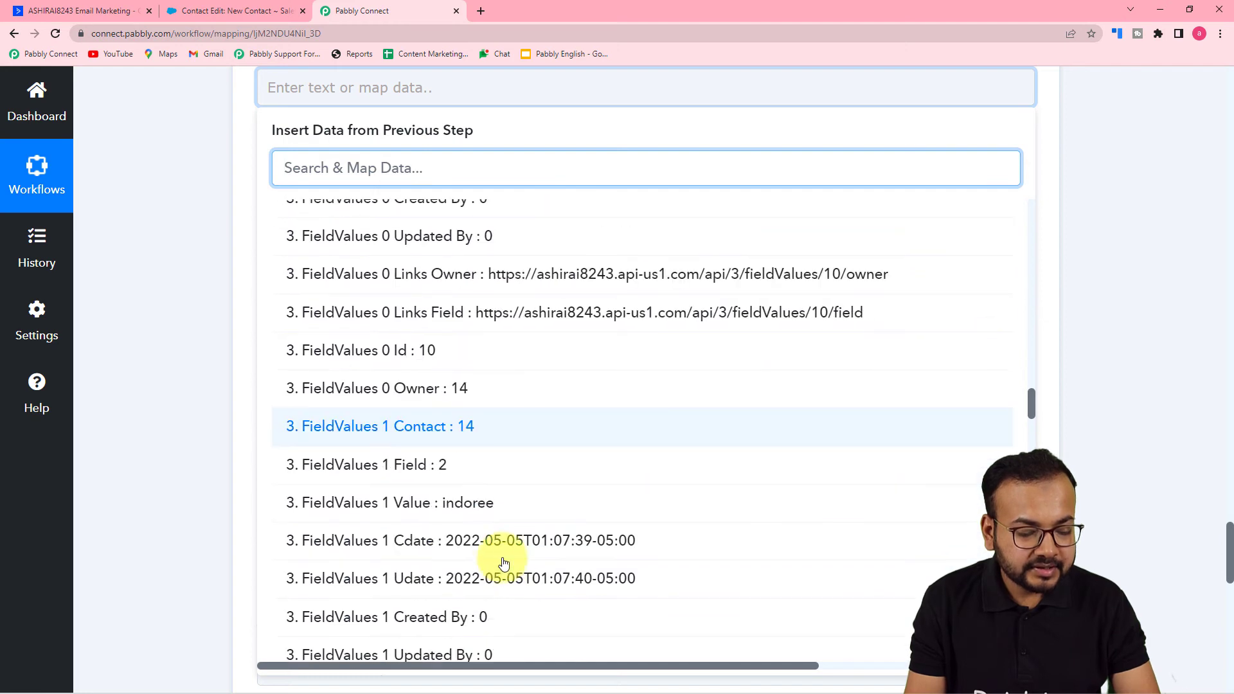
left_click(493, 518)
- Map the Mailing Country field to FieldValues 2 Value from the Get a Contact step
left_click(421, 223)
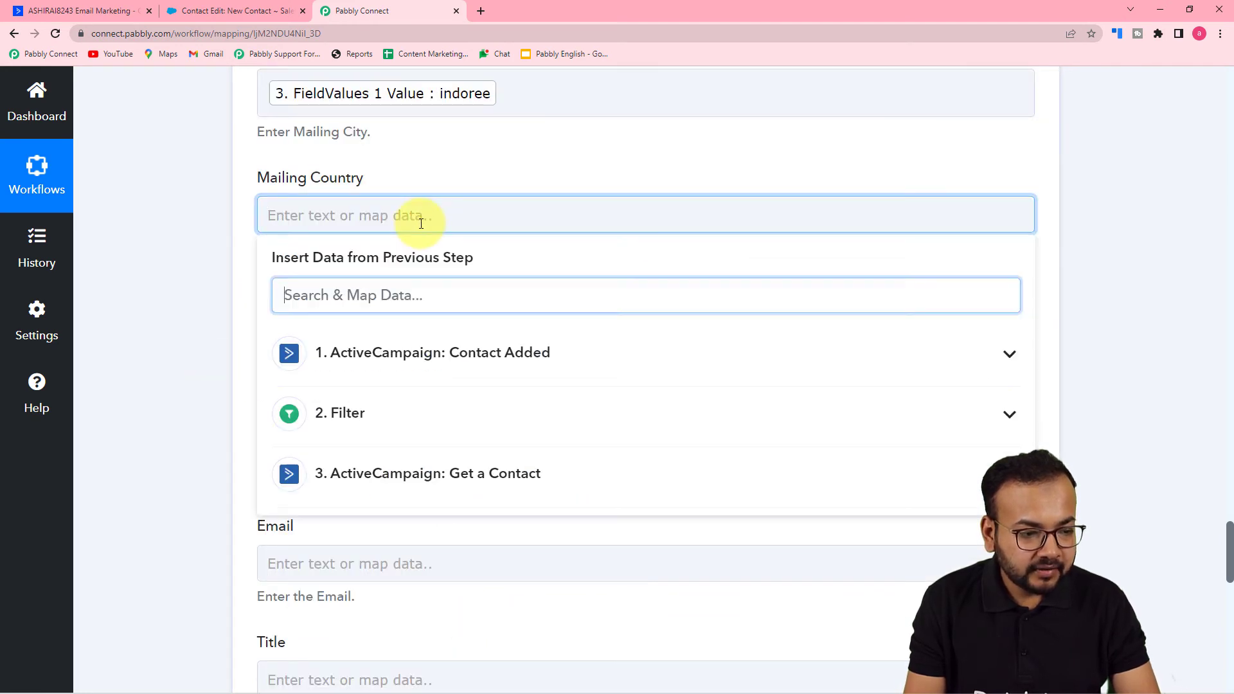
left_click(472, 295)
scroll(436, 367, "down", 4)
scroll(437, 367, "down", 20)
scroll(453, 376, "down", 15)
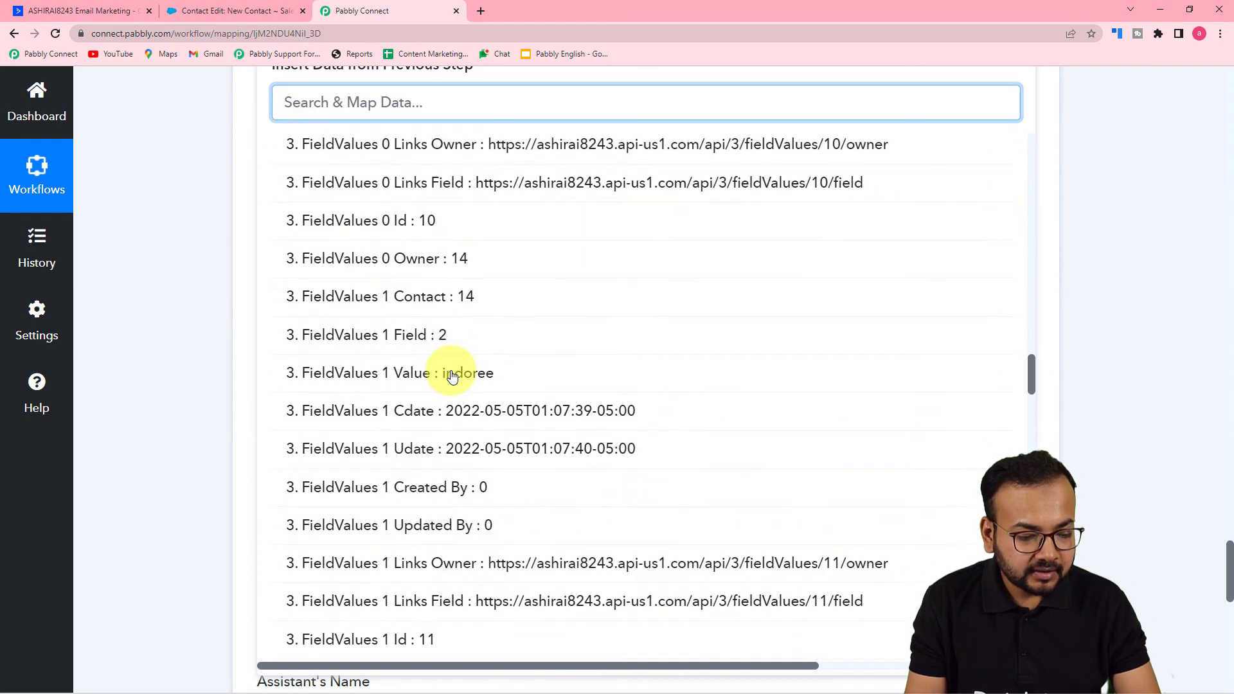
scroll(450, 373, "down", 3)
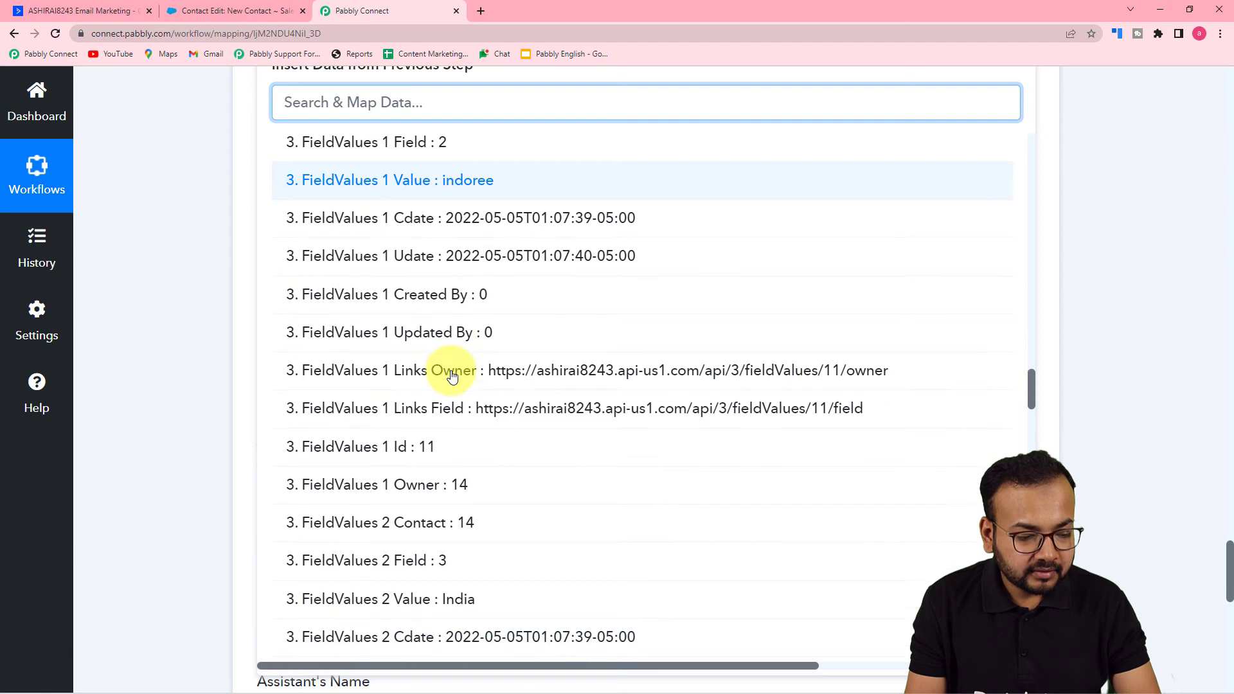
left_click(464, 606)
- Map the Mobile Phone field to the Contact Phone value from the ActiveCampaign Contact Added trigger
scroll(168, 310, "up", 3)
scroll(168, 310, "down", 1)
scroll(170, 314, "down", 3)
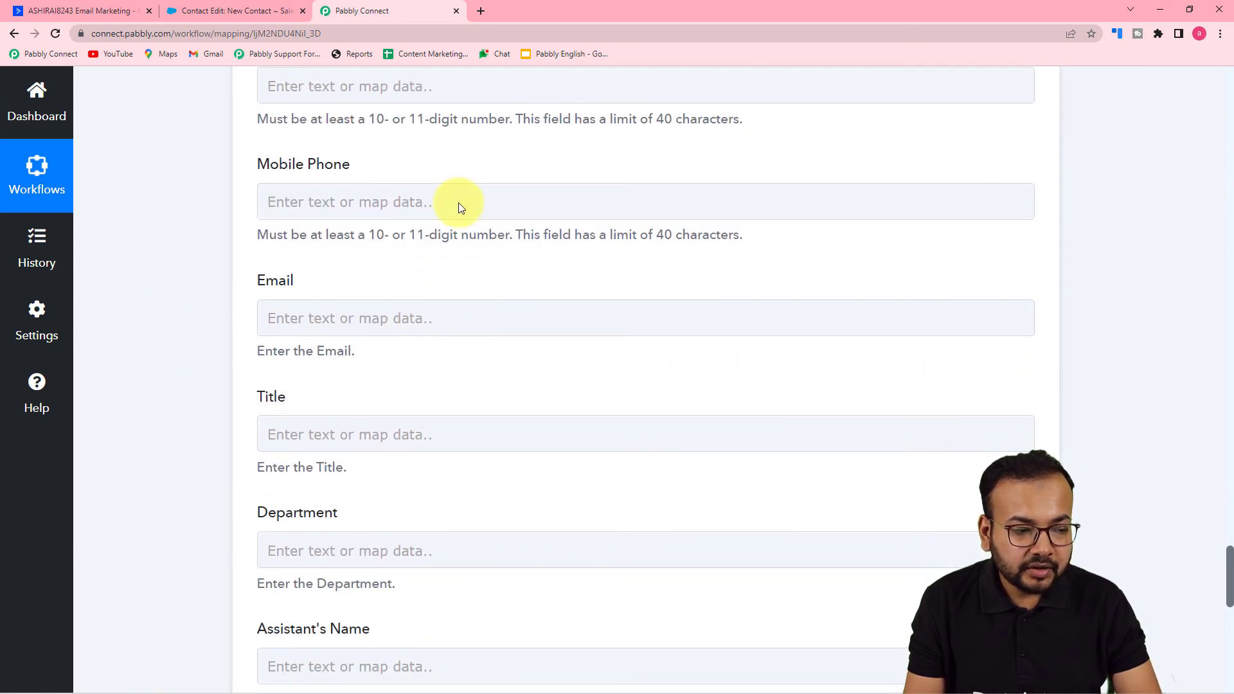
left_click(430, 210)
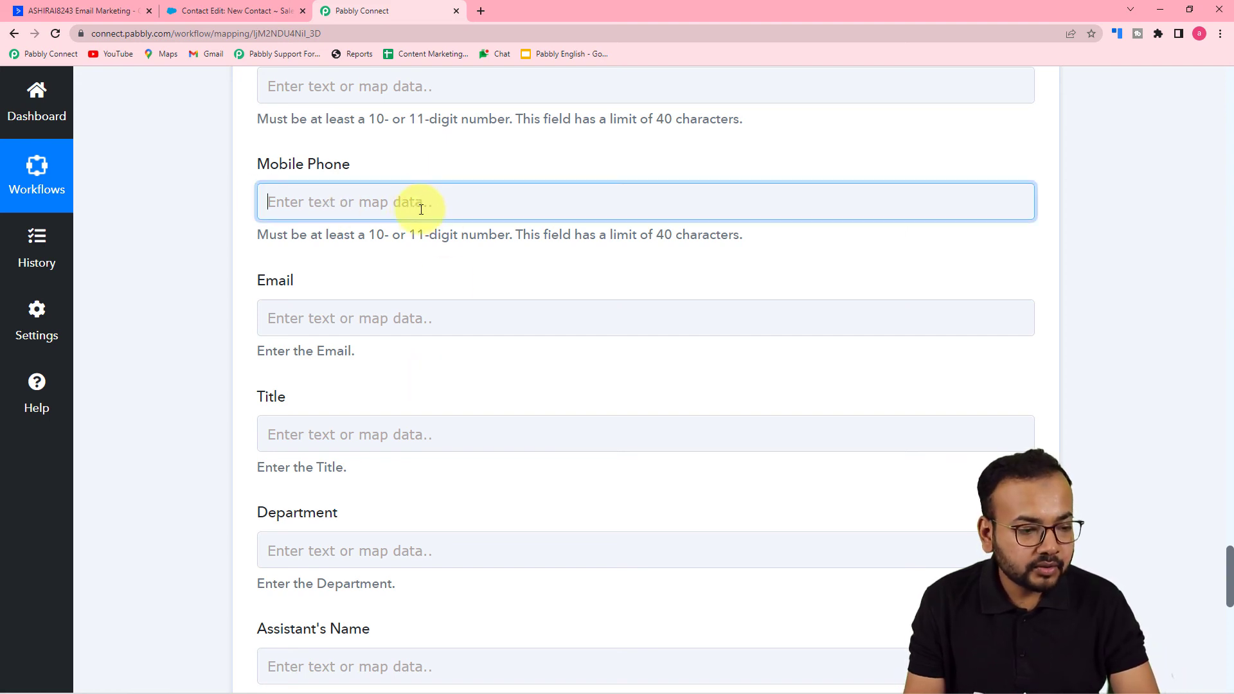
left_click(418, 204)
left_click(408, 341)
scroll(429, 488, "down", 4)
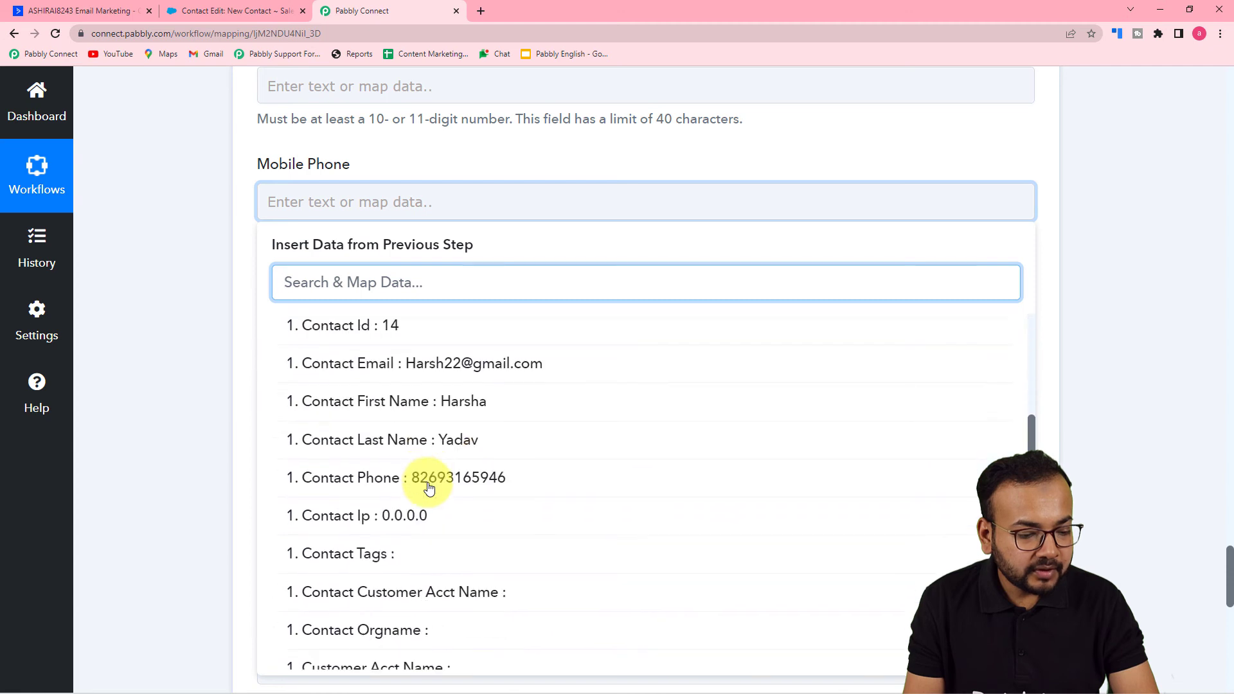
left_click(428, 489)
- Map the Email field to the Contact Email value from the ActiveCampaign Contact Added trigger
scroll(198, 373, "down", 3)
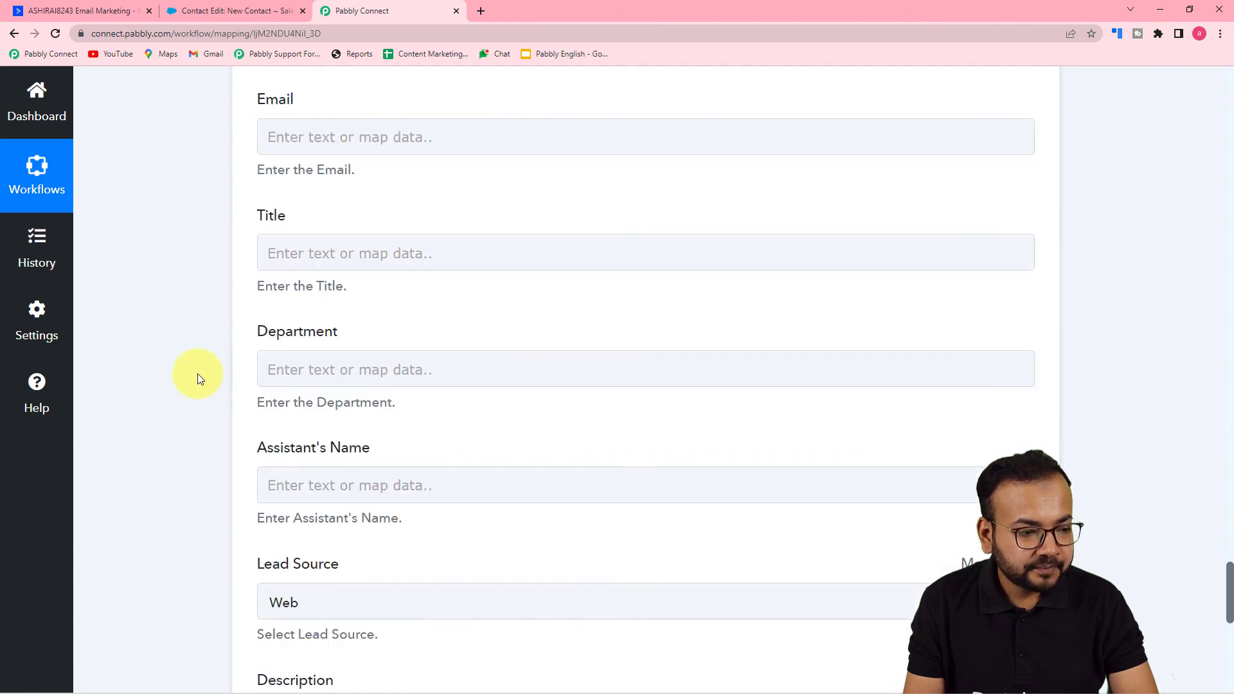
left_click(400, 136)
left_click(440, 287)
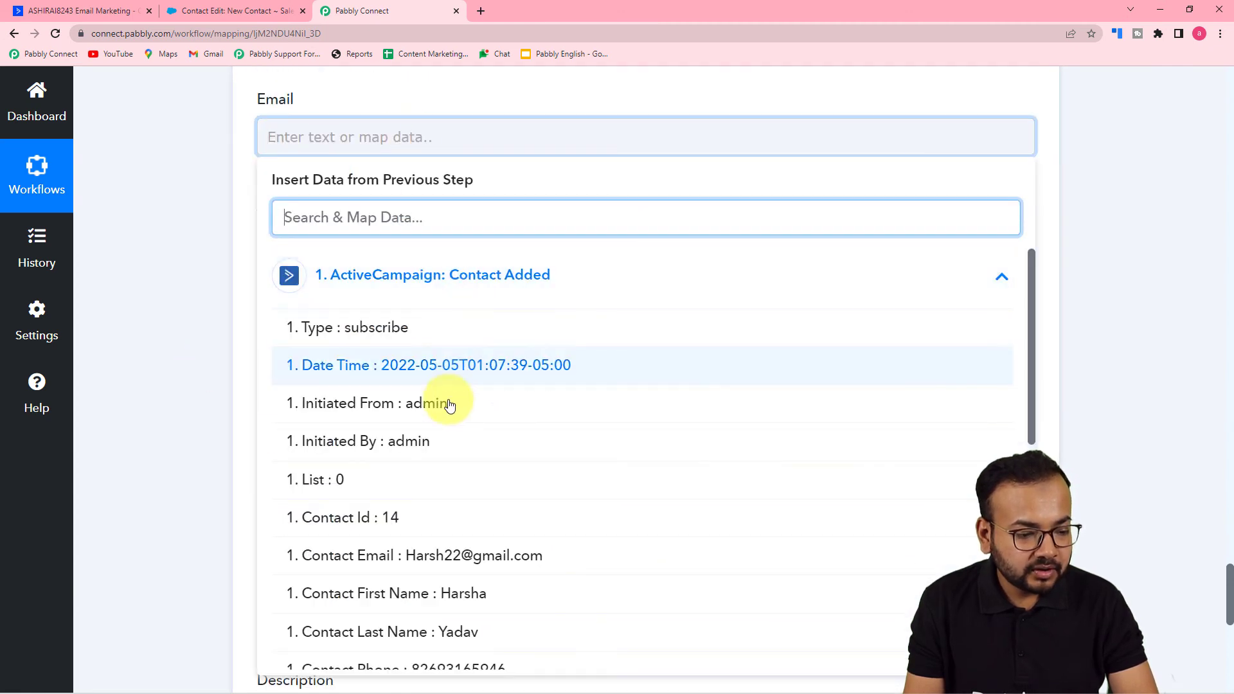
left_click(455, 553)
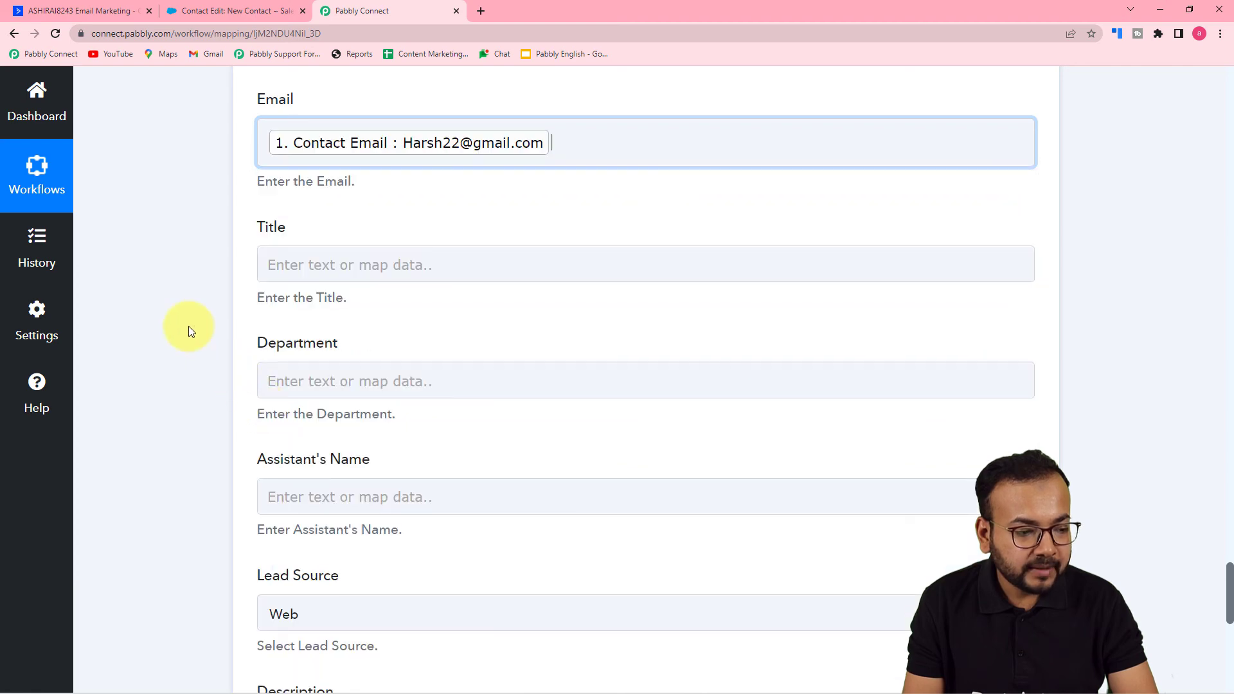
- Map the Department field to the AccountContacts 0 JobTitle value from the ActiveCampaign Get a Contact step
scroll(187, 326, "down", 2)
left_click(415, 245)
scroll(425, 225, "down", 2)
left_click(444, 212)
scroll(466, 413, "down", 3)
scroll(466, 414, "up", 3)
scroll(466, 413, "down", 6)
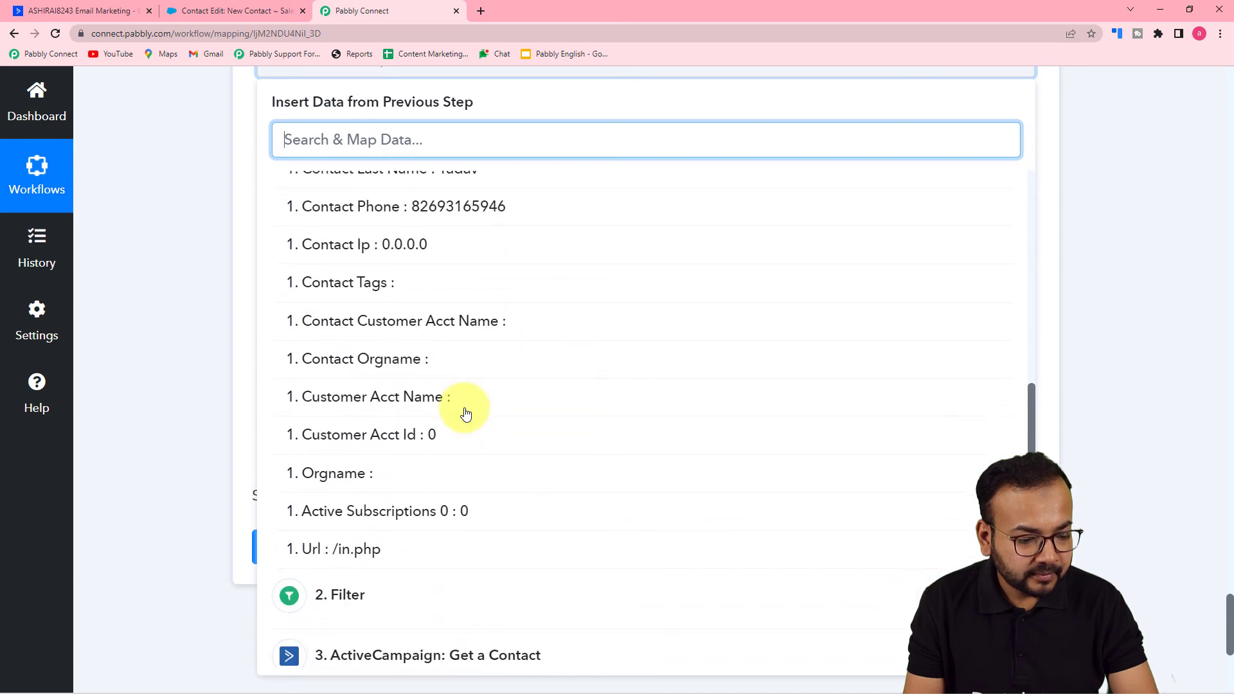
scroll(198, 349, "down", 4)
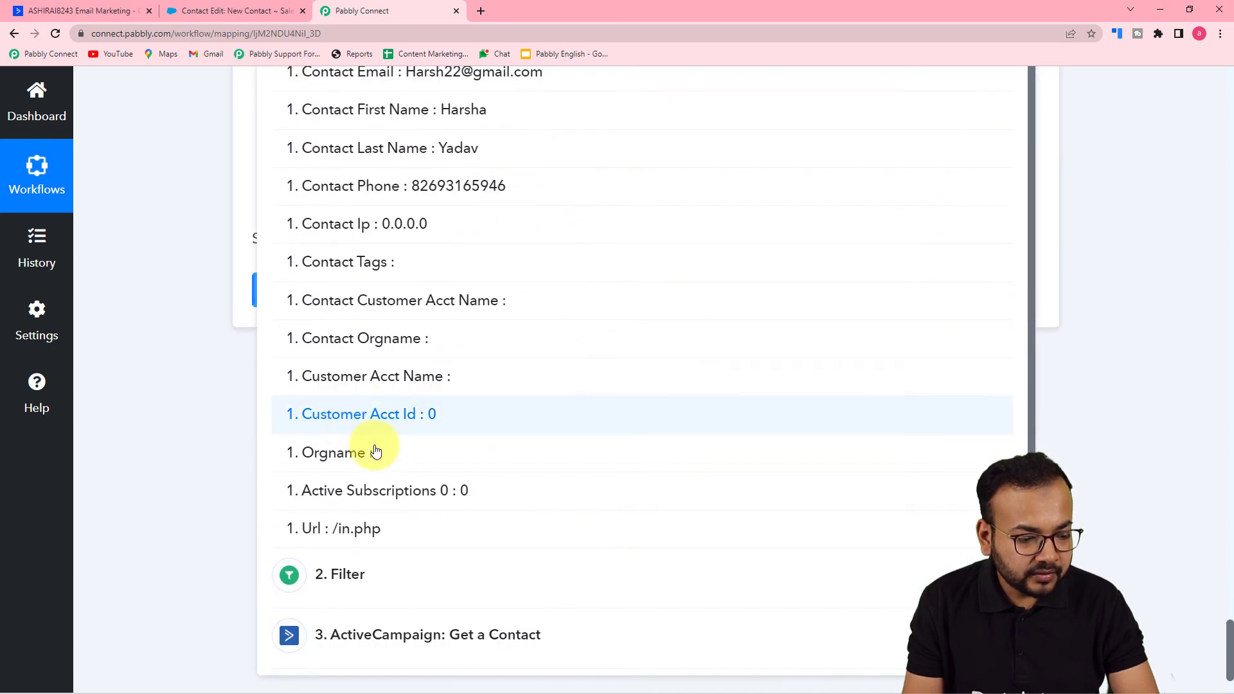
scroll(490, 630, "up", 8)
scroll(559, 532, "down", 3)
scroll(568, 488, "down", 1)
scroll(171, 422, "down", 5)
scroll(524, 384, "down", 10)
scroll(521, 401, "down", 15)
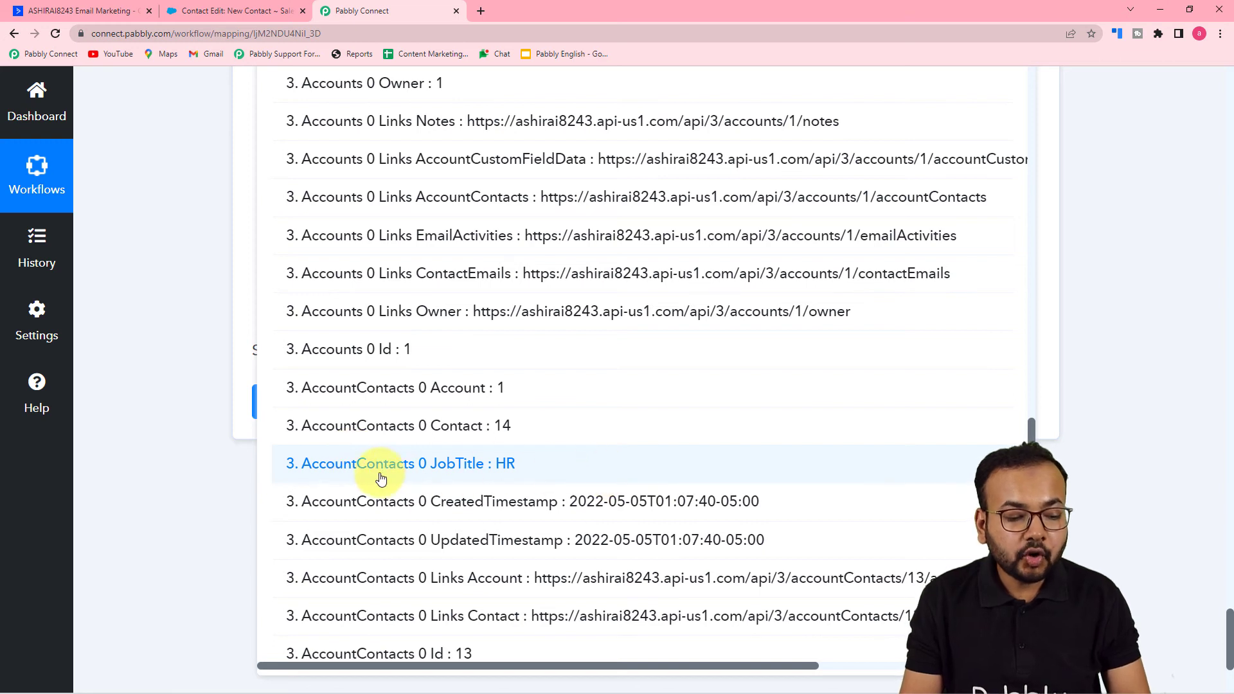
left_click(524, 477)
left_click(188, 356)
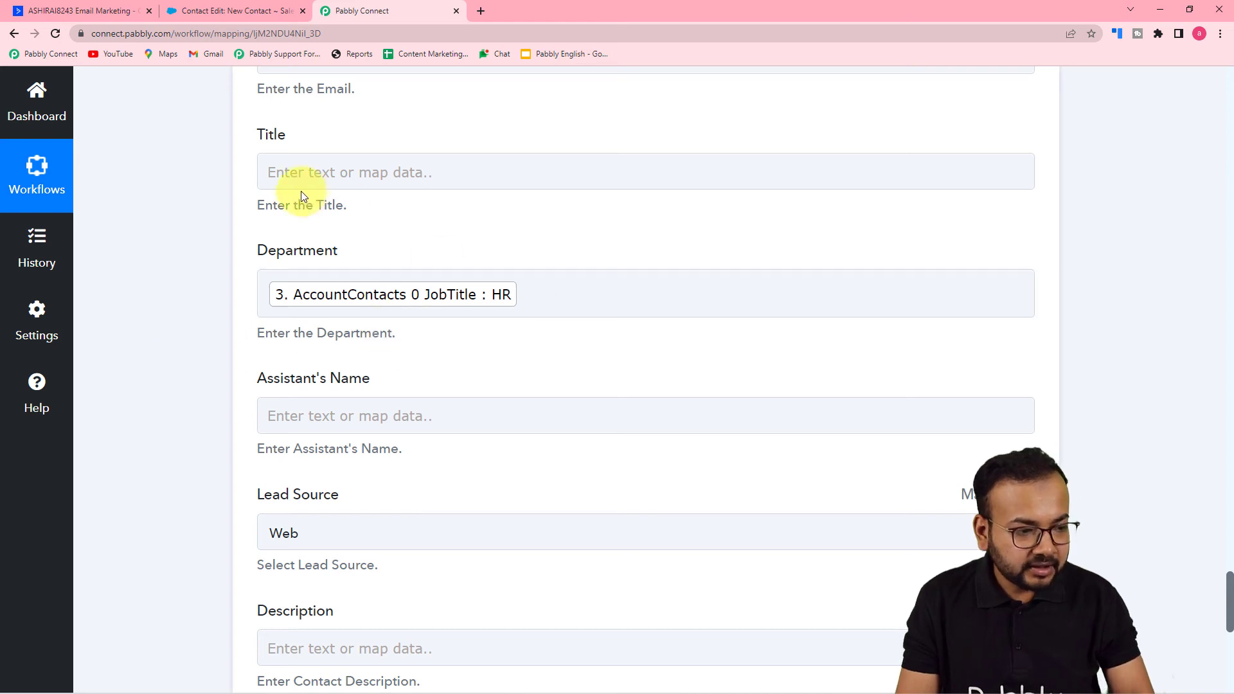
- Set the Lead Source of the Salesforce contact to Other, leaving the Description empty
scroll(212, 350, "down", 4)
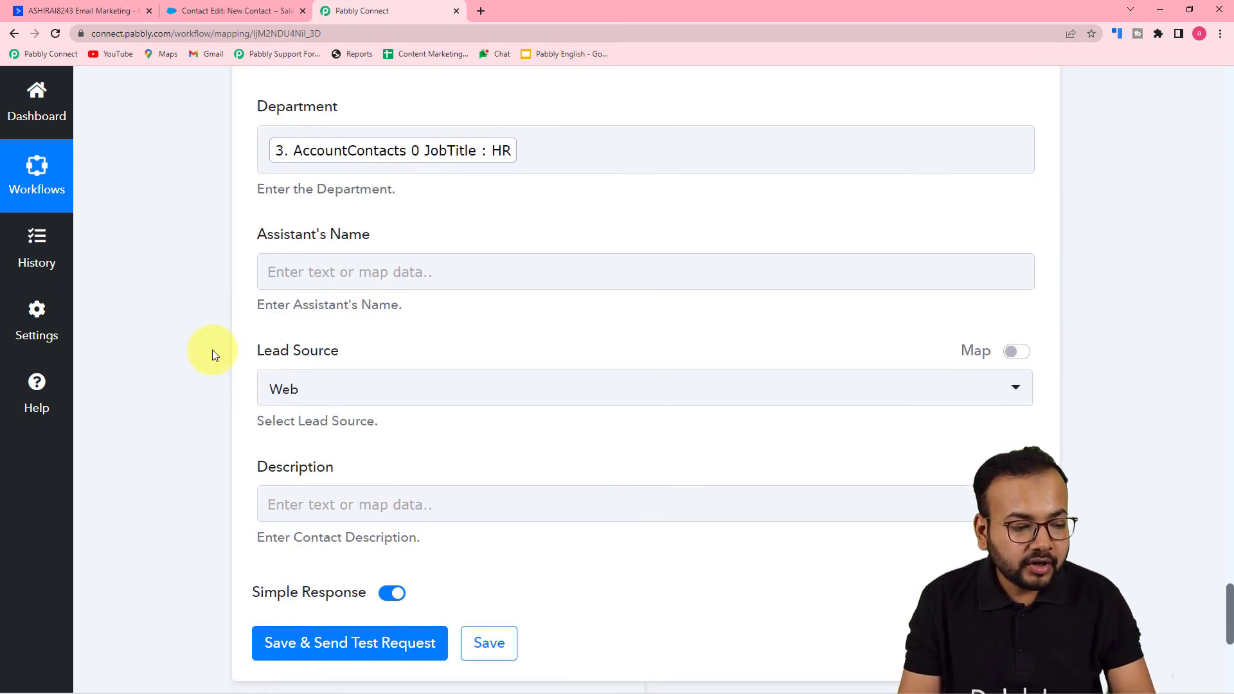
left_click(330, 284)
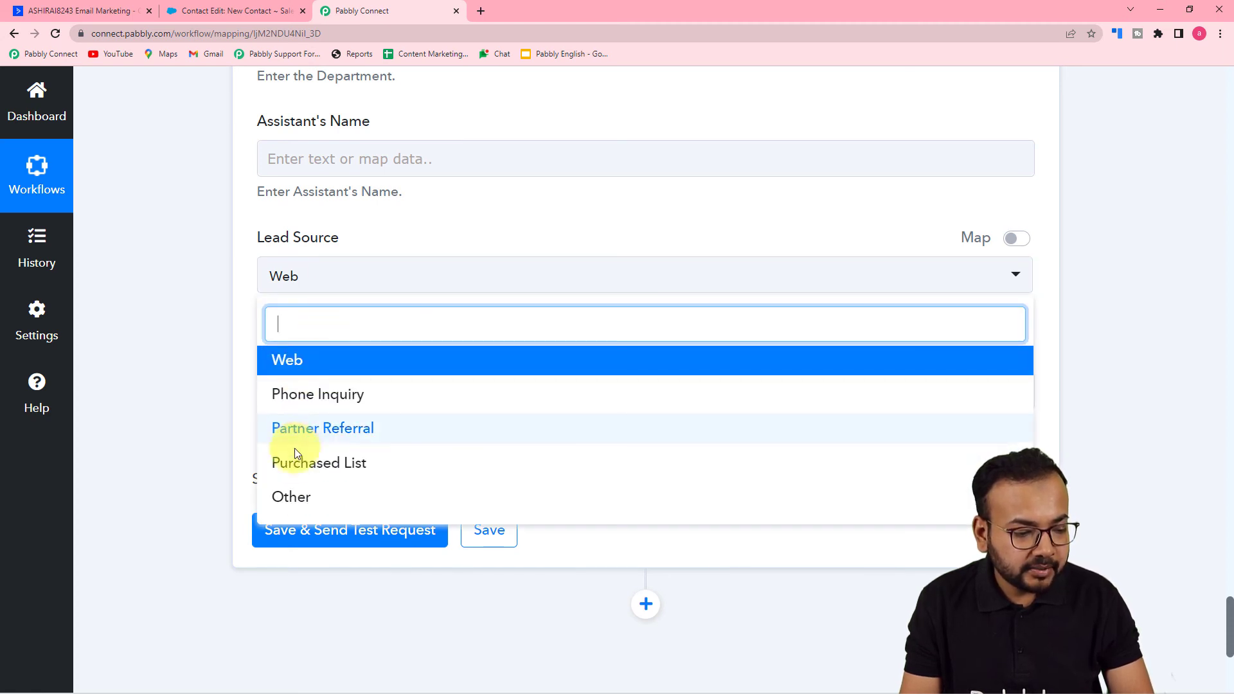
left_click(293, 497)
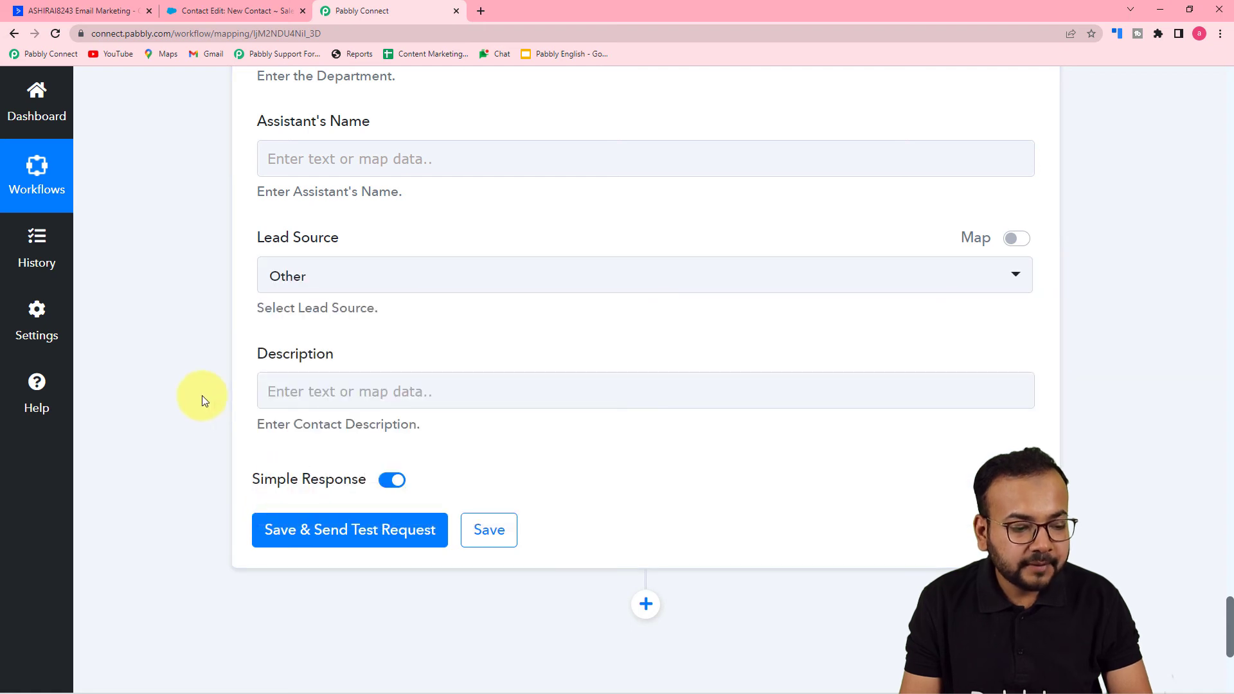
left_click(481, 380)
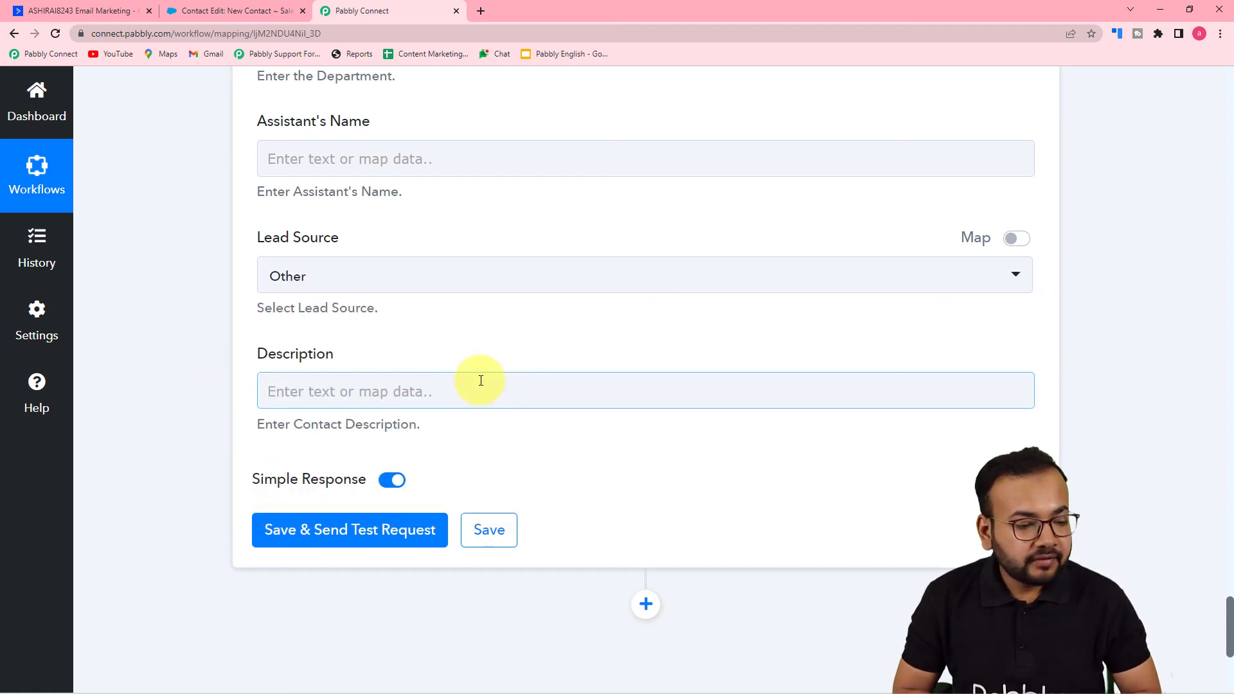
left_click(488, 309)
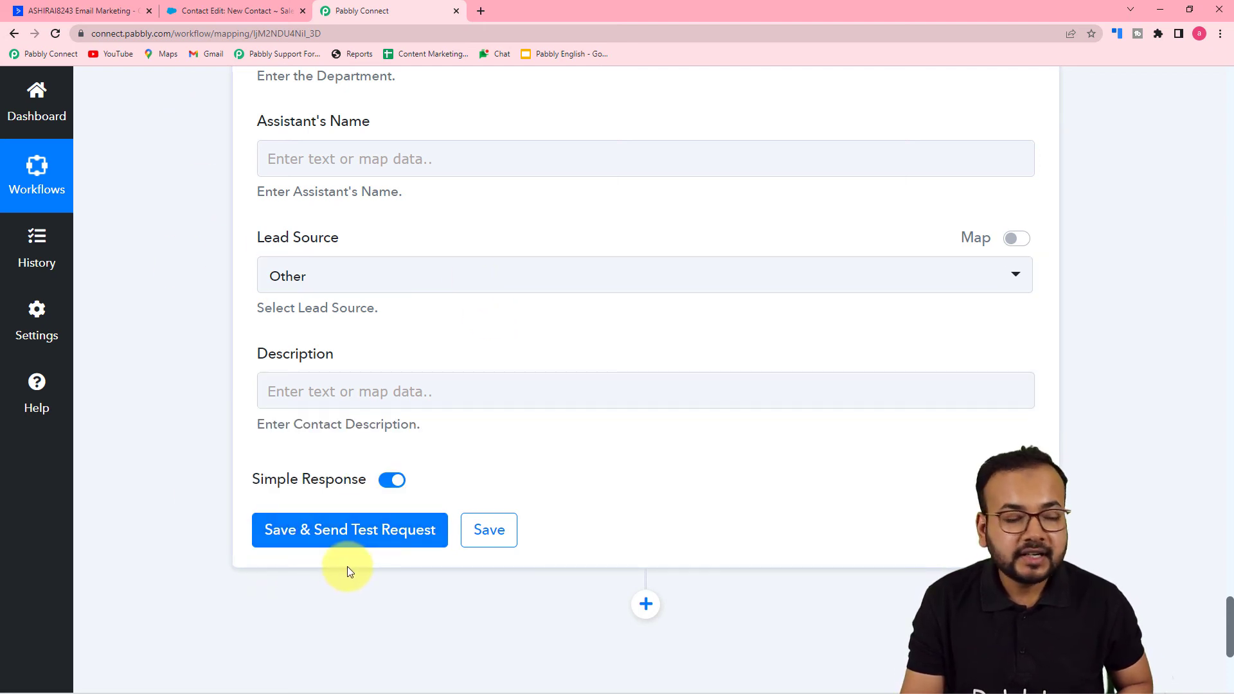
- Look at the existing Salesforce contacts, return to Pabbly Connect, then save the Create Contact action and send a test request
left_click(229, 18)
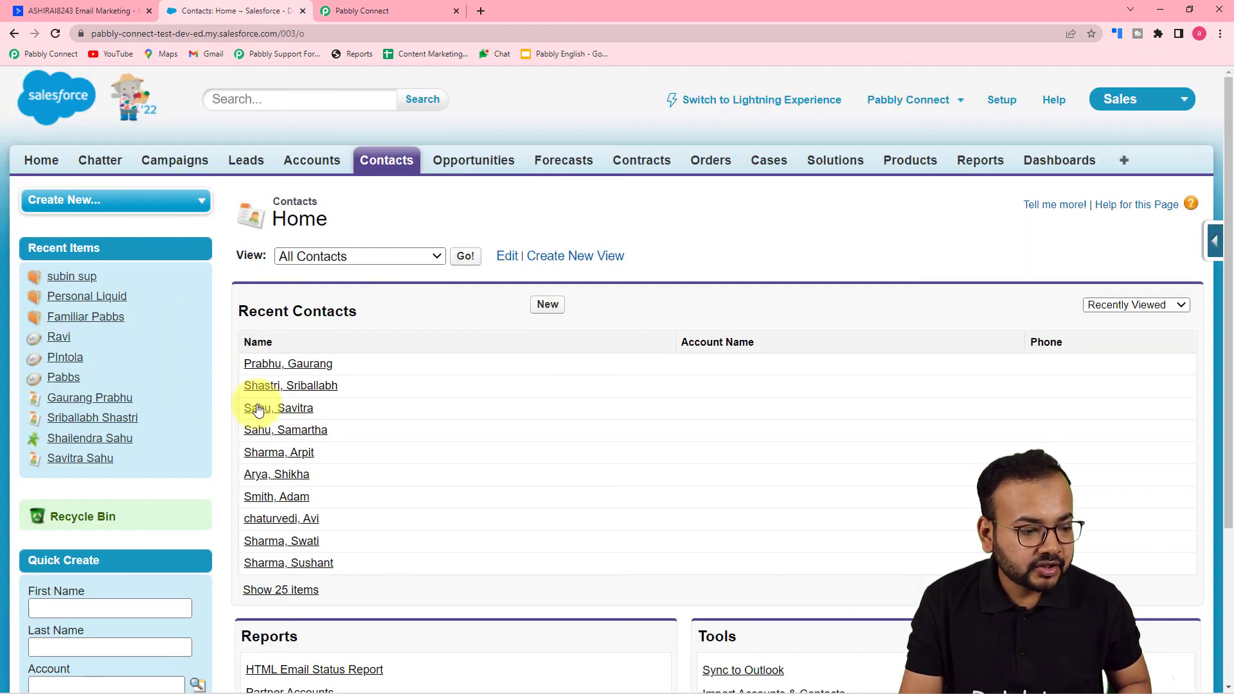
left_click(373, 10)
left_click(295, 538)
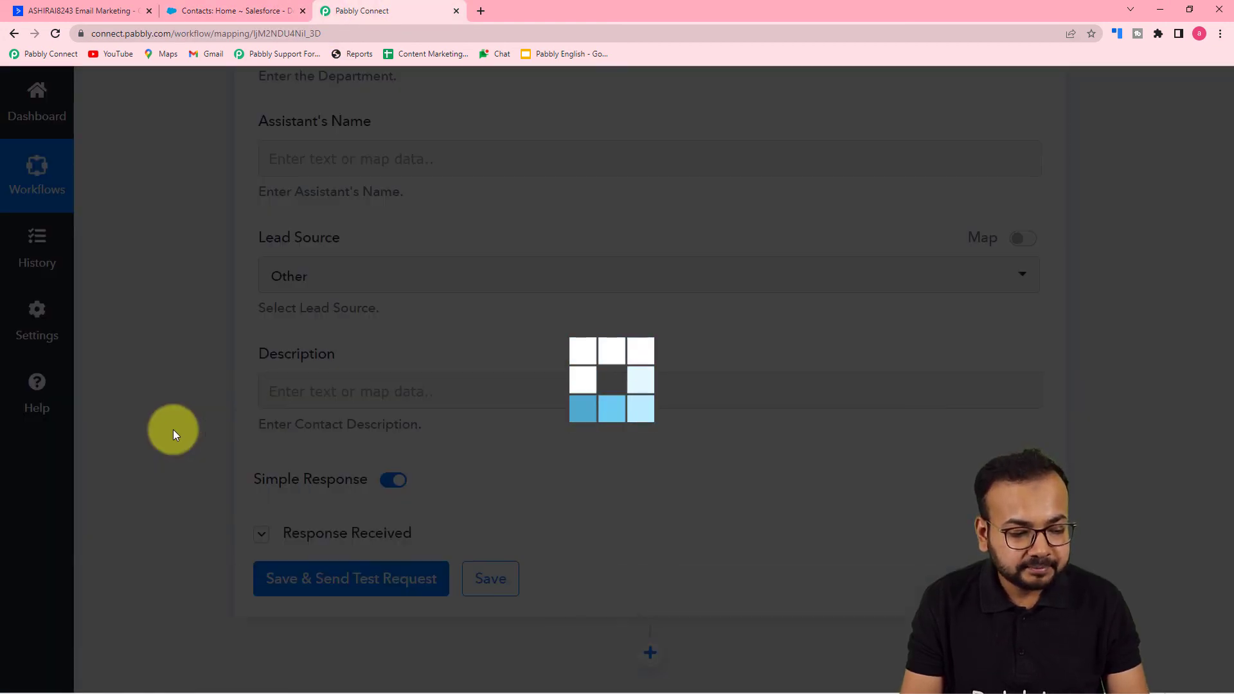
scroll(172, 430, "down", 4)
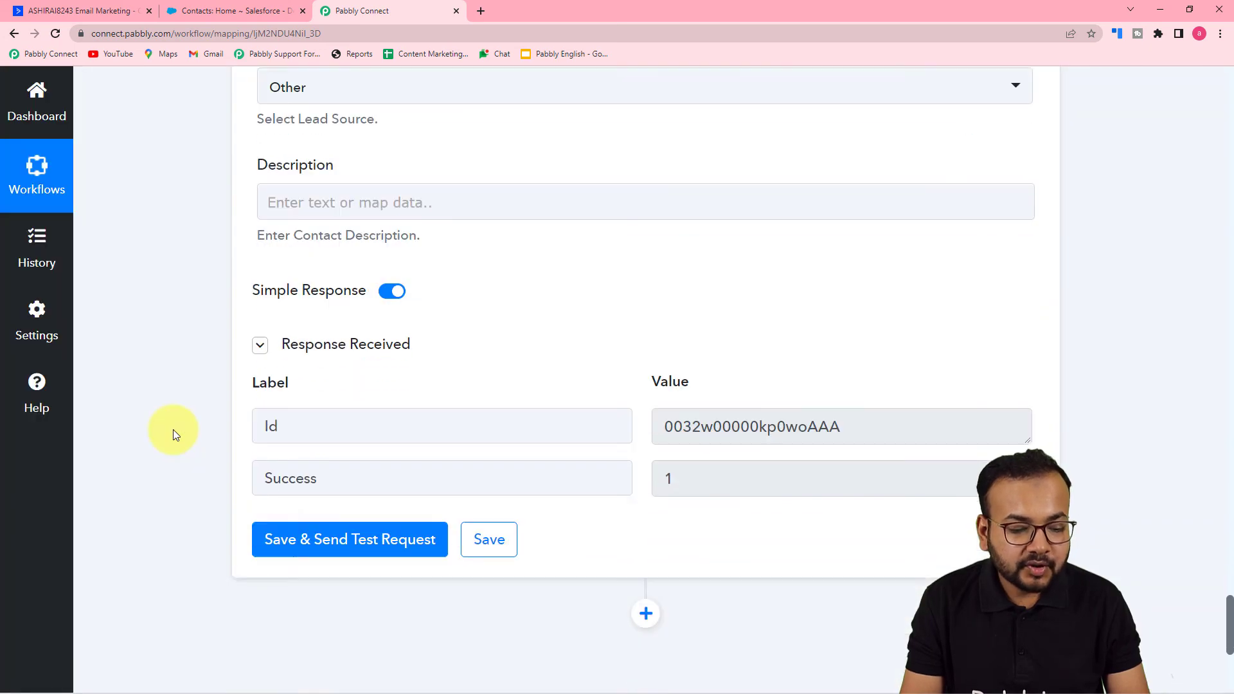
- Switch to Salesforce, open the newly created contact and examine the mapped values in its contact details
left_click(253, 14)
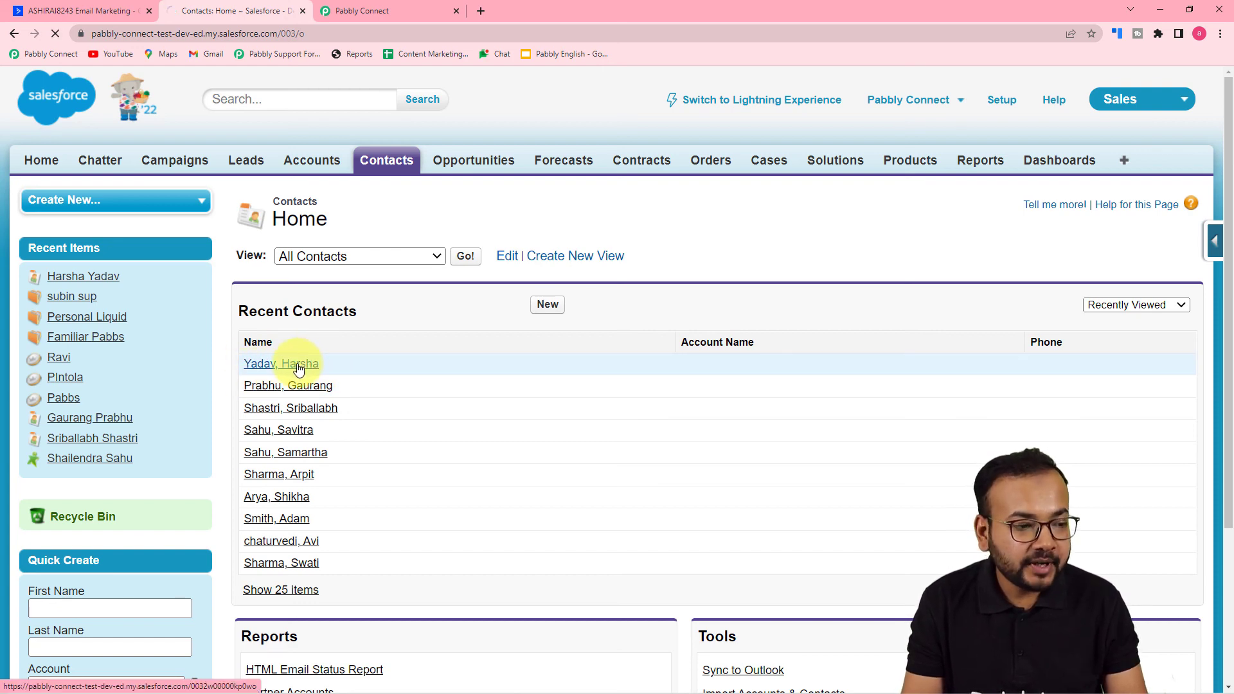
scroll(468, 407, "down", 3)
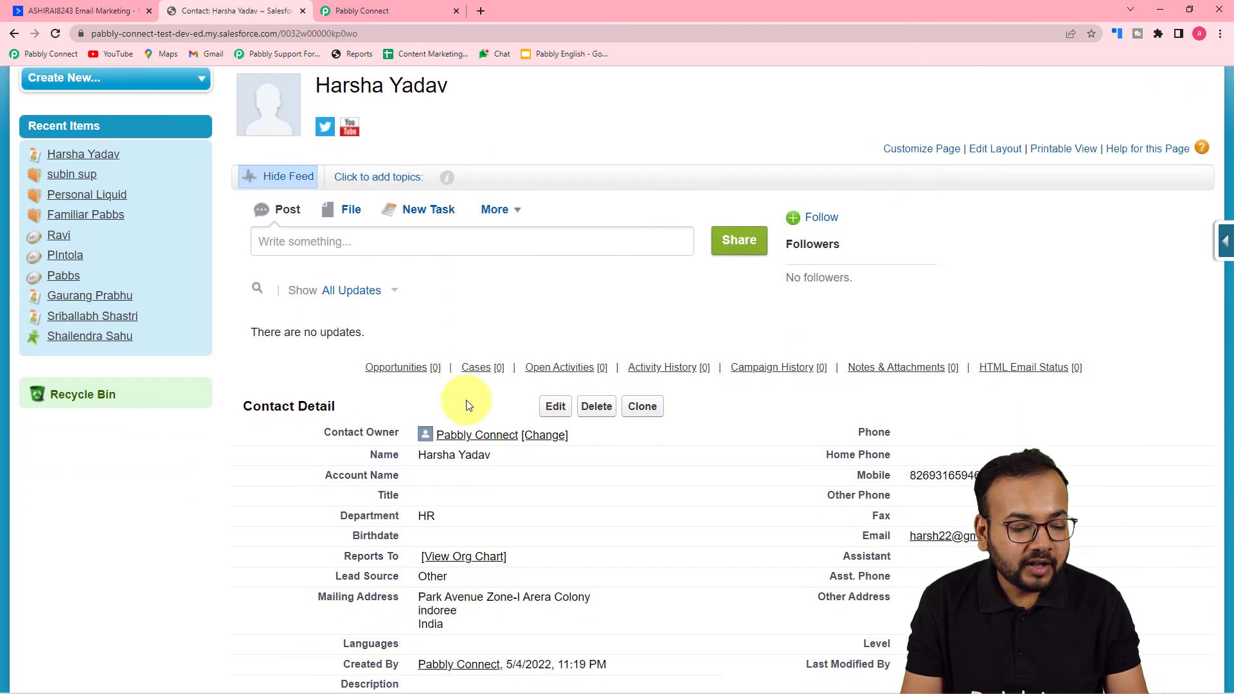
scroll(468, 405, "down", 1)
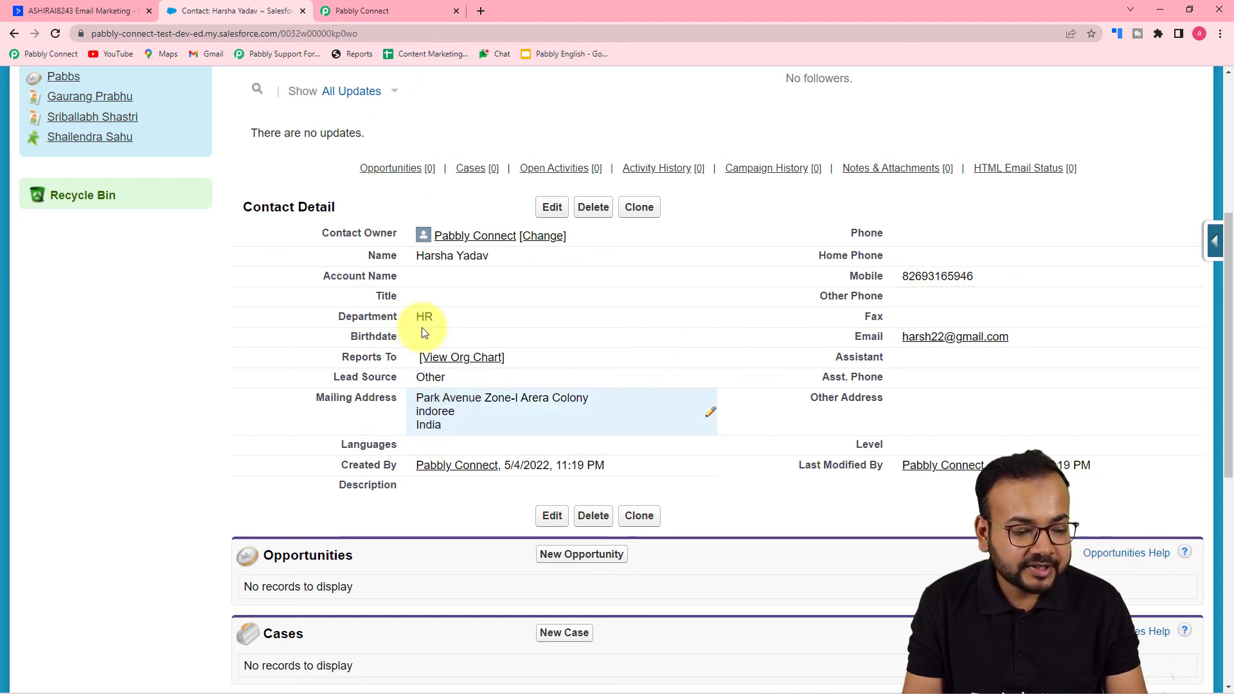
left_click(347, 11)
scroll(208, 303, "up", 2)
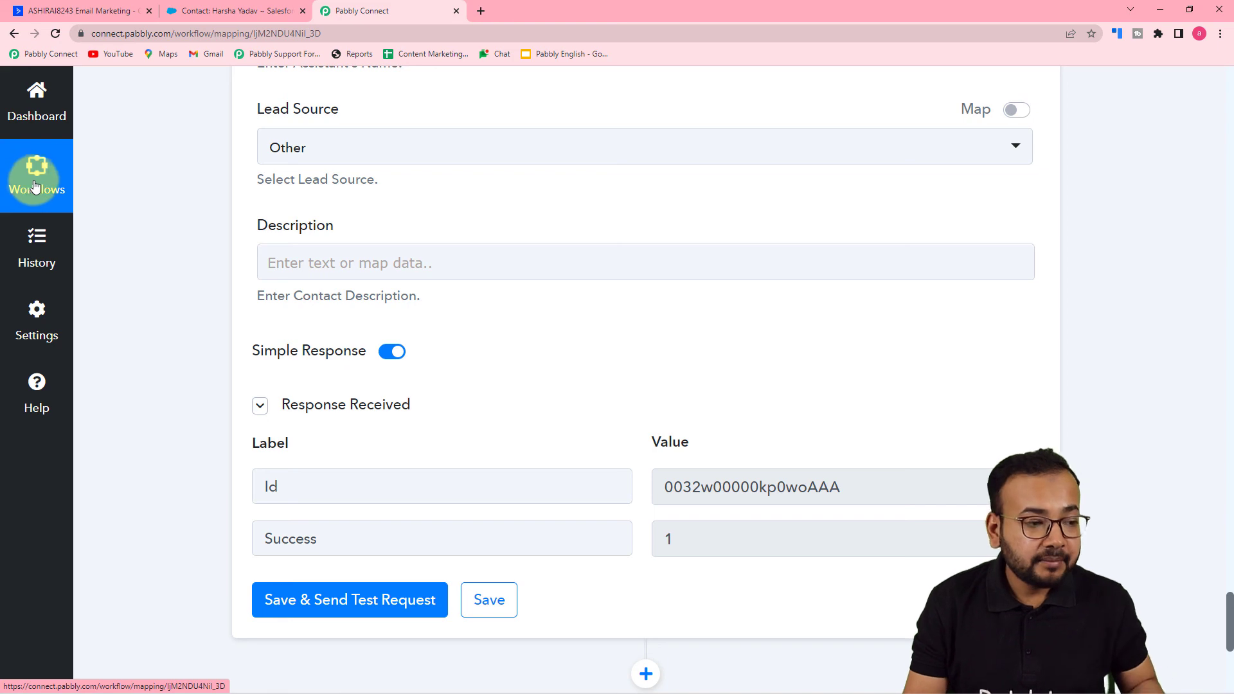
left_click(206, 13)
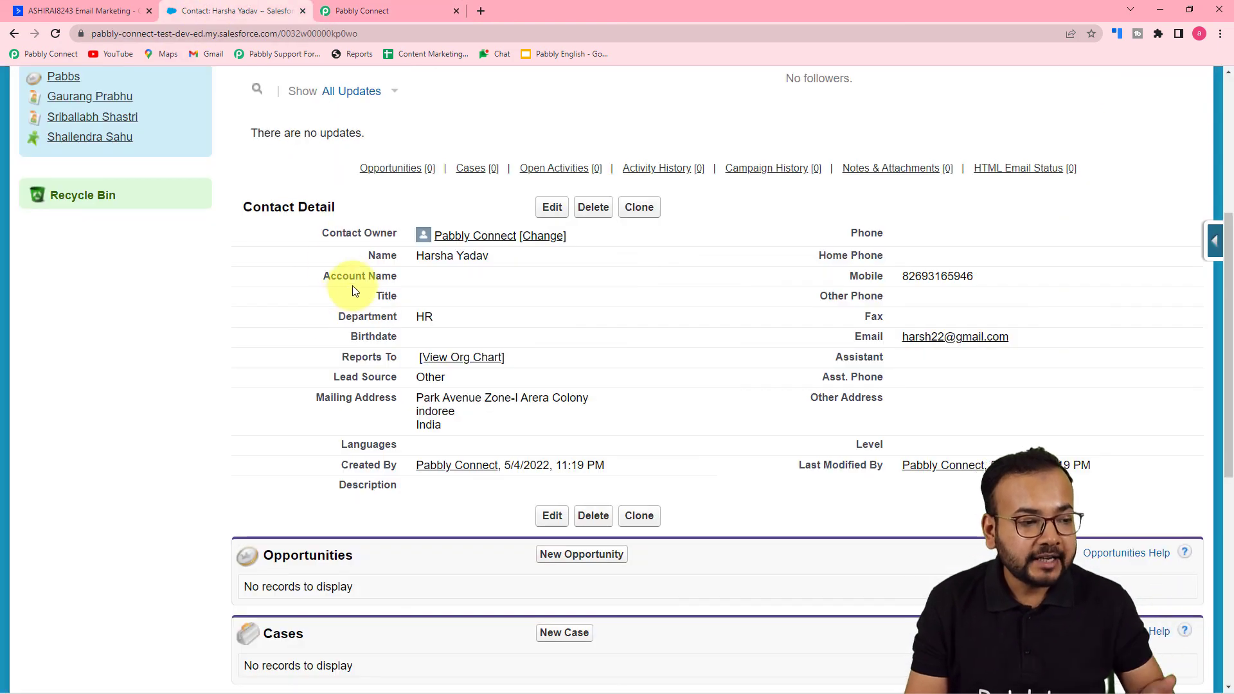
- Switch back to Pabbly Connect and collapse the ActiveCampaign Contact Added trigger at the start of the workflow
left_click(390, 13)
scroll(718, 425, "up", 20)
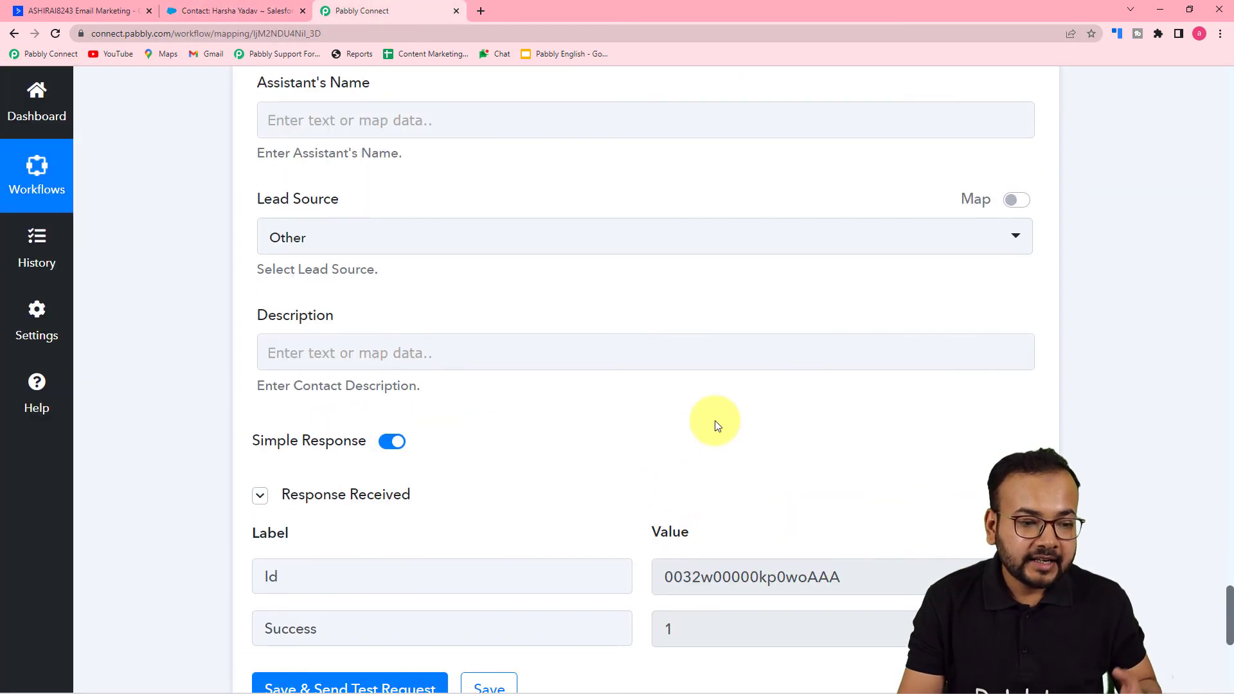
scroll(1228, 145, "up", 9)
scroll(1228, 444, "up", 6)
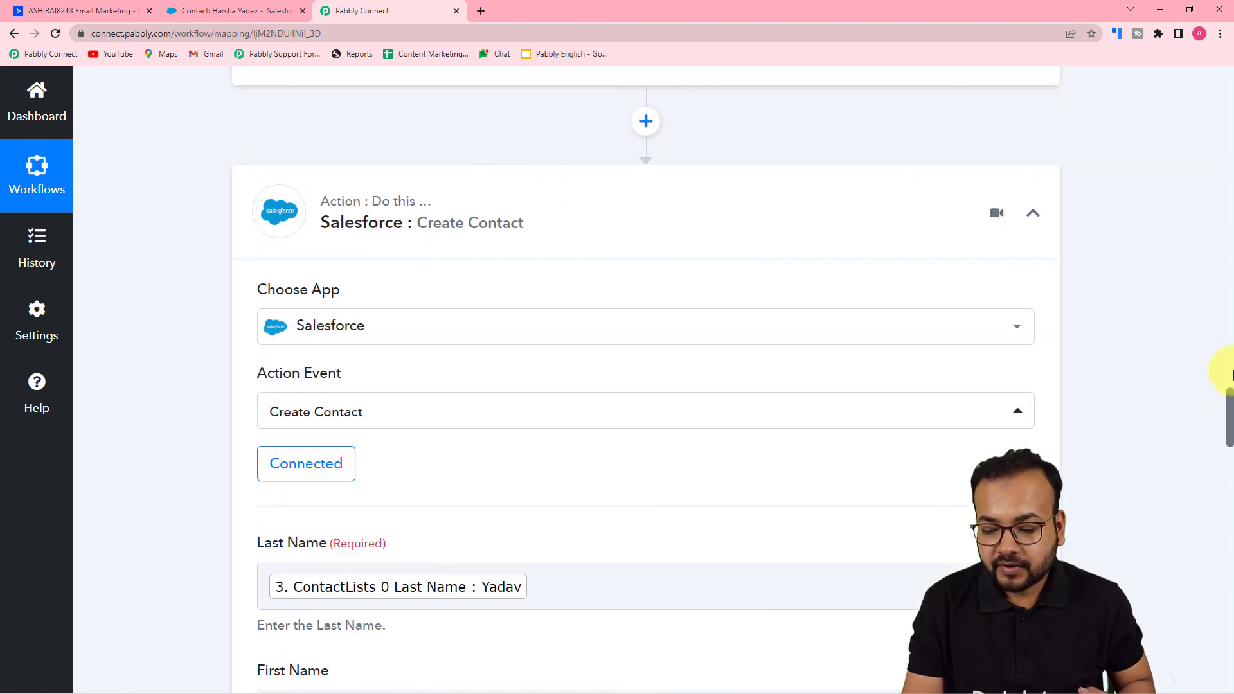
scroll(1228, 219, "up", 18)
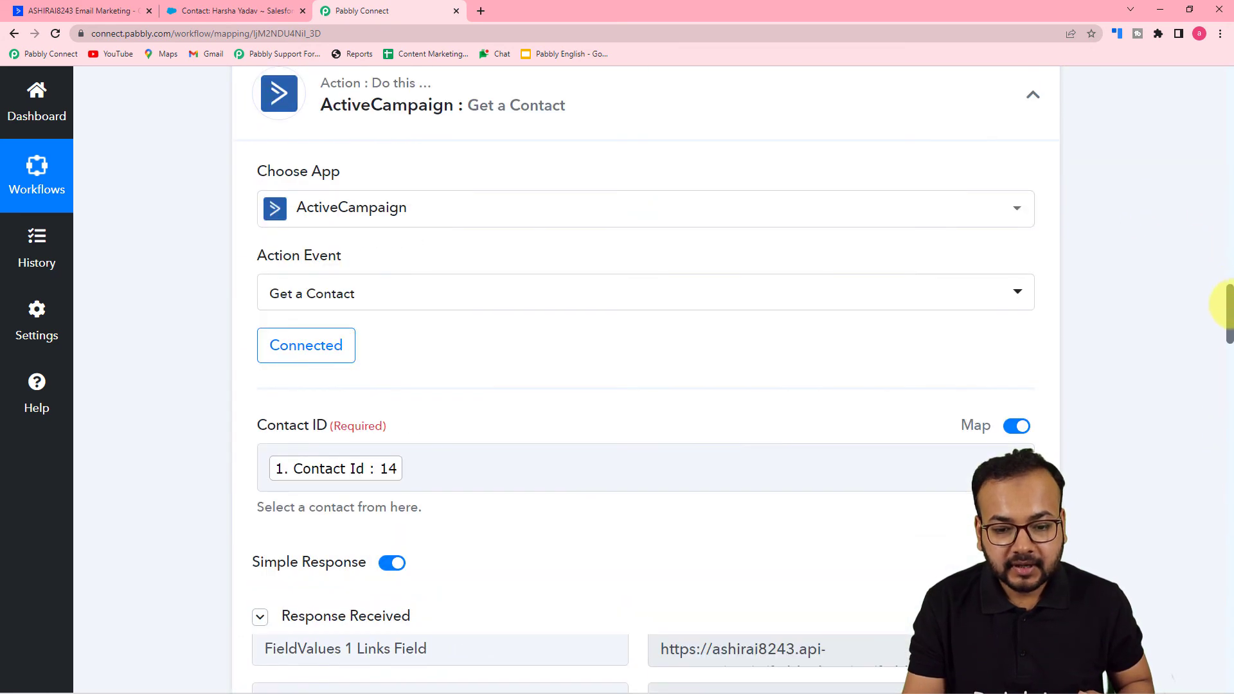
scroll(1228, 138, "up", 20)
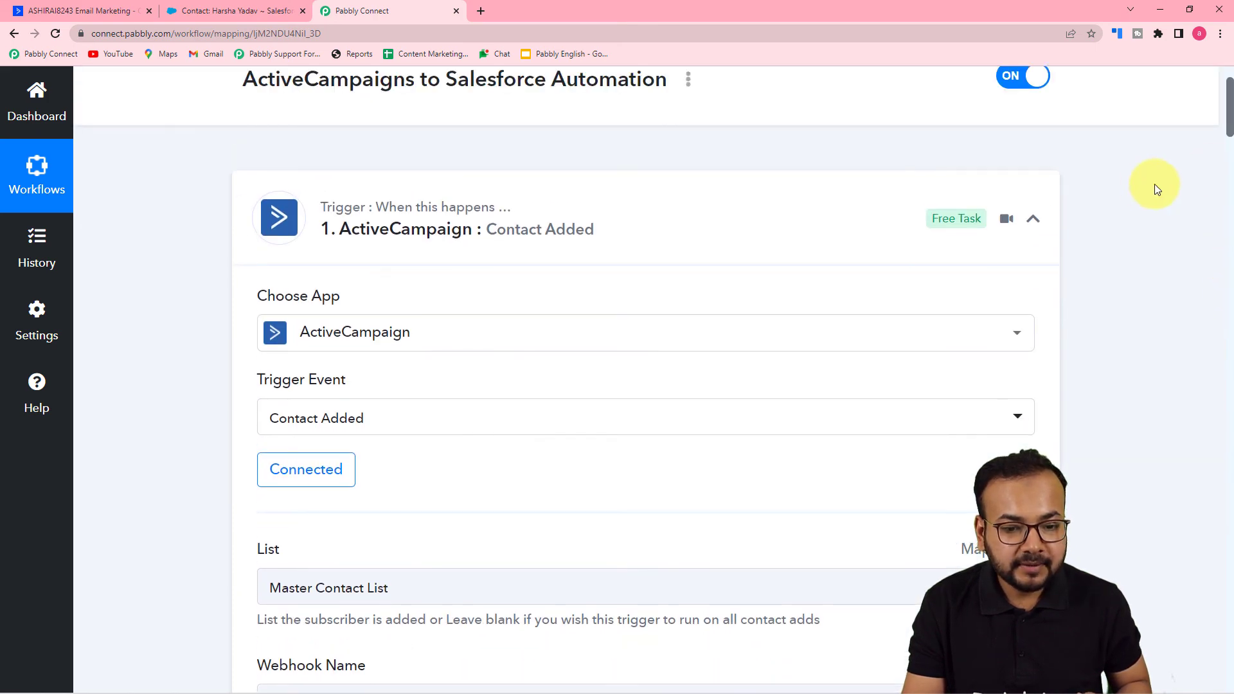
left_click(1033, 219)
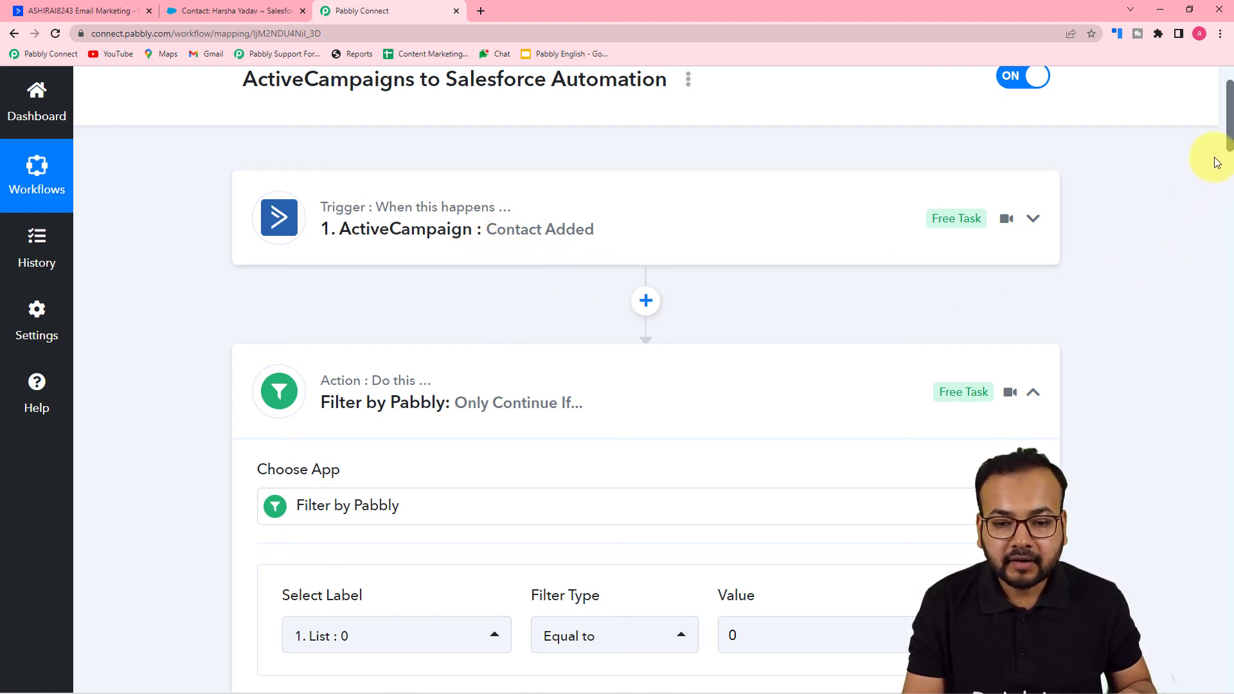
- Review and collapse the Filter by Pabbly and ActiveCampaign Get a Contact steps
left_click_drag(1228, 147, 1229, 187)
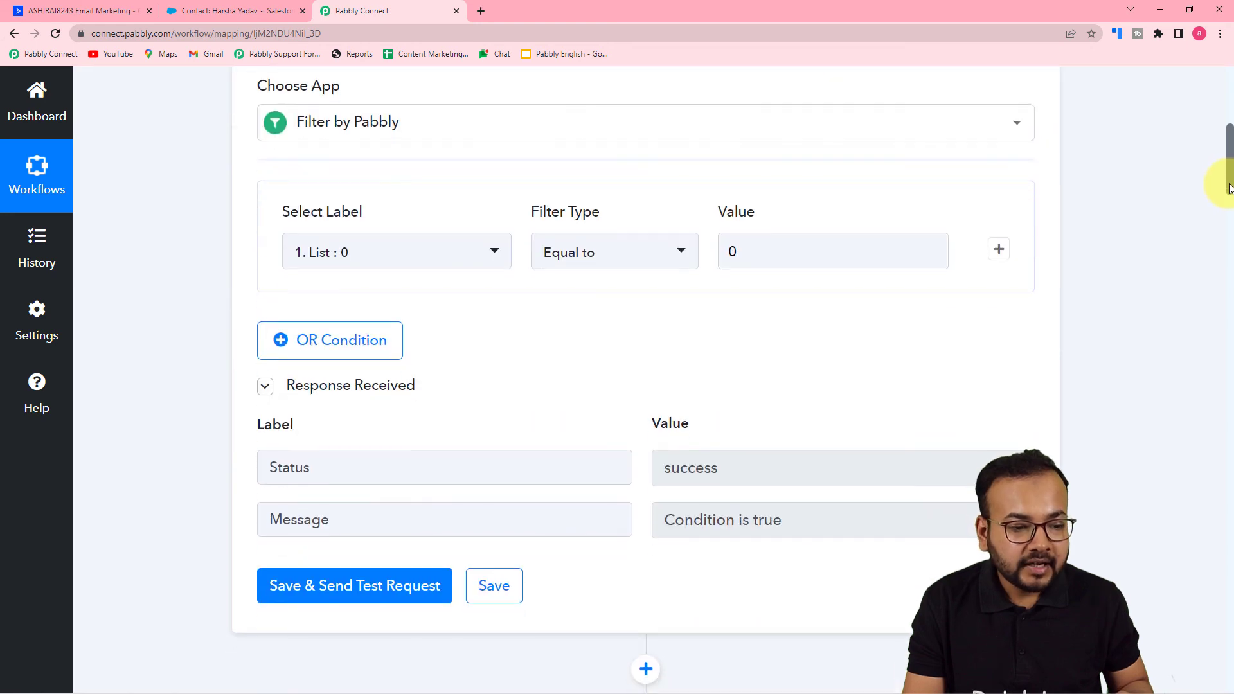
scroll(1220, 165, "up", 2)
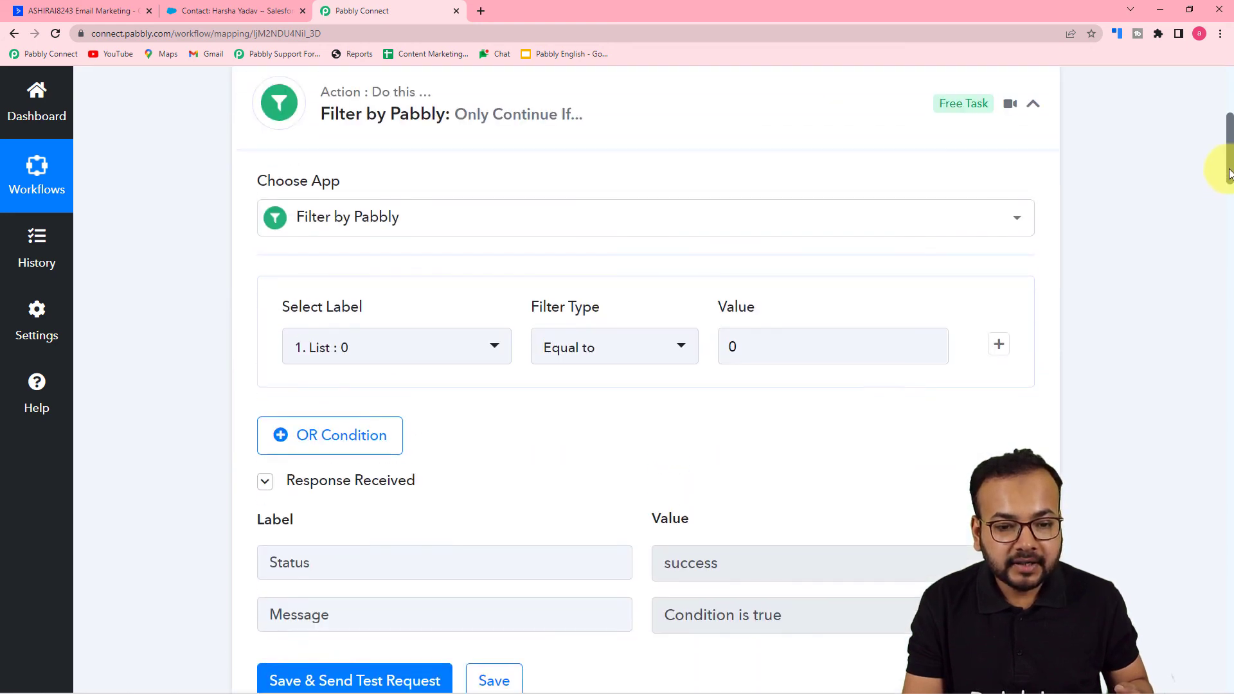
left_click(1035, 154)
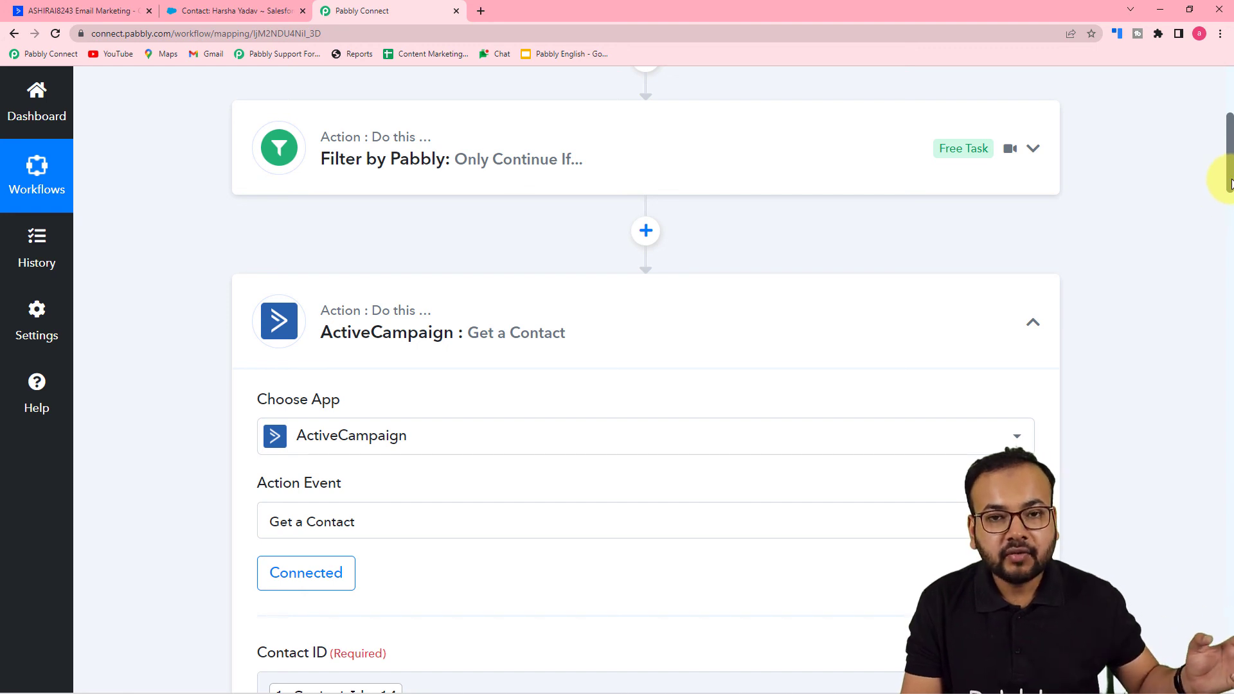
left_click_drag(1229, 180, 1231, 199)
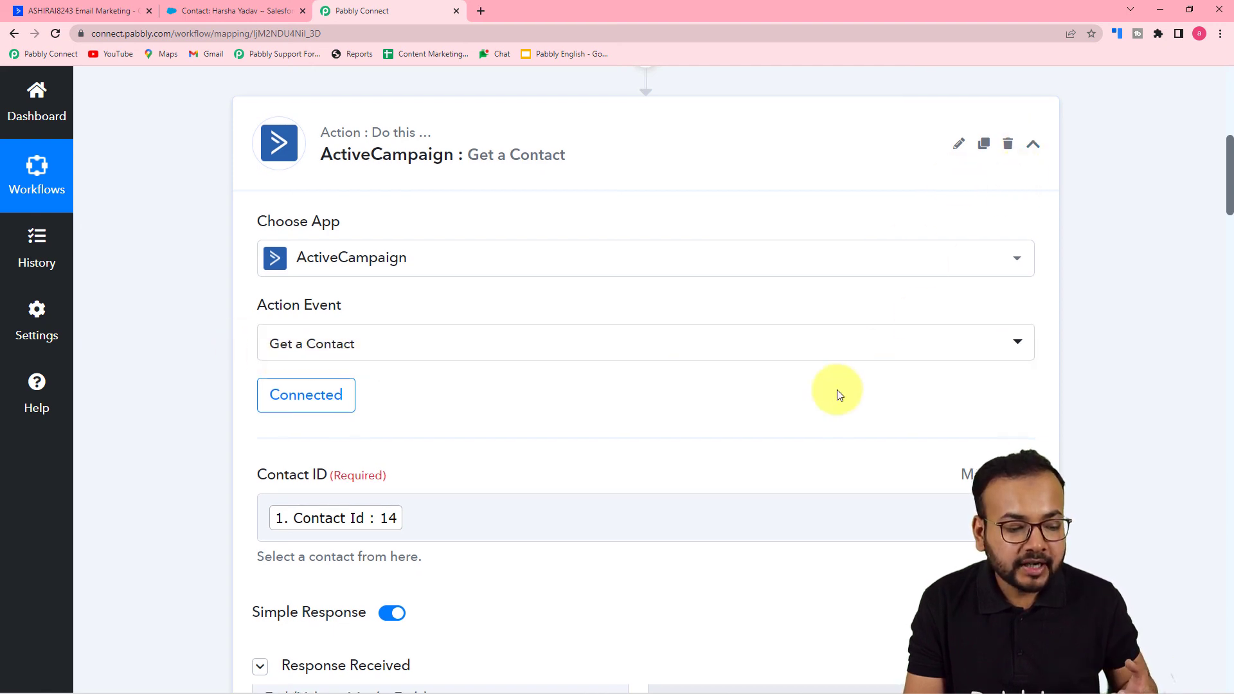
scroll(837, 394, "down", 2)
scroll(1053, 218, "up", 2)
left_click(1041, 153)
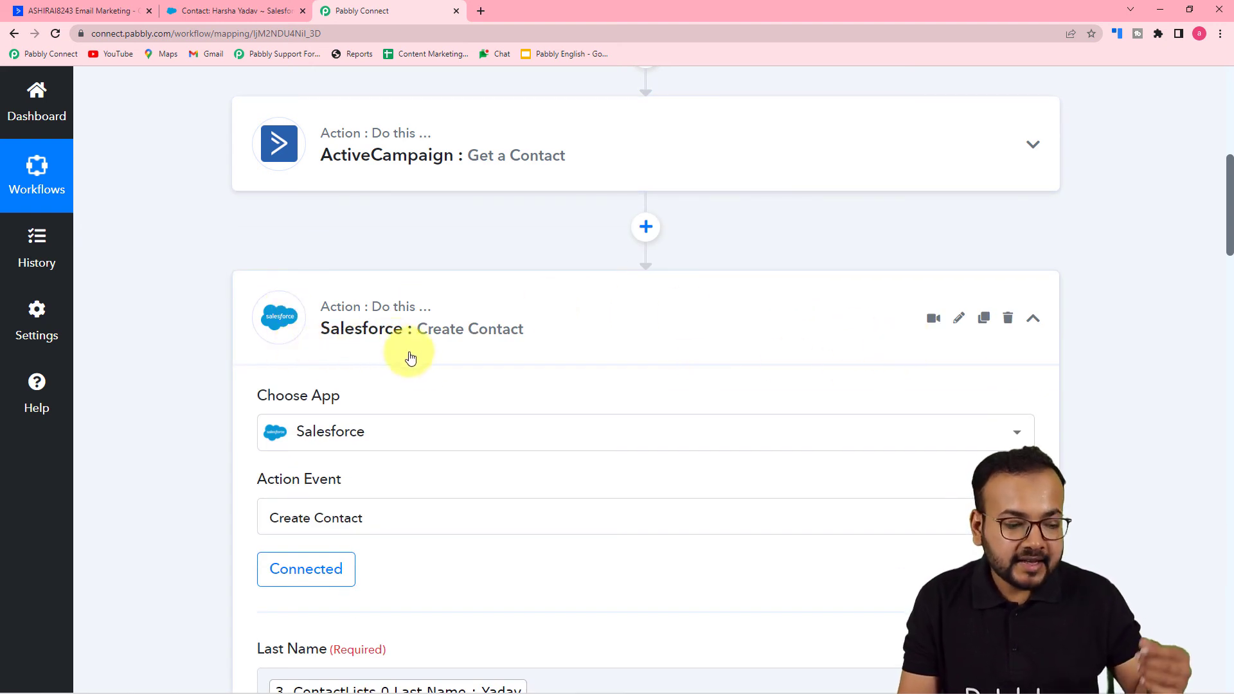
- Collapse the Salesforce Create Contact step and recheck the new contact in Salesforce before returning to Pabbly Connect
scroll(407, 366, "down", 1)
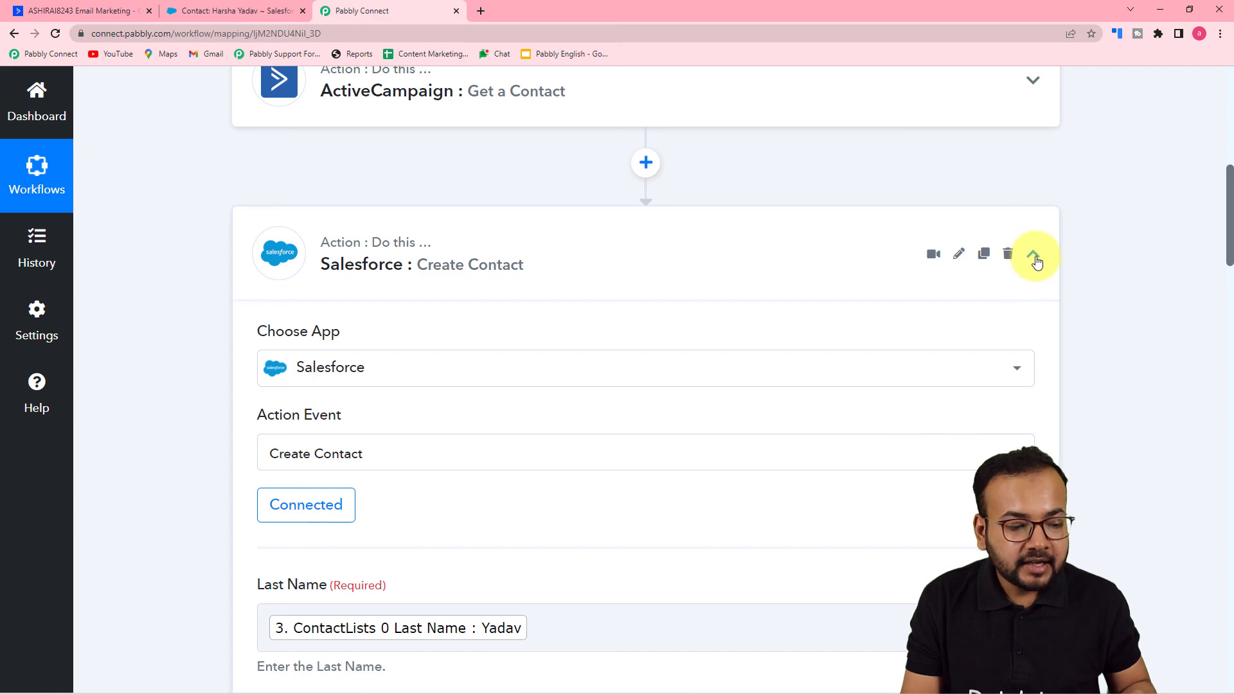
scroll(929, 468, "down", 3)
scroll(1040, 255, "up", 2)
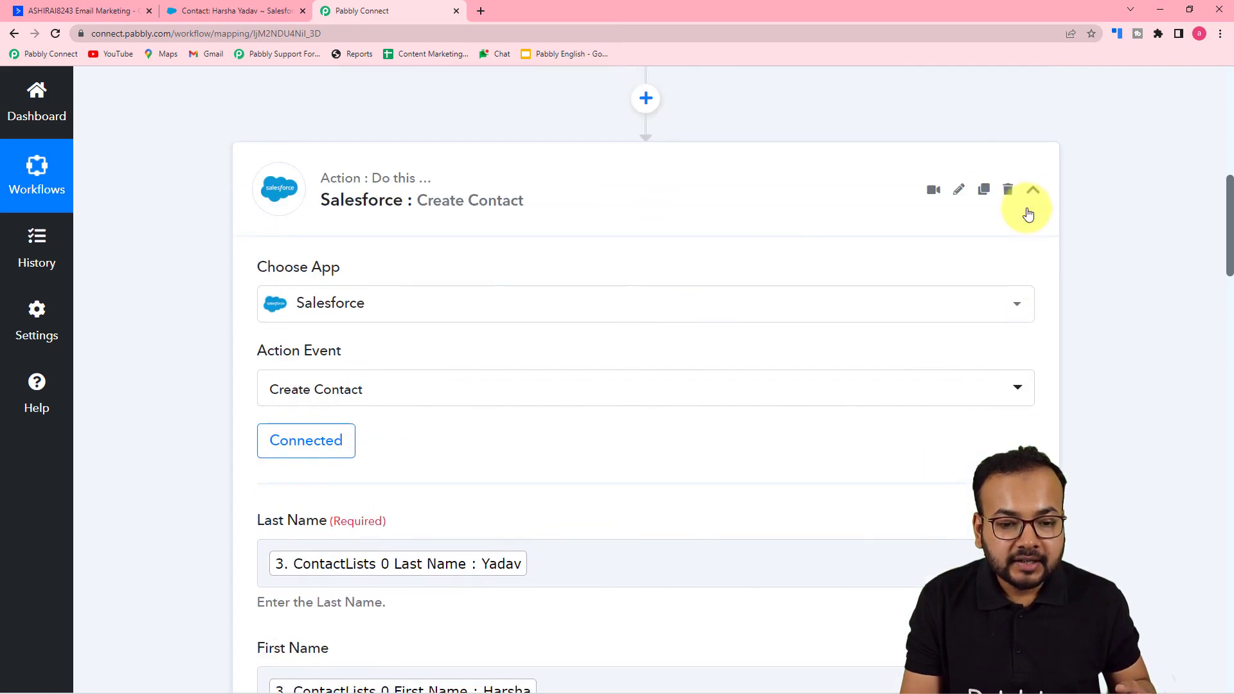
left_click(1033, 191)
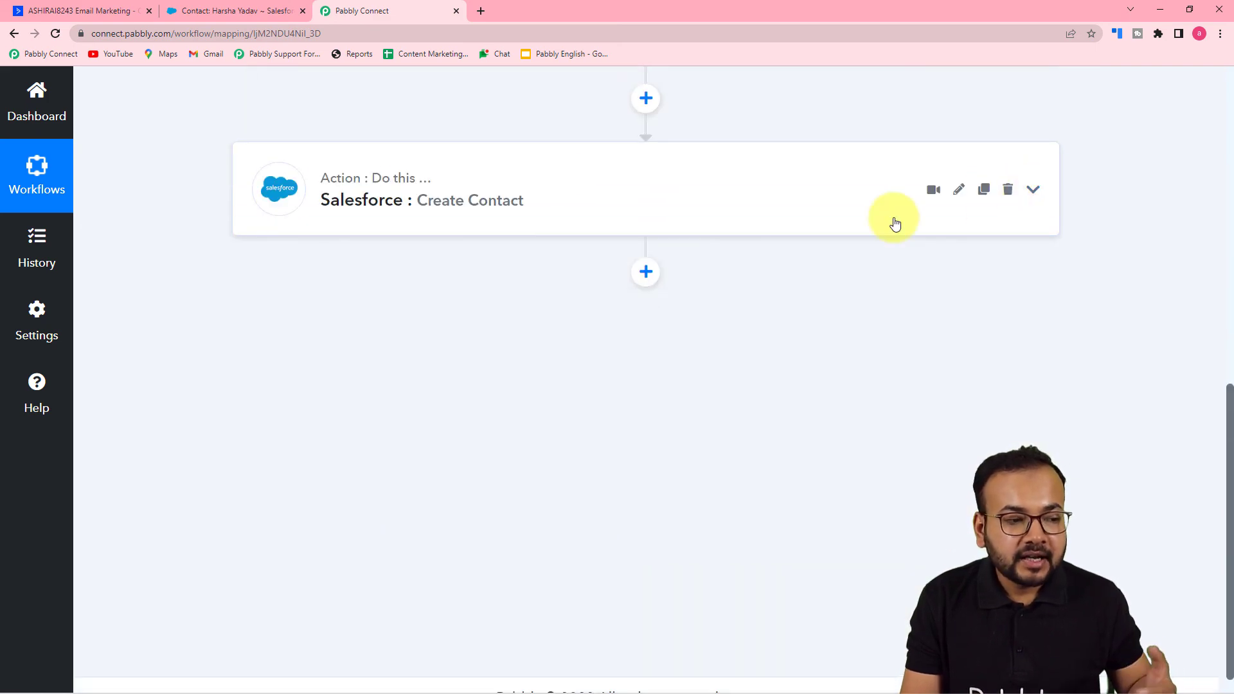
left_click(226, 11)
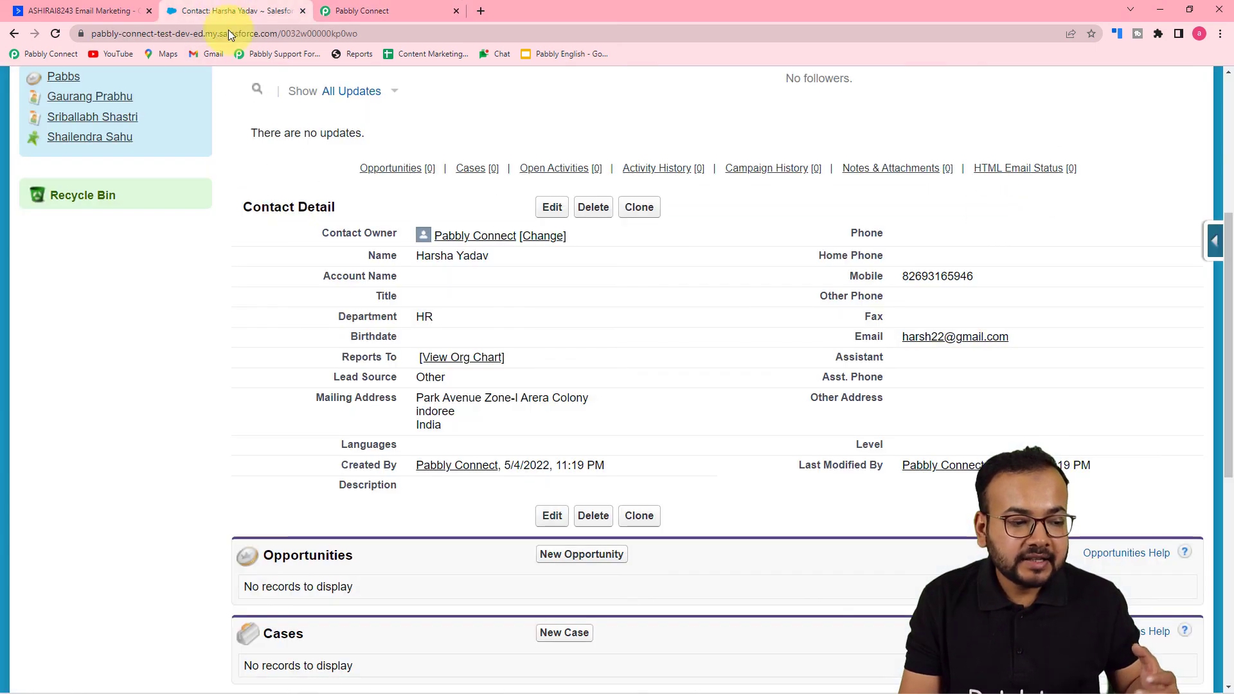
left_click(353, 10)
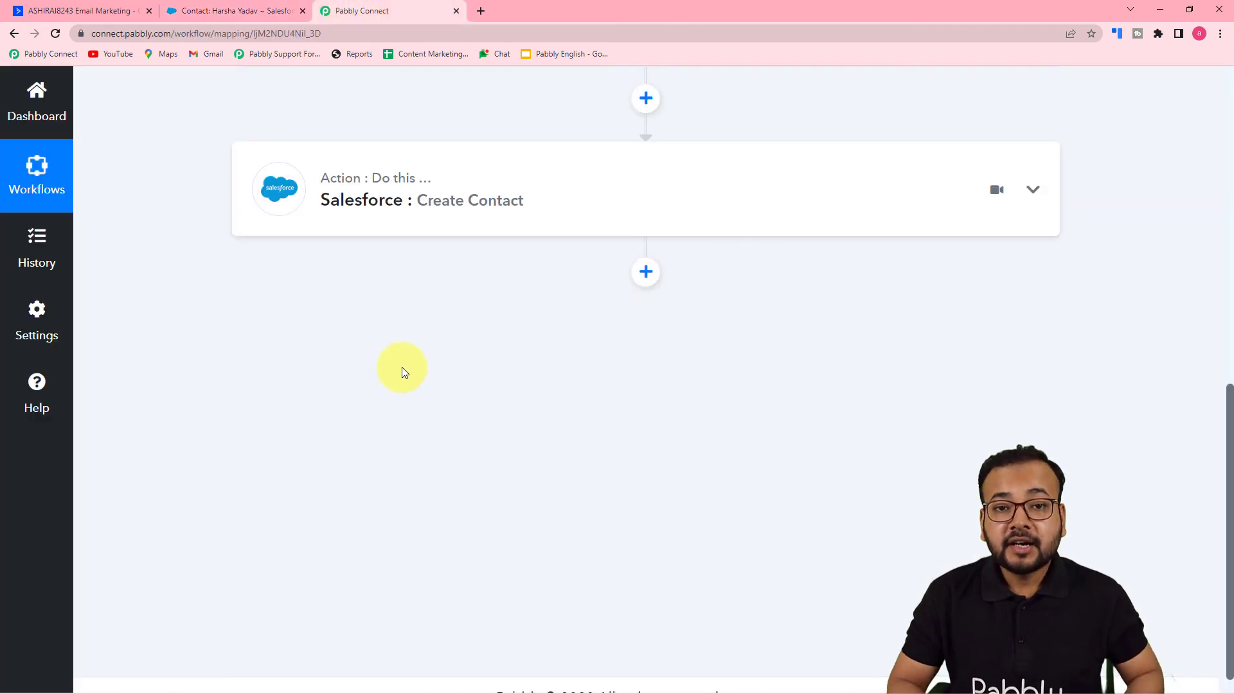